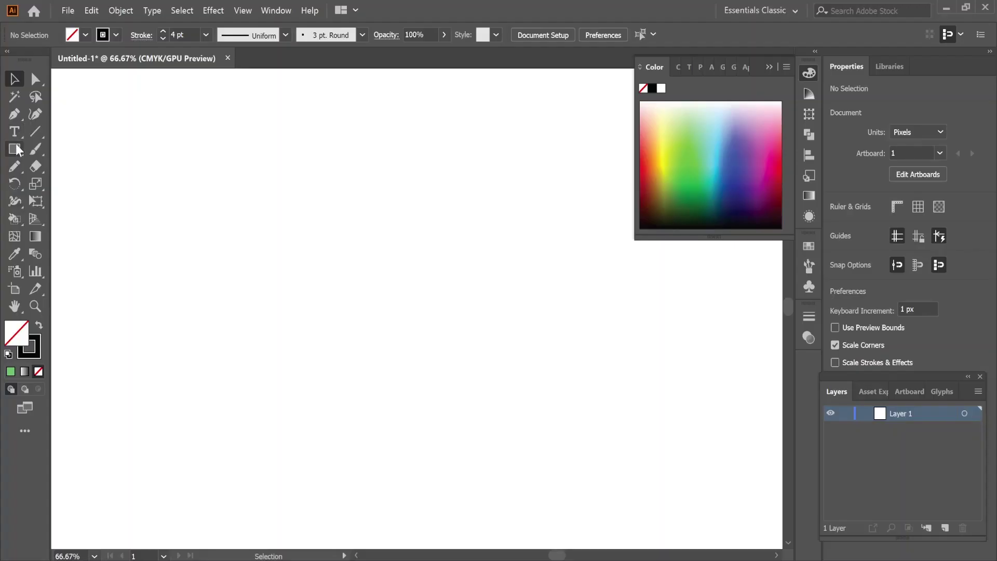
# Draw an ellipse about 144 by 129 px in the upper part of the empty artboard
pyautogui.rightClick(14, 149)
pyautogui.click(77, 184)
pyautogui.moveTo(233, 147); pyautogui.dragTo(331, 240)
# Draw a tall rounded rectangle beside the ellipse and a small rounded rectangle about 33 by 26 px below them
pyautogui.rightClick(14, 149)
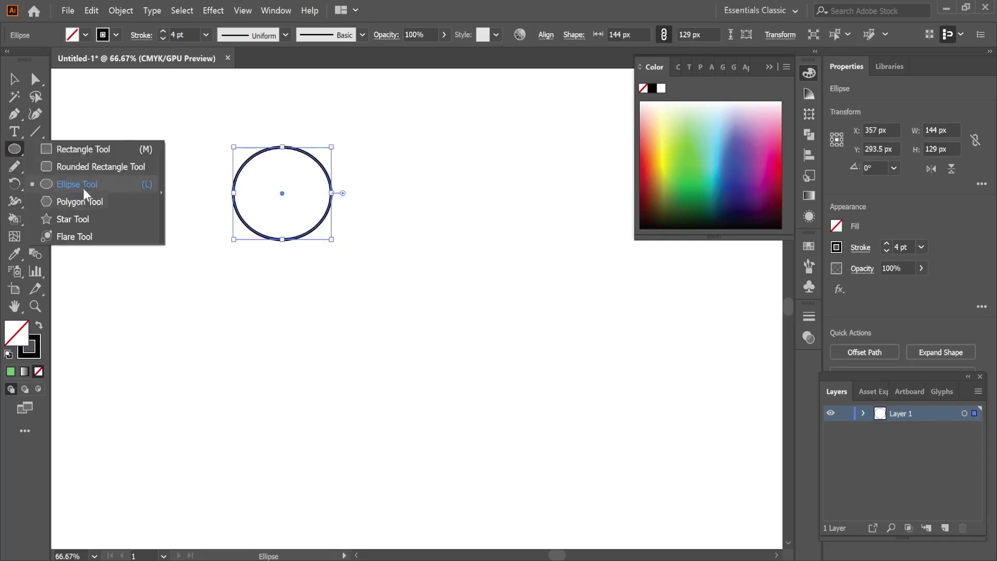
pyautogui.click(86, 167)
pyautogui.moveTo(370, 186); pyautogui.dragTo(421, 252)
pyautogui.moveTo(317, 286); pyautogui.dragTo(342, 308)
pyautogui.click(14, 79)
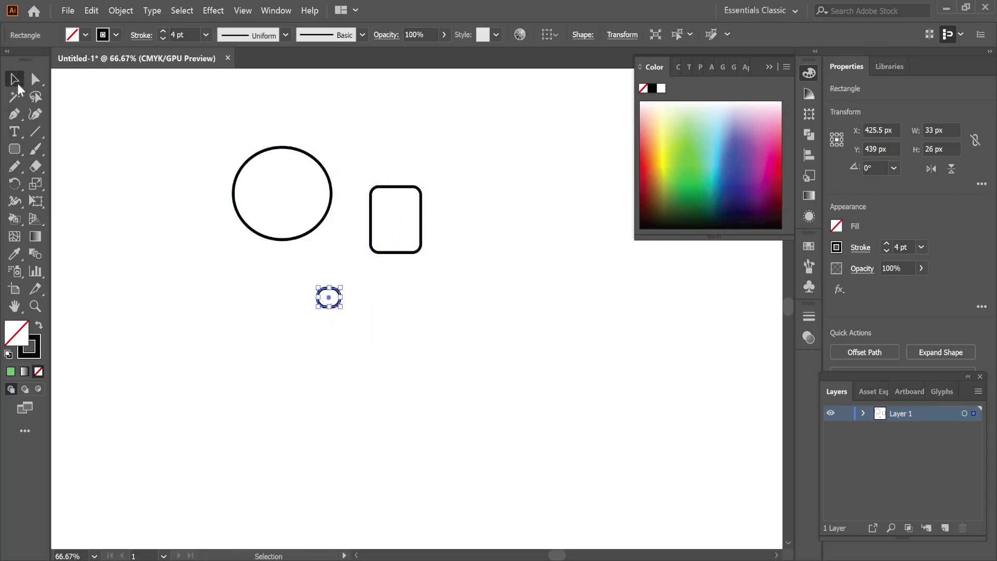
pyautogui.click(196, 293)
# Scale all three shapes together freehand, stretching them horizontally and flattening them to about 470 by 150 px overall
pyautogui.click(39, 186)
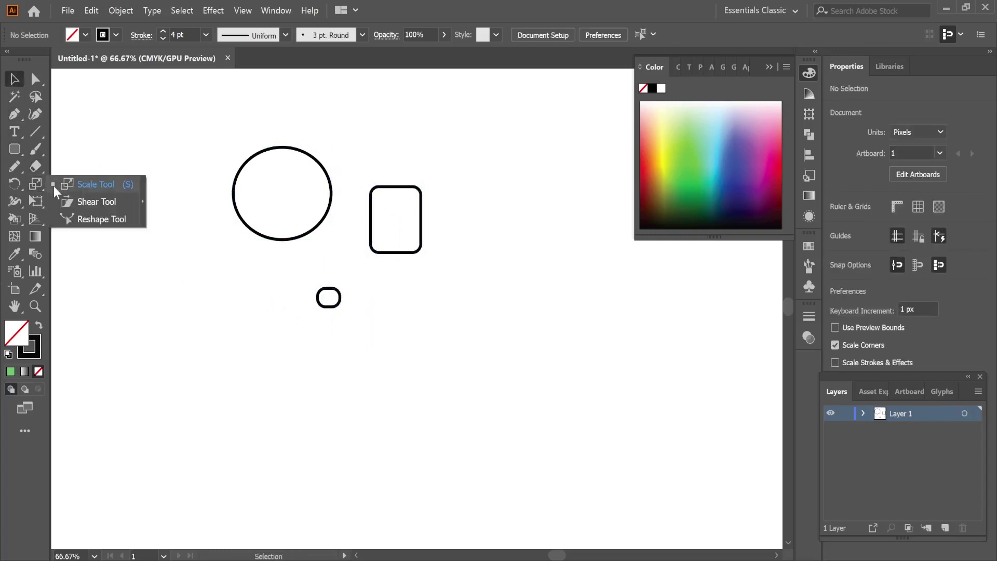
pyautogui.click(95, 184)
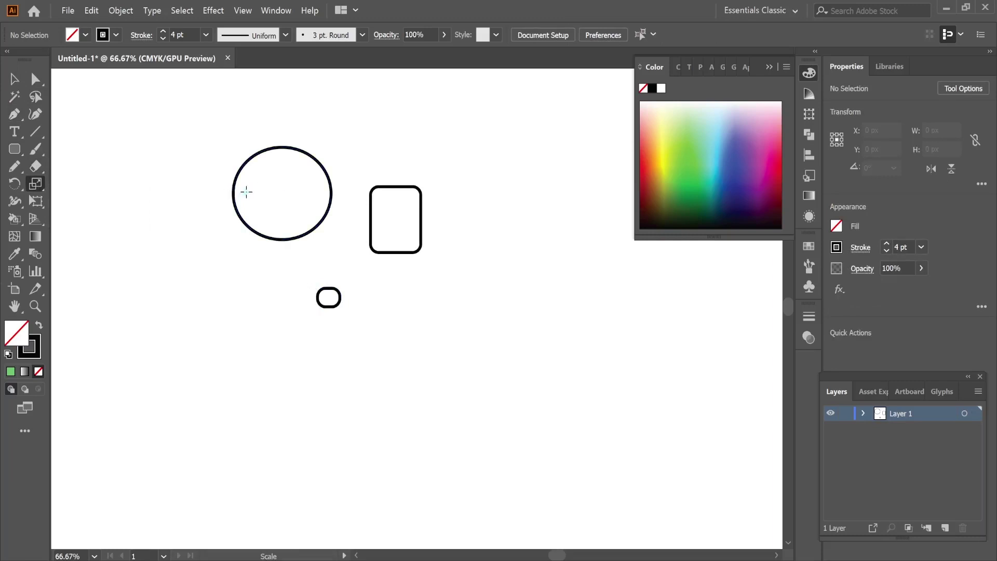
pyautogui.hotkey('ctrl', 'a')
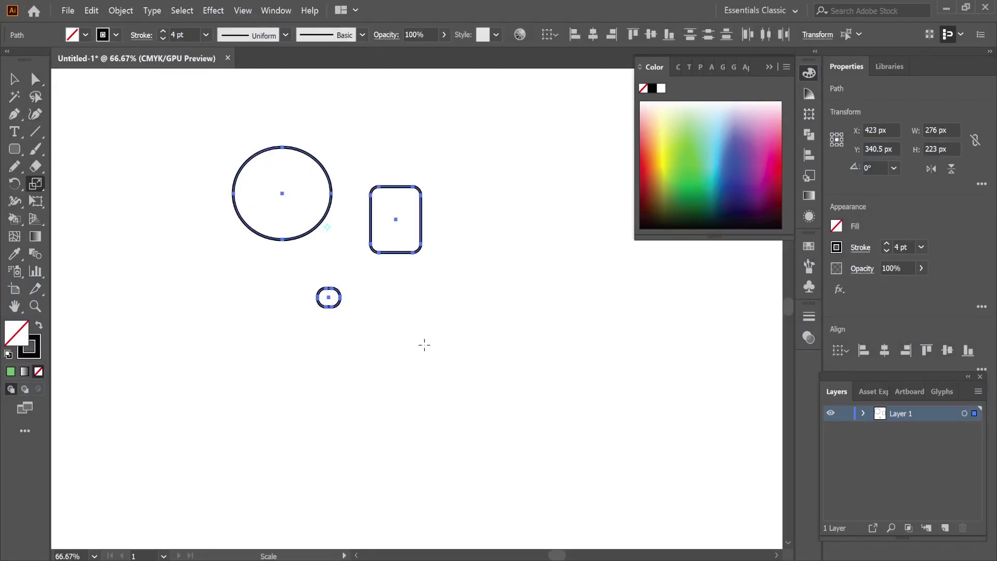
pyautogui.click(14, 80)
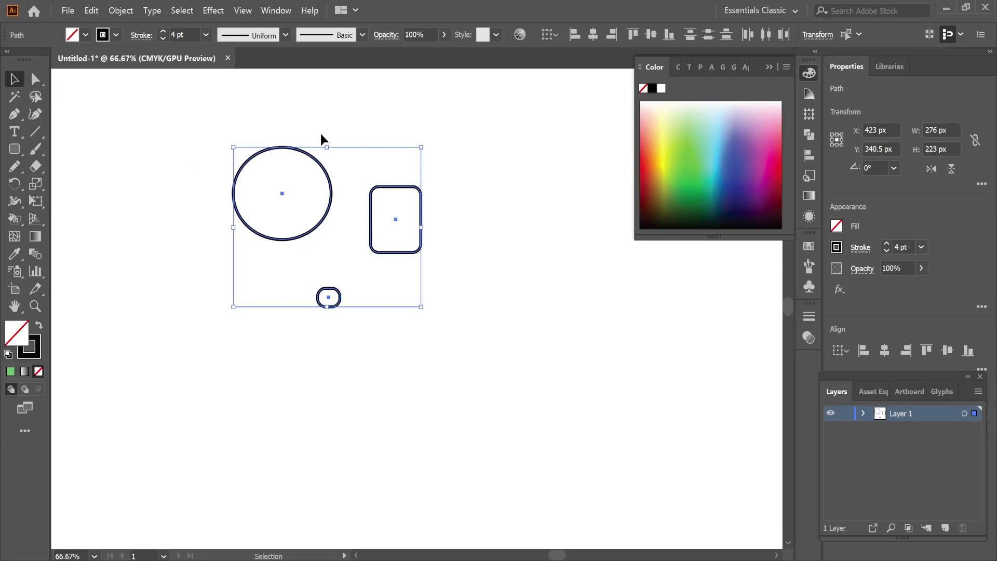
pyautogui.click(37, 184)
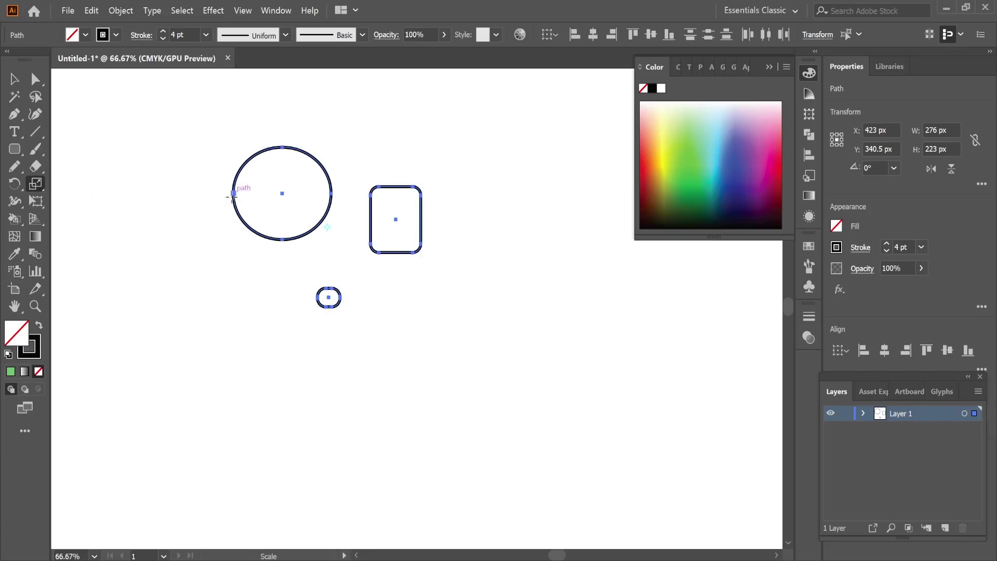
pyautogui.moveTo(234, 193); pyautogui.dragTo(150, 199)
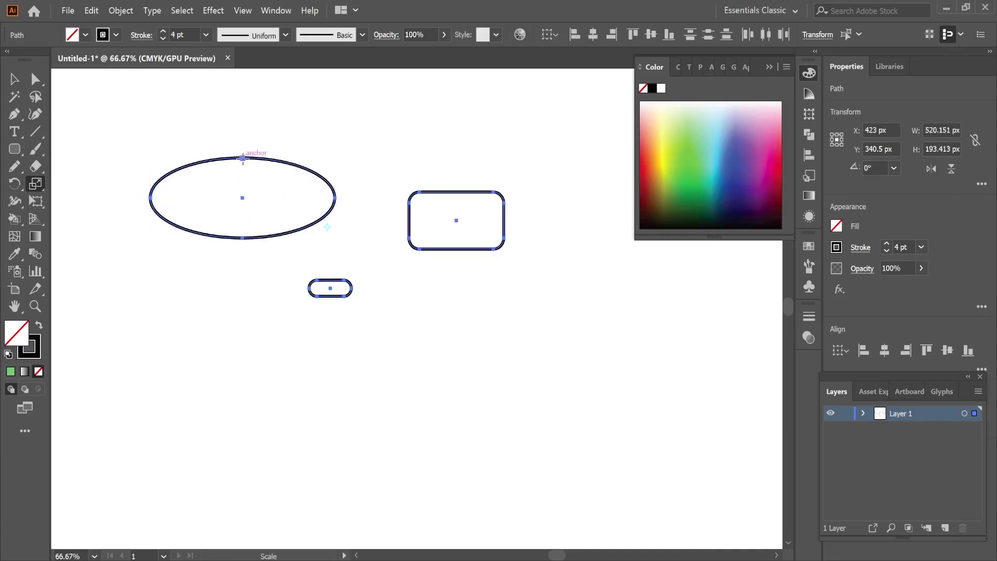
pyautogui.moveTo(243, 157)
pyautogui.mouseDown()
pyautogui.moveTo(247, 119)
pyautogui.moveTo(250, 169)
pyautogui.mouseUp()
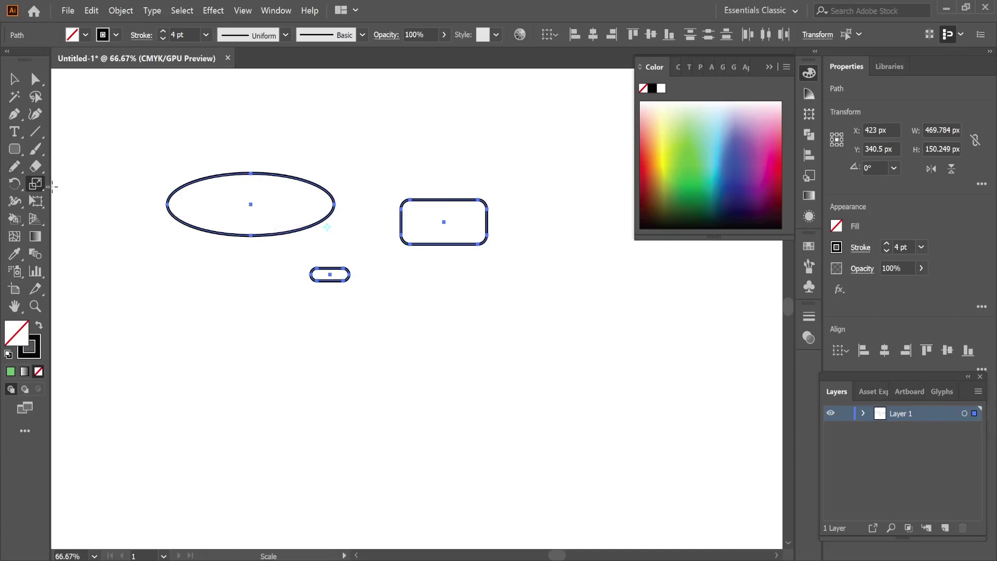
# Shear all three shapes freehand into steep slanted forms, about 257 by 290 px overall
pyautogui.moveTo(48, 187); pyautogui.dragTo(91, 203)
pyautogui.moveTo(173, 201)
pyautogui.mouseDown()
pyautogui.moveTo(208, 204)
pyautogui.moveTo(181, 207)
pyautogui.moveTo(198, 210)
pyautogui.moveTo(192, 200)
pyautogui.mouseUp()
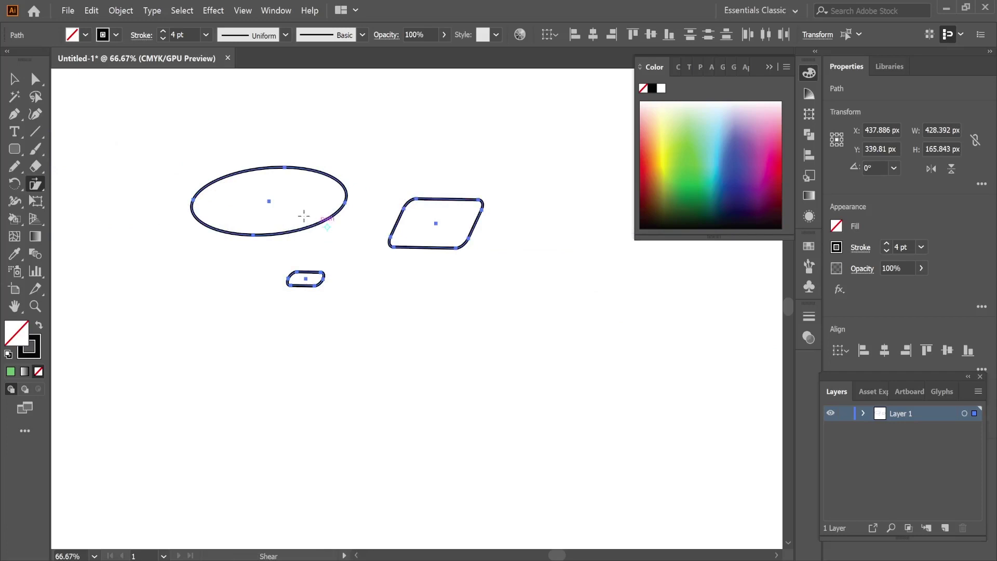
pyautogui.moveTo(251, 235); pyautogui.dragTo(291, 278)
# Reshape the slanted ellipse into a crescent by pulling its left side inward with the Reshape tool
pyautogui.click(37, 187)
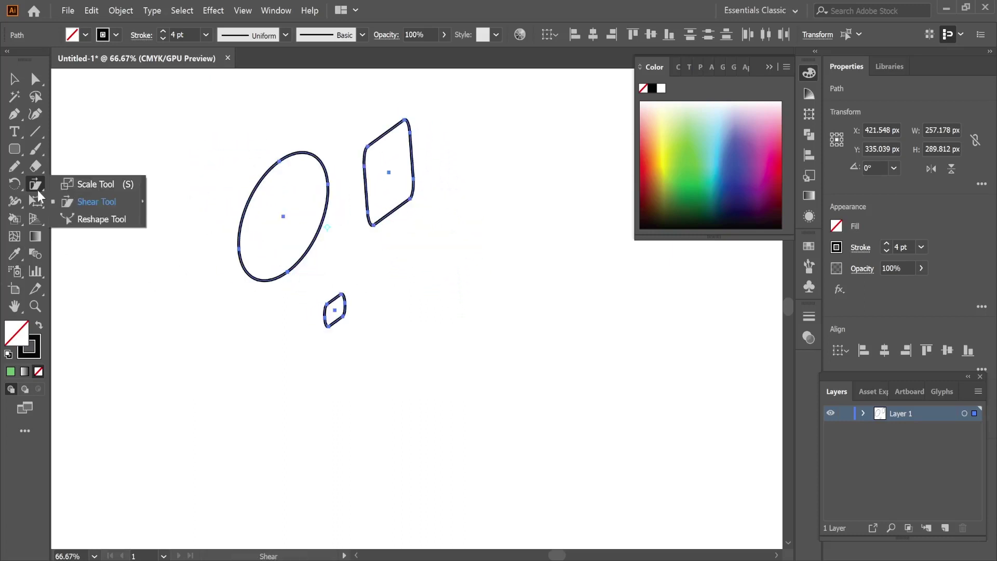
pyautogui.click(101, 219)
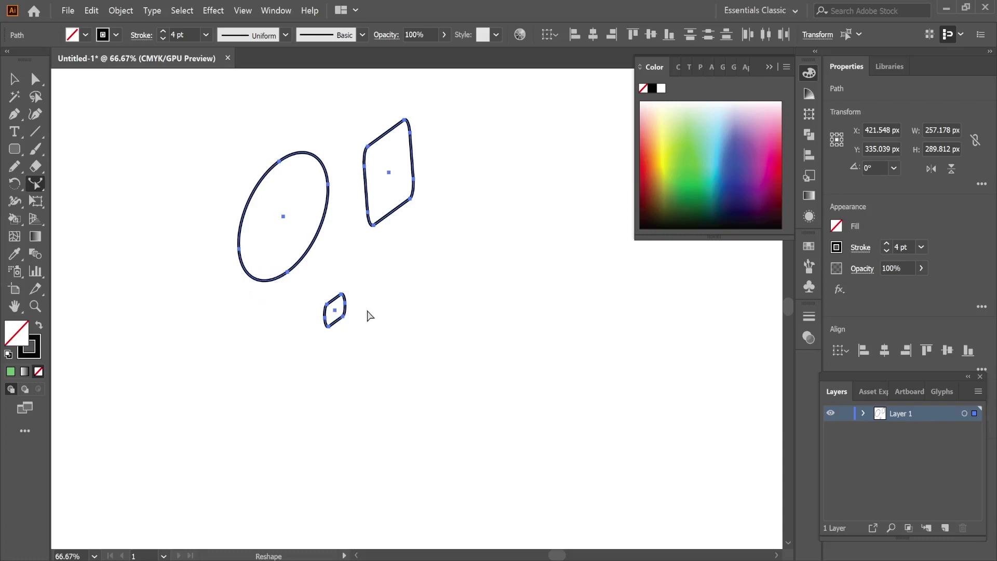
pyautogui.moveTo(241, 254); pyautogui.dragTo(300, 244)
pyautogui.moveTo(196, 192); pyautogui.dragTo(286, 172)
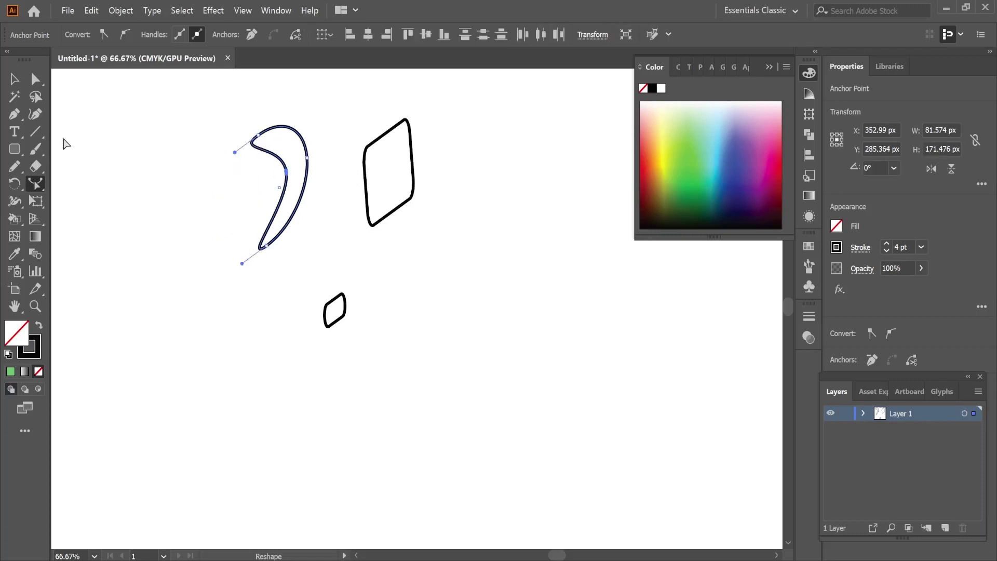
# Move the large slanted rectangle farther from the crescent and draw a horizontal line about 307 px long below the shapes
pyautogui.click(13, 79)
pyautogui.click(336, 178)
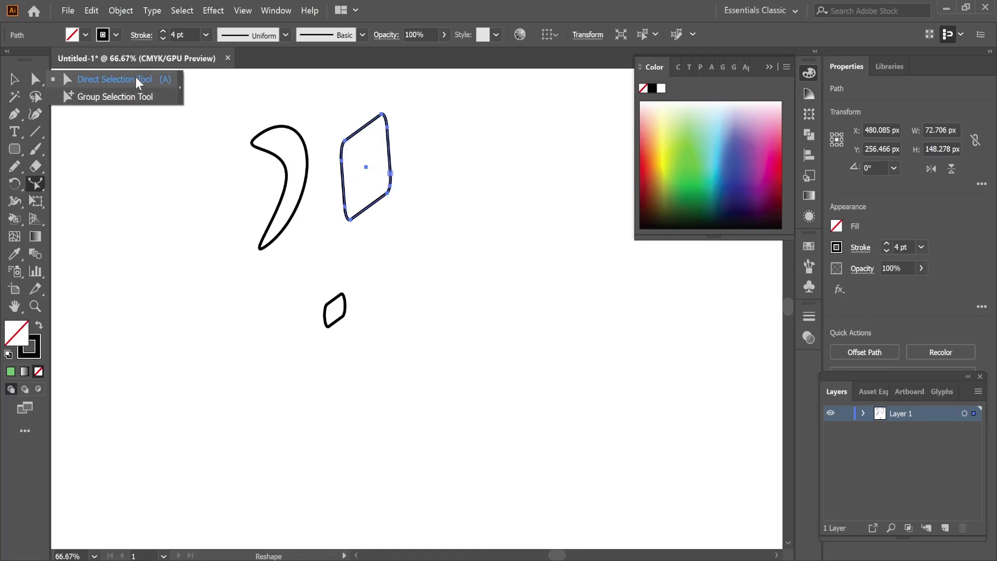
pyautogui.click(137, 79)
pyautogui.click(388, 194)
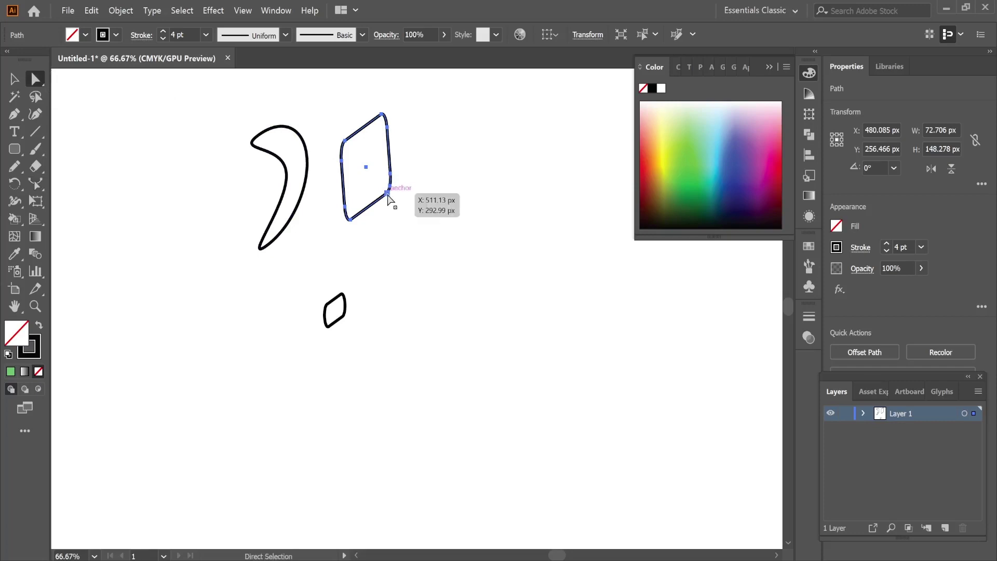
pyautogui.moveTo(388, 195)
pyautogui.mouseDown()
pyautogui.moveTo(370, 181)
pyautogui.moveTo(390, 200)
pyautogui.mouseUp()
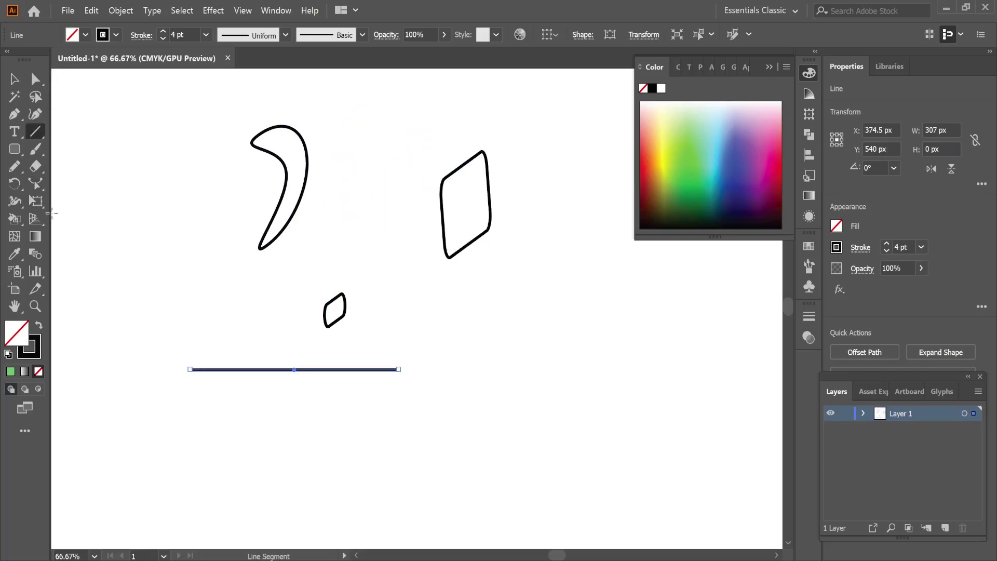
# Thicken the horizontal line near its left end to about 15.66 pt with the Width tool, tapering toward the right, and deselect it
pyautogui.click(15, 201)
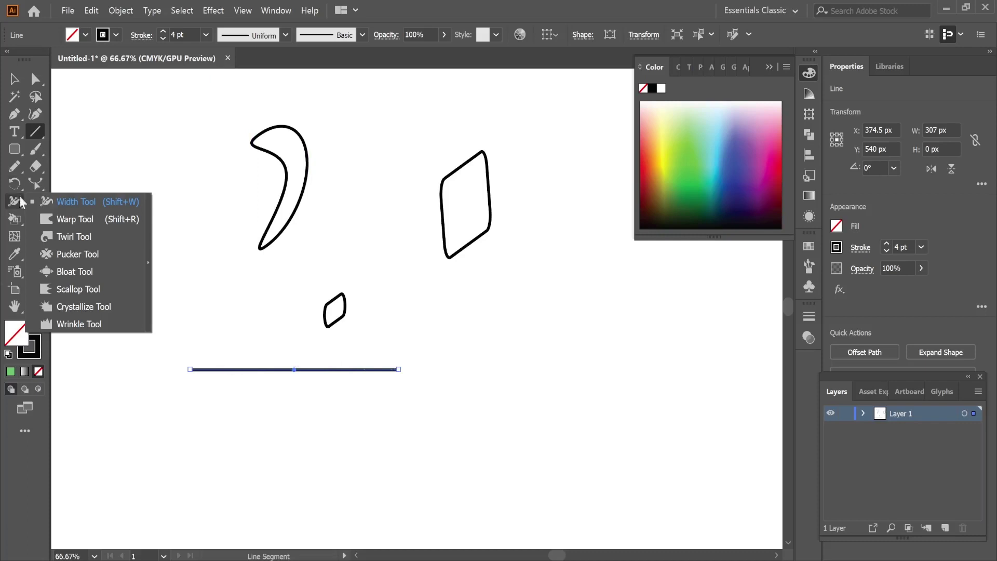
pyautogui.click(48, 201)
pyautogui.moveTo(198, 368); pyautogui.dragTo(198, 341)
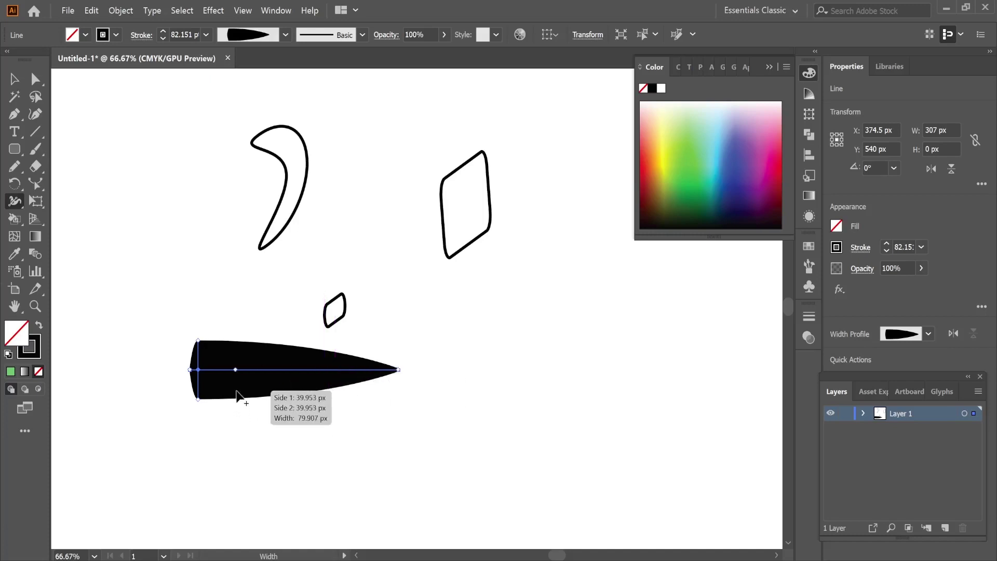
pyautogui.moveTo(199, 399); pyautogui.dragTo(209, 376)
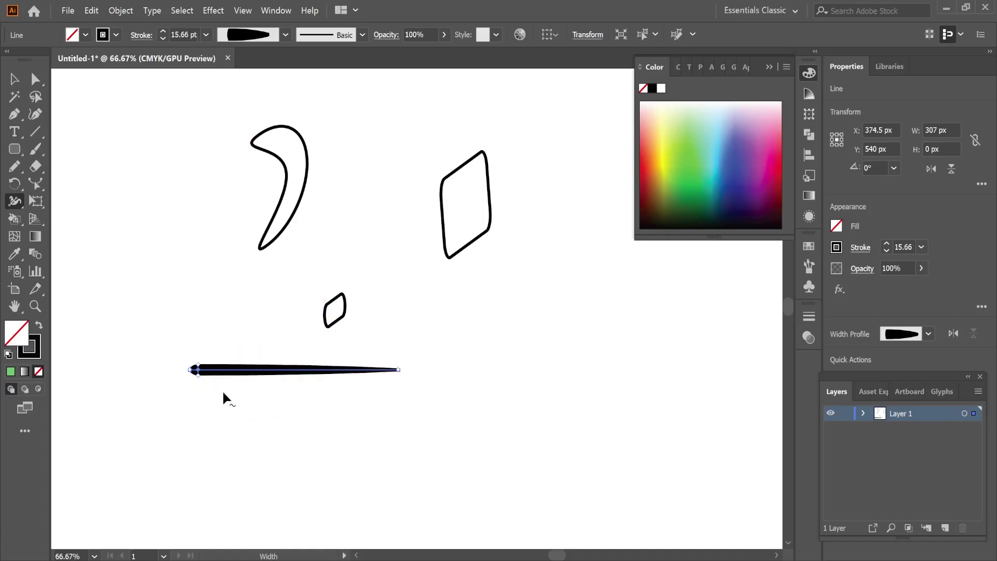
pyautogui.click(14, 79)
pyautogui.click(387, 413)
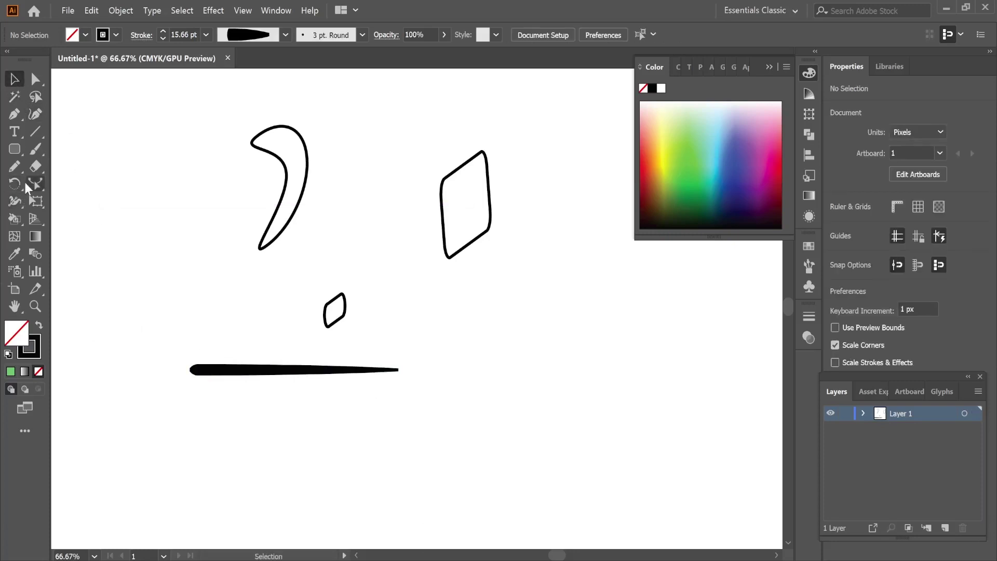
# Choose a 7 pt stroke with the lens-shaped width profile and warp the thick tapered line into waves
pyautogui.click(21, 220)
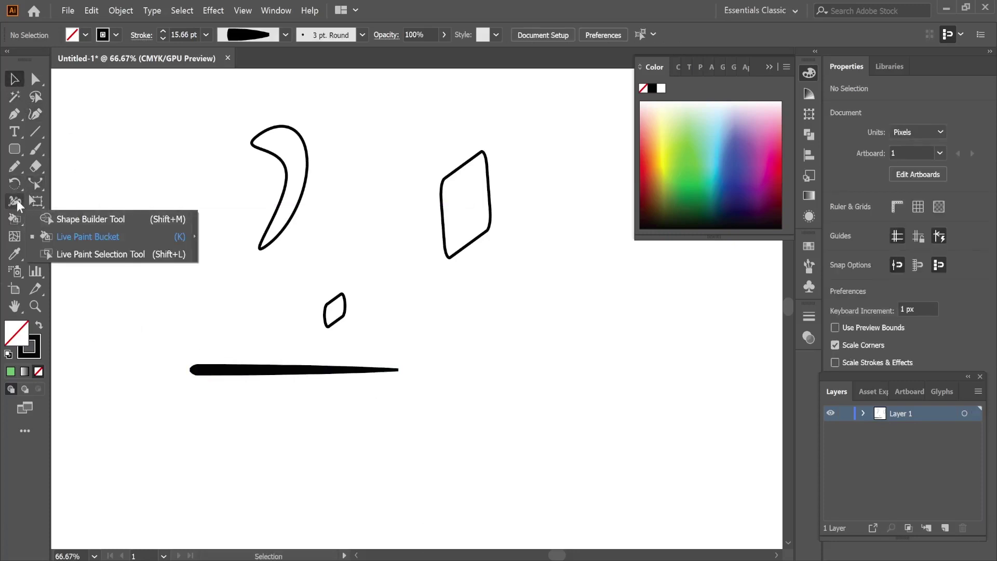
pyautogui.click(15, 201)
pyautogui.click(83, 222)
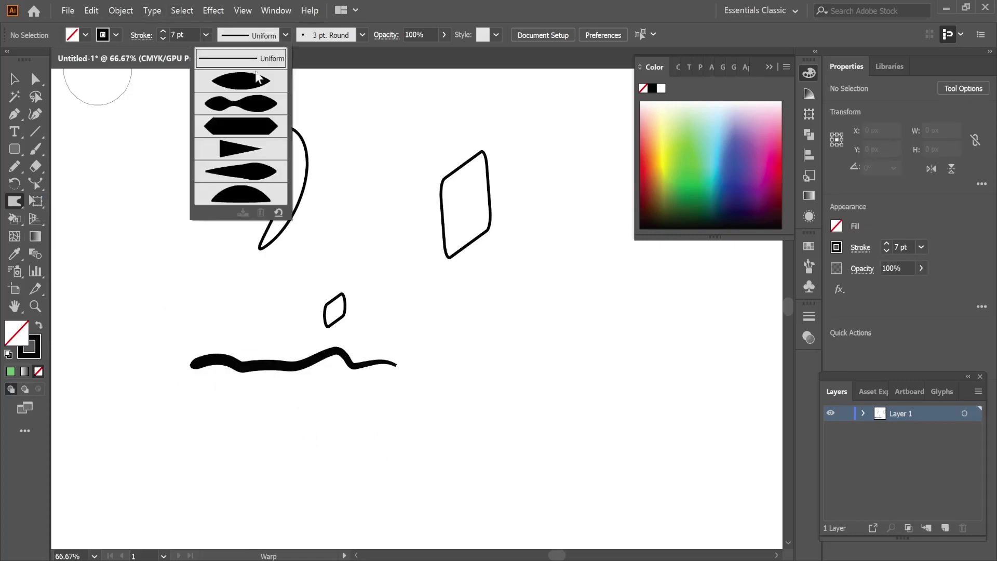
pyautogui.click(250, 88)
pyautogui.moveTo(232, 371)
pyautogui.mouseDown()
pyautogui.moveTo(238, 351)
pyautogui.moveTo(243, 360)
pyautogui.moveTo(235, 347)
pyautogui.moveTo(252, 326)
pyautogui.moveTo(259, 384)
pyautogui.moveTo(282, 343)
pyautogui.moveTo(311, 381)
pyautogui.moveTo(327, 359)
pyautogui.moveTo(352, 351)
pyautogui.moveTo(356, 374)
pyautogui.moveTo(383, 341)
pyautogui.mouseUp()
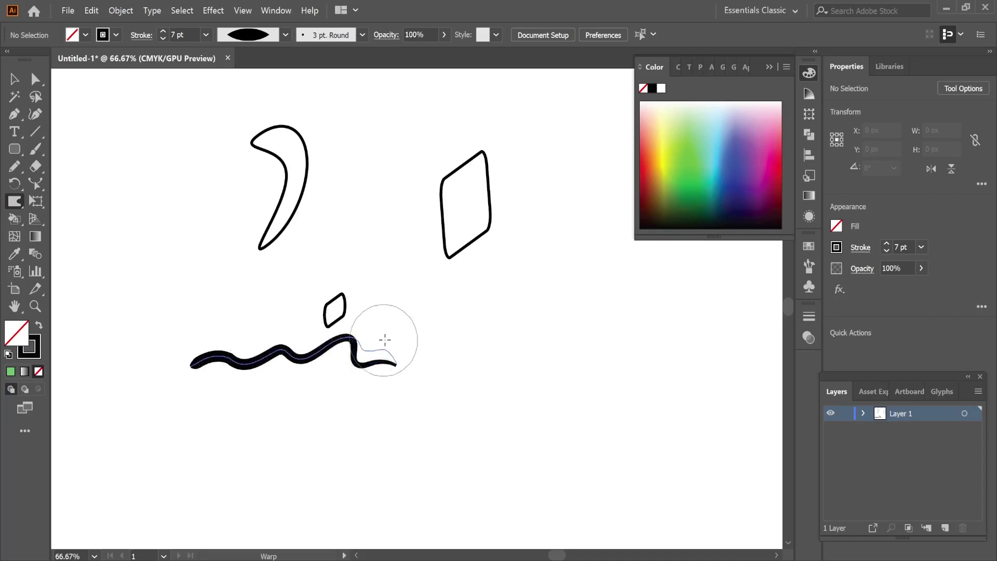
# Choose the triangular width profile and warp the left half of the thick wavy line further
pyautogui.click(286, 35)
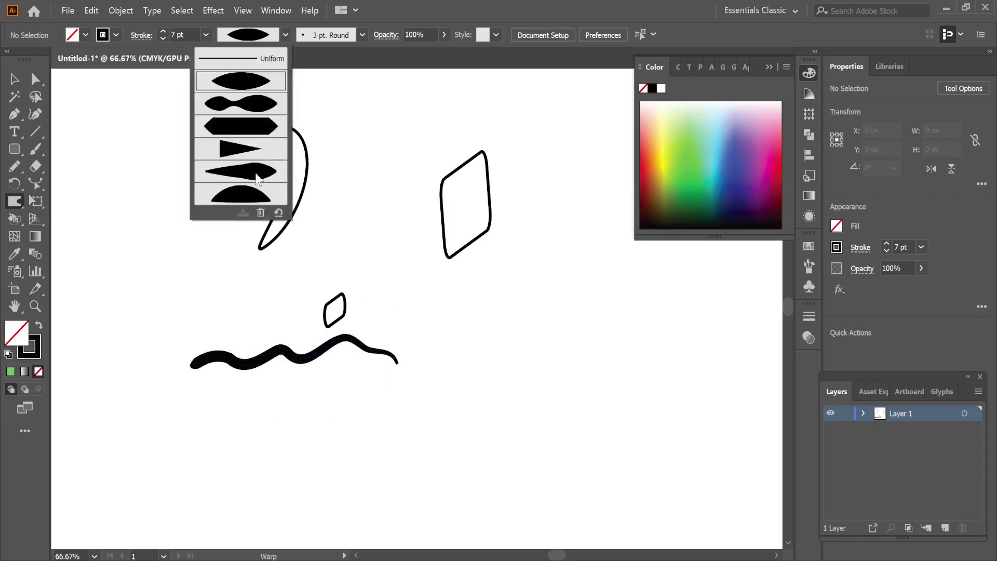
pyautogui.click(235, 152)
pyautogui.moveTo(315, 367)
pyautogui.mouseDown()
pyautogui.moveTo(258, 329)
pyautogui.moveTo(255, 377)
pyautogui.moveTo(233, 337)
pyautogui.moveTo(232, 363)
pyautogui.mouseUp()
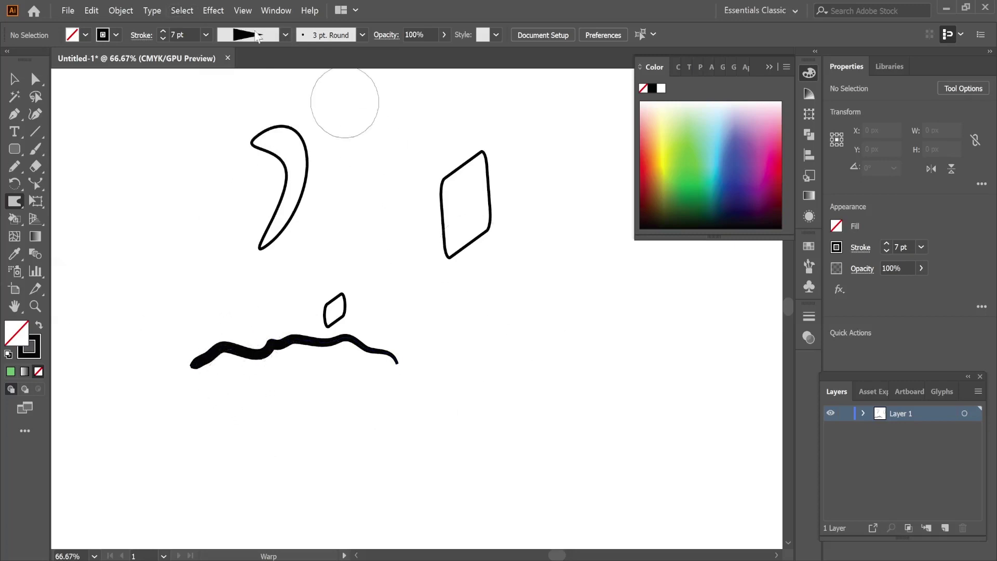
pyautogui.click(285, 36)
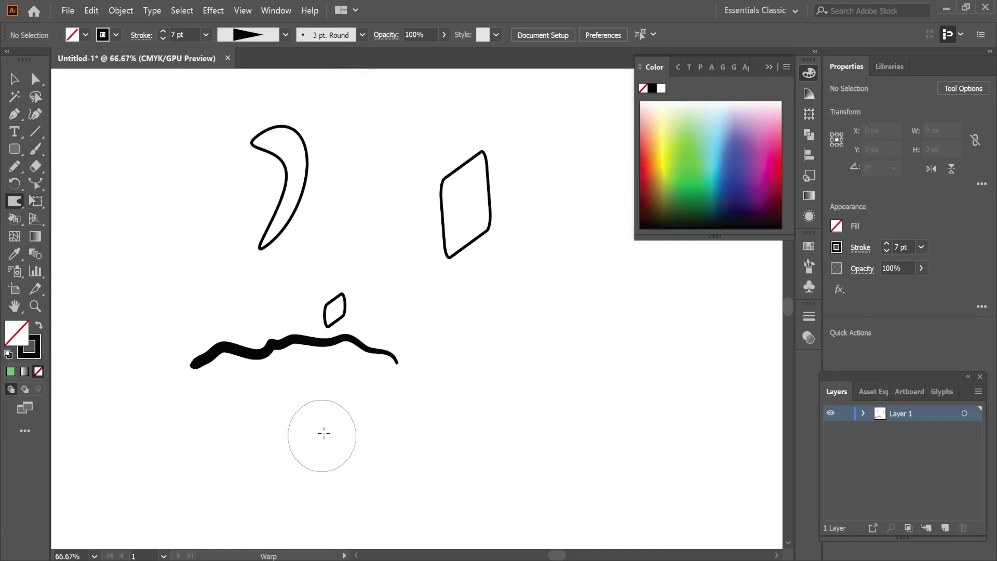
# Draw a nearly horizontal 1 pt line about 522 px long below the thick wavy line and warp it into gentle waves
pyautogui.click(36, 132)
pyautogui.moveTo(195, 449); pyautogui.dragTo(550, 443)
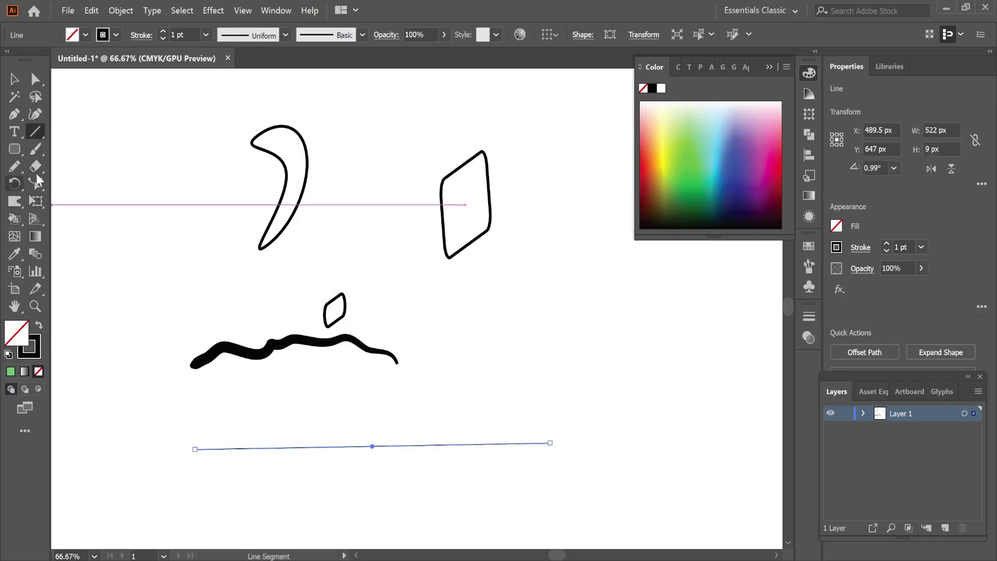
pyautogui.moveTo(16, 204)
pyautogui.mouseDown()
pyautogui.moveTo(44, 221)
pyautogui.moveTo(80, 221)
pyautogui.mouseUp()
pyautogui.moveTo(223, 434)
pyautogui.mouseDown()
pyautogui.moveTo(240, 428)
pyautogui.moveTo(334, 457)
pyautogui.moveTo(405, 446)
pyautogui.mouseUp()
pyautogui.moveTo(473, 463); pyautogui.dragTo(516, 432)
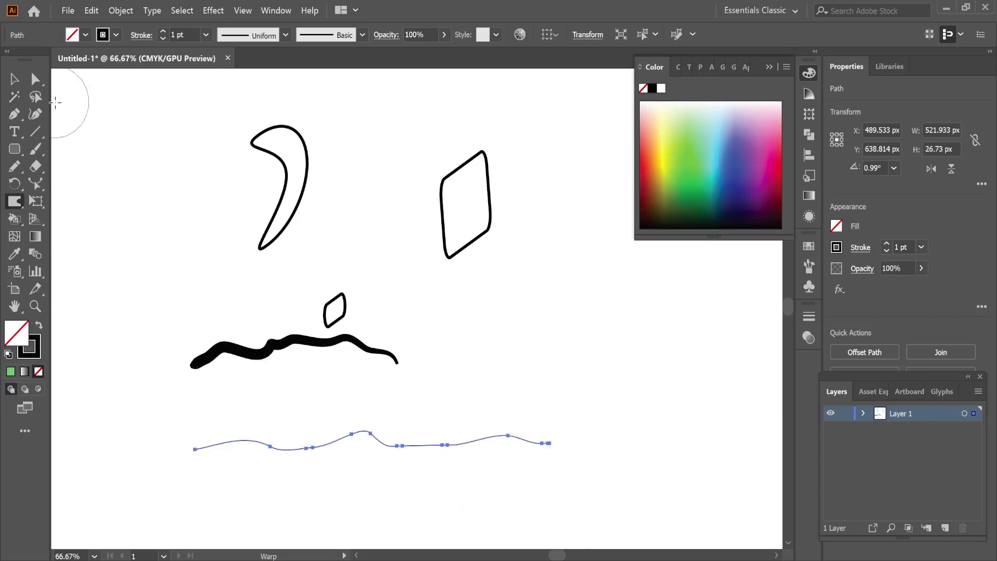
# Twirl the left half of the thin wavy line into two adjacent spirals
pyautogui.moveTo(17, 204)
pyautogui.mouseDown()
pyautogui.moveTo(91, 226)
pyautogui.moveTo(93, 239)
pyautogui.mouseUp()
pyautogui.moveTo(223, 460)
pyautogui.mouseDown()
pyautogui.moveTo(216, 449)
pyautogui.moveTo(232, 445)
pyautogui.moveTo(256, 503)
pyautogui.moveTo(216, 435)
pyautogui.moveTo(285, 434)
pyautogui.moveTo(319, 452)
pyautogui.mouseUp()
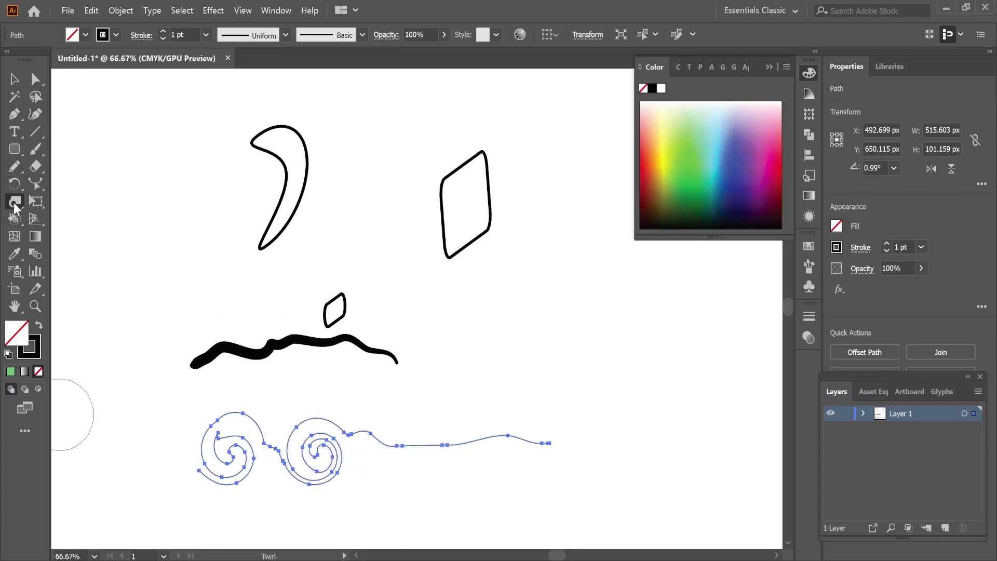
# Pucker the right half of the thin line, pulling its middle section slightly upward
pyautogui.moveTo(15, 202)
pyautogui.mouseDown()
pyautogui.moveTo(45, 236)
pyautogui.moveTo(86, 251)
pyautogui.mouseUp()
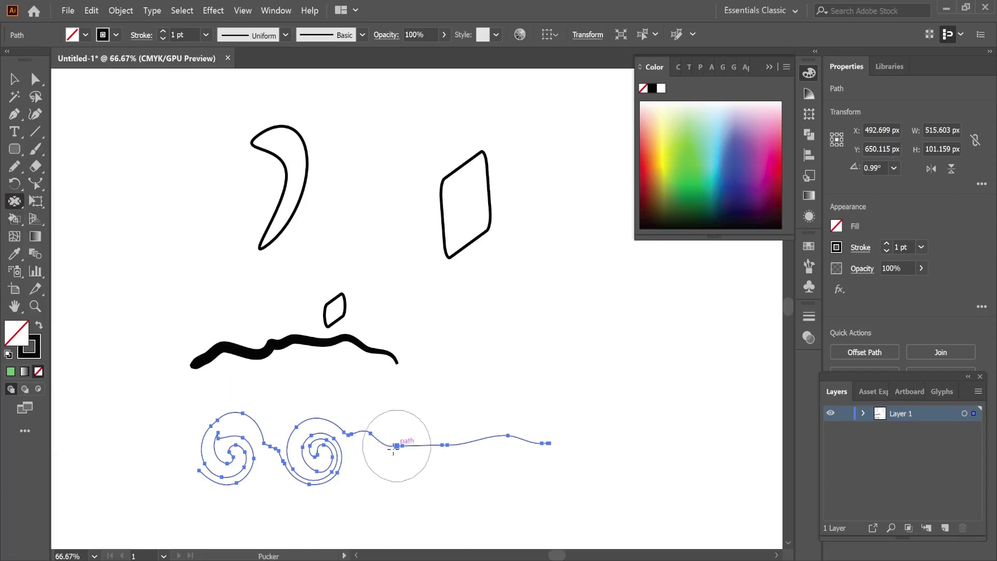
pyautogui.moveTo(396, 446)
pyautogui.mouseDown()
pyautogui.moveTo(401, 426)
pyautogui.moveTo(423, 442)
pyautogui.moveTo(446, 423)
pyautogui.moveTo(428, 450)
pyautogui.moveTo(416, 435)
pyautogui.moveTo(505, 425)
pyautogui.moveTo(501, 413)
pyautogui.mouseUp()
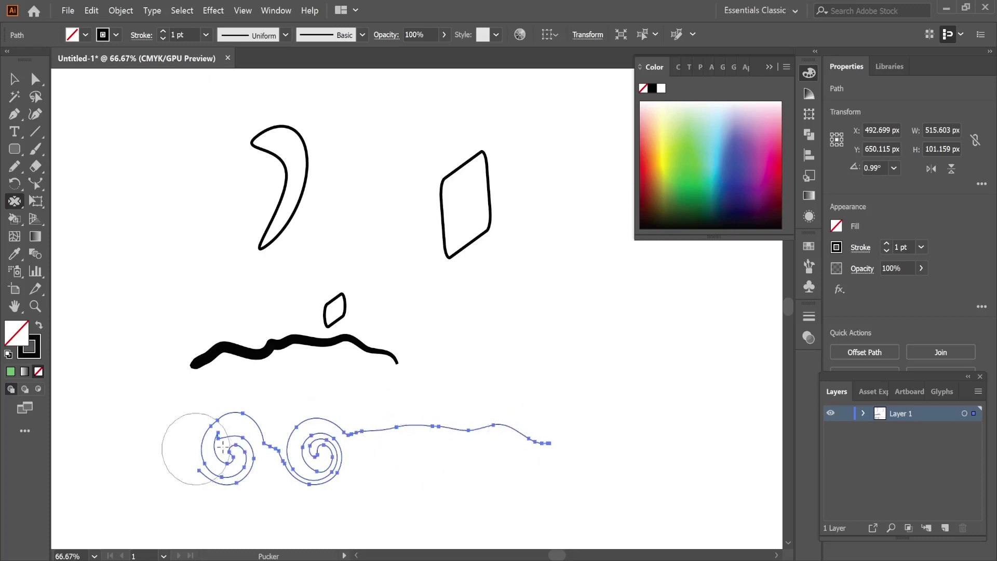
pyautogui.click(285, 35)
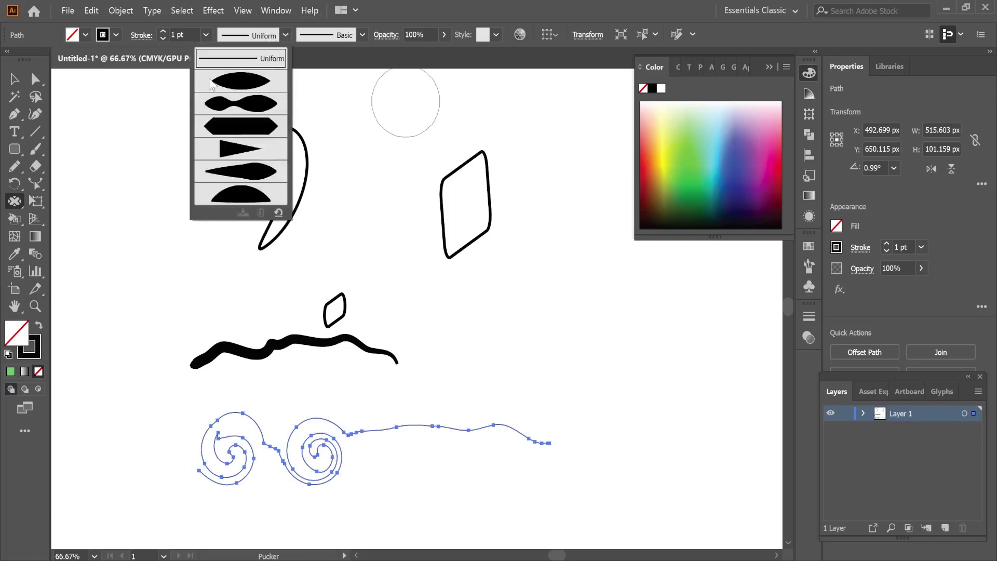
pyautogui.click(90, 240)
# Bloat the right half of the thin line into two large rounded arches
pyautogui.click(11, 200)
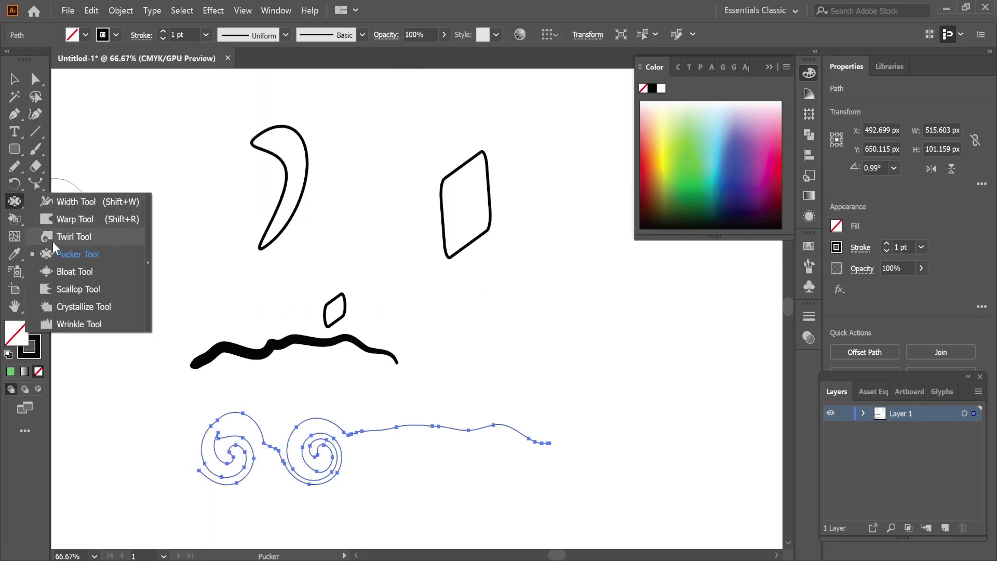
pyautogui.click(68, 271)
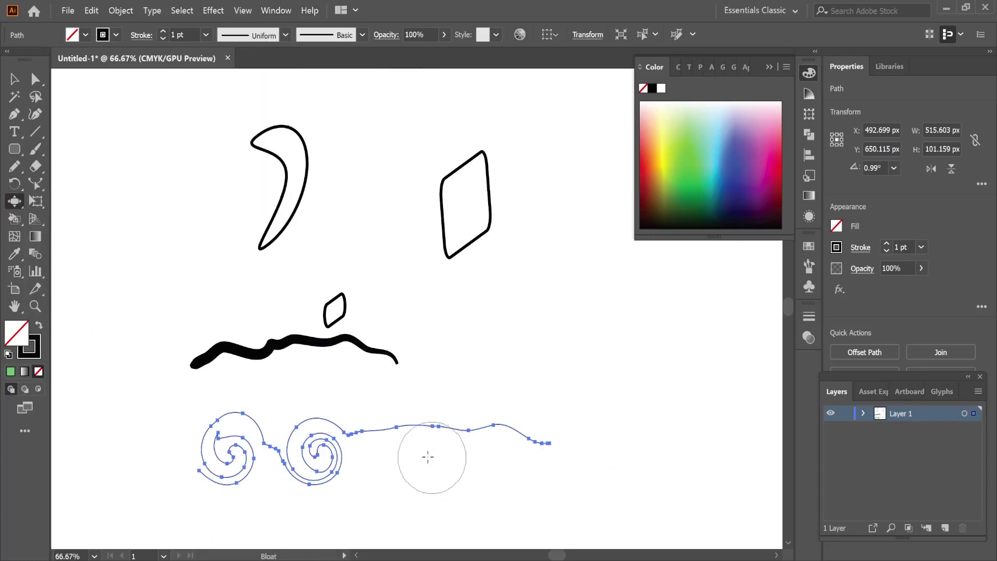
pyautogui.moveTo(394, 435)
pyautogui.mouseDown()
pyautogui.moveTo(500, 421)
pyautogui.moveTo(486, 425)
pyautogui.moveTo(556, 442)
pyautogui.mouseUp()
# Scallop the outline of the crescent shape with the Scallop tool, giving its edges fine spiky points, and deselect it
pyautogui.rightClick(14, 201)
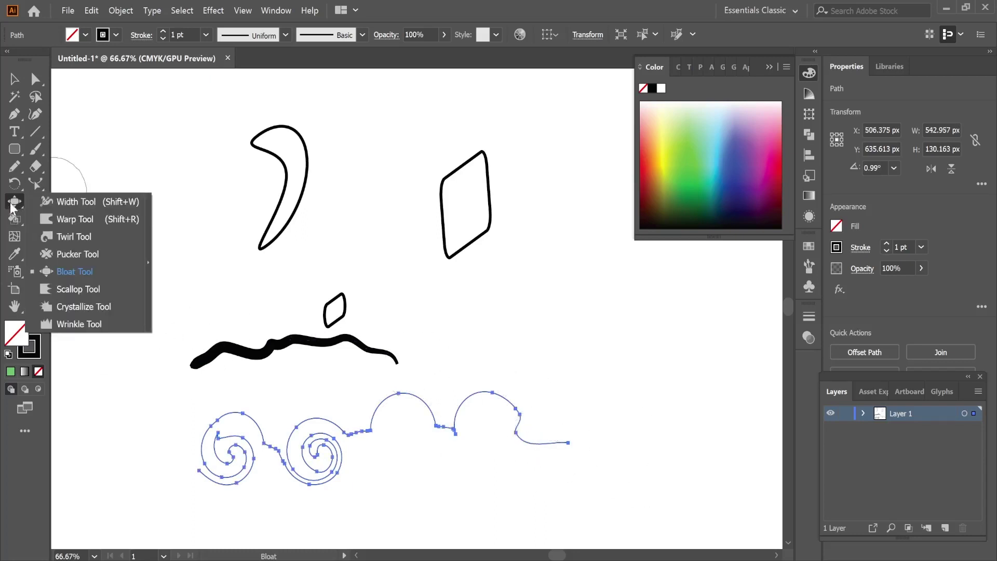
pyautogui.click(88, 288)
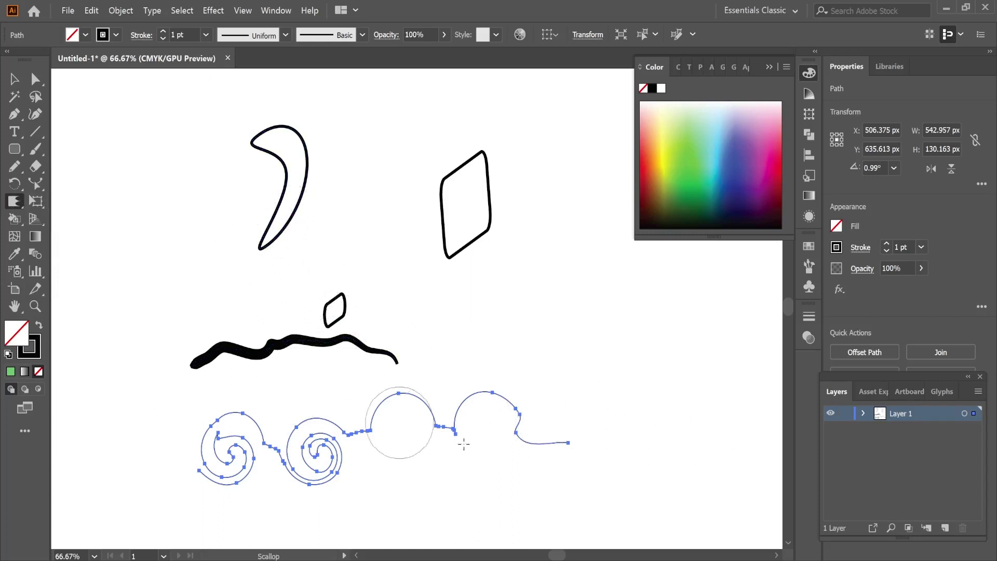
pyautogui.press('v')
pyautogui.click(247, 218)
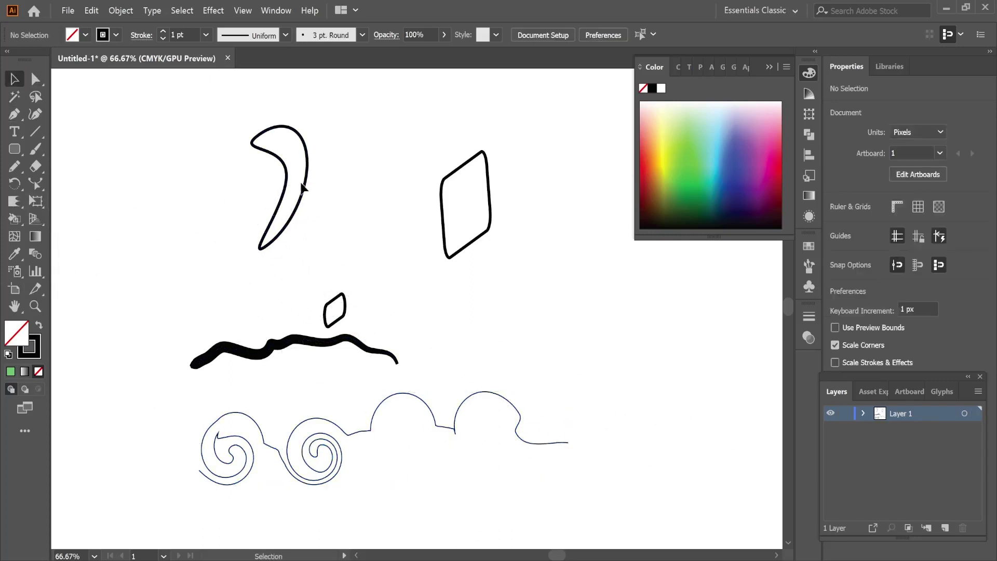
pyautogui.click(307, 191)
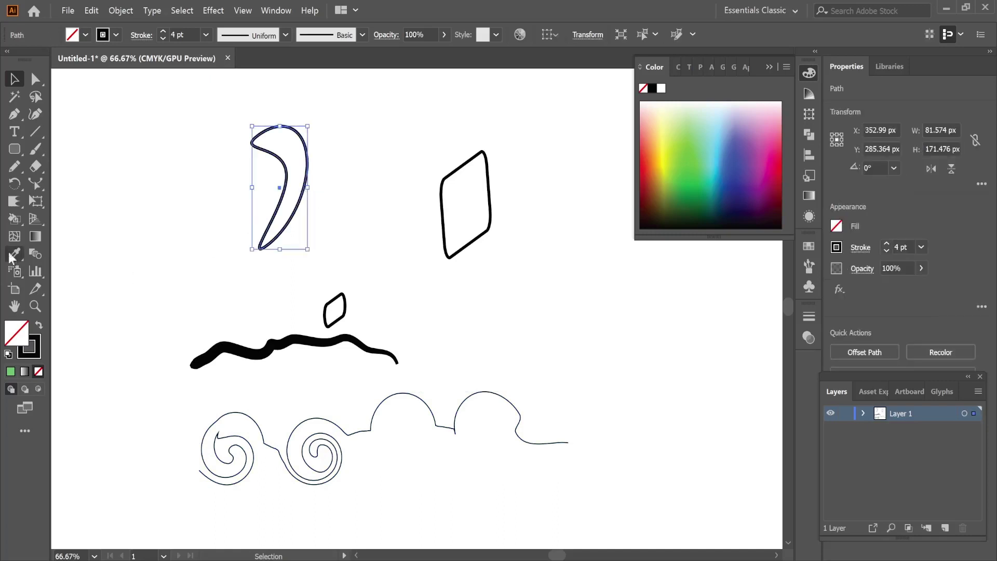
pyautogui.click(9, 203)
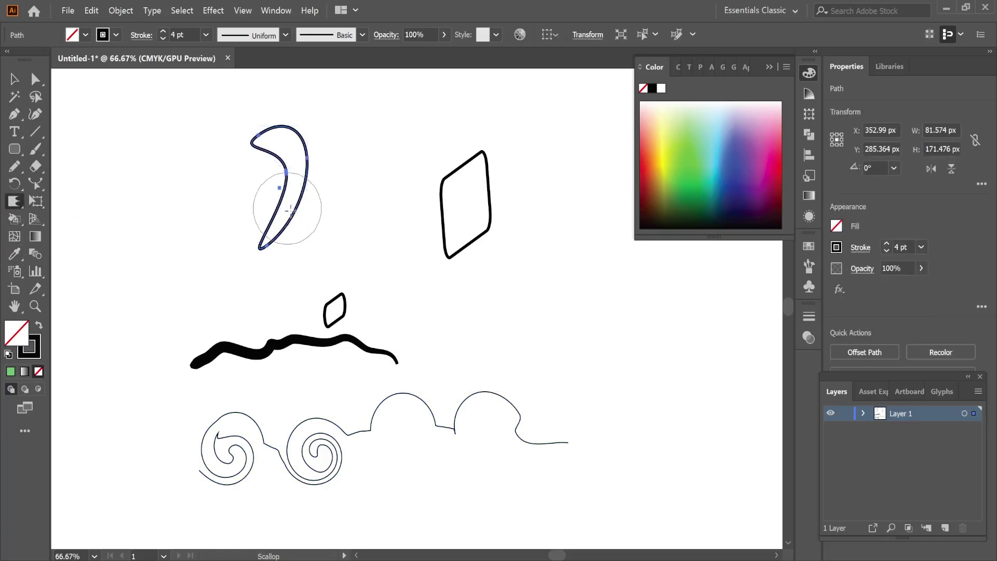
pyautogui.moveTo(312, 238)
pyautogui.mouseDown()
pyautogui.moveTo(305, 171)
pyautogui.moveTo(293, 133)
pyautogui.moveTo(267, 133)
pyautogui.mouseUp()
pyautogui.click(15, 79)
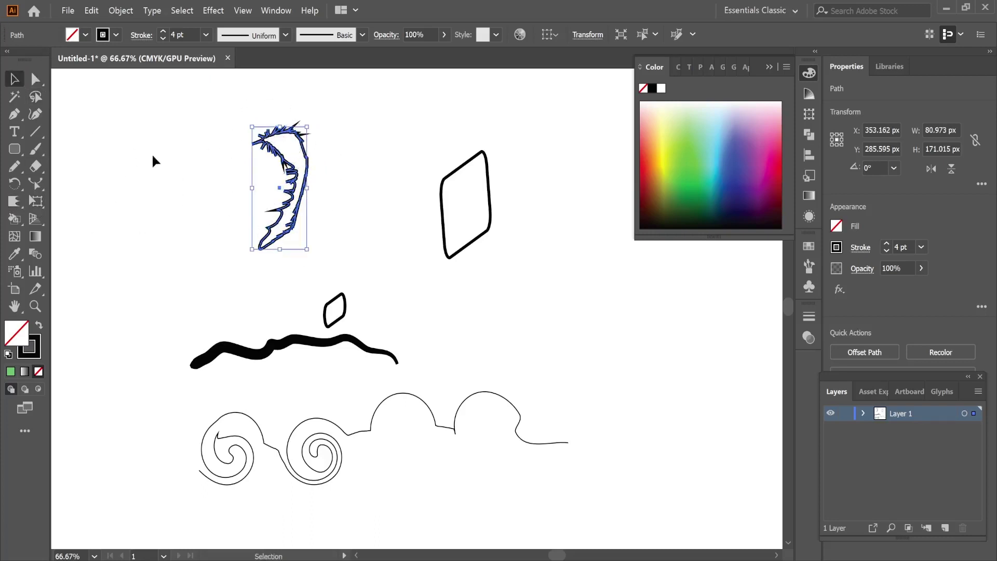
pyautogui.click(315, 126)
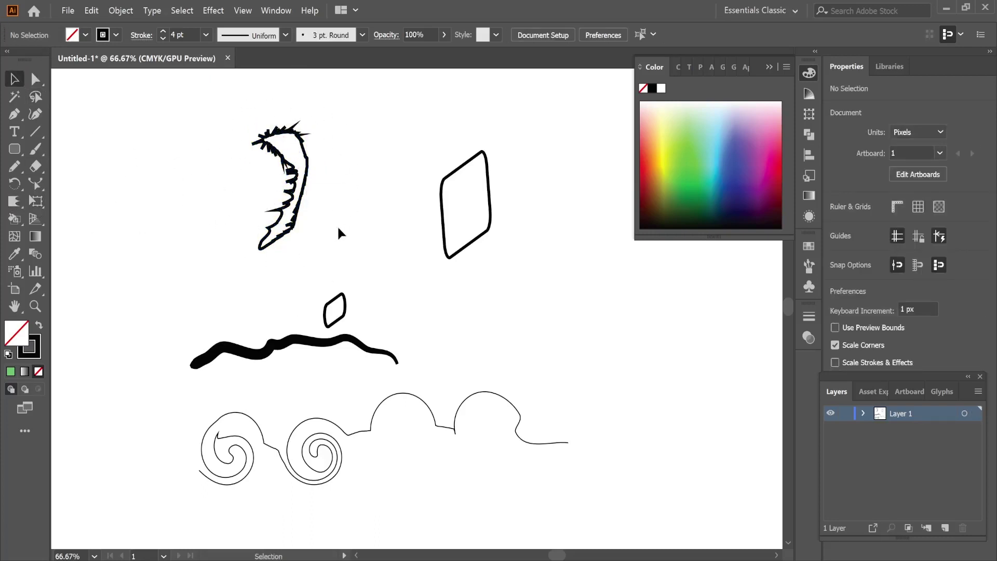
# Crystallize the outline of the large parallelogram with the Crystallize tool so spikes point outward around its edges
pyautogui.moveTo(15, 201); pyautogui.dragTo(86, 306)
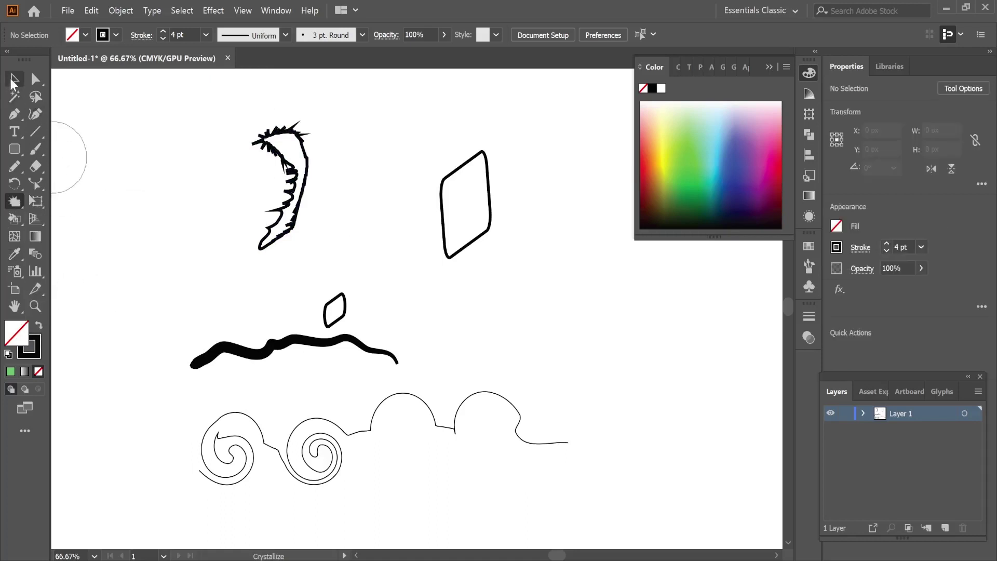
pyautogui.click(15, 79)
pyautogui.click(453, 171)
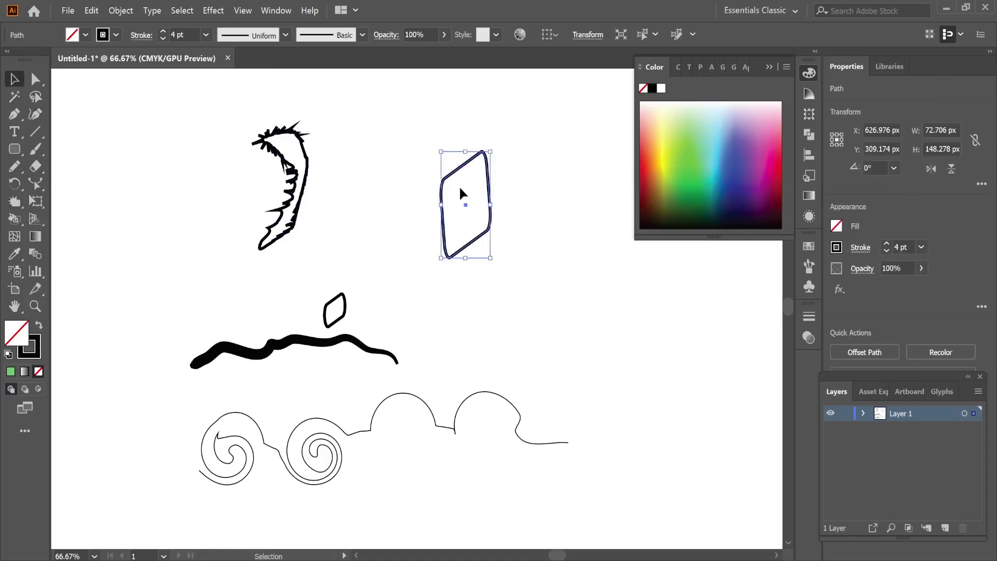
pyautogui.click(14, 202)
pyautogui.moveTo(502, 175)
pyautogui.mouseDown()
pyautogui.moveTo(438, 202)
pyautogui.moveTo(450, 202)
pyautogui.moveTo(466, 248)
pyautogui.moveTo(498, 150)
pyautogui.moveTo(484, 176)
pyautogui.moveTo(497, 174)
pyautogui.moveTo(479, 229)
pyautogui.mouseUp()
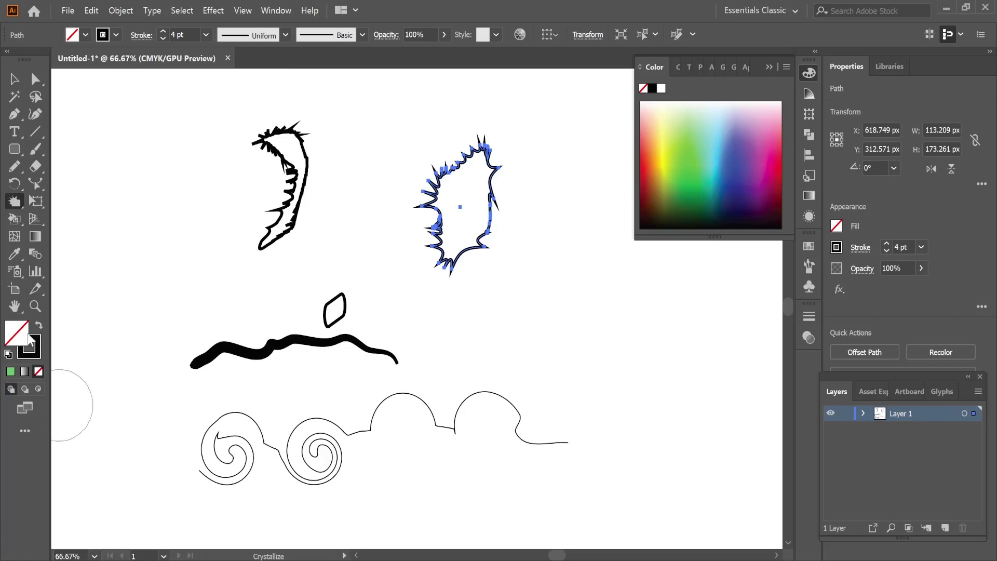
# Draw a nearly horizontal 4 pt line about 286 px long below the crystallized shape, plus a short slanted line about 25 px high near its left end
pyautogui.moveTo(15, 202); pyautogui.dragTo(81, 327)
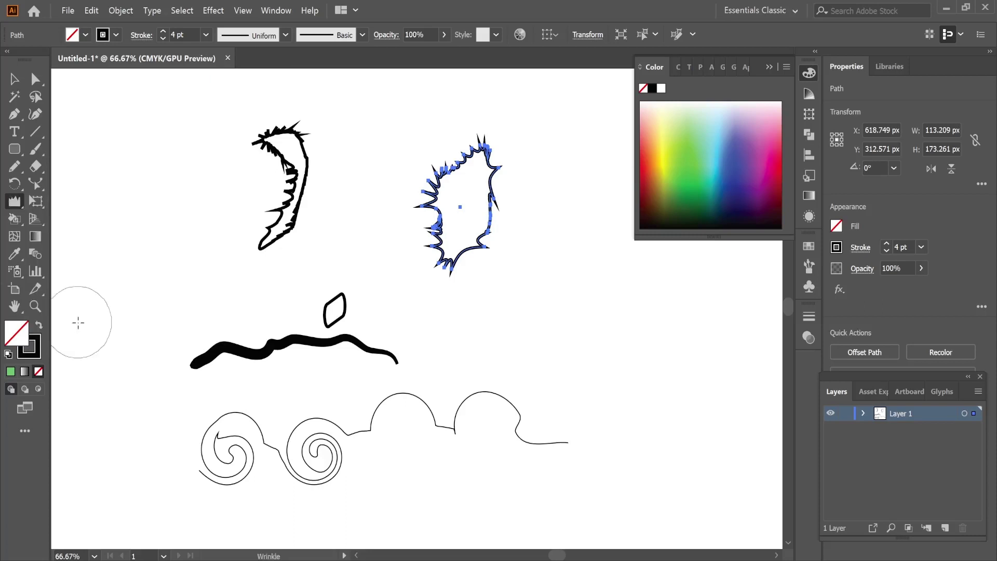
pyautogui.click(34, 131)
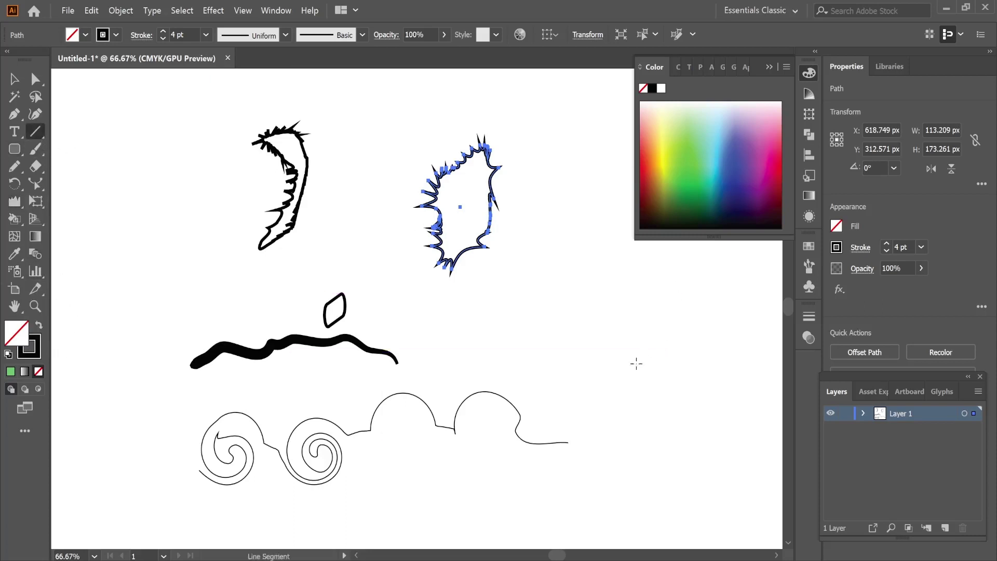
pyautogui.moveTo(530, 350); pyautogui.dragTo(726, 351)
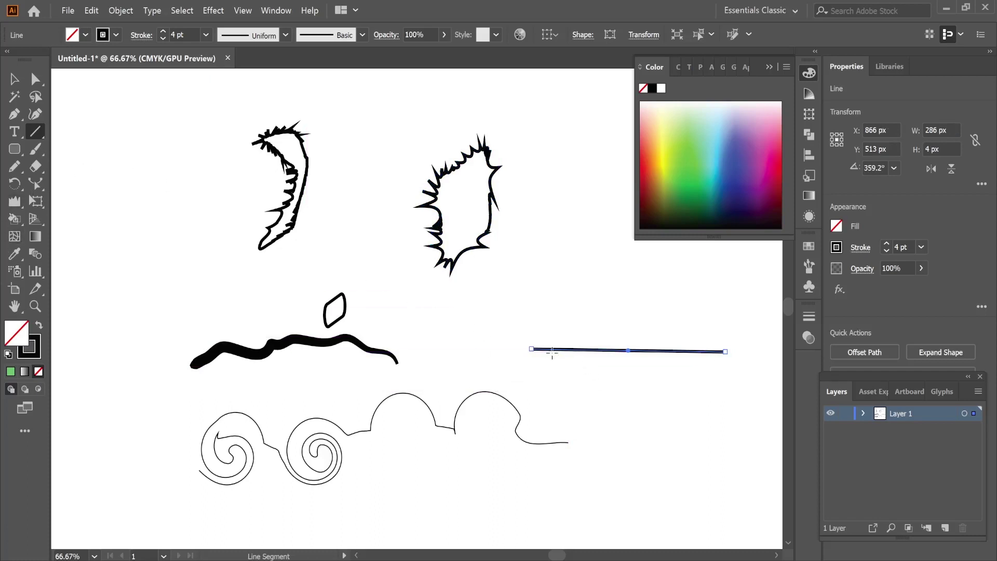
pyautogui.moveTo(553, 352); pyautogui.dragTo(557, 333)
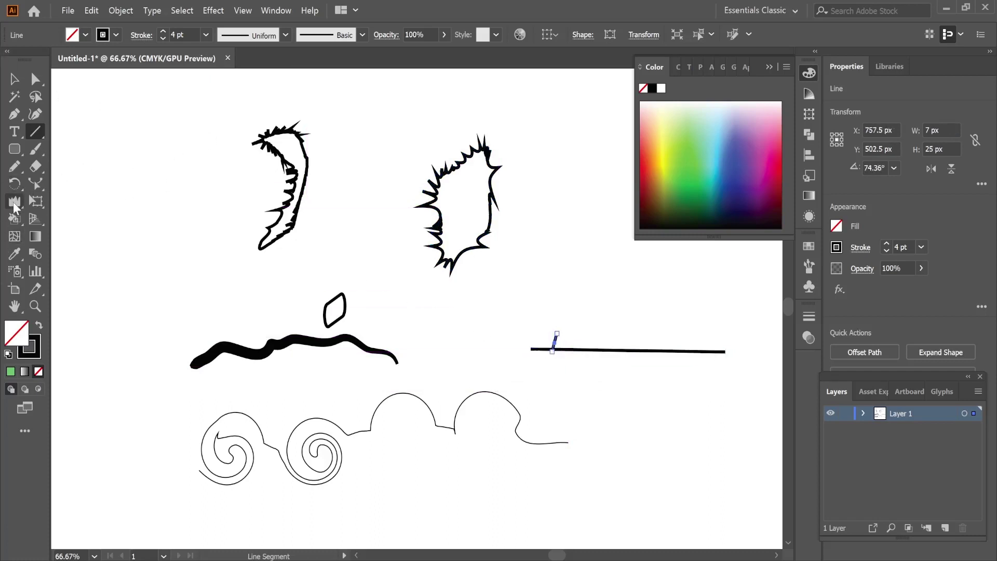
# Wrinkle the long horizontal line along its length into small uneven waves with the Wrinkle tool
pyautogui.click(15, 202)
pyautogui.click(78, 324)
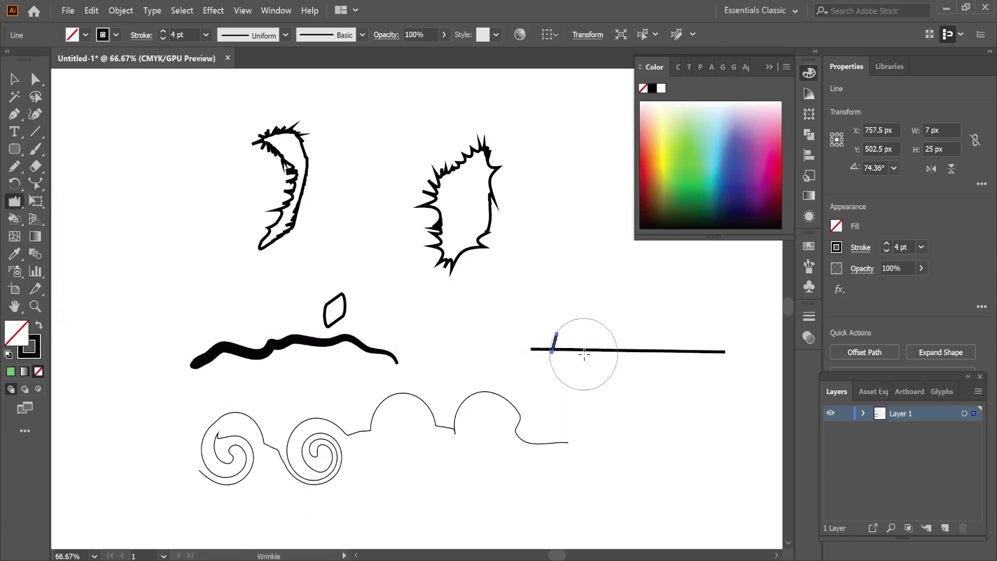
pyautogui.click(597, 366)
pyautogui.click(15, 79)
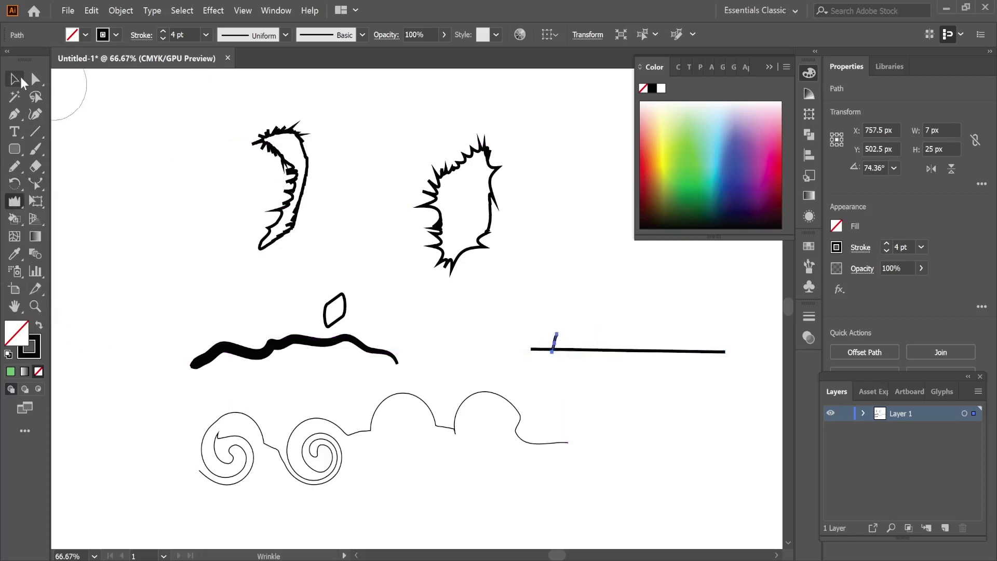
pyautogui.click(630, 364)
pyautogui.click(634, 352)
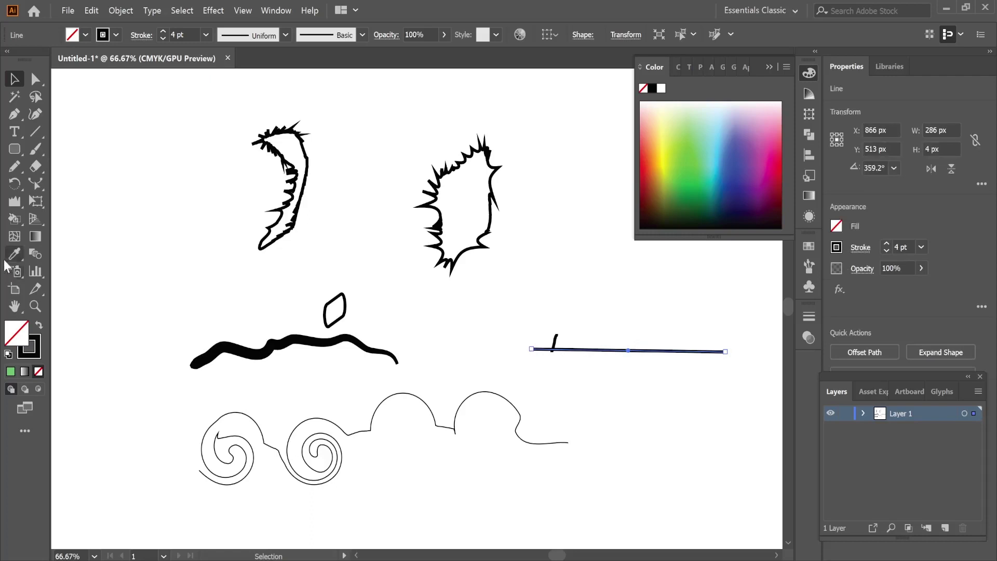
pyautogui.click(14, 208)
pyautogui.click(78, 325)
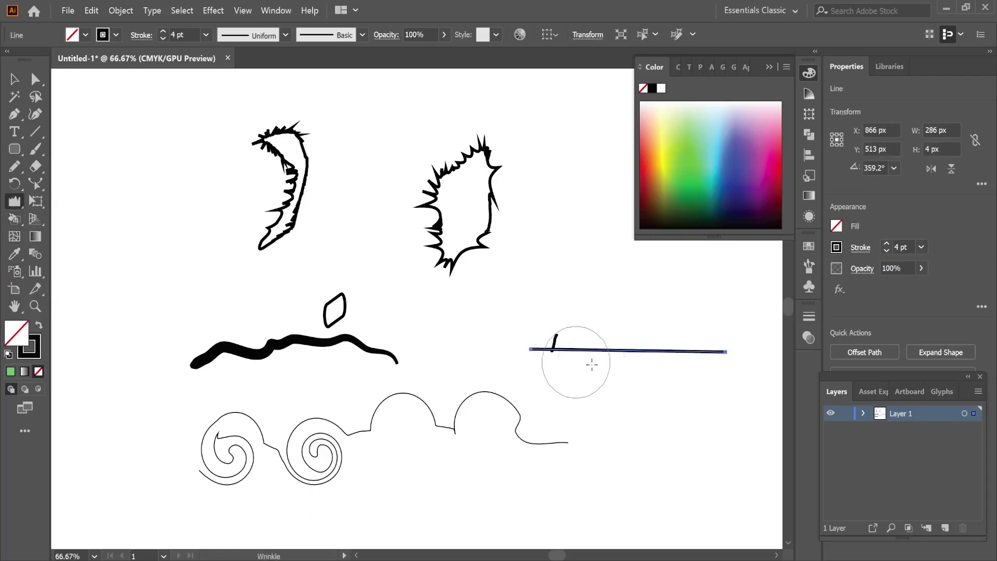
pyautogui.moveTo(583, 343); pyautogui.dragTo(630, 396)
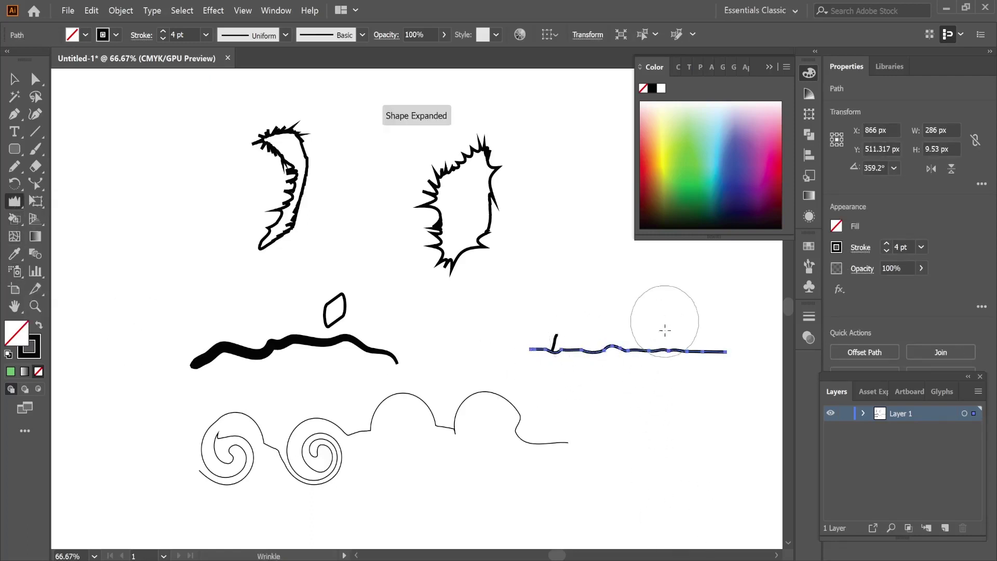
pyautogui.moveTo(661, 316)
pyautogui.mouseDown()
pyautogui.moveTo(677, 371)
pyautogui.moveTo(698, 335)
pyautogui.moveTo(714, 370)
pyautogui.moveTo(716, 347)
pyautogui.mouseUp()
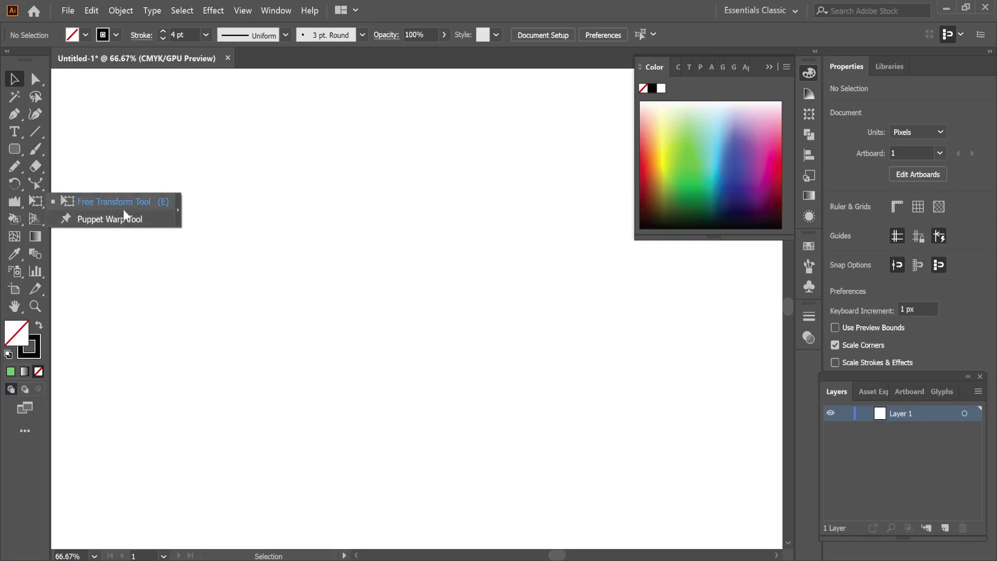
# Draw separate rounded rectangles of different sizes with a 12 px corner radius on the empty artboard, the first about 98 × 87 px
pyautogui.click(102, 201)
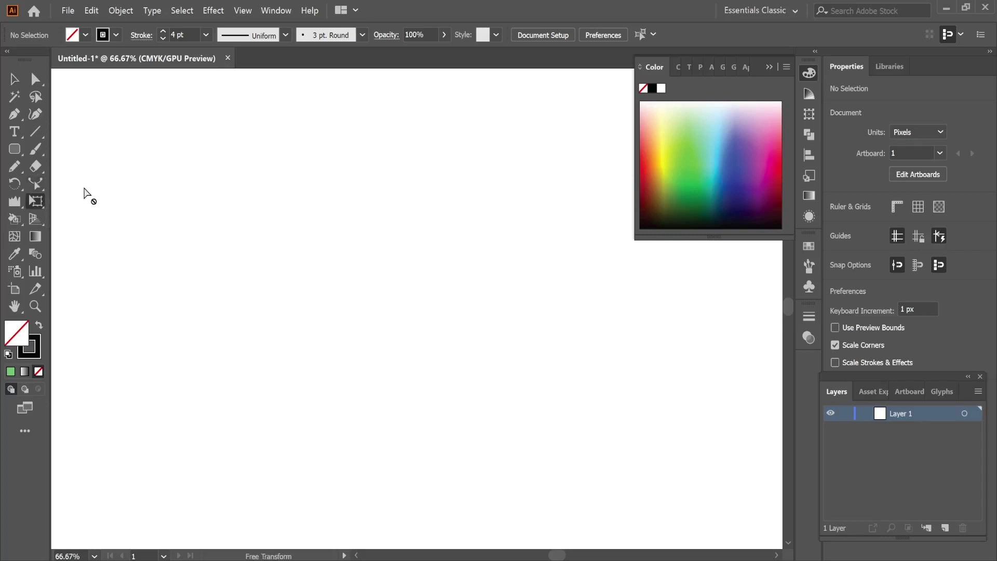
pyautogui.click(19, 150)
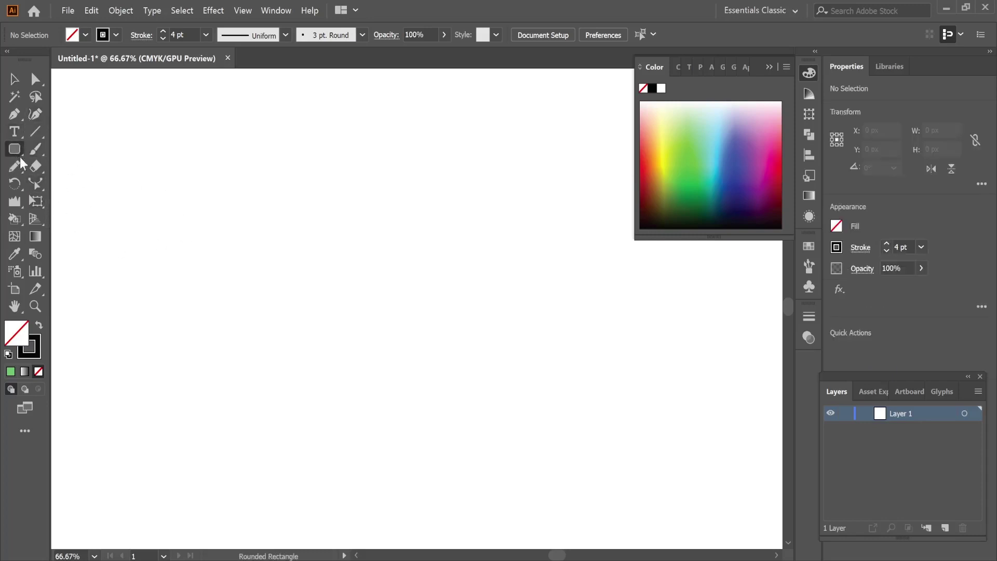
pyautogui.moveTo(203, 155); pyautogui.dragTo(336, 260)
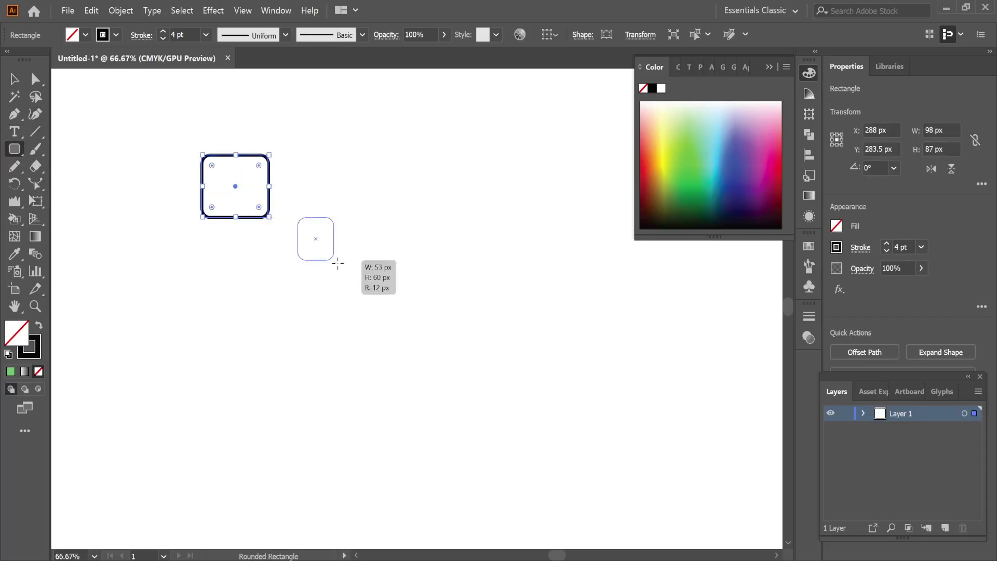
pyautogui.moveTo(336, 260); pyautogui.dragTo(404, 301)
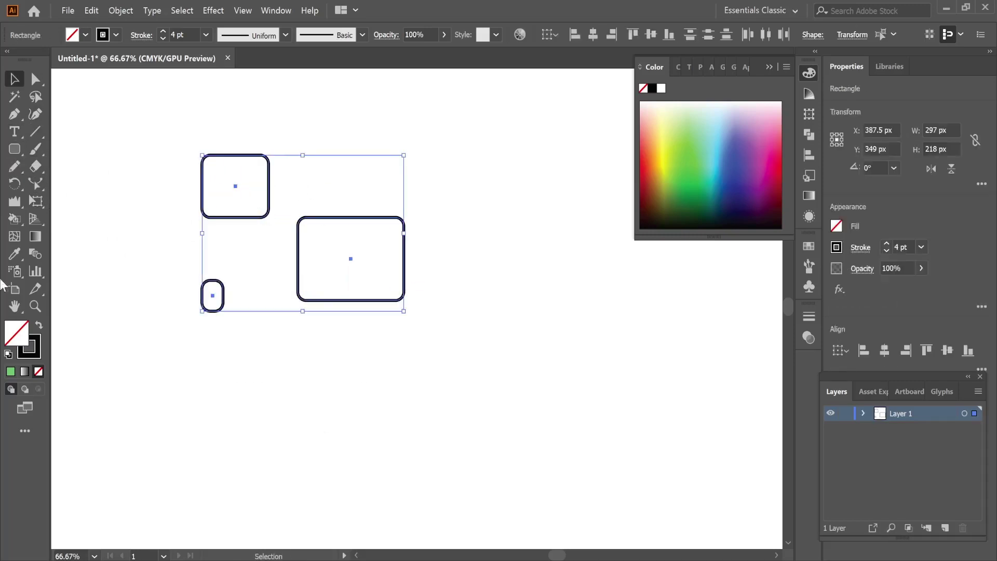
# Scale the three selected rounded rectangles together with Free Transform and rotate them to about 343°
pyautogui.click(35, 201)
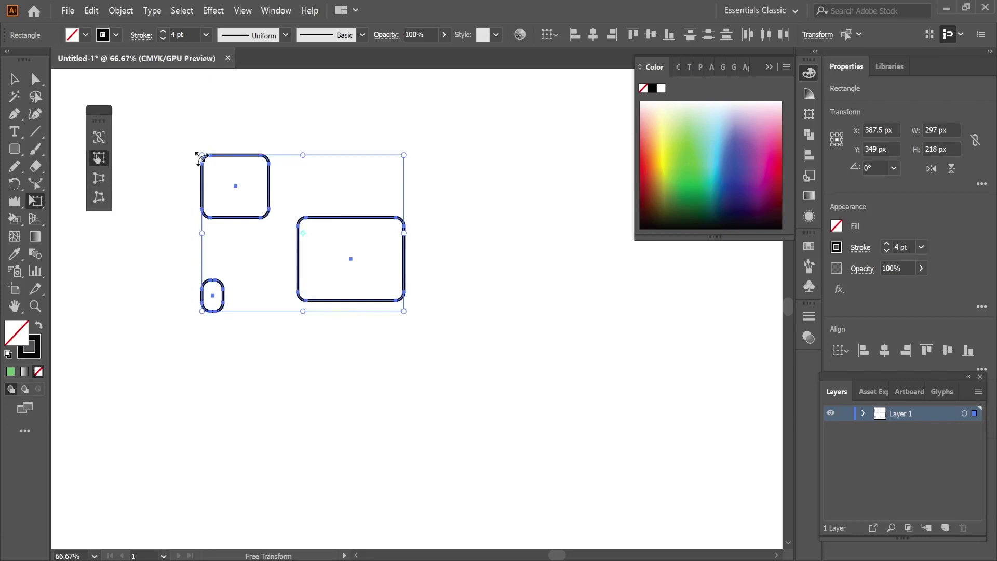
pyautogui.moveTo(202, 155); pyautogui.dragTo(214, 172)
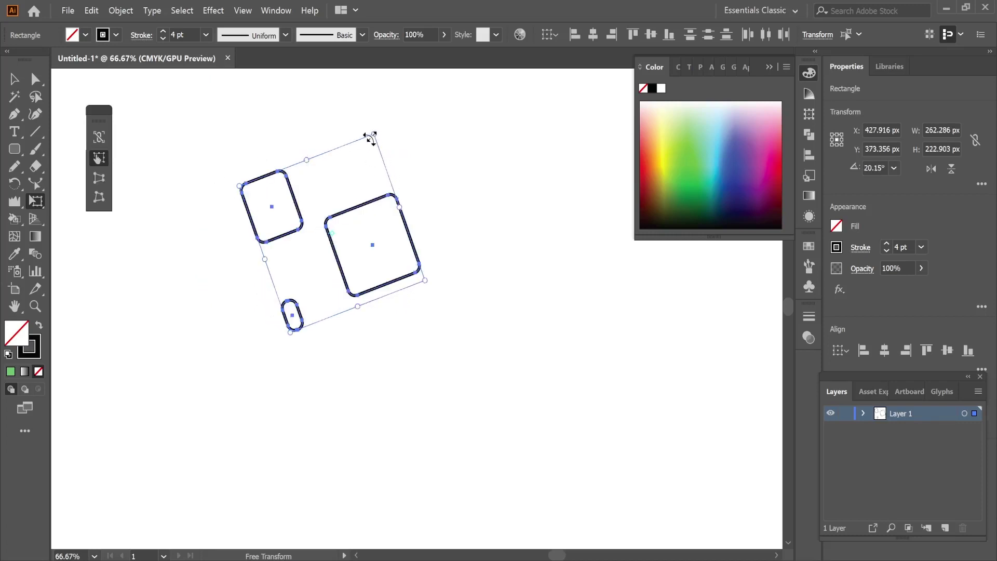
pyautogui.moveTo(374, 131); pyautogui.dragTo(422, 180)
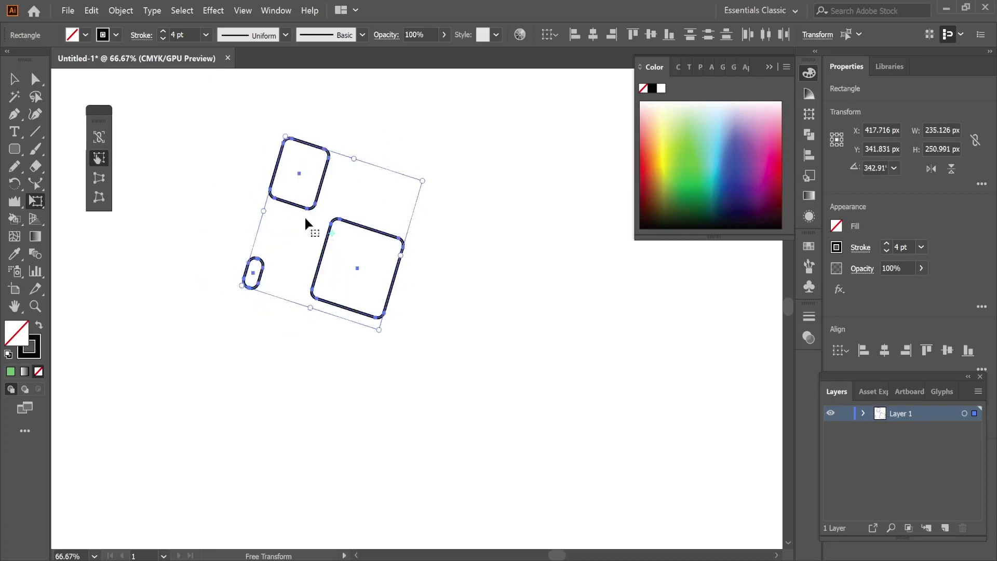
# Rotate the three shapes to about 354° and apply Perspective Distort by pulling their shared upper-left corner outward
pyautogui.click(100, 179)
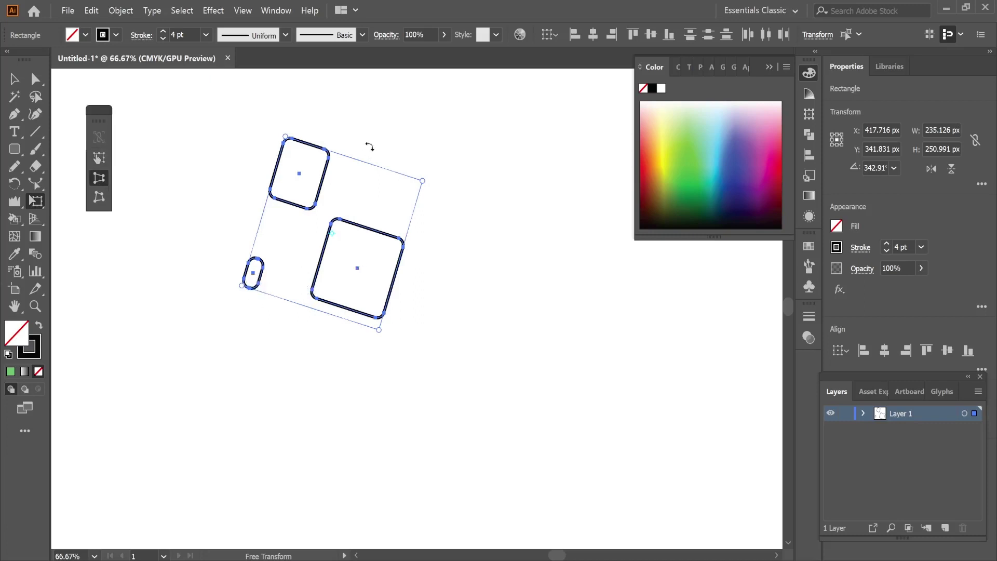
pyautogui.moveTo(412, 333)
pyautogui.mouseDown()
pyautogui.moveTo(390, 330)
pyautogui.moveTo(411, 322)
pyautogui.mouseUp()
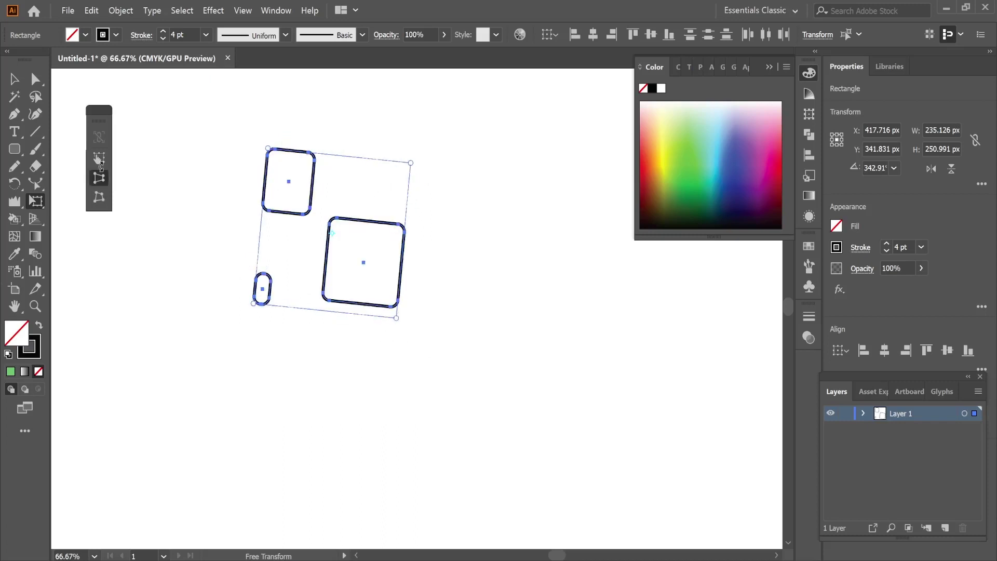
pyautogui.moveTo(268, 149); pyautogui.dragTo(218, 126)
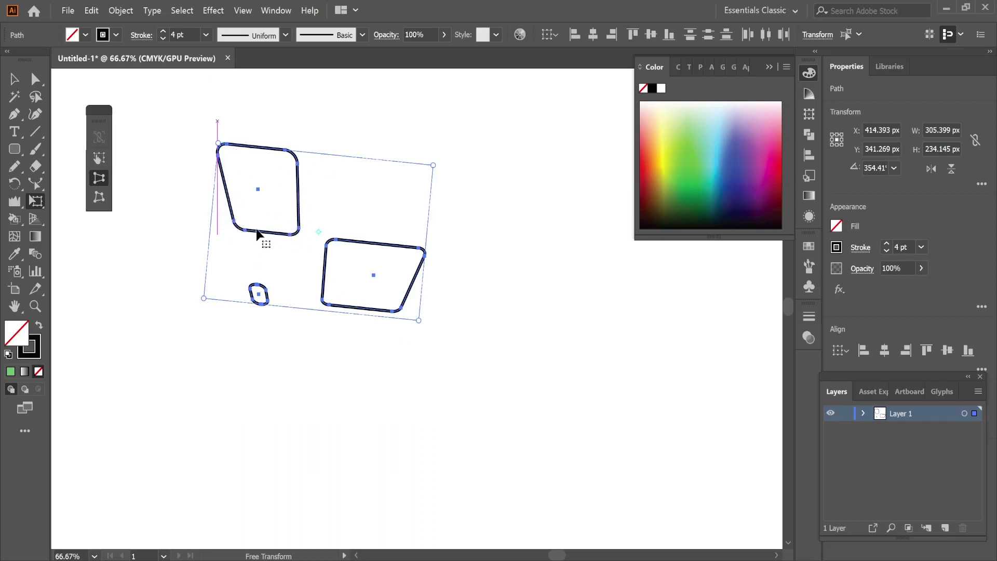
# Free-distort the three shapes by moving the upper corners of their shared bounding box inward, to about 243 × 191 px overall
pyautogui.click(99, 197)
pyautogui.hotkey('ctrl', 'z')
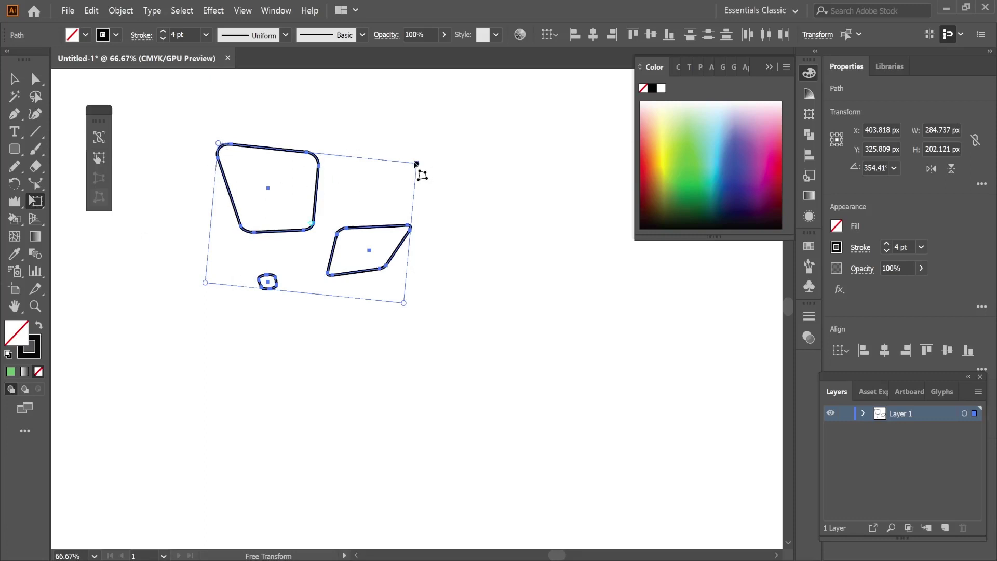
pyautogui.moveTo(417, 164); pyautogui.dragTo(409, 164)
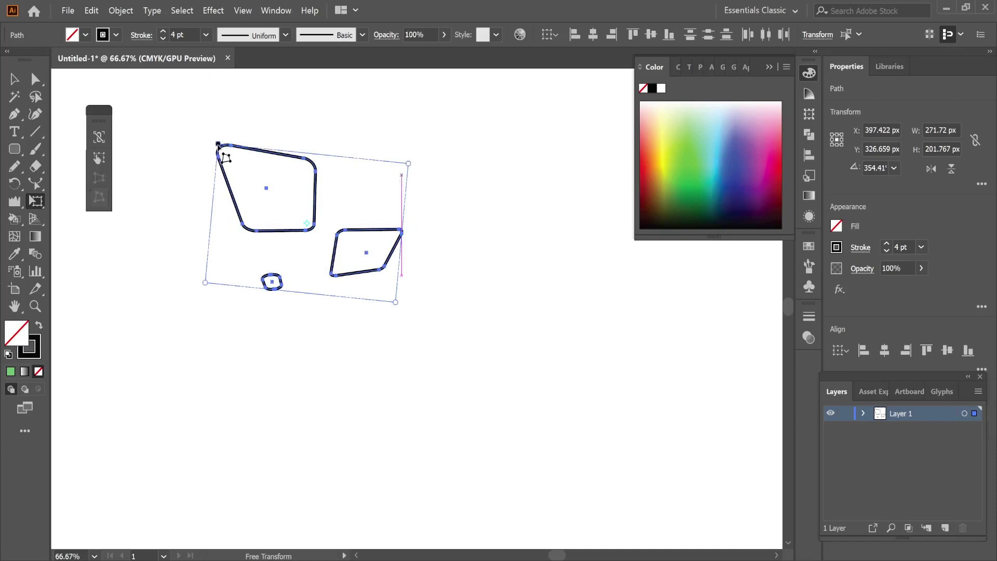
pyautogui.moveTo(222, 151); pyautogui.dragTo(240, 155)
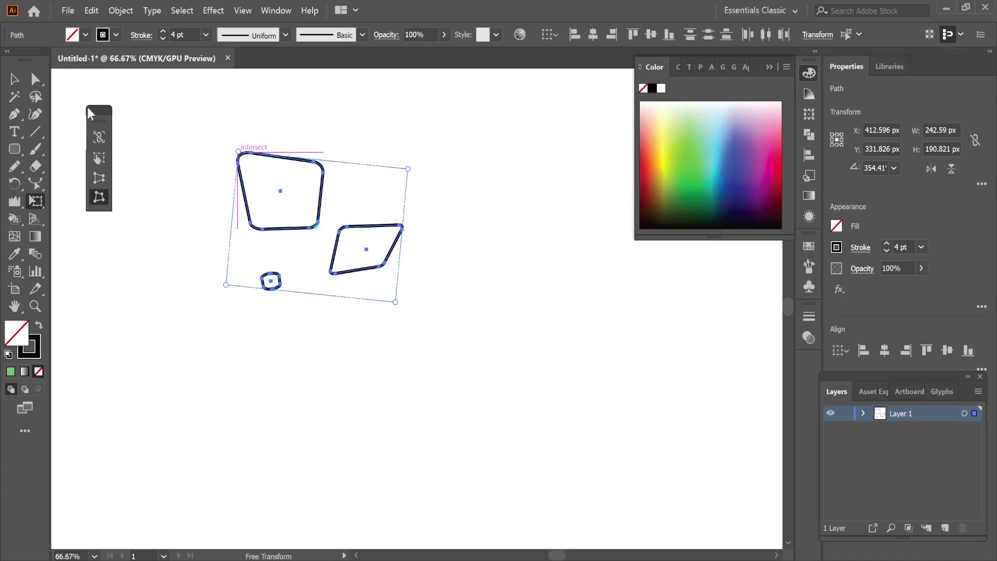
# Try to combine the three separate distorted shapes with the Shape Builder tool
pyautogui.press('v')
pyautogui.click(15, 219)
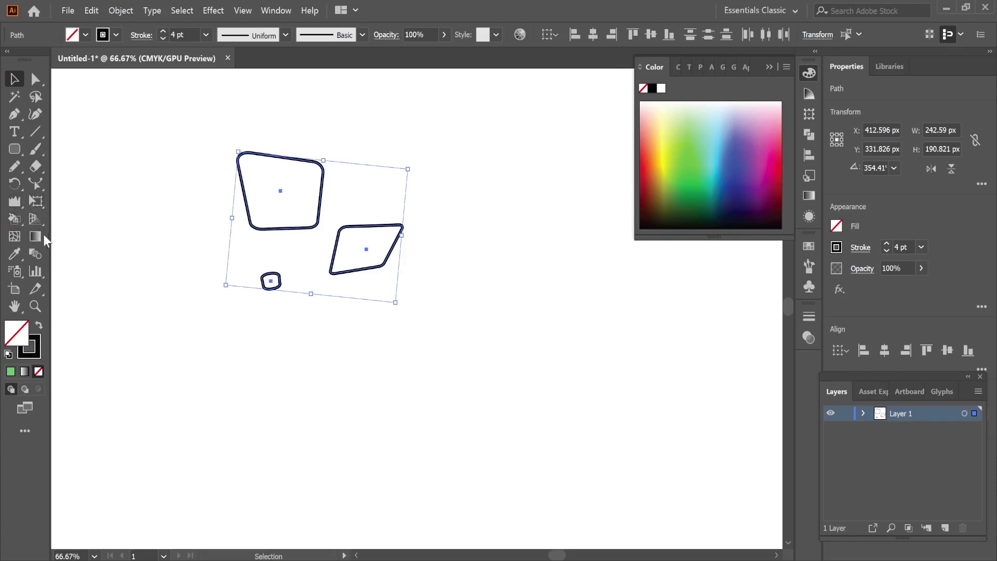
pyautogui.click(15, 218)
pyautogui.click(123, 223)
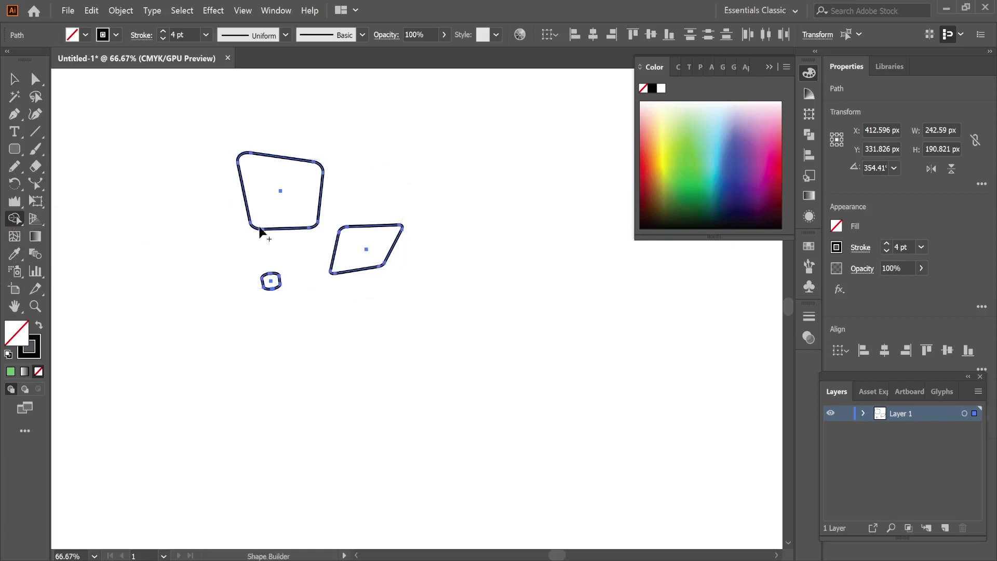
pyautogui.moveTo(193, 138); pyautogui.dragTo(391, 307)
pyautogui.moveTo(15, 214); pyautogui.dragTo(170, 220)
# Draw three mutually overlapping ellipses below the distorted shapes, the last a tall one of about 142 × 236 px
pyautogui.moveTo(14, 149); pyautogui.dragTo(73, 189)
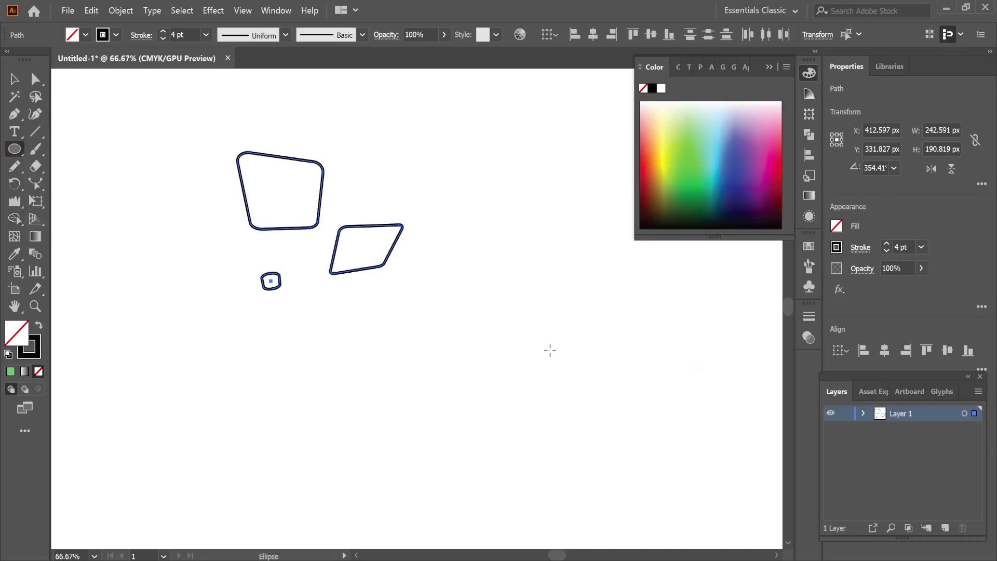
pyautogui.moveTo(409, 310); pyautogui.dragTo(544, 439)
pyautogui.moveTo(609, 446); pyautogui.dragTo(474, 293)
pyautogui.moveTo(456, 357)
pyautogui.mouseDown()
pyautogui.moveTo(537, 431)
pyautogui.moveTo(552, 526)
pyautogui.mouseUp()
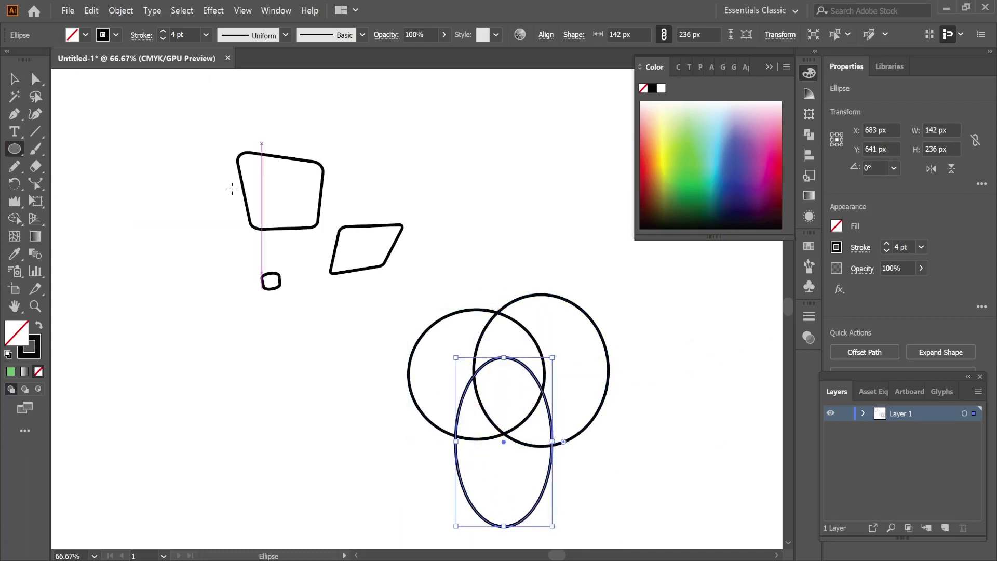
# Select the three overlapping ellipses, try merging the left circle's regions with Shape Builder, and undo the merge
pyautogui.click(14, 79)
pyautogui.moveTo(638, 509); pyautogui.dragTo(411, 307)
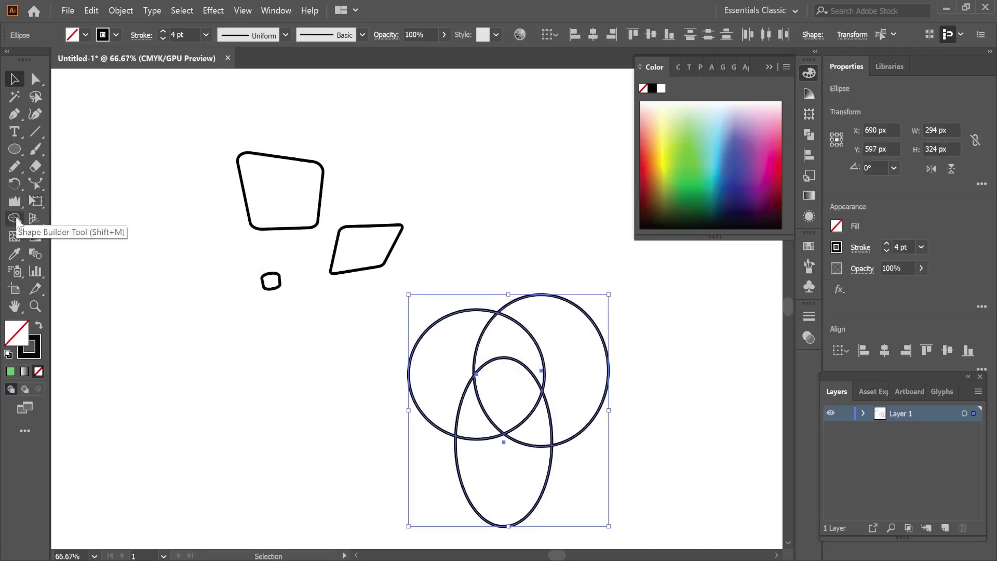
pyautogui.click(17, 222)
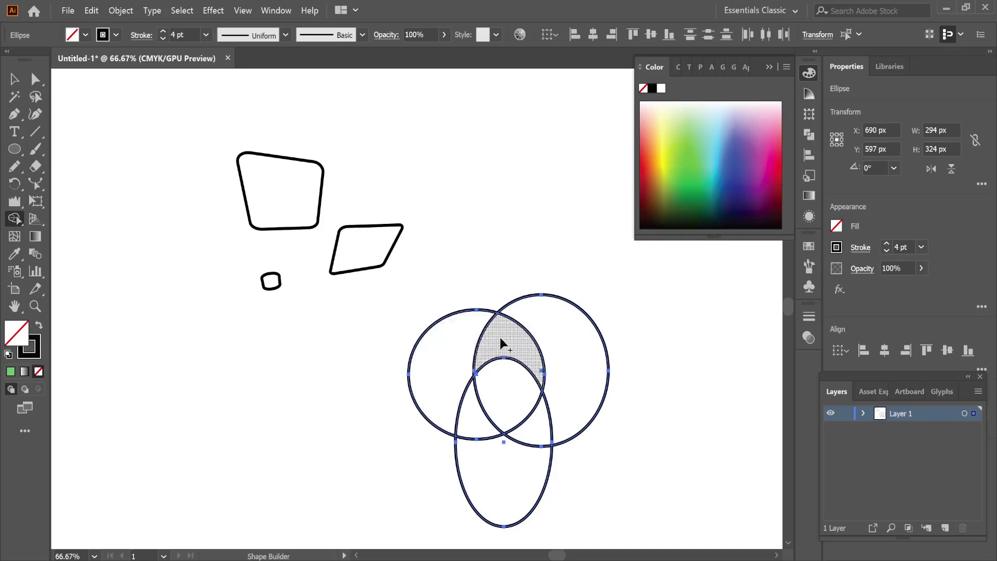
pyautogui.moveTo(500, 343)
pyautogui.mouseDown()
pyautogui.moveTo(454, 372)
pyautogui.moveTo(450, 423)
pyautogui.mouseUp()
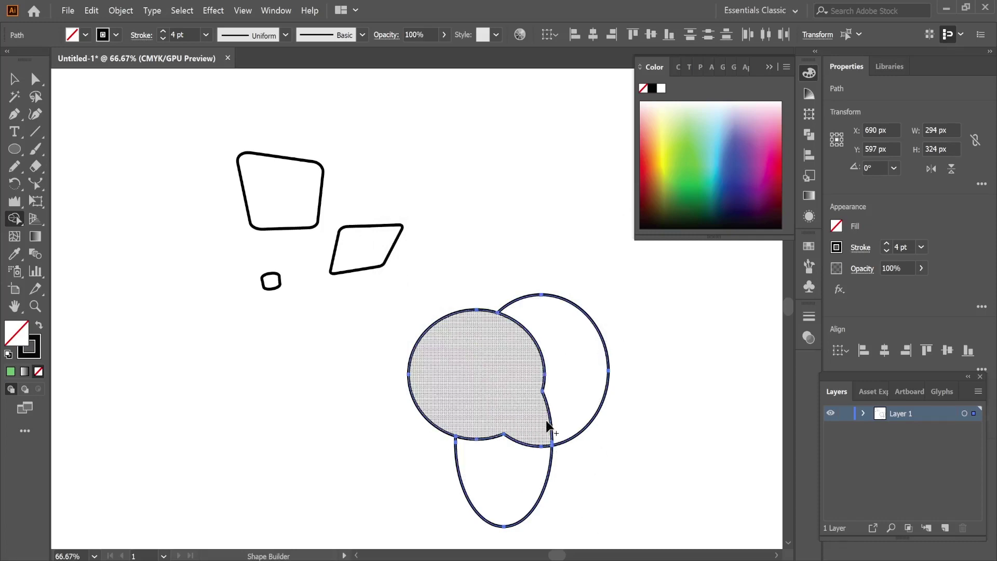
pyautogui.hotkey('ctrl', 'z')
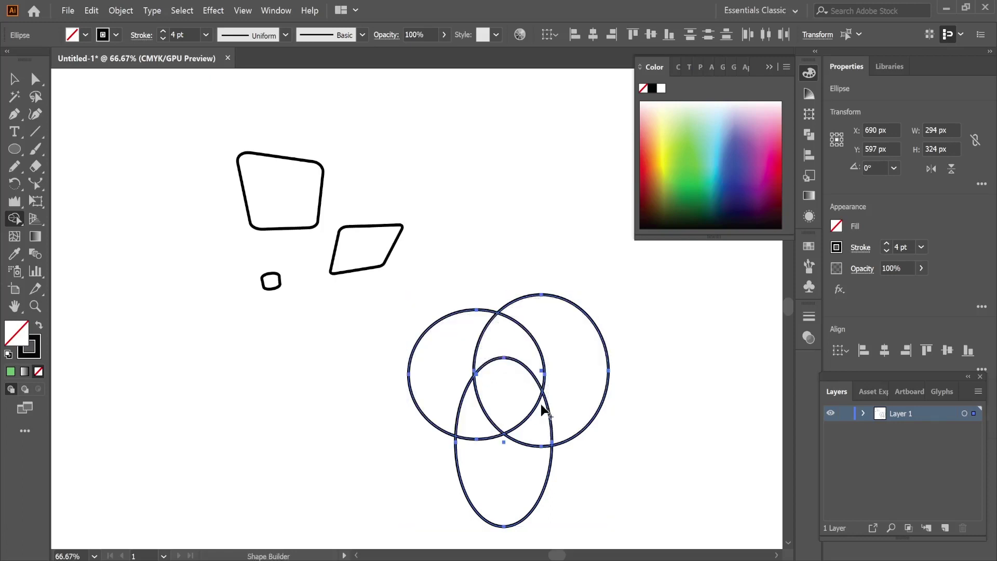
# Subtract the central overlap and the lower part of the tall ellipse with Shape Builder, and deselect the artwork
pyautogui.click(513, 385)
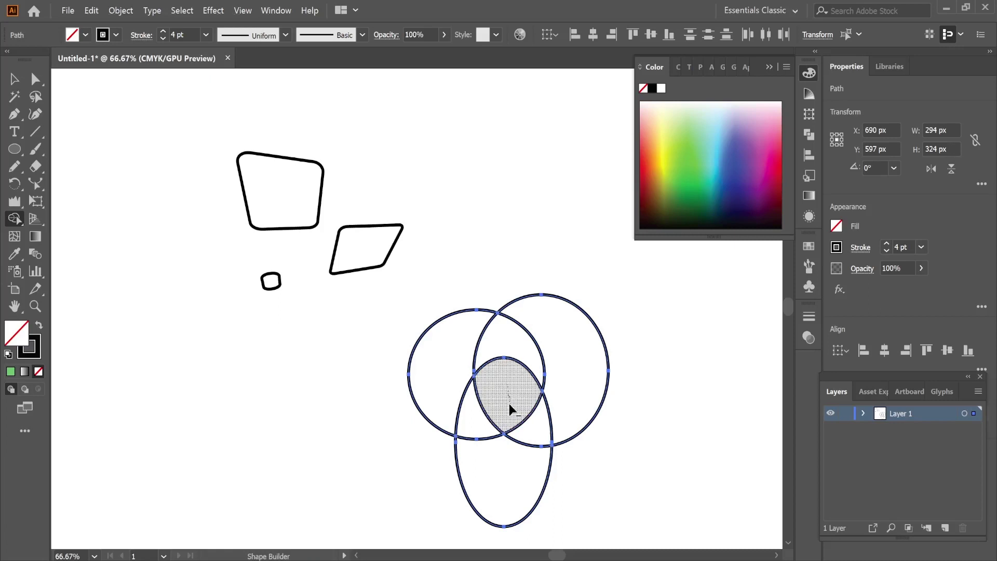
pyautogui.moveTo(509, 416); pyautogui.dragTo(509, 511)
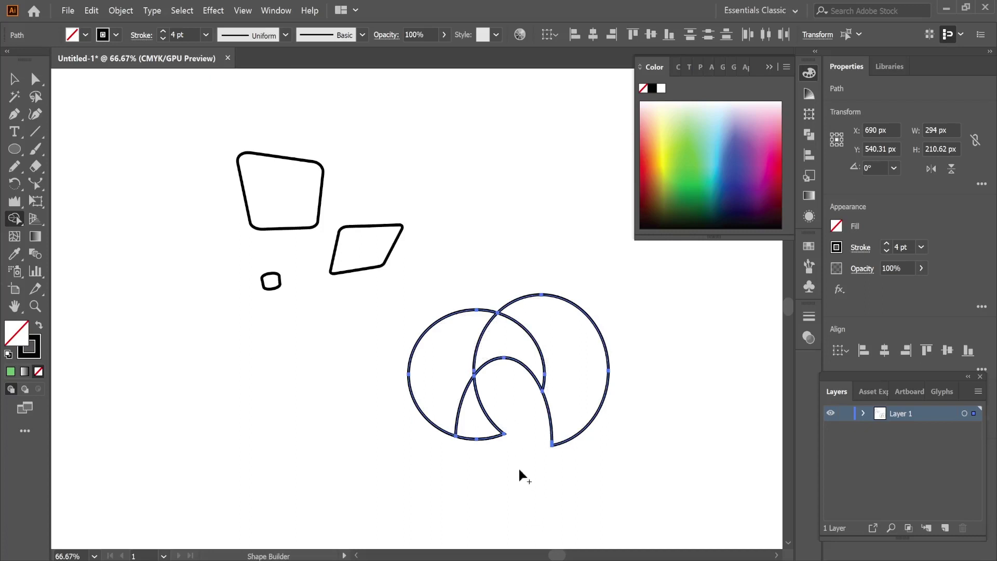
pyautogui.press('v')
pyautogui.click(596, 370)
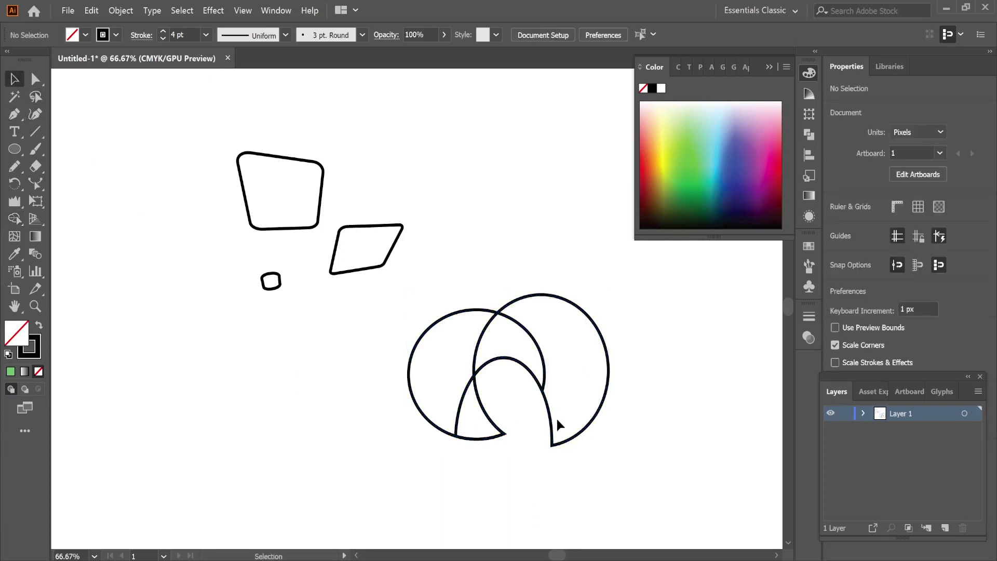
pyautogui.click(14, 219)
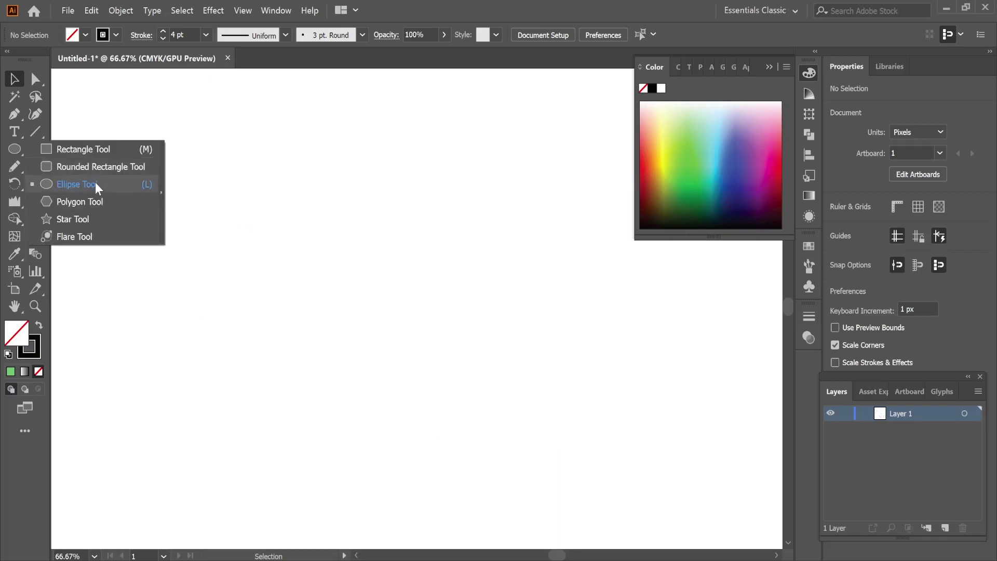
# Draw two overlapping circles side by side on the empty artboard, about 206 px and 235 px in diameter
pyautogui.click(95, 184)
pyautogui.moveTo(205, 174)
pyautogui.mouseDown()
pyautogui.moveTo(345, 300)
pyautogui.moveTo(343, 318)
pyautogui.mouseUp()
pyautogui.moveTo(460, 171)
pyautogui.mouseDown()
pyautogui.moveTo(398, 199)
pyautogui.moveTo(297, 339)
pyautogui.mouseUp()
pyautogui.press('v')
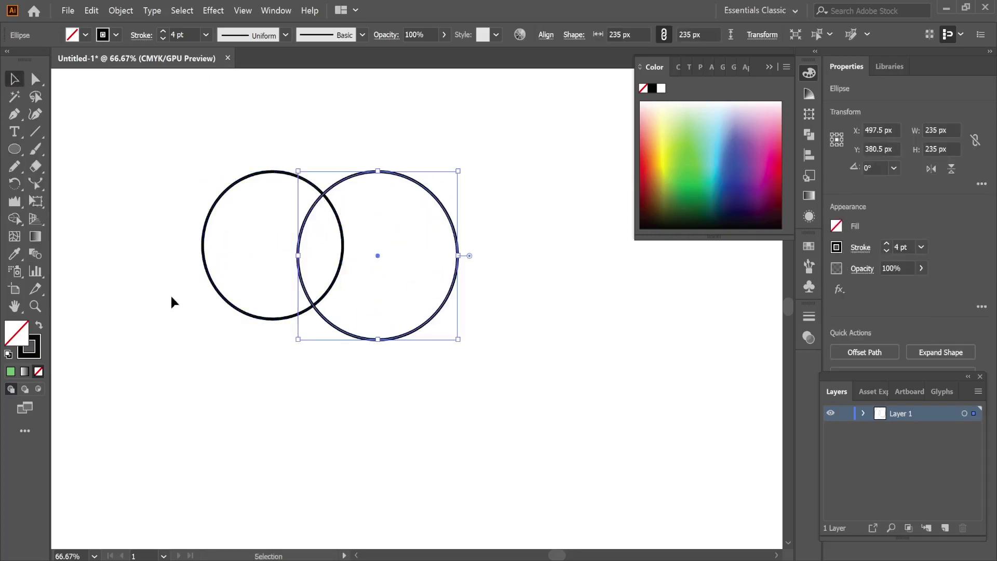
pyautogui.click(419, 345)
pyautogui.moveTo(382, 294); pyautogui.dragTo(185, 149)
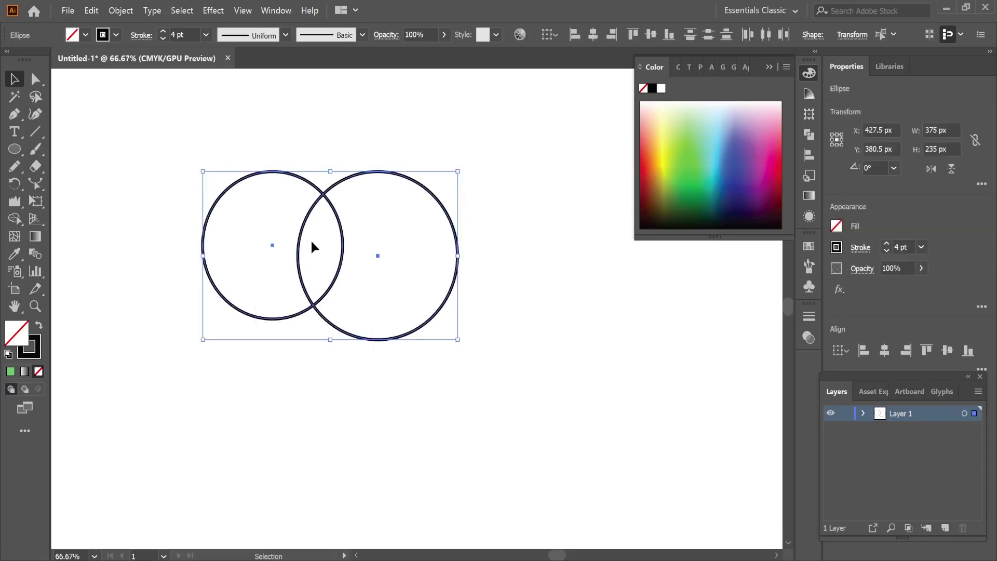
pyautogui.click(257, 225)
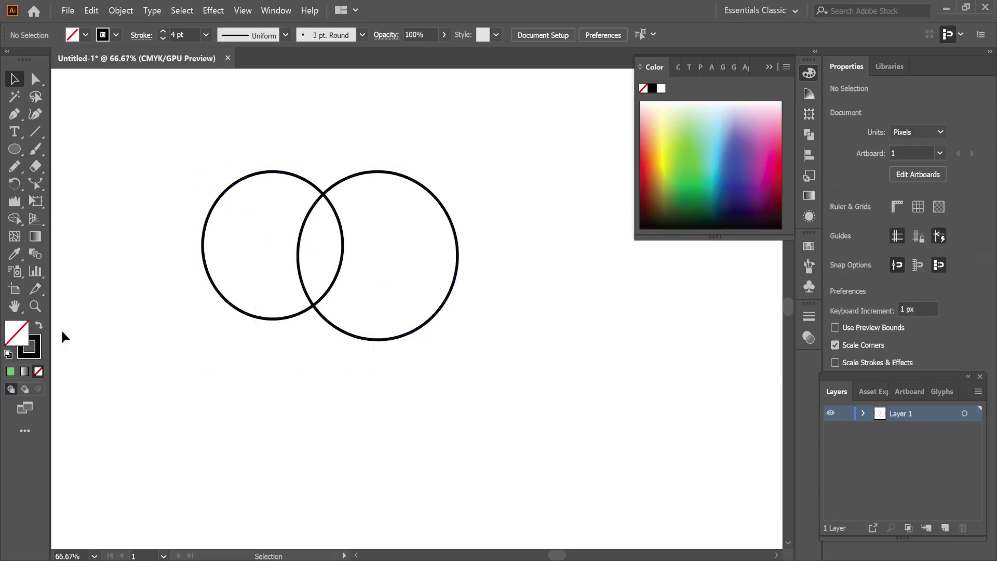
# Choose a bright red fill colour and apply it to the smaller circle
pyautogui.doubleClick(13, 335)
pyautogui.click(758, 168)
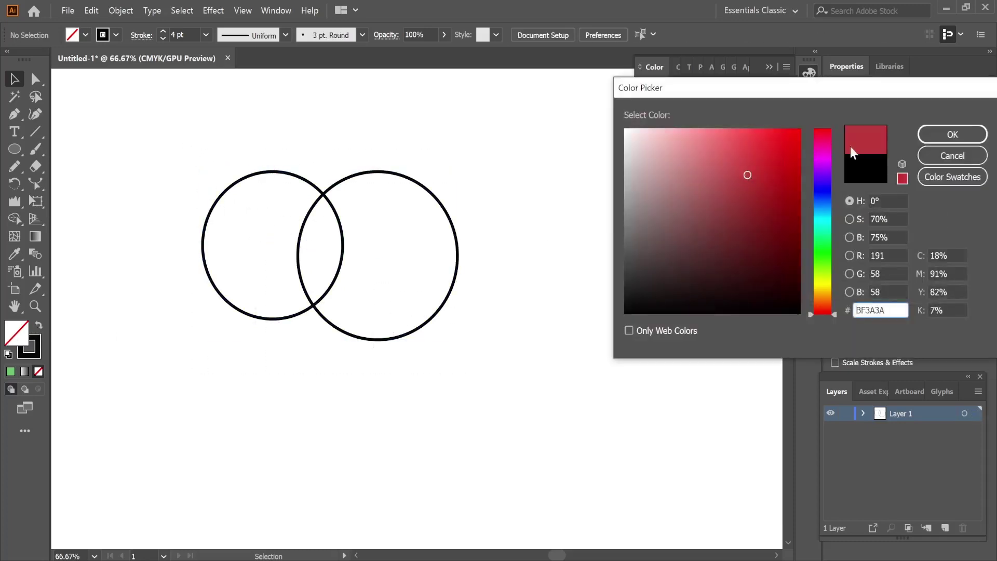
pyautogui.click(782, 142)
pyautogui.click(952, 135)
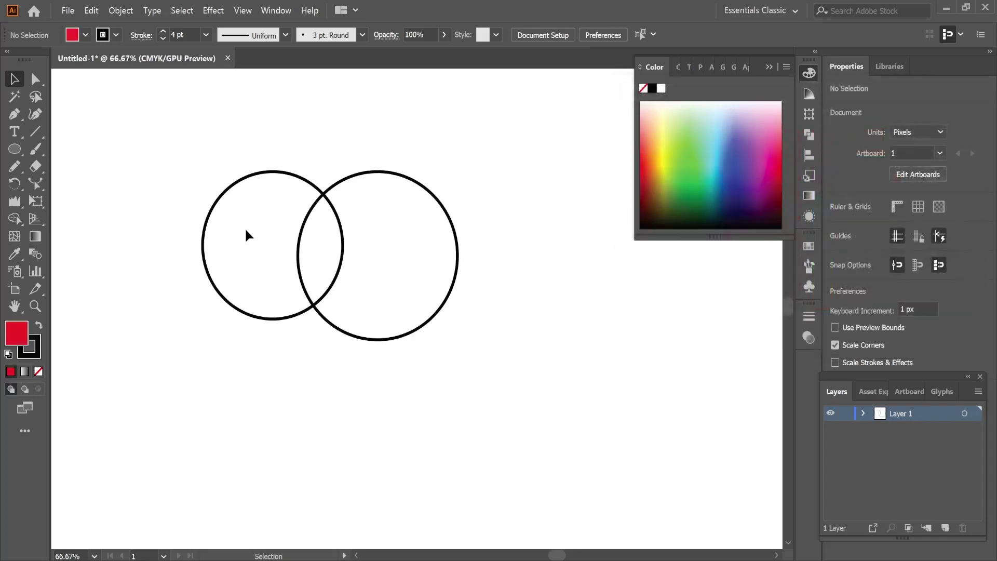
pyautogui.click(272, 172)
pyautogui.click(10, 371)
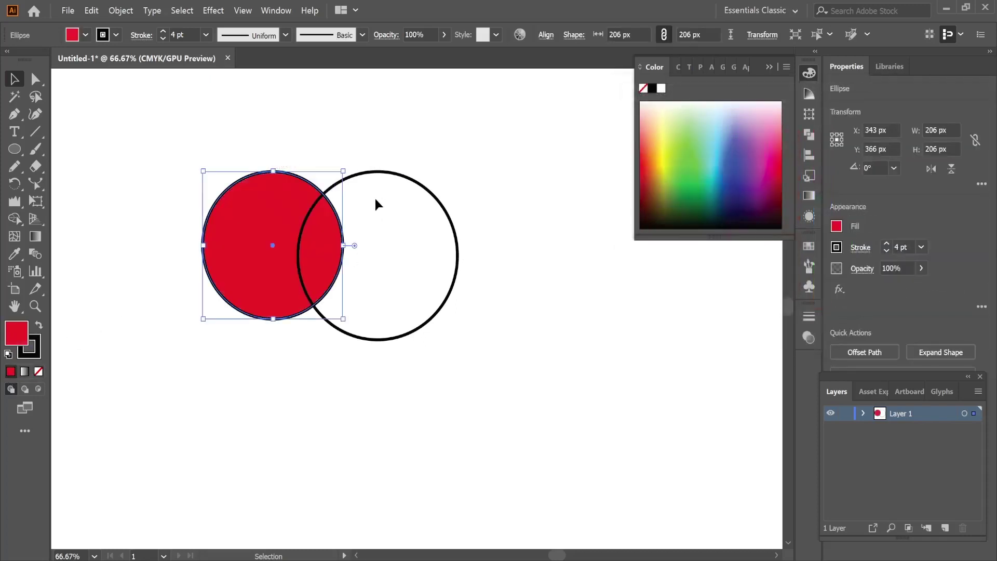
# Fill the larger circle with a bright yellow chosen in the Color Picker and deselect it
pyautogui.click(450, 280)
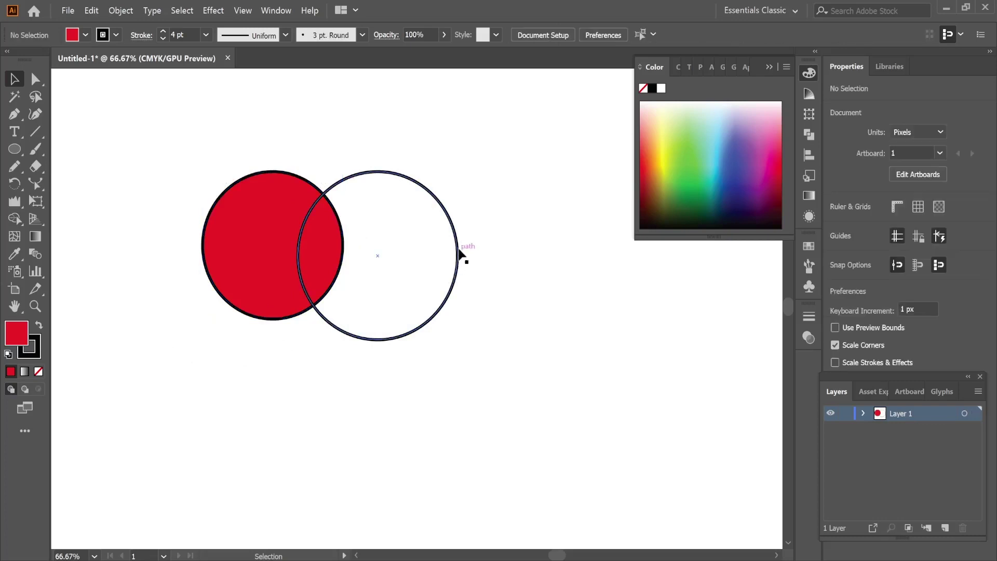
pyautogui.click(458, 255)
pyautogui.doubleClick(21, 338)
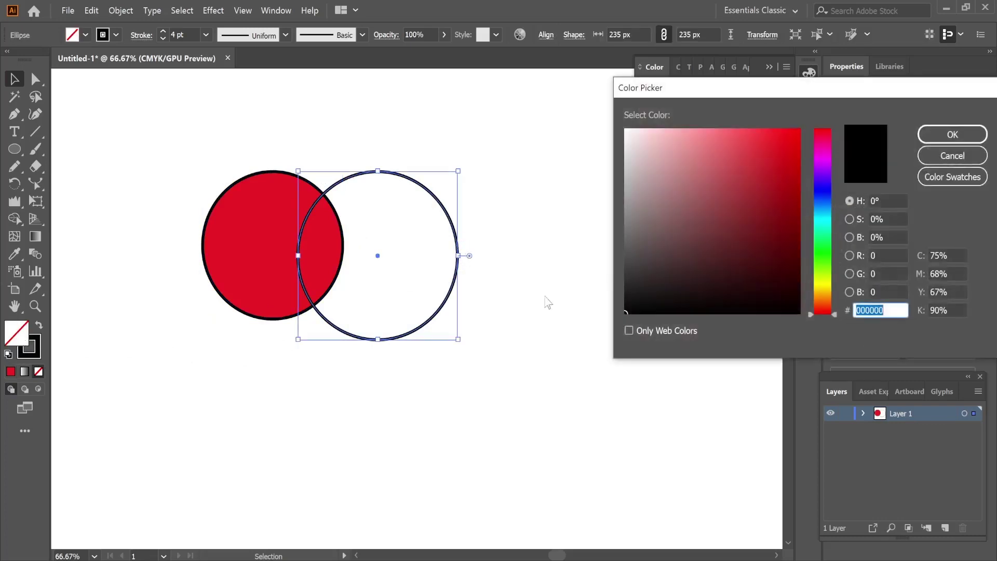
pyautogui.click(823, 289)
pyautogui.click(707, 236)
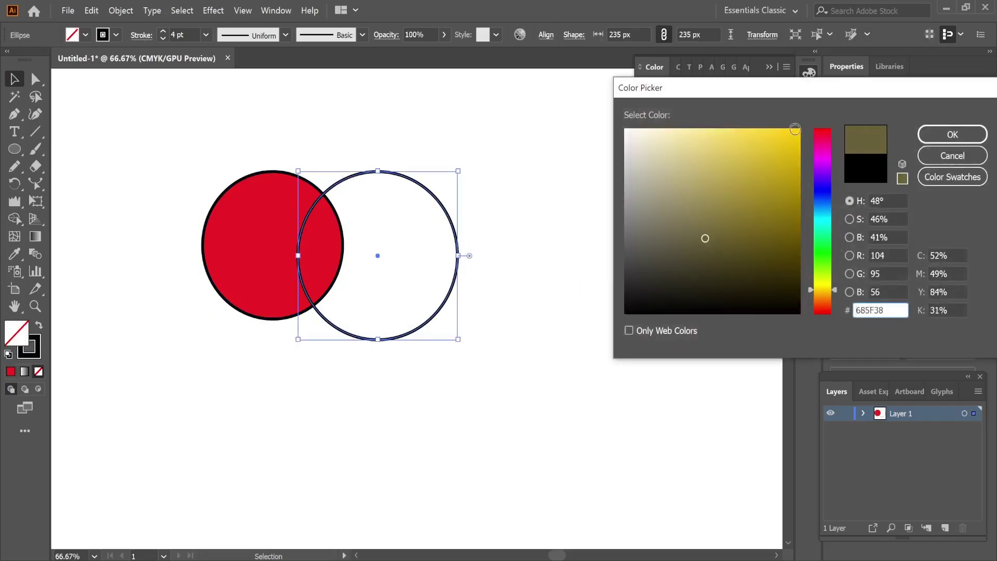
pyautogui.click(768, 138)
pyautogui.click(953, 134)
pyautogui.click(440, 386)
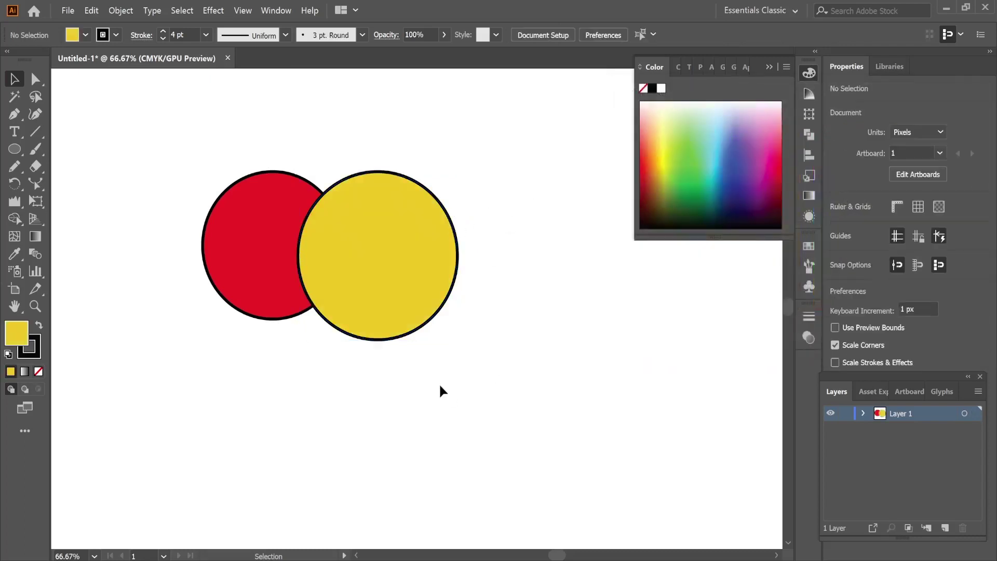
# Move both circles further down the artboard and pull the red circle away to the left of the yellow one
pyautogui.moveTo(460, 368); pyautogui.dragTo(181, 156)
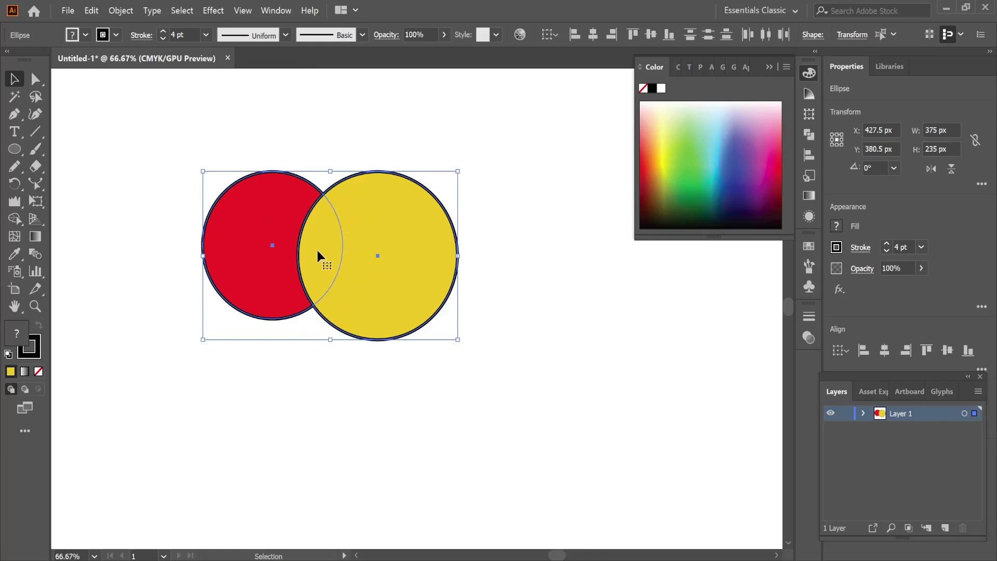
pyautogui.moveTo(251, 285); pyautogui.dragTo(236, 357)
pyautogui.hotkey('ctrl', 'shift', 'a')
pyautogui.moveTo(341, 320); pyautogui.dragTo(337, 295)
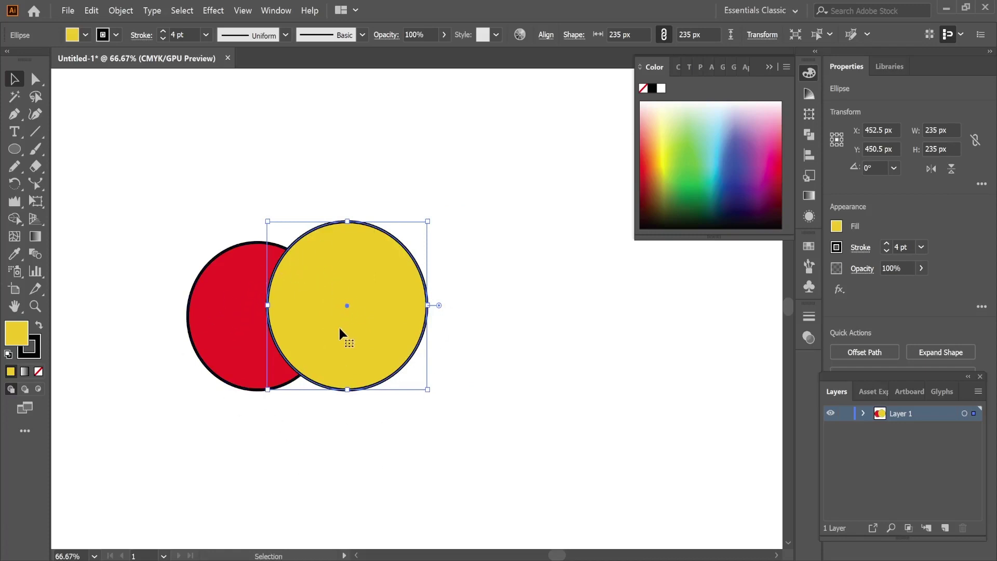
pyautogui.moveTo(213, 298); pyautogui.dragTo(196, 276)
# Bring the red circle to the front and move it over the left side of the yellow circle
pyautogui.rightClick(195, 271)
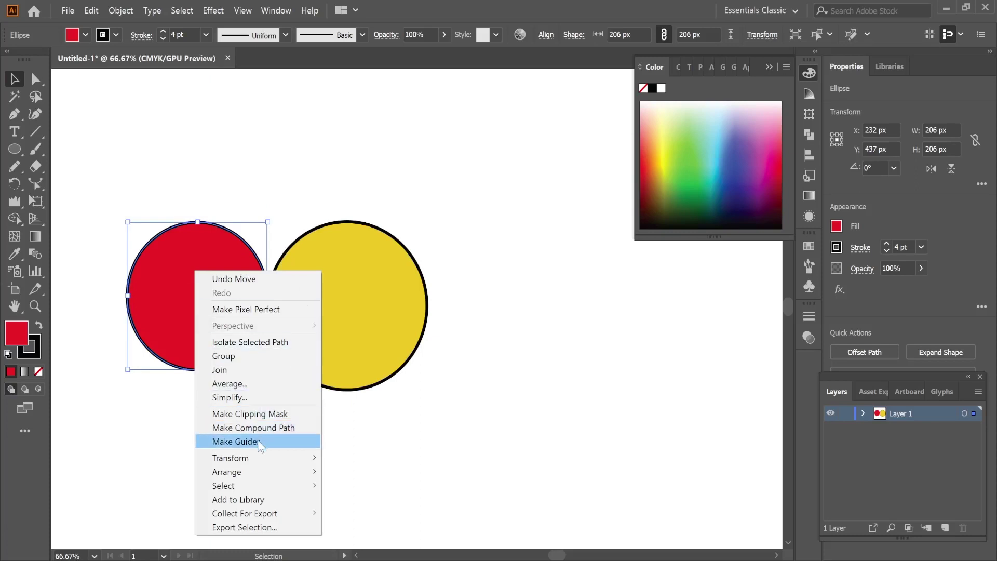
pyautogui.moveTo(262, 471)
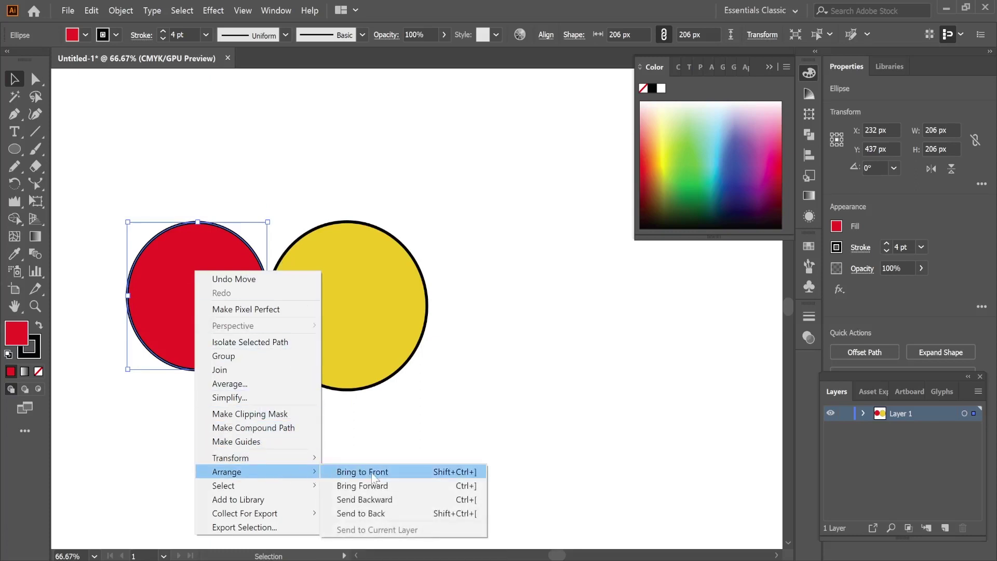
pyautogui.click(394, 470)
pyautogui.moveTo(208, 300); pyautogui.dragTo(259, 314)
pyautogui.hotkey('ctrl', 'shift', 'a')
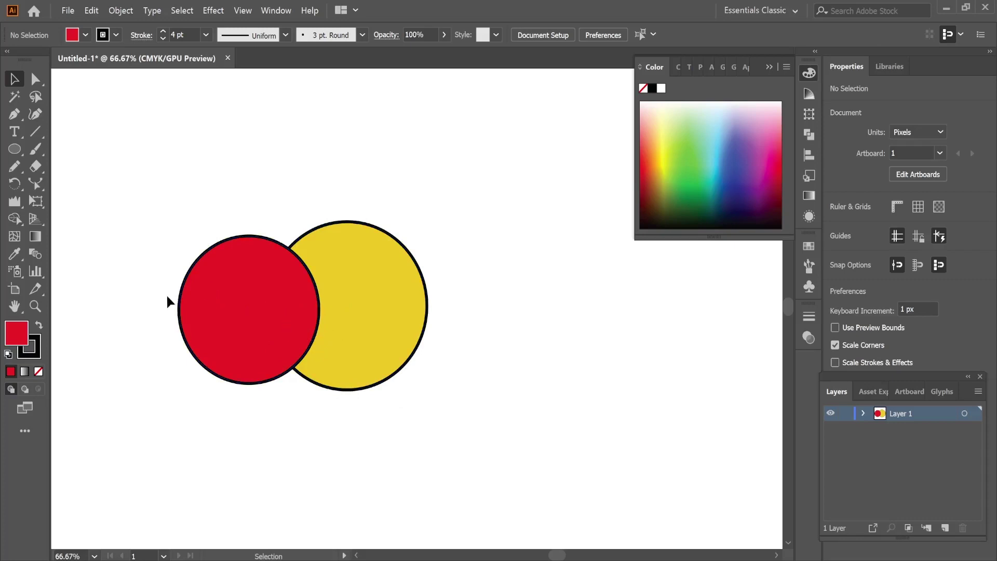
# Make a Live Paint group from the two circles and fill their overlapping region with light blue
pyautogui.moveTo(439, 399); pyautogui.dragTo(289, 288)
pyautogui.moveTo(183, 205); pyautogui.dragTo(183, 205)
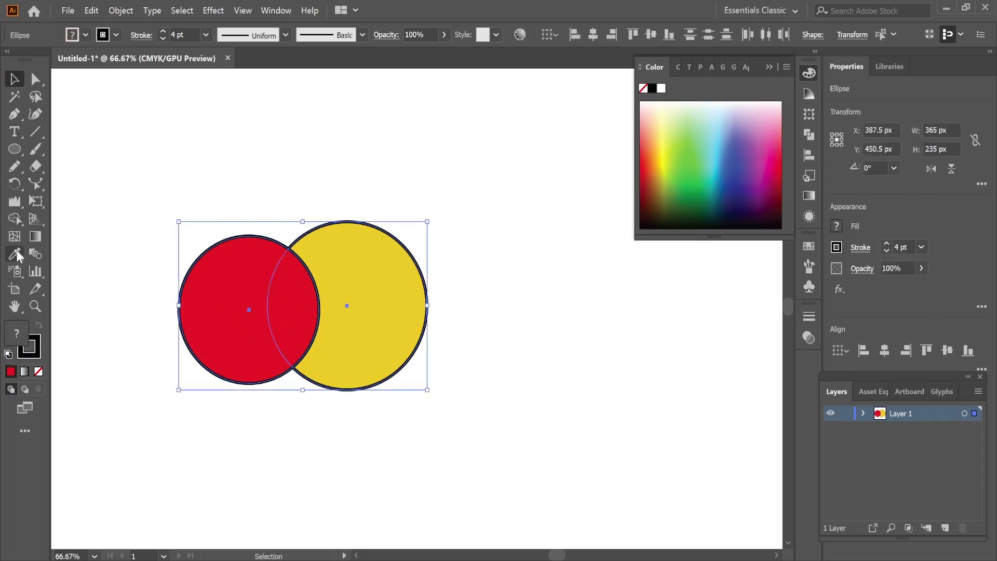
pyautogui.moveTo(14, 218); pyautogui.dragTo(115, 240)
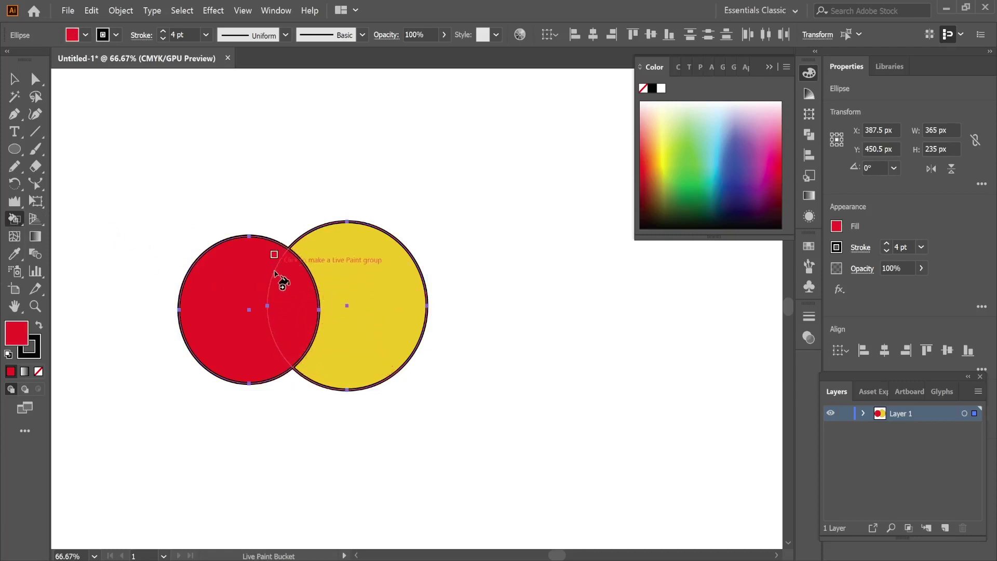
pyautogui.click(307, 327)
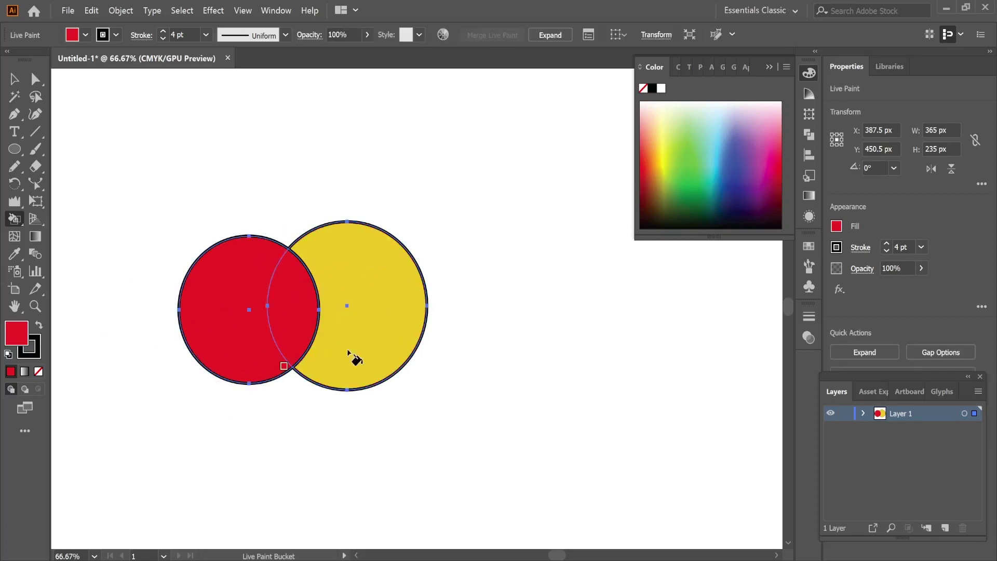
pyautogui.click(718, 133)
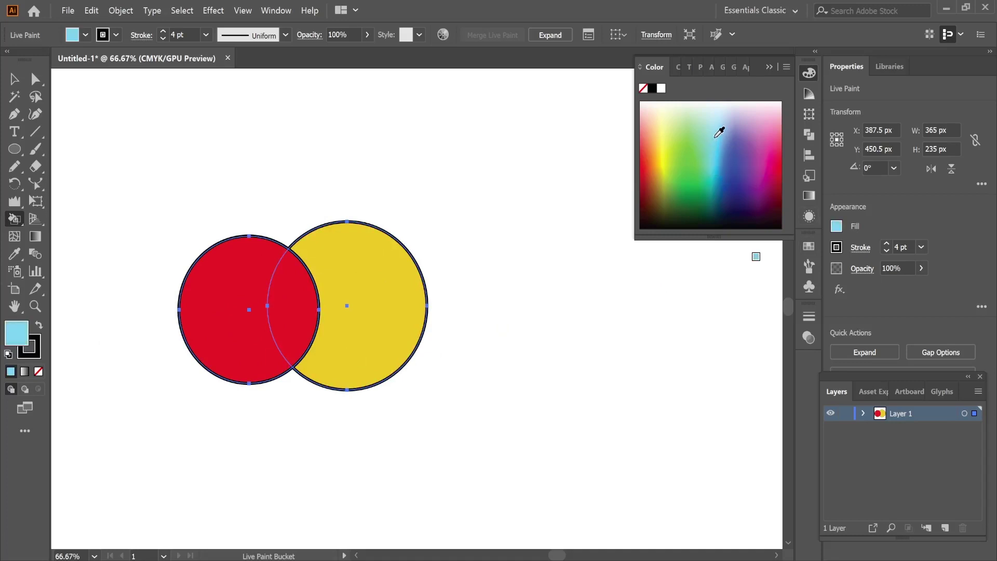
pyautogui.click(291, 292)
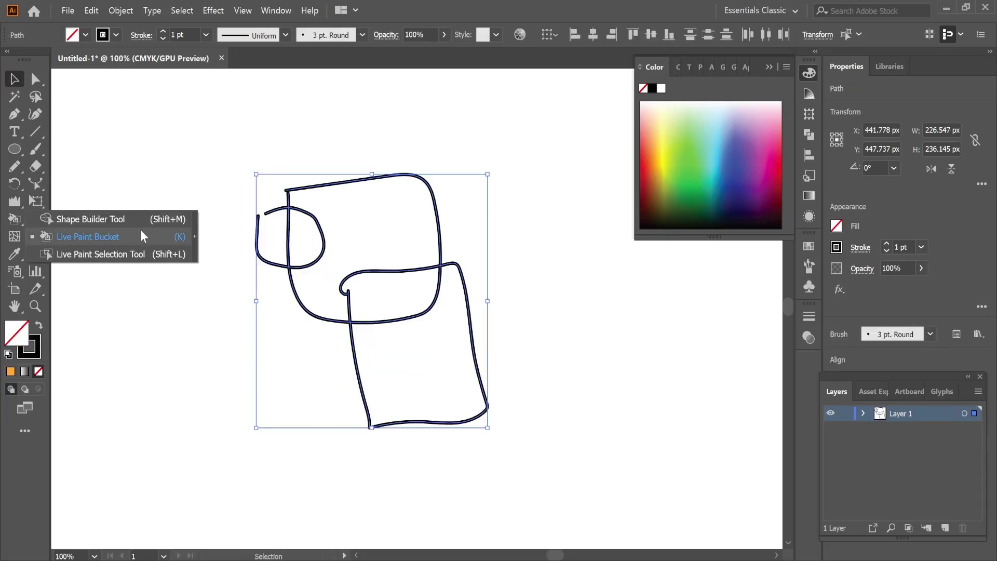
# Deselect the three hand-drawn overlapping paths and switch to the Paintbrush tool
pyautogui.click(341, 239)
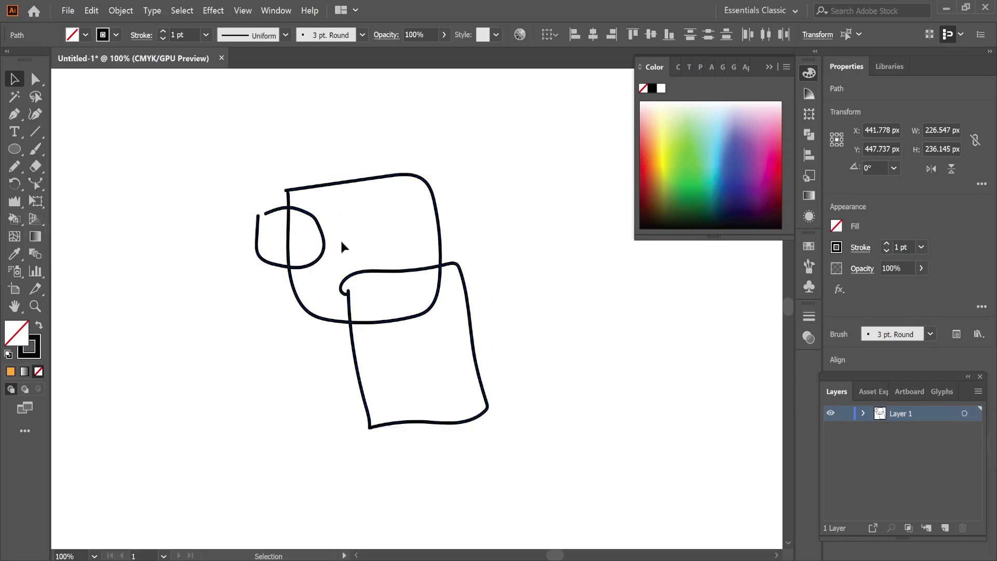
pyautogui.moveTo(35, 149); pyautogui.dragTo(62, 162)
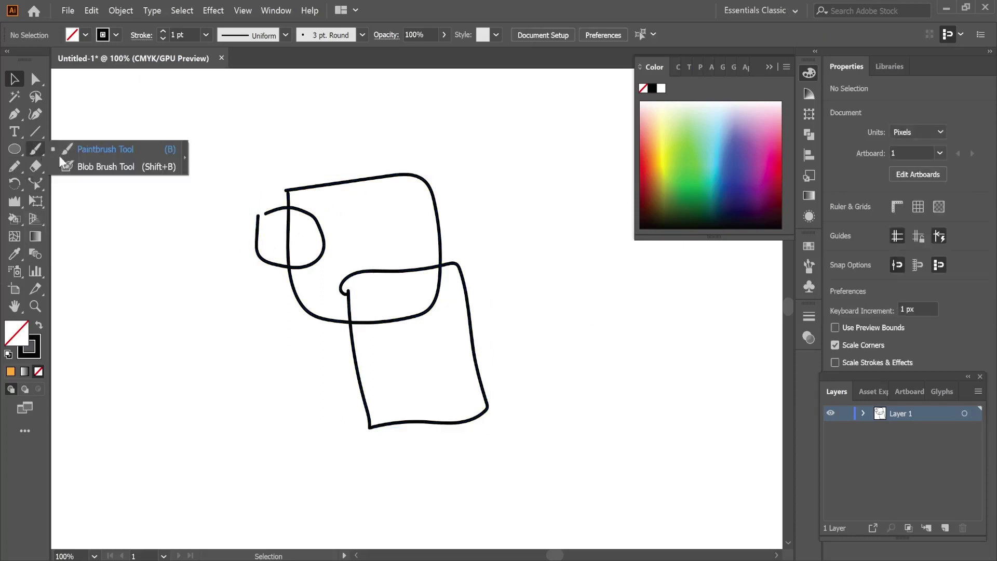
pyautogui.click(106, 149)
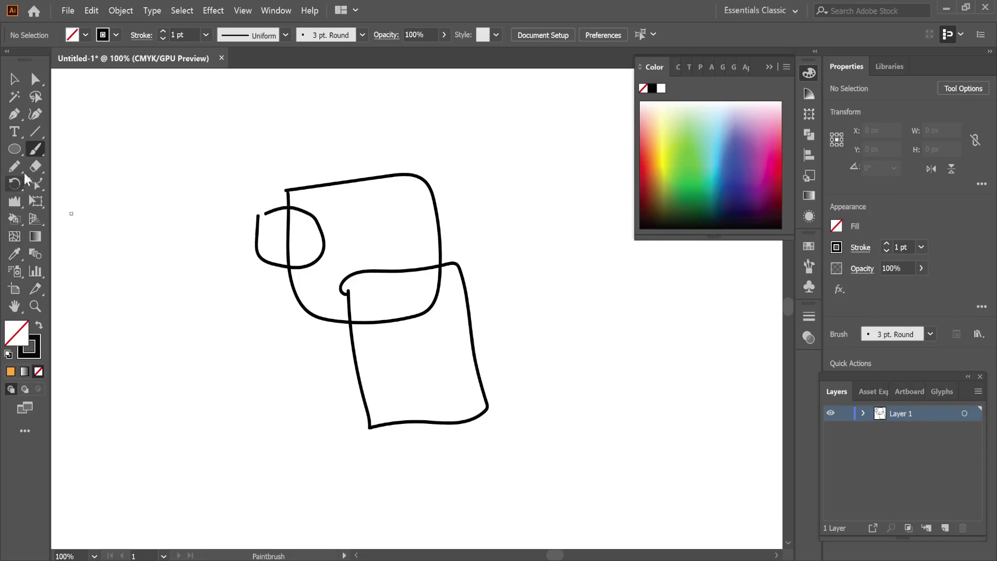
# Make a Live Paint group from the three hand-drawn paths and fill the main region of the upper rounded shape with medium blue
pyautogui.click(15, 220)
pyautogui.rightClick(17, 221)
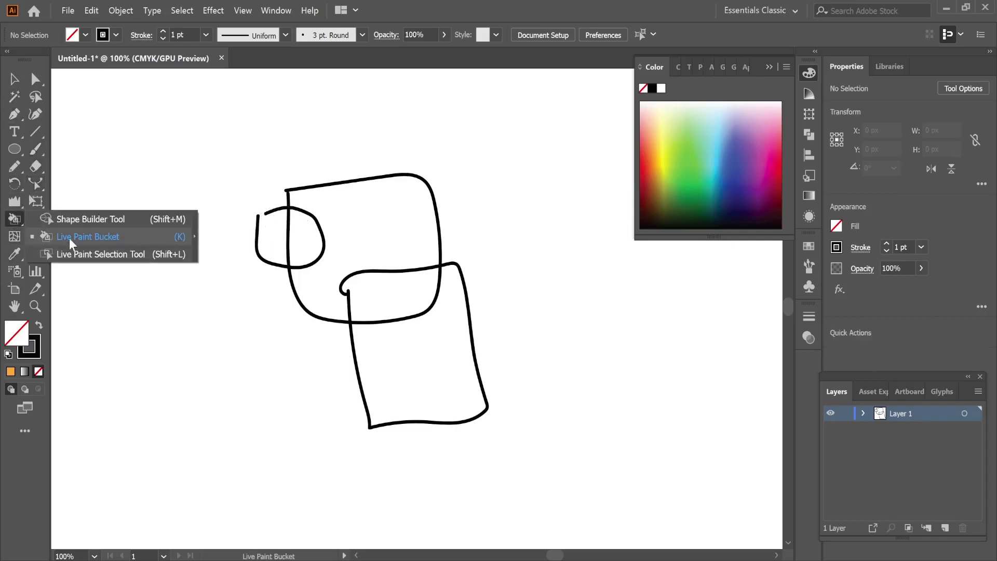
pyautogui.click(71, 238)
pyautogui.click(15, 79)
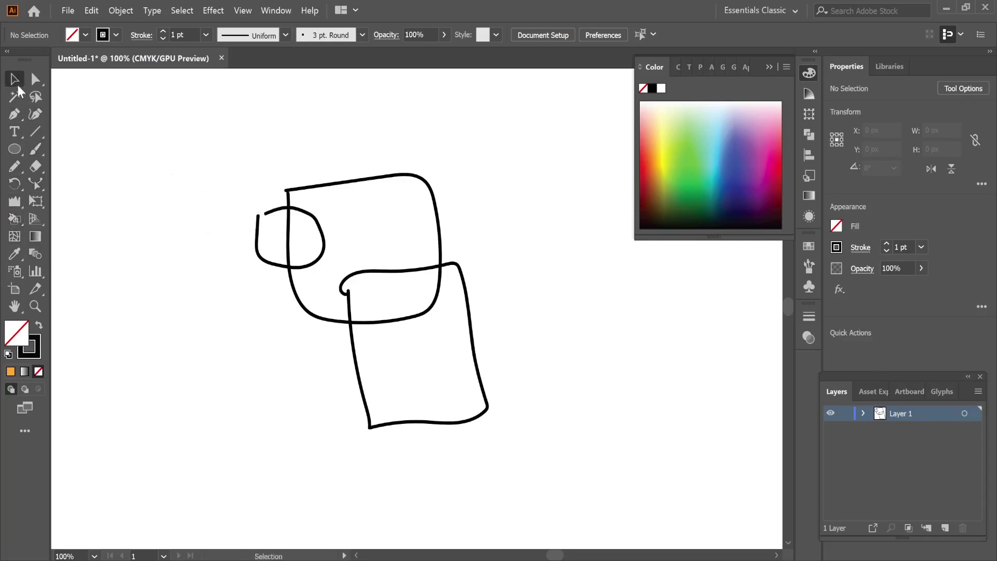
pyautogui.moveTo(306, 261); pyautogui.dragTo(506, 443)
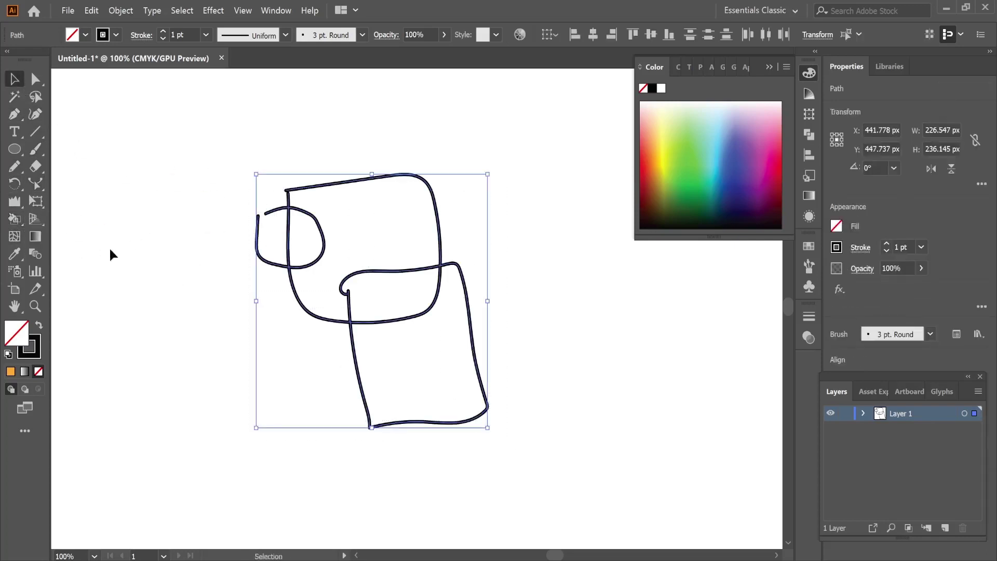
pyautogui.rightClick(14, 221)
pyautogui.click(62, 237)
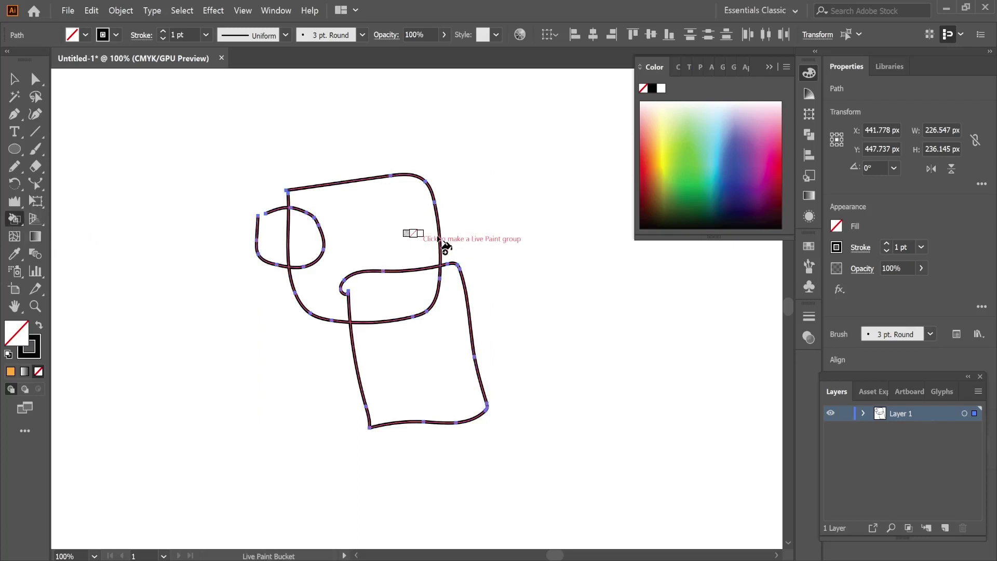
pyautogui.click(726, 145)
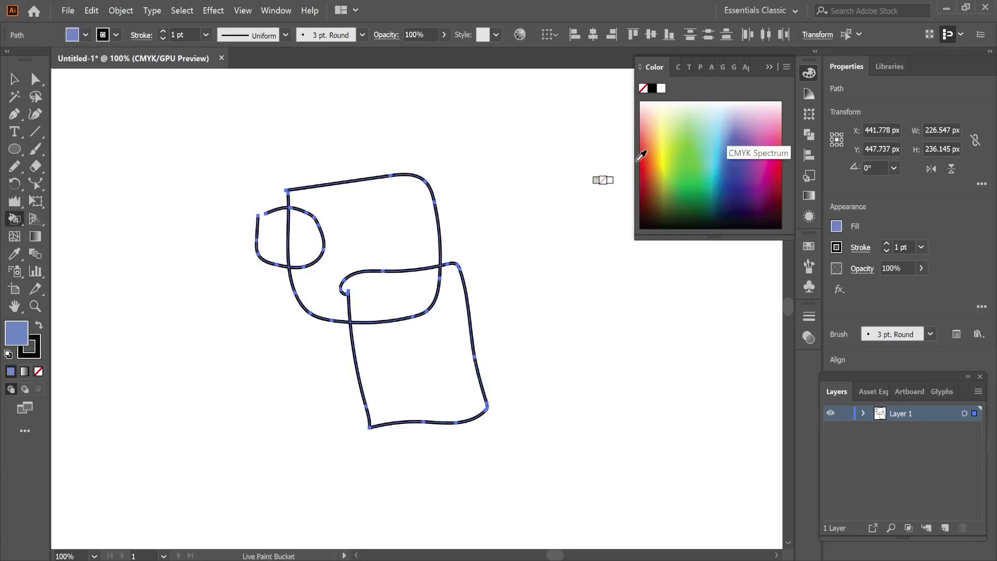
pyautogui.click(370, 200)
pyautogui.click(562, 313)
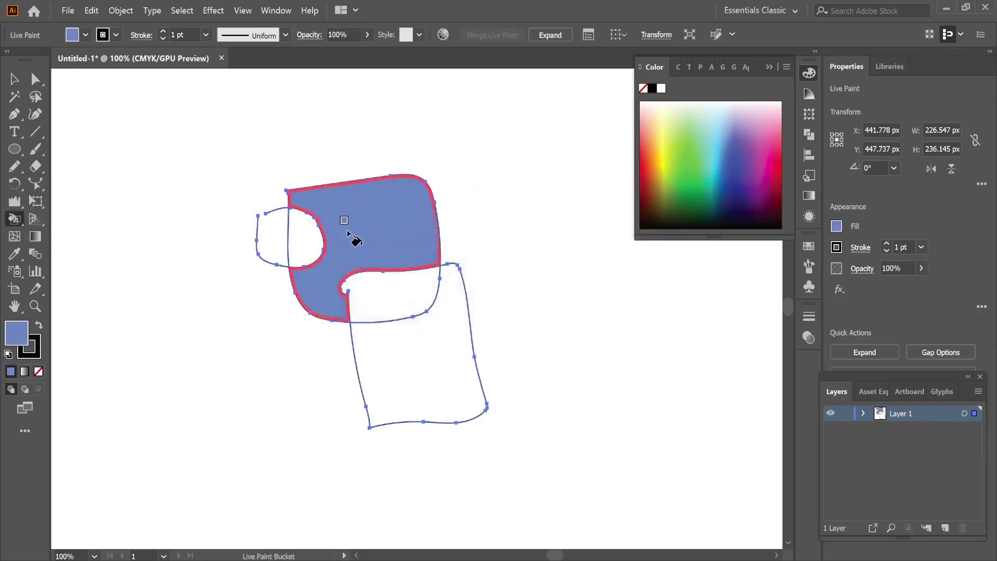
# Fill the overlap of the two large shapes with yellow and the rest of the lower shape with dark red-brown
pyautogui.click(661, 155)
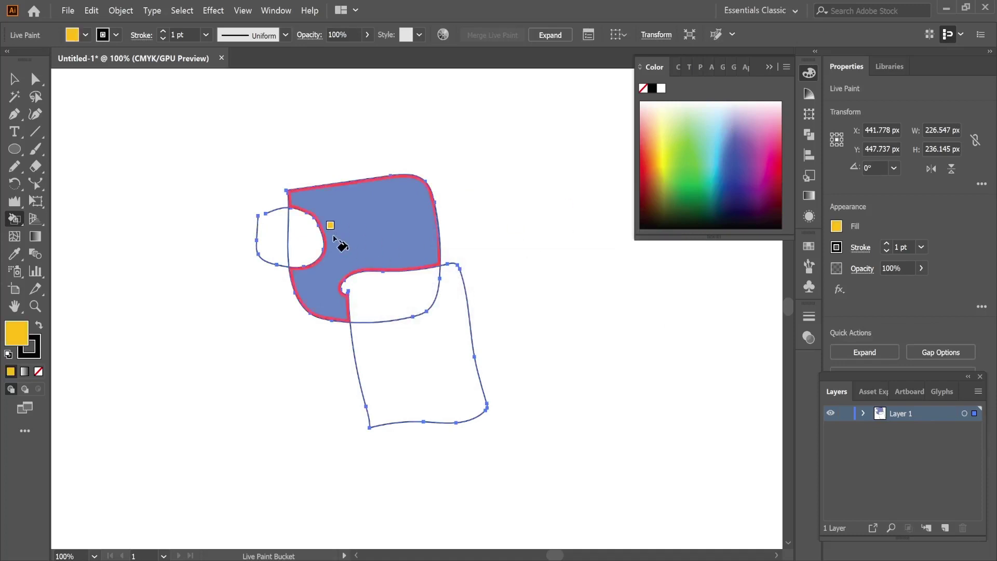
pyautogui.click(397, 295)
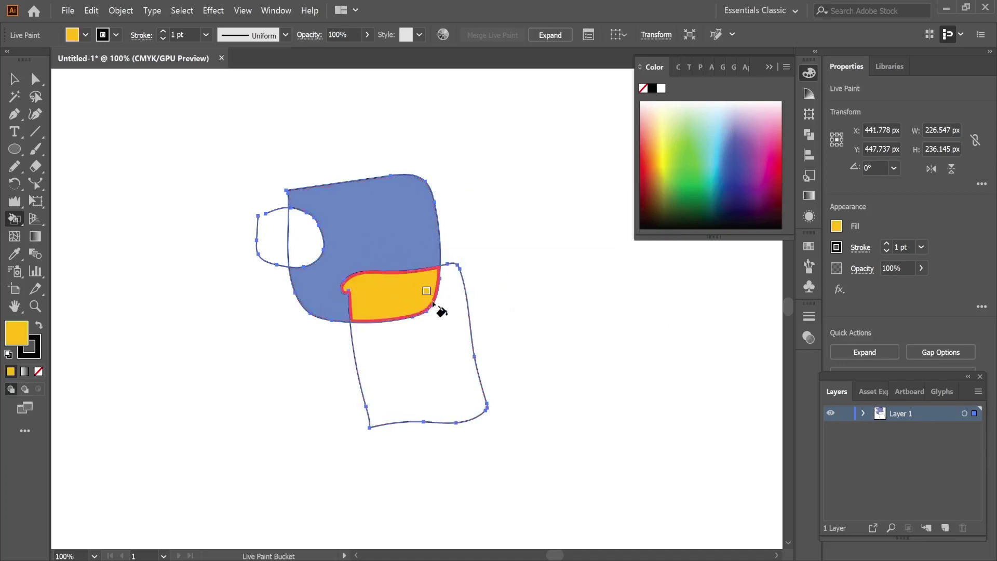
pyautogui.click(644, 185)
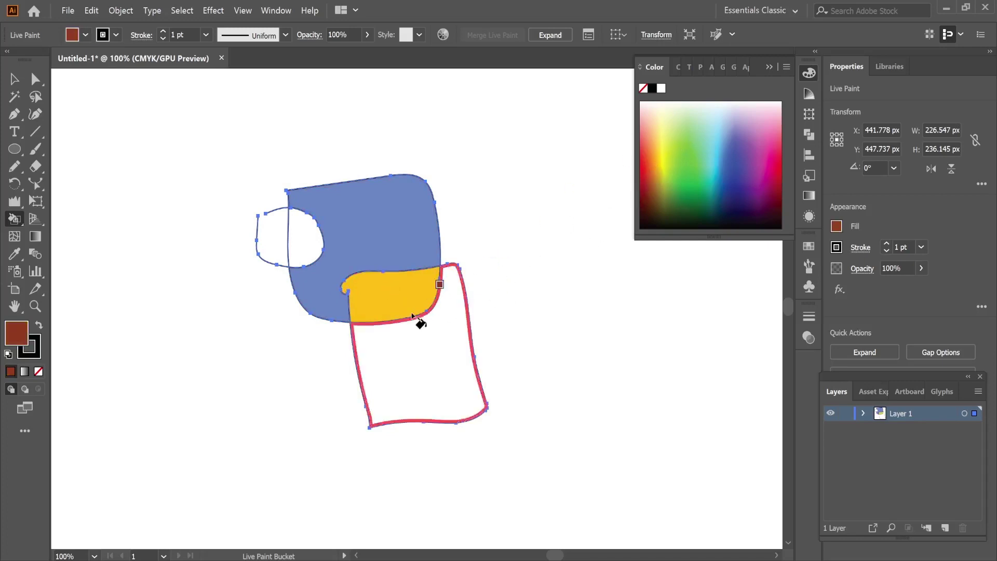
pyautogui.click(451, 359)
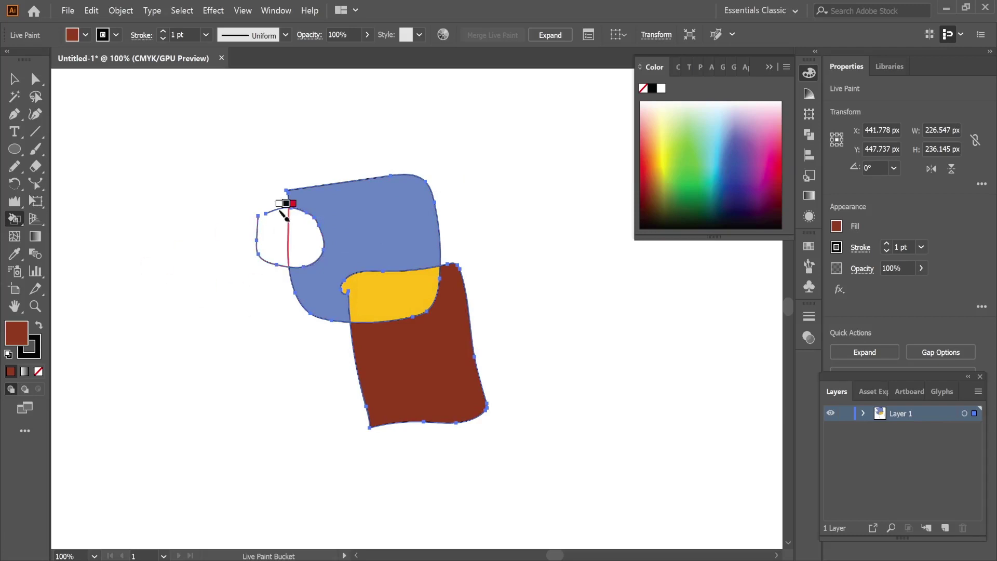
# Fill the part of the small round shape inside the blue shape with pink, and pick a lighter pink fill
pyautogui.click(770, 133)
pyautogui.click(302, 233)
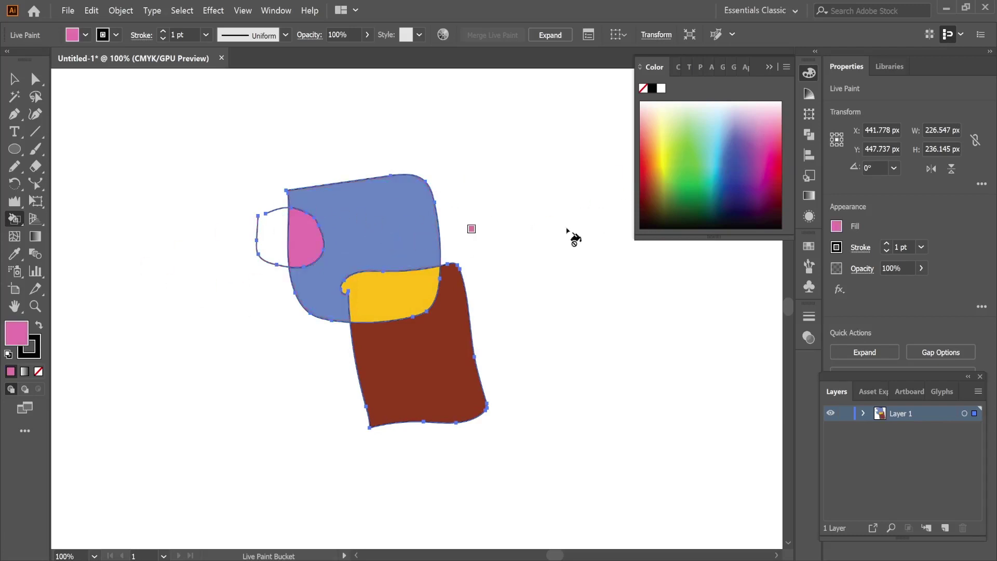
pyautogui.click(776, 138)
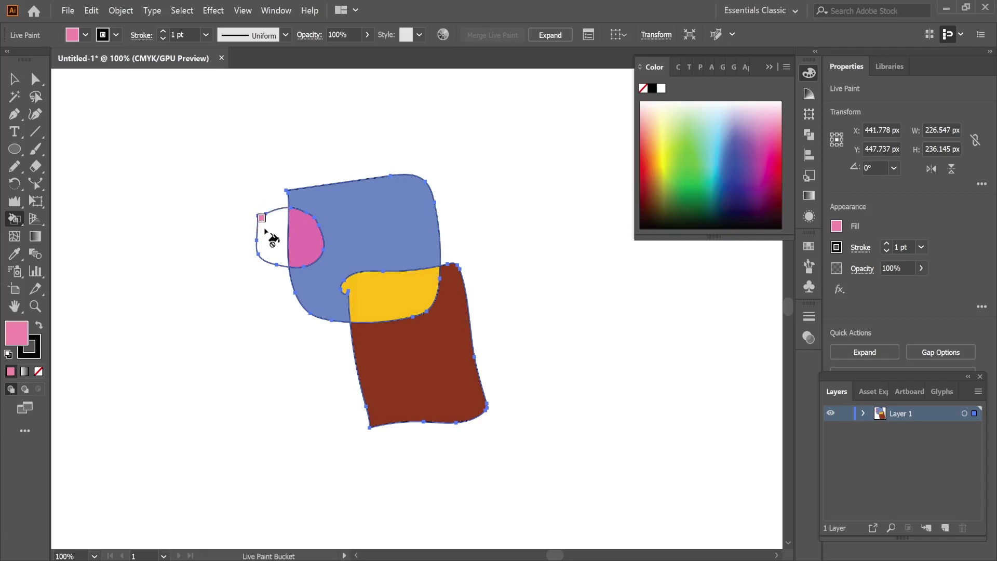
# Set the Live Paint group's gap detection so that paint stops at Large Gaps
pyautogui.click(120, 11)
pyautogui.moveTo(195, 386)
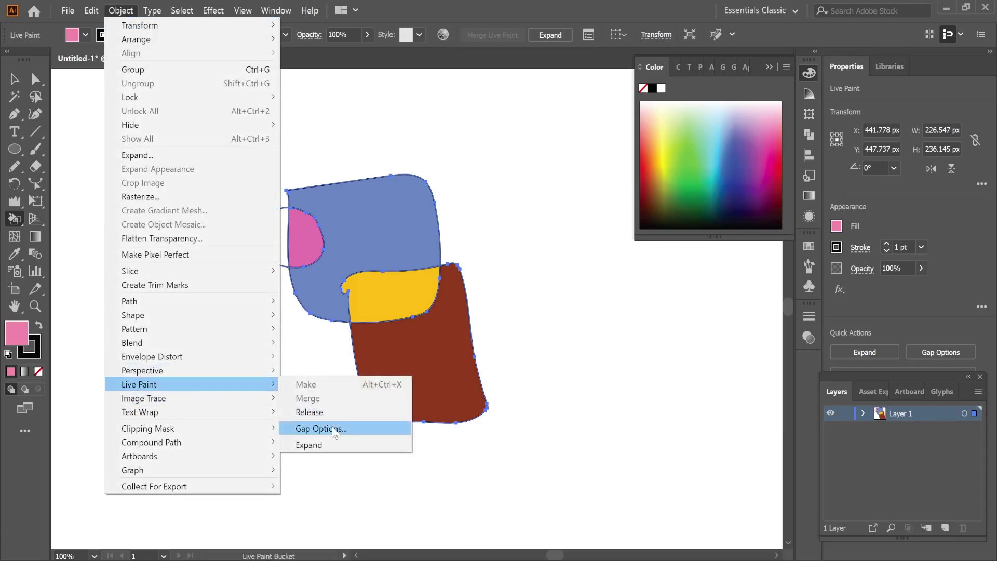
pyautogui.click(320, 429)
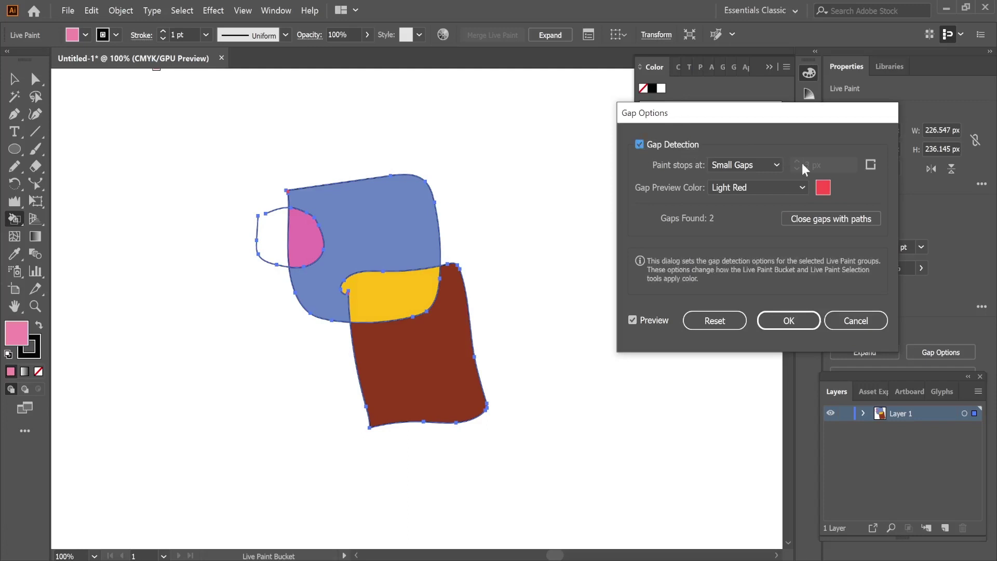
pyautogui.click(771, 164)
pyautogui.click(752, 215)
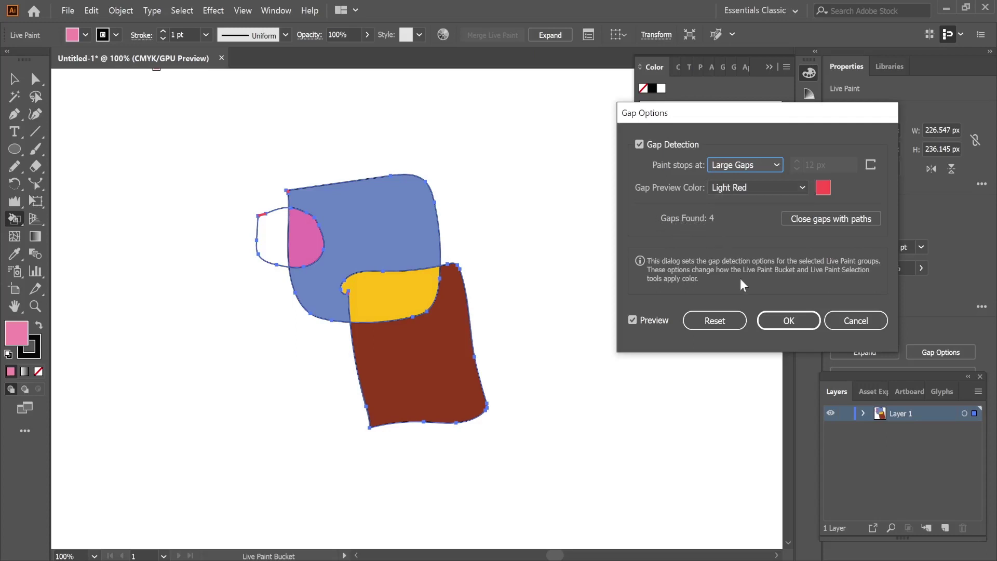
pyautogui.click(789, 321)
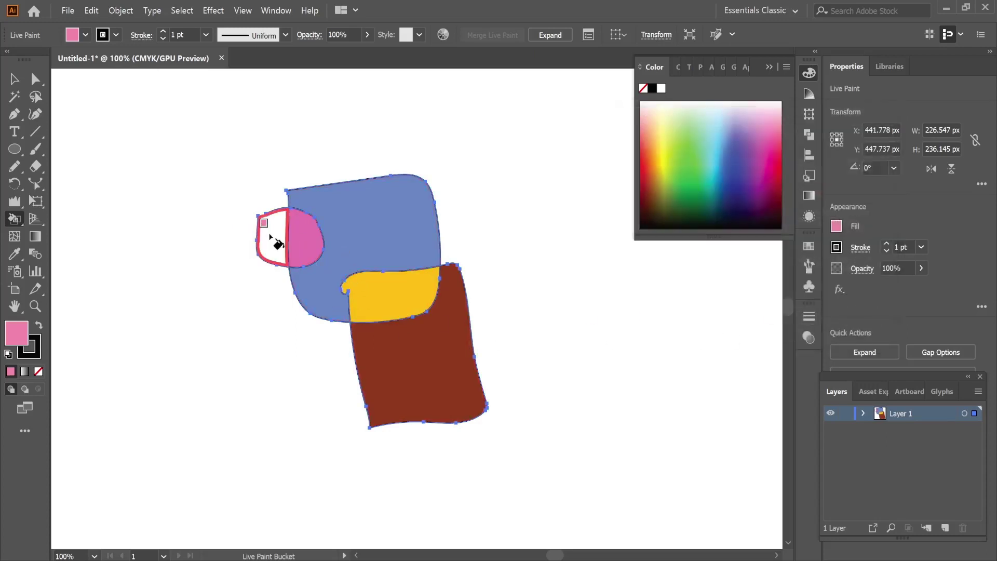
# Fill the small round shape's remaining outer region with pale blue using the Live Paint Bucket
pyautogui.click(774, 146)
pyautogui.click(732, 113)
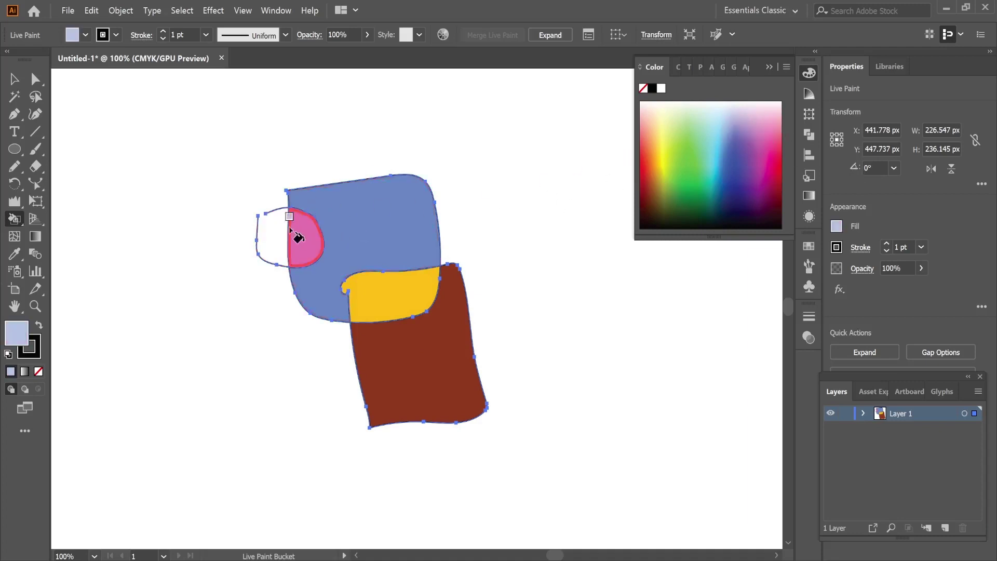
pyautogui.click(272, 233)
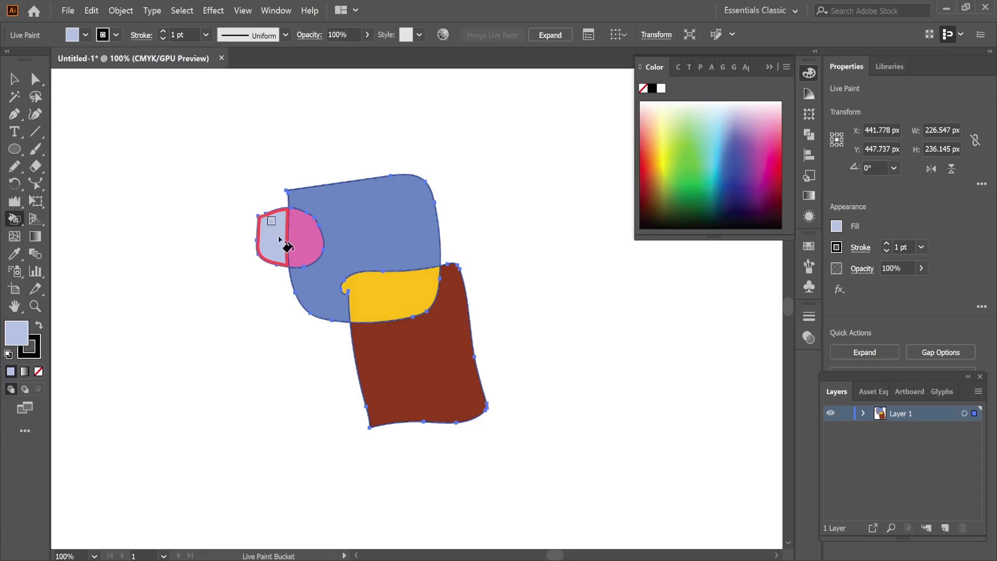
# Select the large blue region with the Live Paint Selection tool and recolor it purple
pyautogui.click(18, 225)
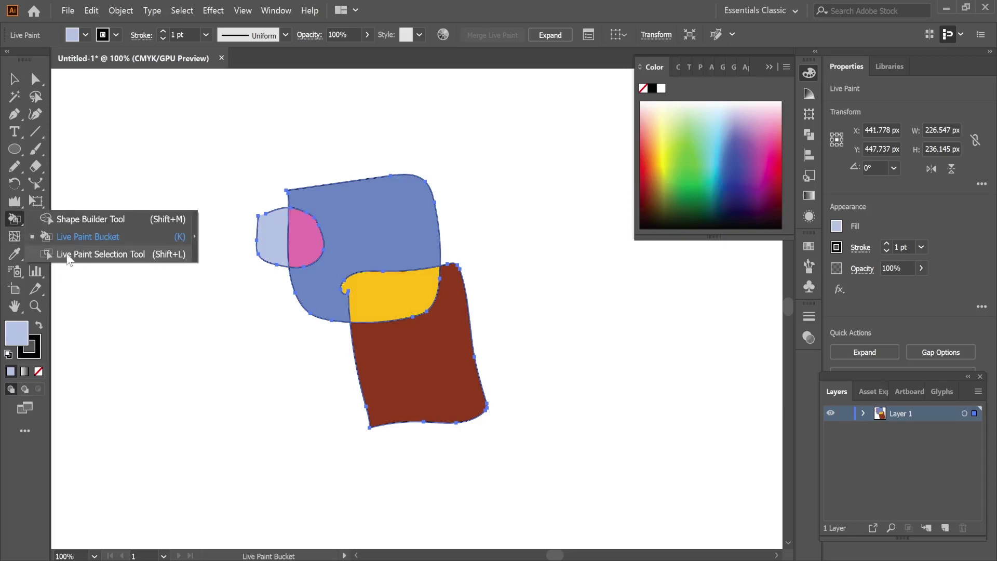
pyautogui.click(138, 256)
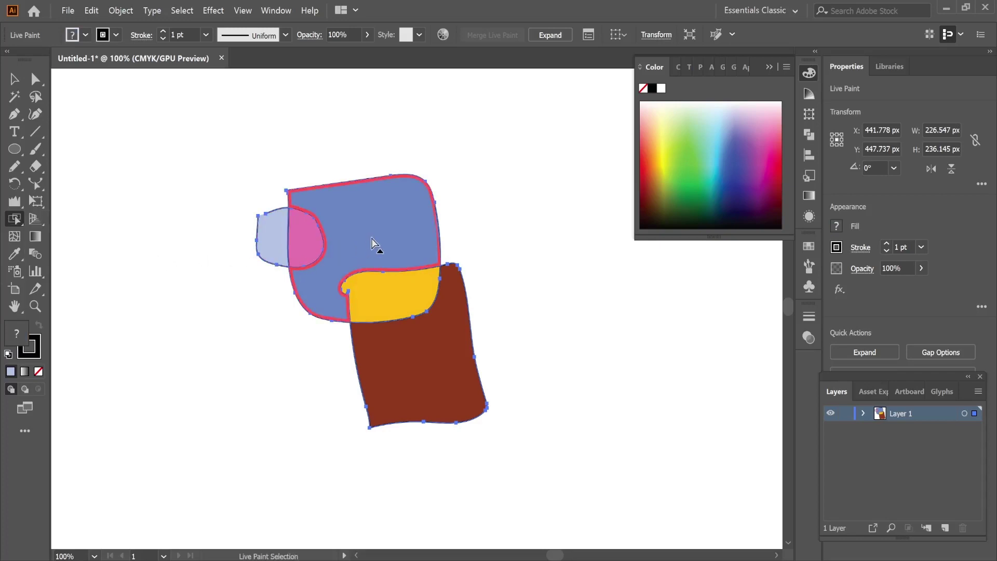
pyautogui.click(382, 221)
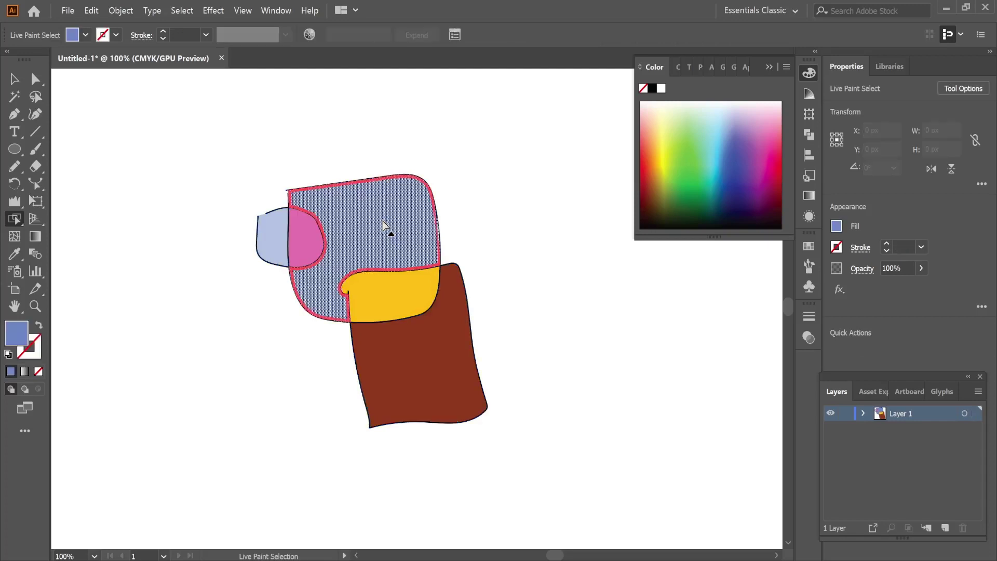
pyautogui.click(761, 158)
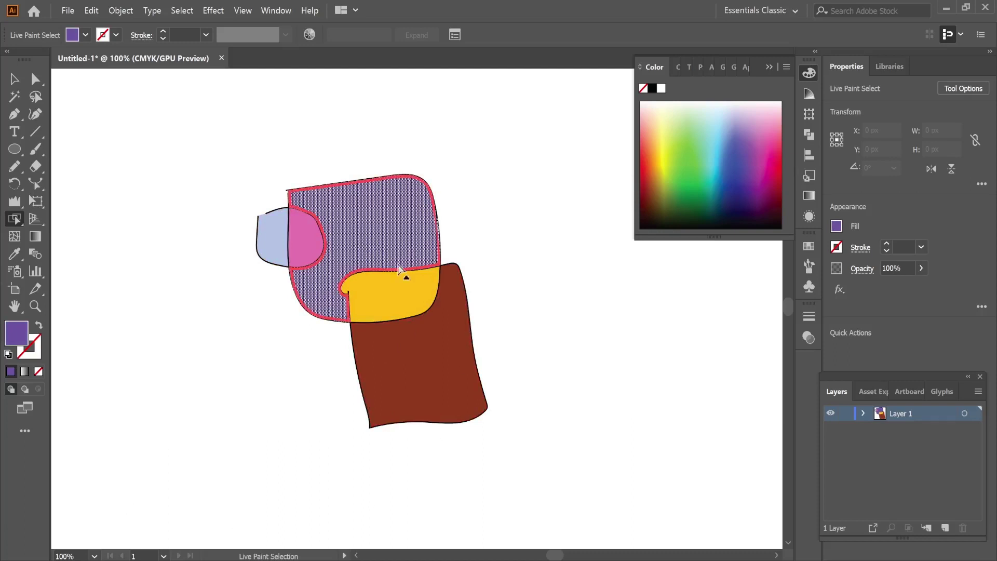
# Delete the fills of the purple region, the yellow overlap and the dark red-brown region one after another
pyautogui.press('Delete')
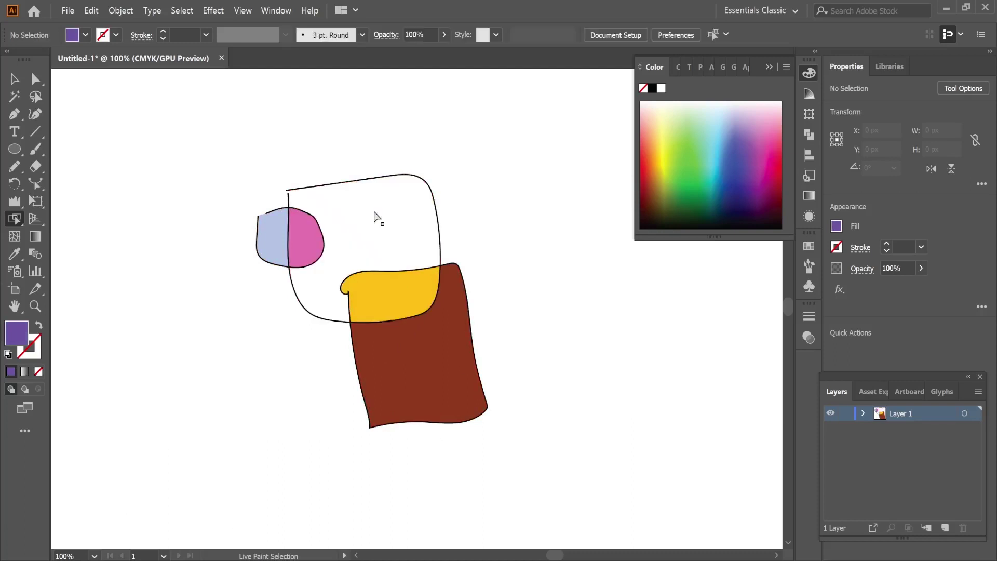
pyautogui.click(416, 301)
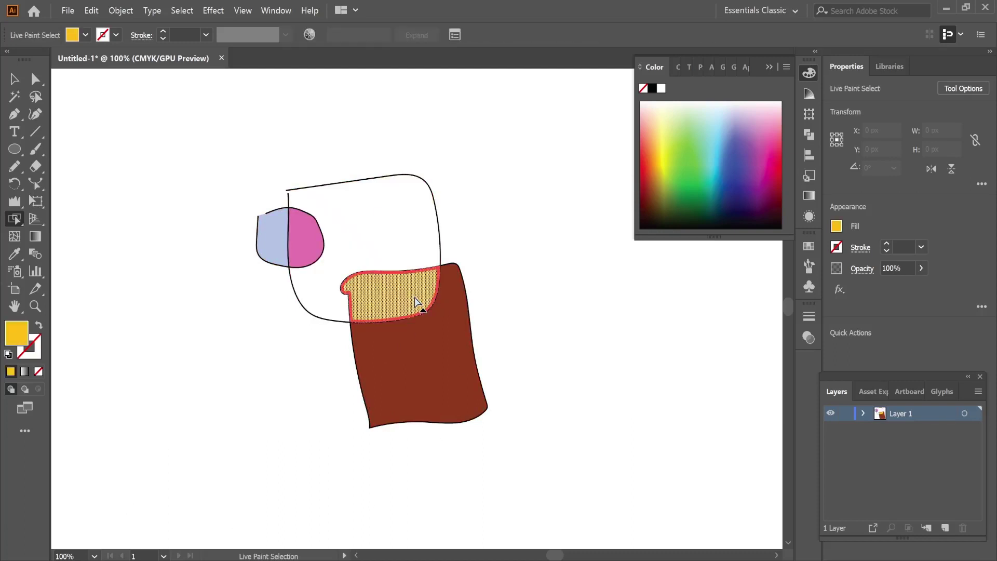
pyautogui.press('Delete')
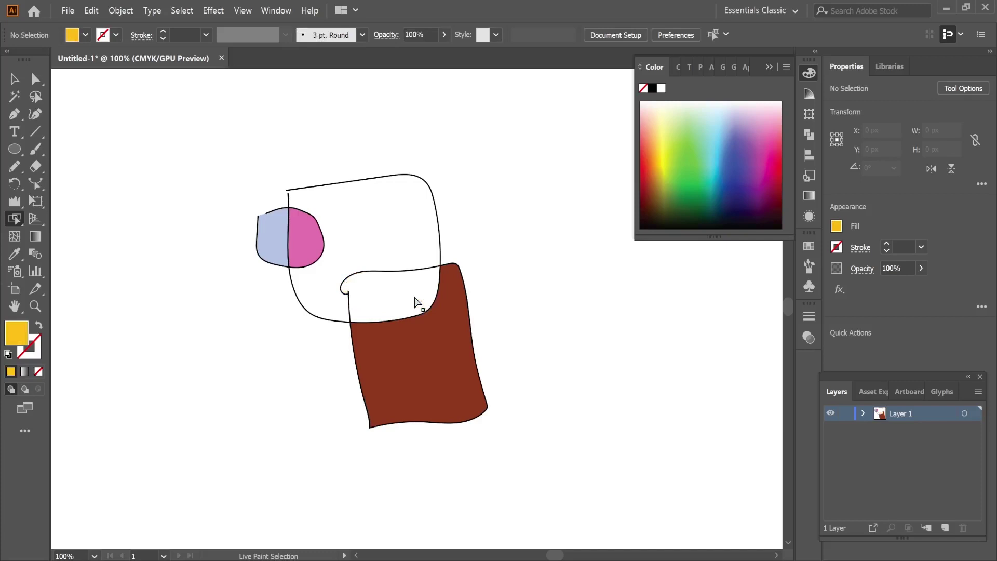
pyautogui.click(426, 351)
pyautogui.press('Delete')
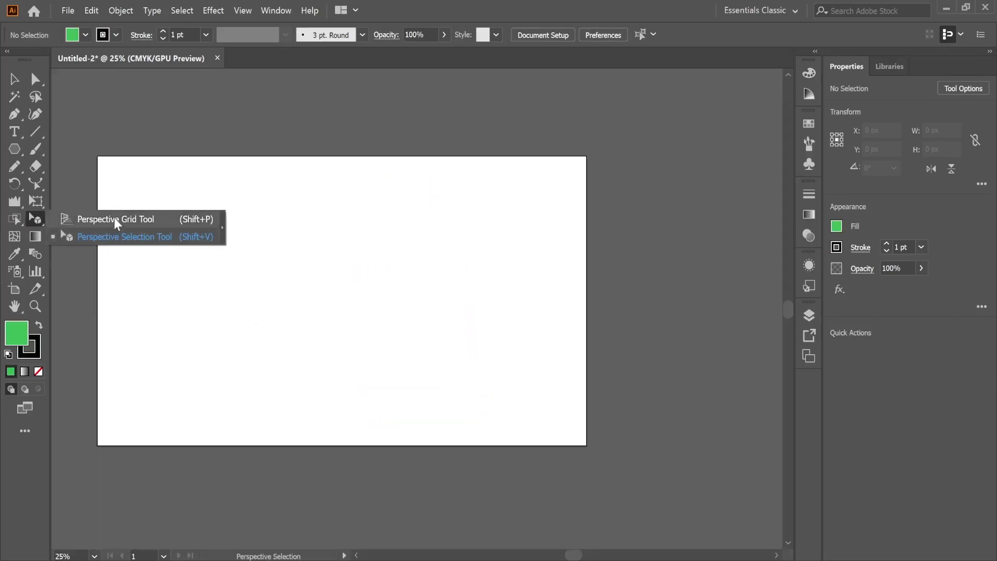
# Display the perspective grid and draw a green ellipse about 79 by 114 px near the artboard's upper-left corner, outside the grid
pyautogui.click(114, 221)
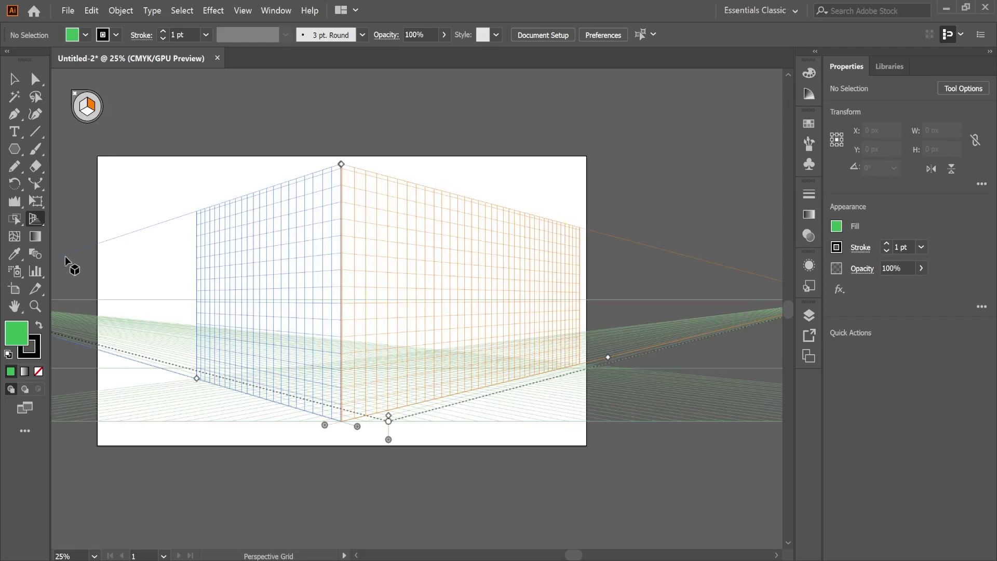
pyautogui.click(14, 149)
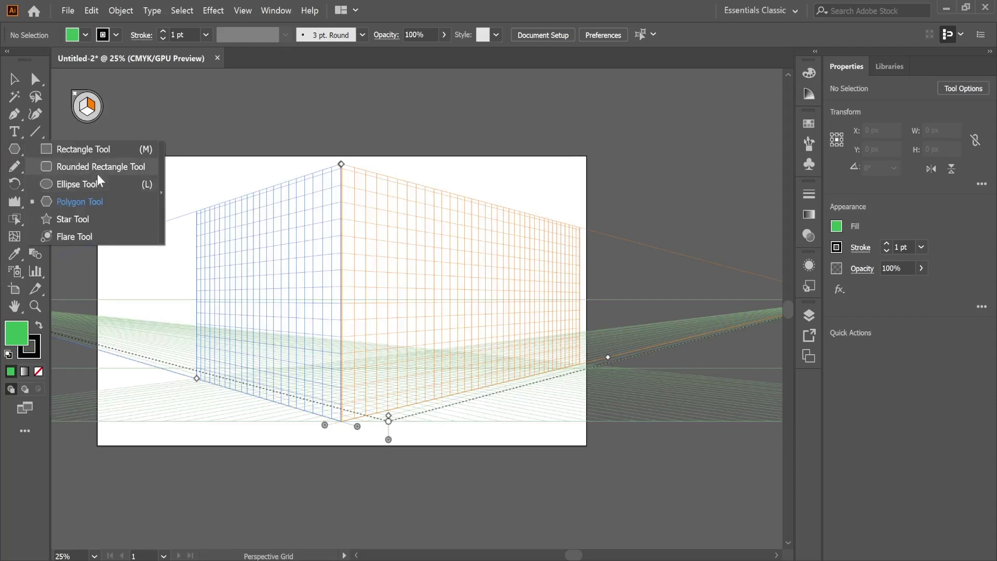
pyautogui.click(74, 182)
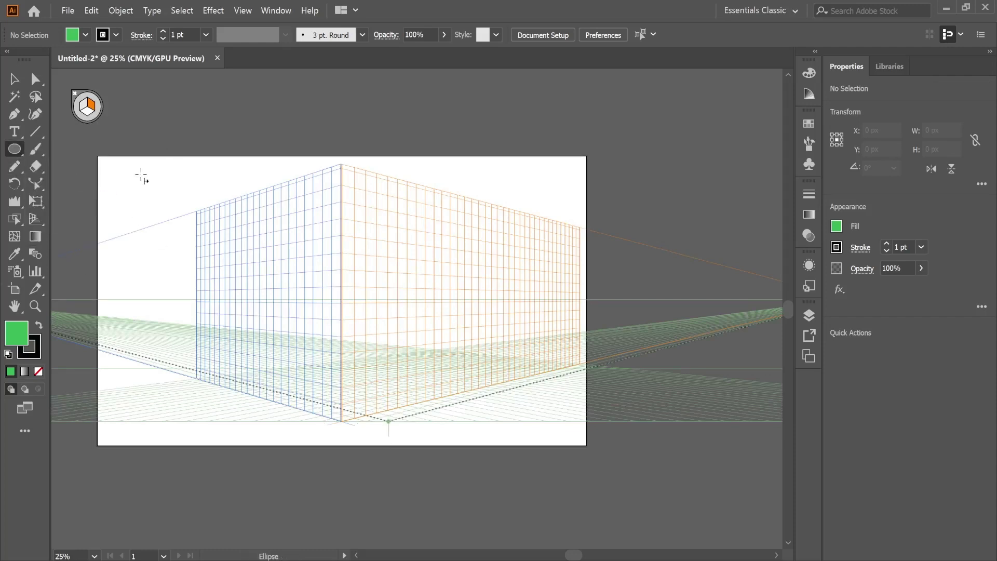
pyautogui.moveTo(118, 174); pyautogui.dragTo(149, 217)
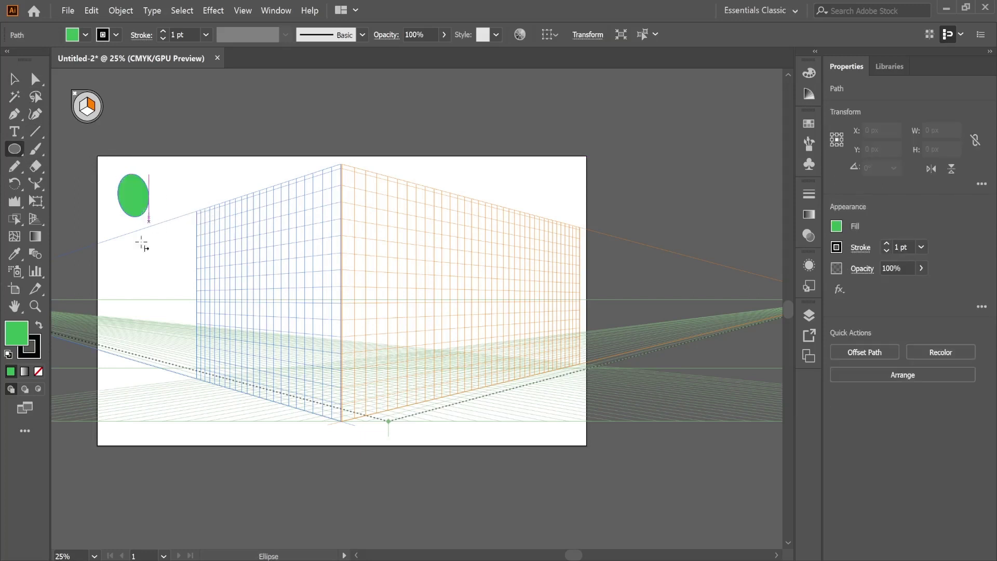
pyautogui.press('v')
pyautogui.click(176, 194)
pyautogui.click(134, 202)
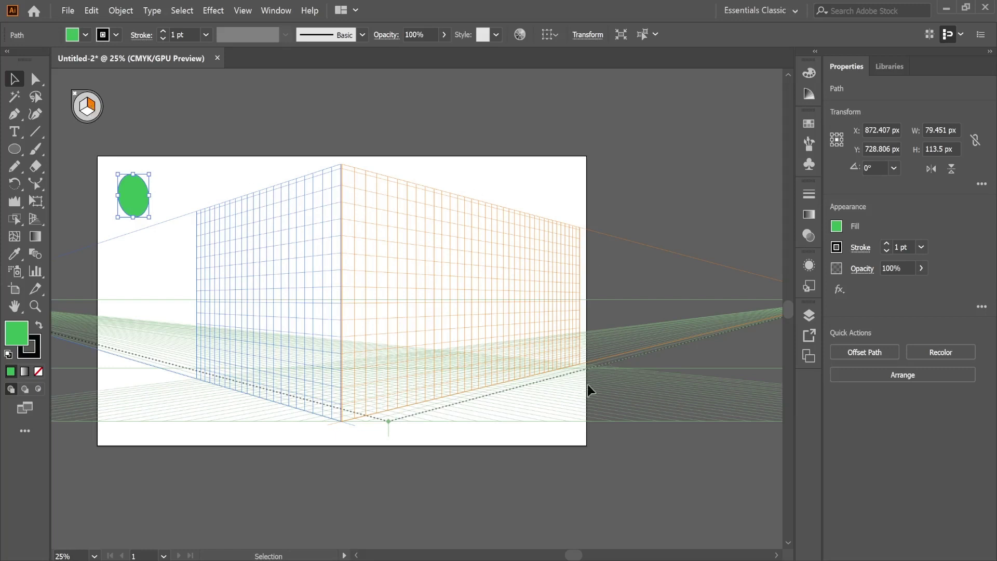
# Switch to the Perspective Selection tool and make the left grid the active plane
pyautogui.click(91, 107)
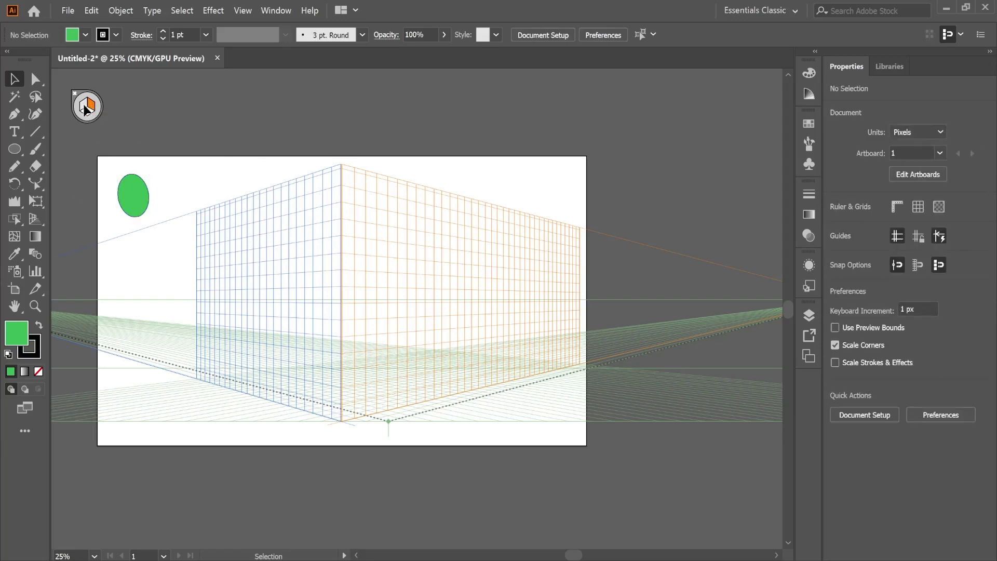
pyautogui.click(35, 219)
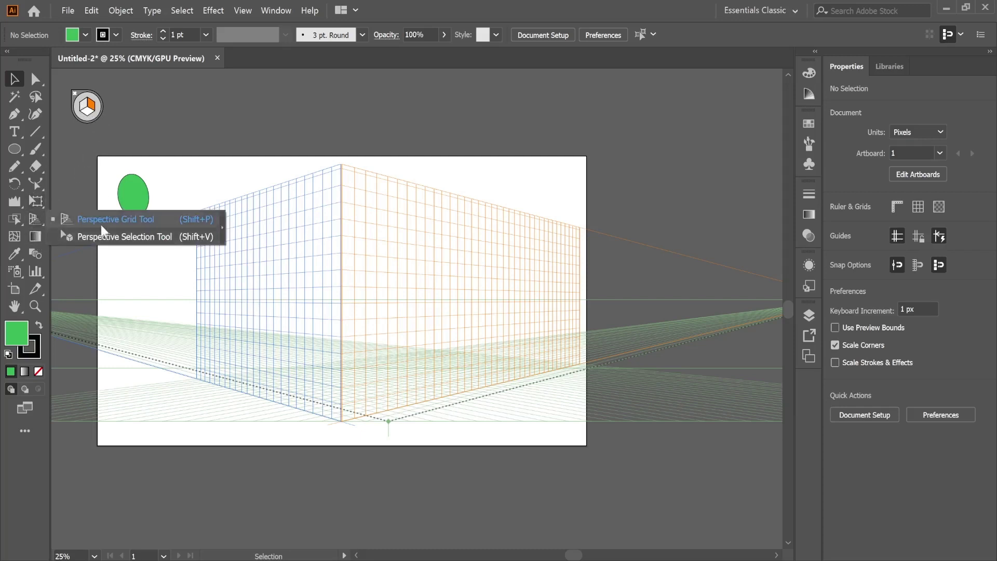
pyautogui.click(95, 235)
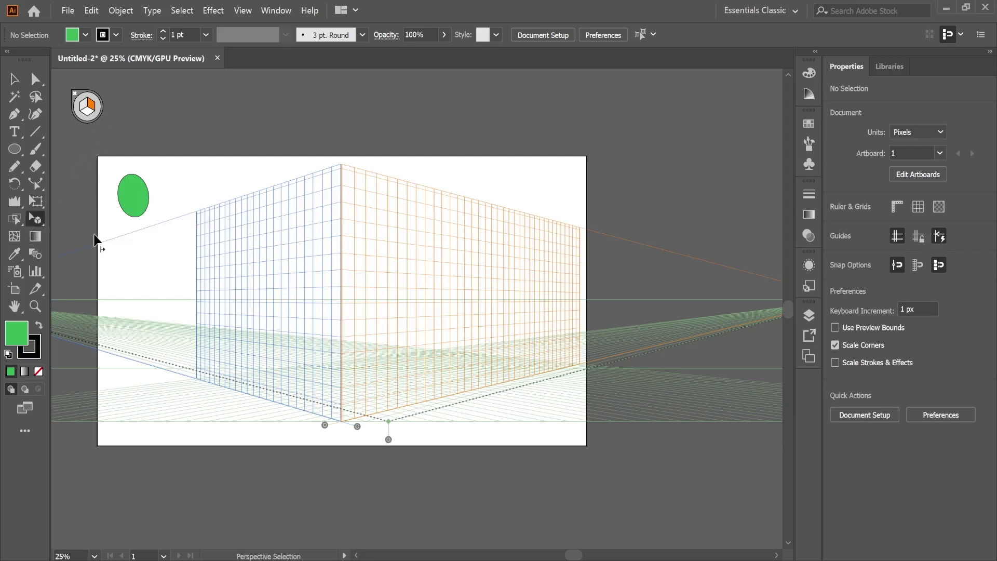
pyautogui.click(86, 107)
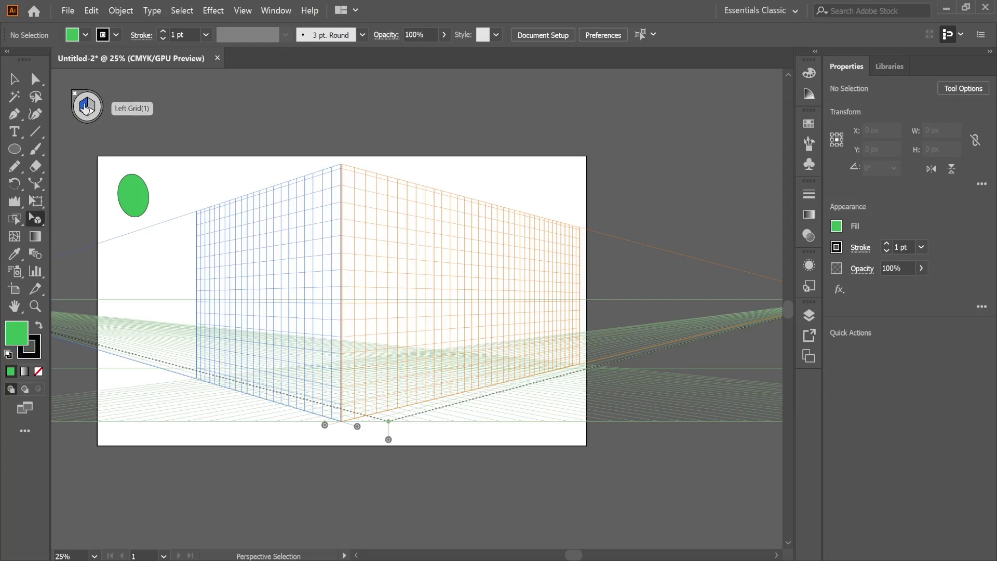
# Attach the green ellipse to the right perspective grid near its upper front corner and enlarge it to about 94 by 134 px
pyautogui.click(92, 108)
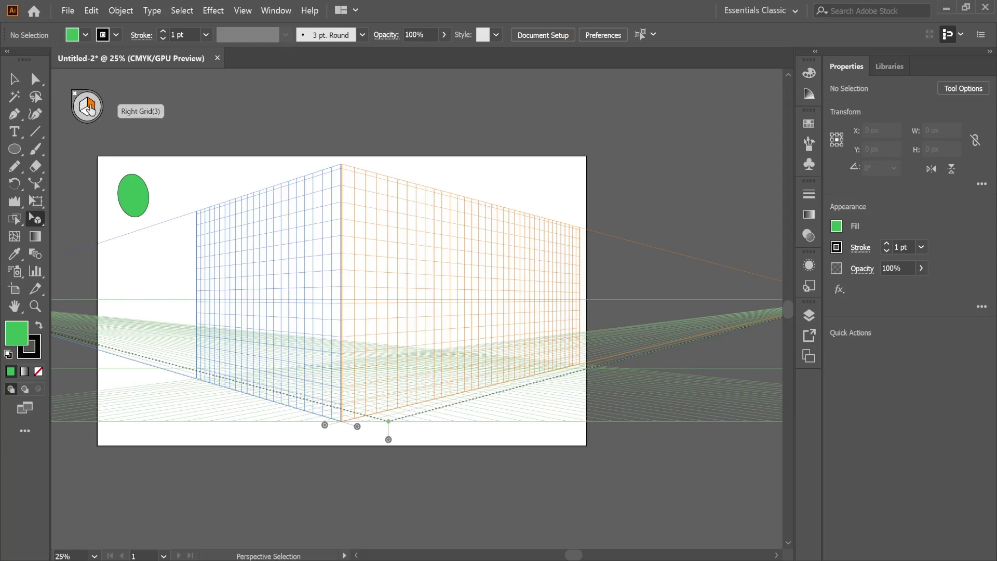
pyautogui.click(35, 219)
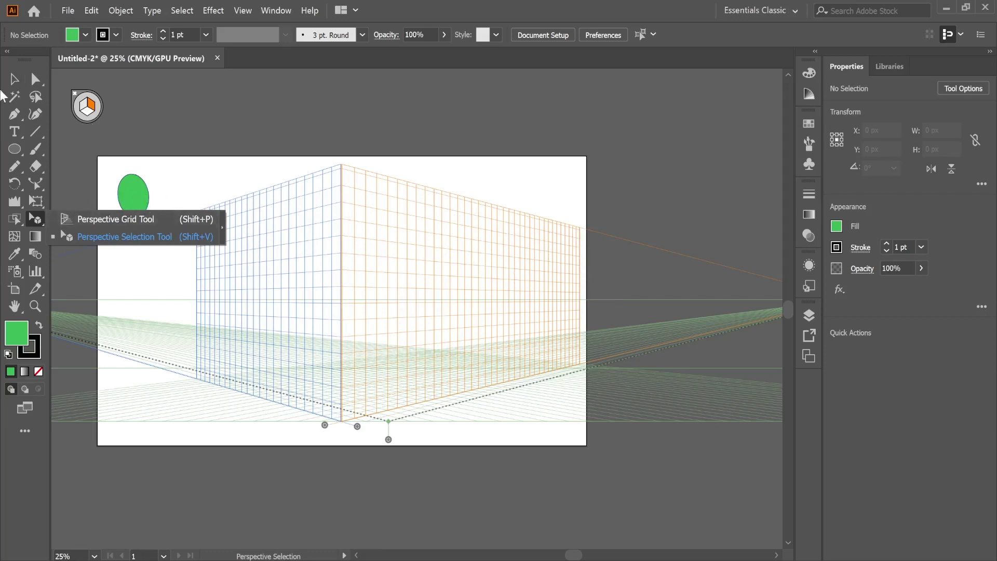
pyautogui.click(14, 79)
pyautogui.click(133, 198)
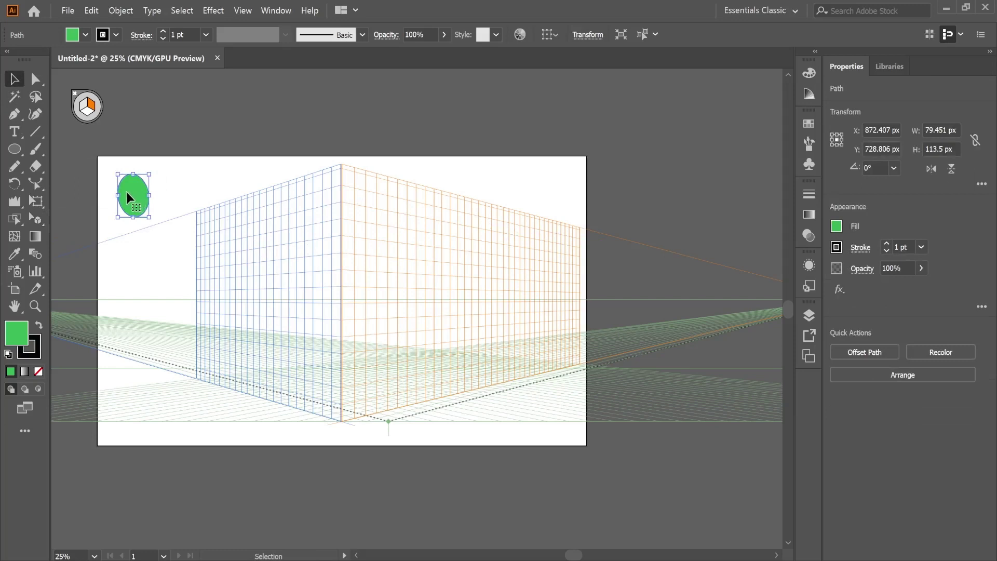
pyautogui.click(37, 221)
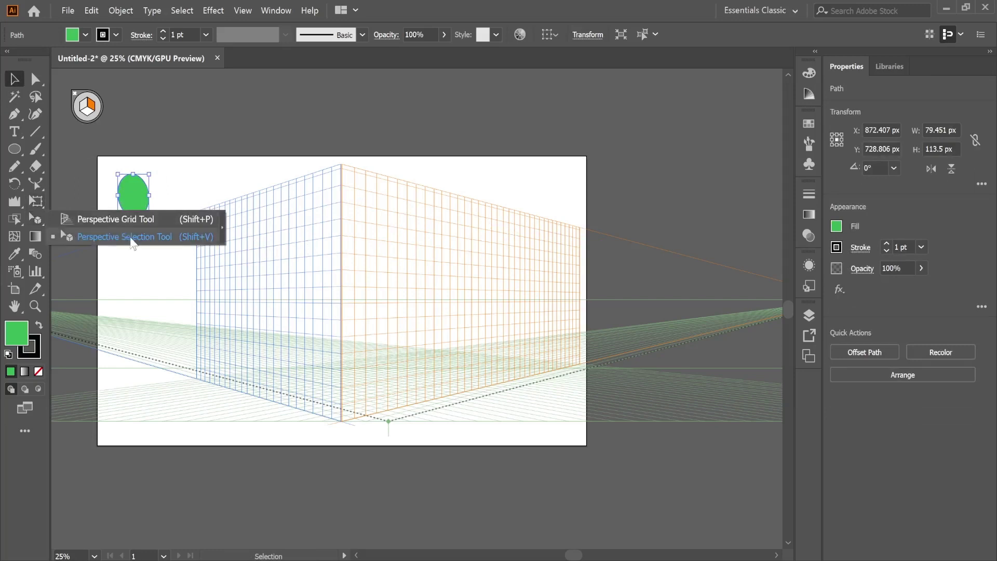
pyautogui.click(97, 238)
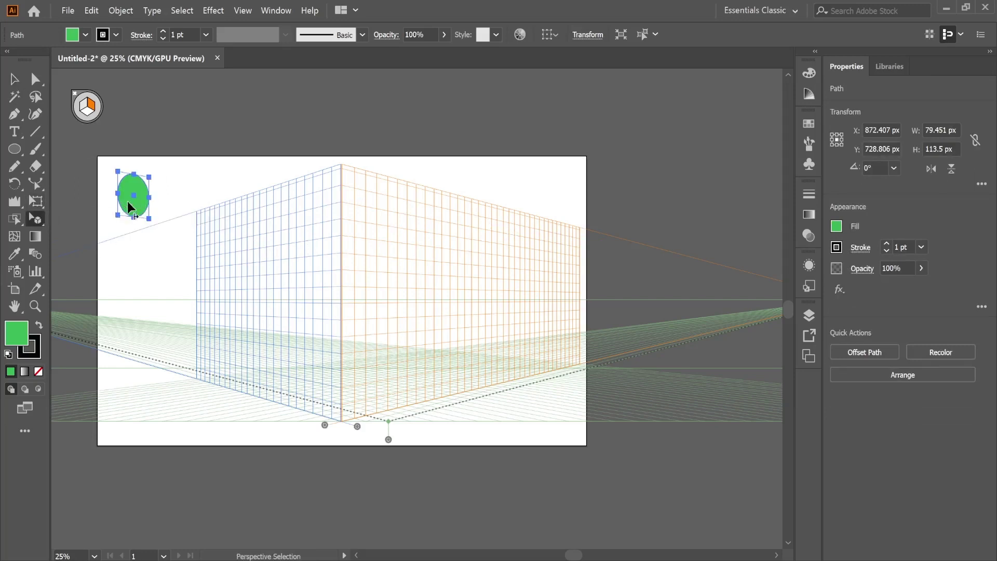
pyautogui.moveTo(127, 176); pyautogui.dragTo(351, 184)
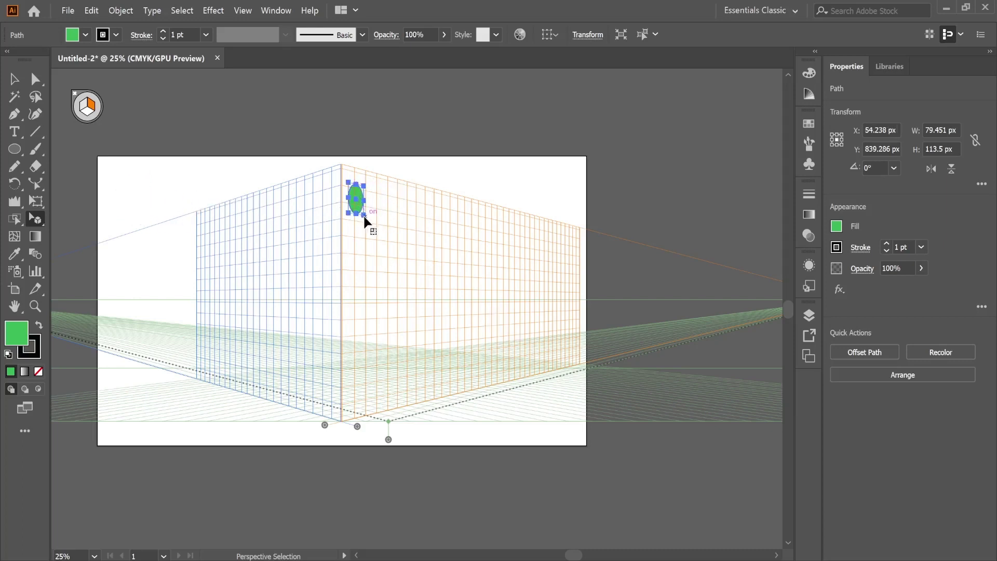
pyautogui.moveTo(364, 215); pyautogui.dragTo(374, 221)
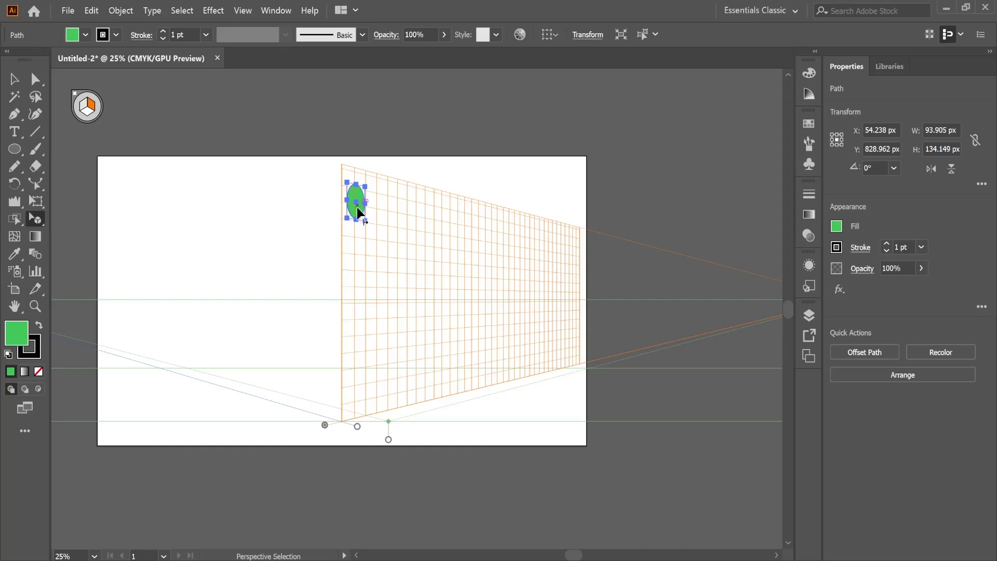
# Copy the ellipse repeatedly along the right grid plane to form a receding row of nine ellipses reaching the artboard's edge
pyautogui.moveTo(359, 211); pyautogui.dragTo(388, 222)
pyautogui.scroll(2, 388, 223)
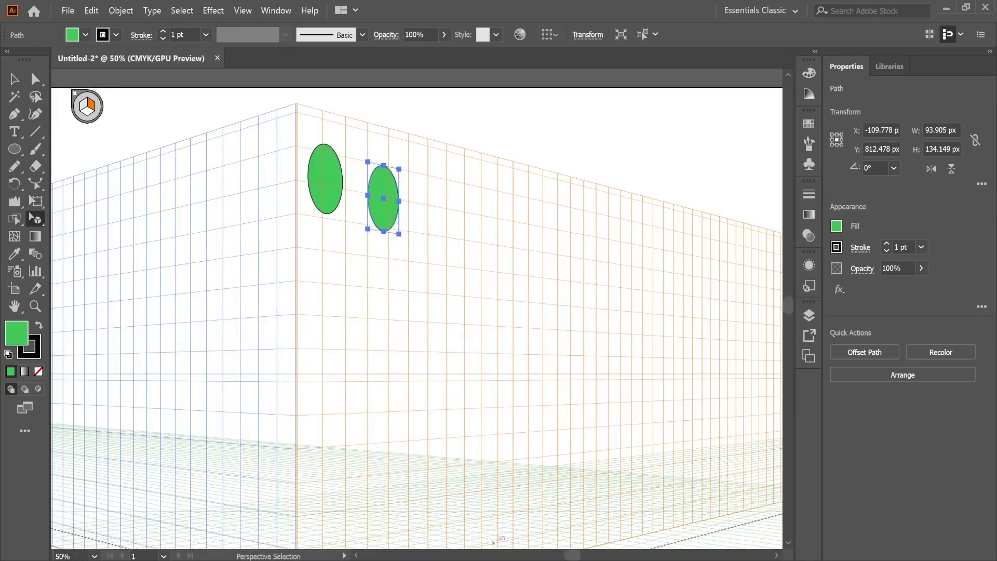
pyautogui.hotkey('ctrl', 'd')
pyautogui.hotkey('ctrl', 'd')
pyautogui.hotkey('ctrl', 'd')
pyautogui.moveTo(494, 231); pyautogui.dragTo(564, 240)
pyautogui.moveTo(636, 254); pyautogui.dragTo(694, 266)
pyautogui.hotkey('ctrl', 'd')
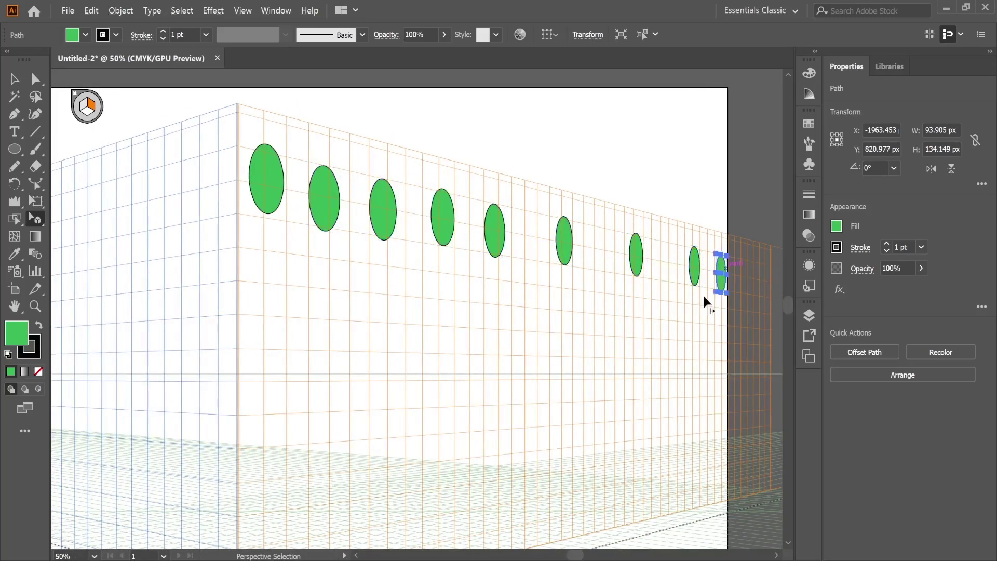
# Select the whole row of ellipses and duplicate it twice down the right grid plane, making three rows
pyautogui.moveTo(244, 135); pyautogui.dragTo(522, 259)
pyautogui.hotkey('ctrl', 'a')
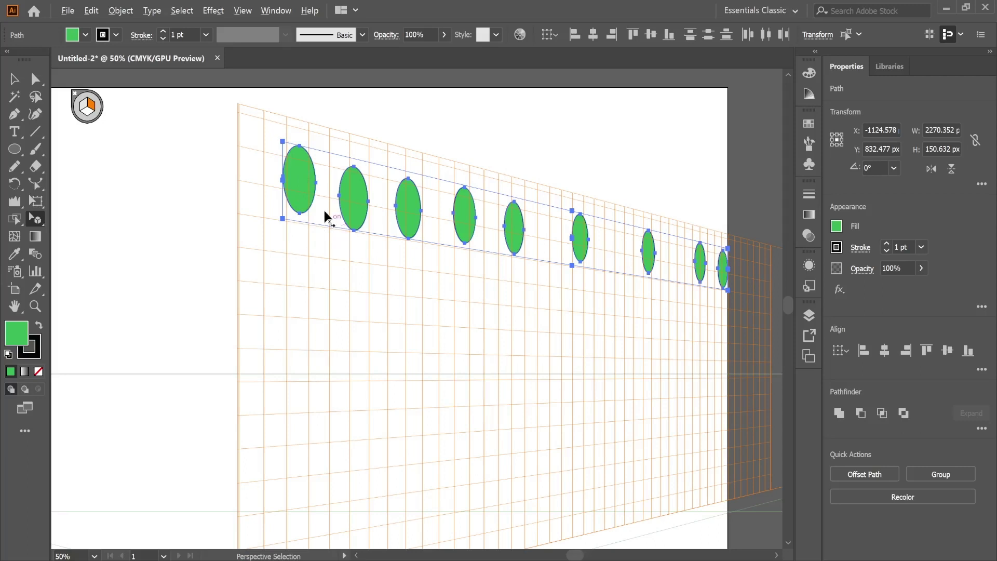
pyautogui.moveTo(301, 181); pyautogui.dragTo(294, 442)
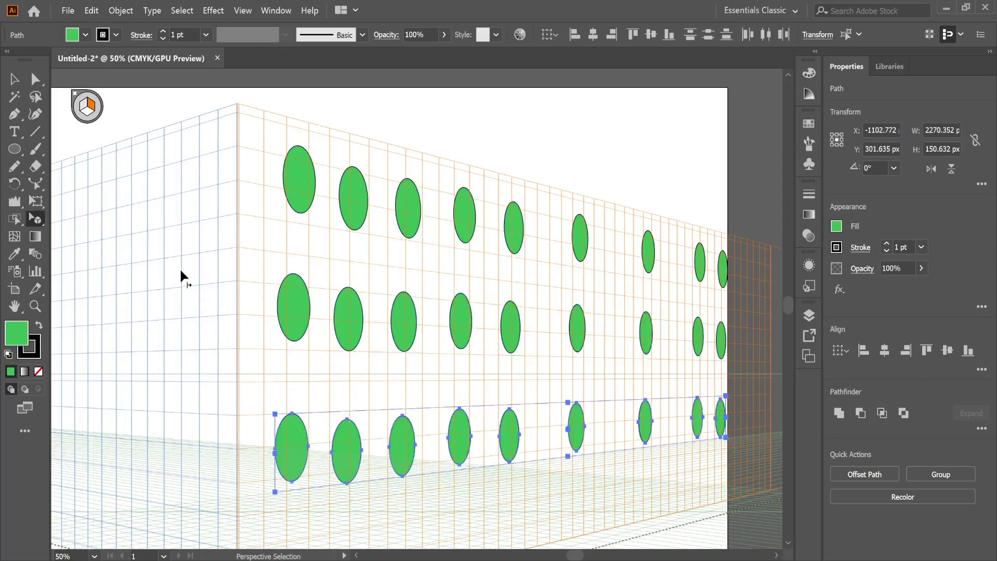
# Hide the perspective grid
pyautogui.scroll(-3, 326, 384)
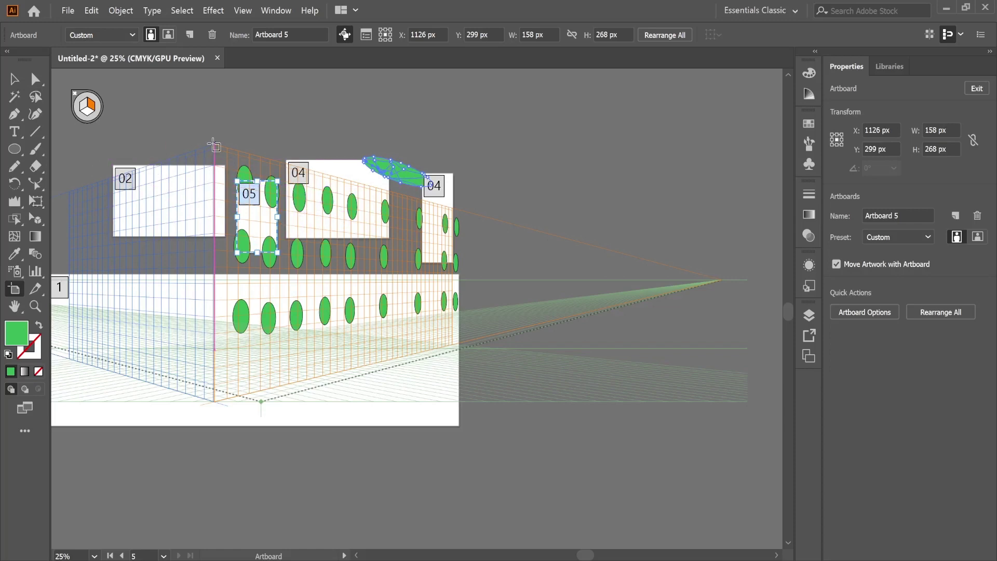
pyautogui.click(276, 10)
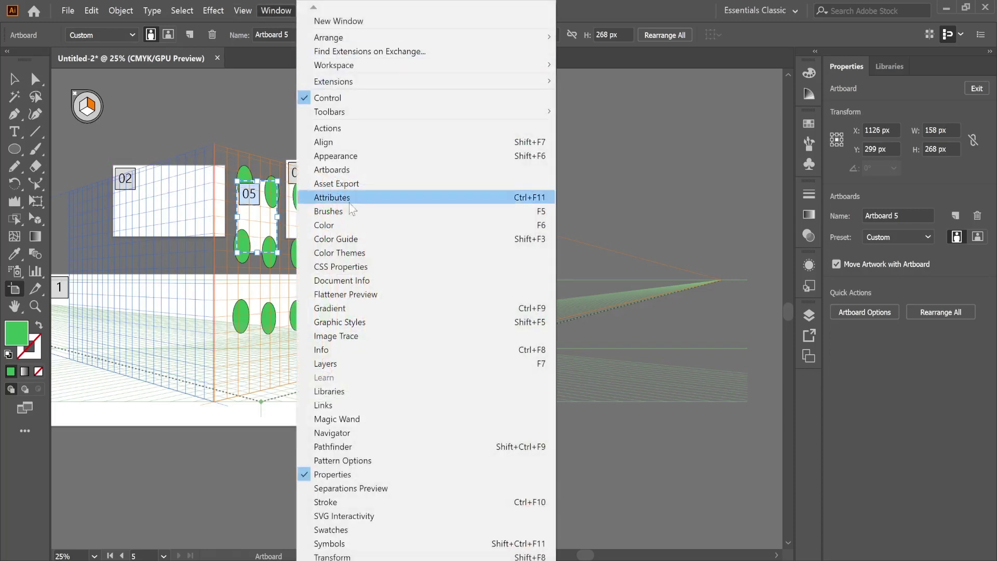
pyautogui.moveTo(243, 11)
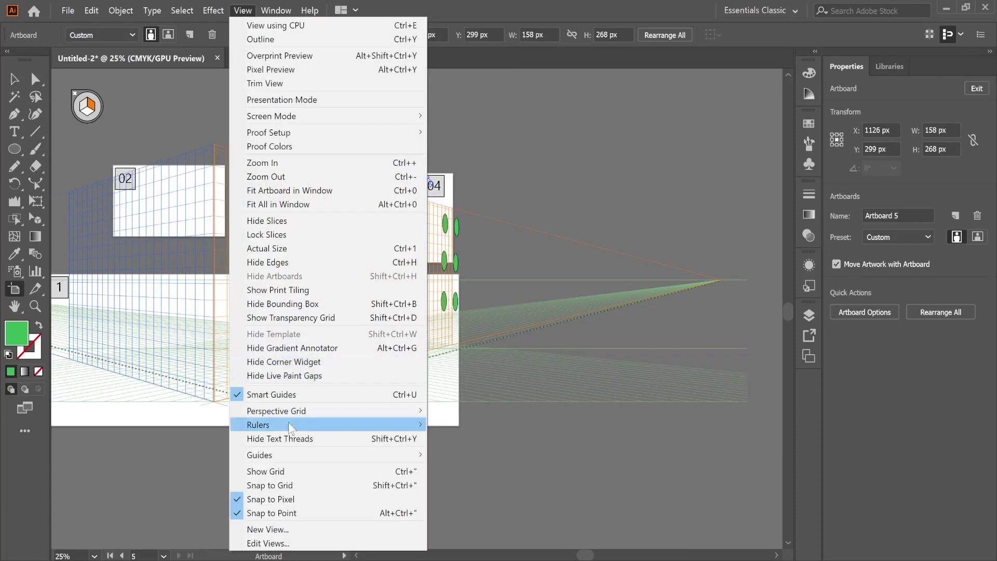
pyautogui.moveTo(302, 417)
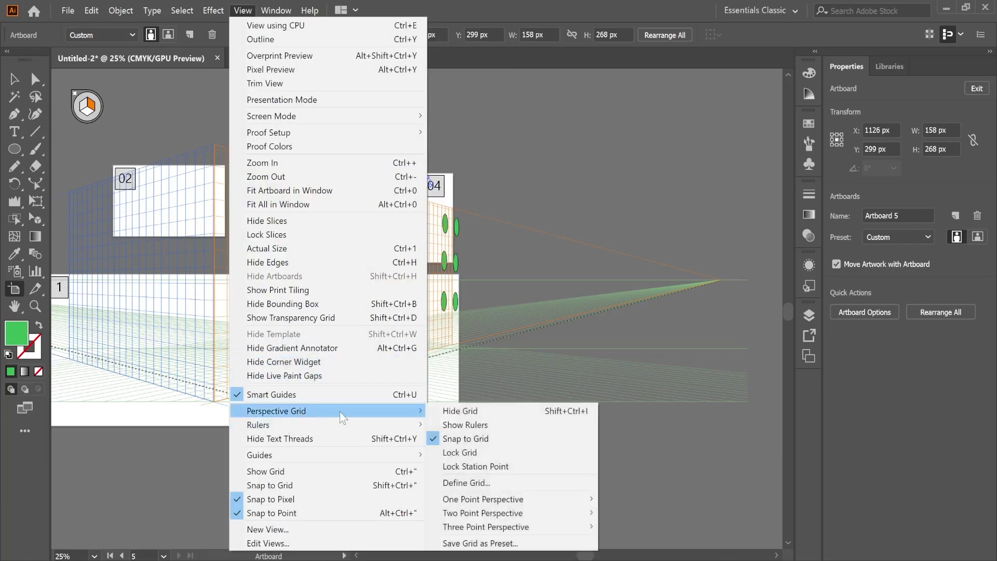
pyautogui.click(467, 413)
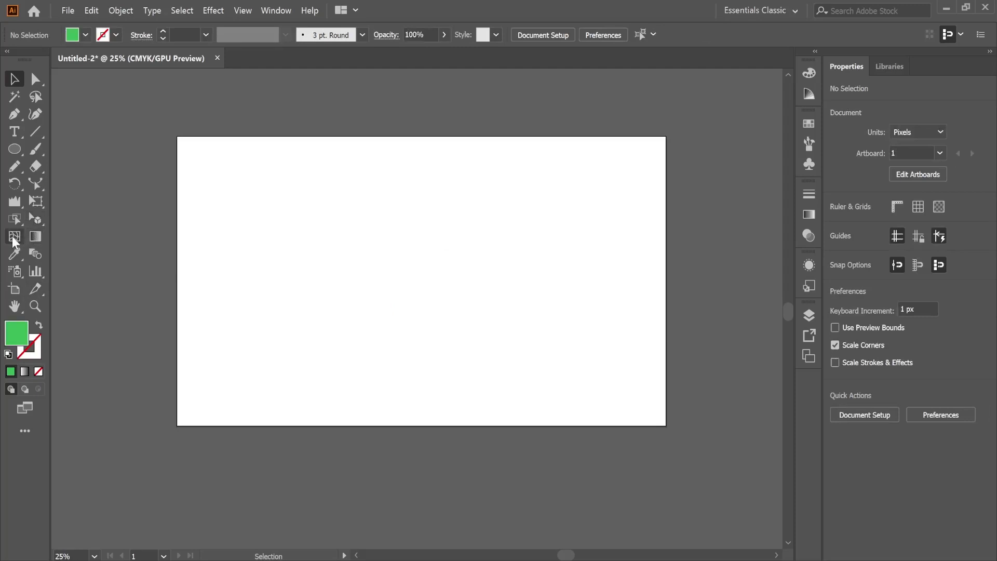
# Draw a green rectangle about 497 by 367 px in the artboard's upper-left area and add four mesh points across its upper part
pyautogui.press('m')
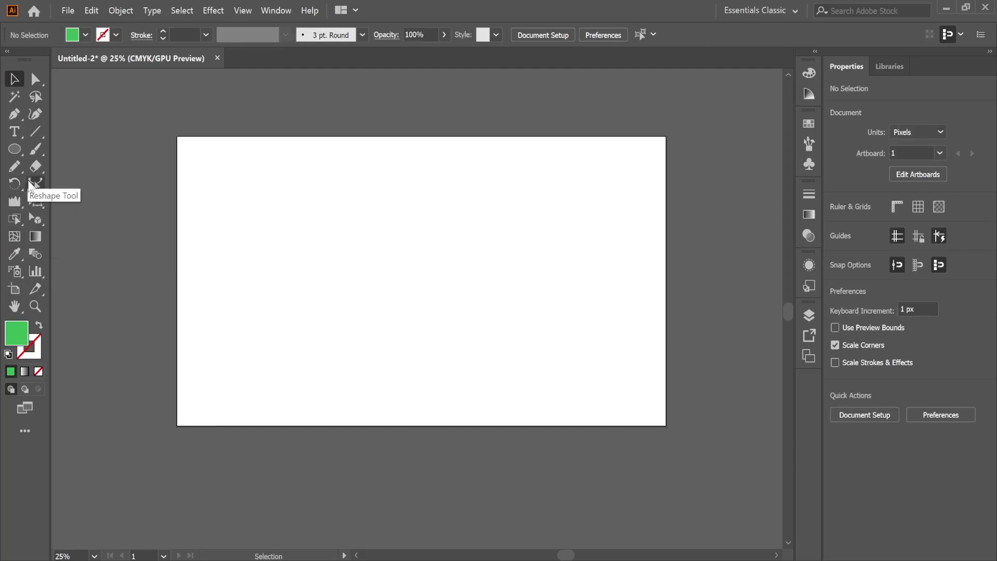
pyautogui.moveTo(247, 177); pyautogui.dragTo(374, 275)
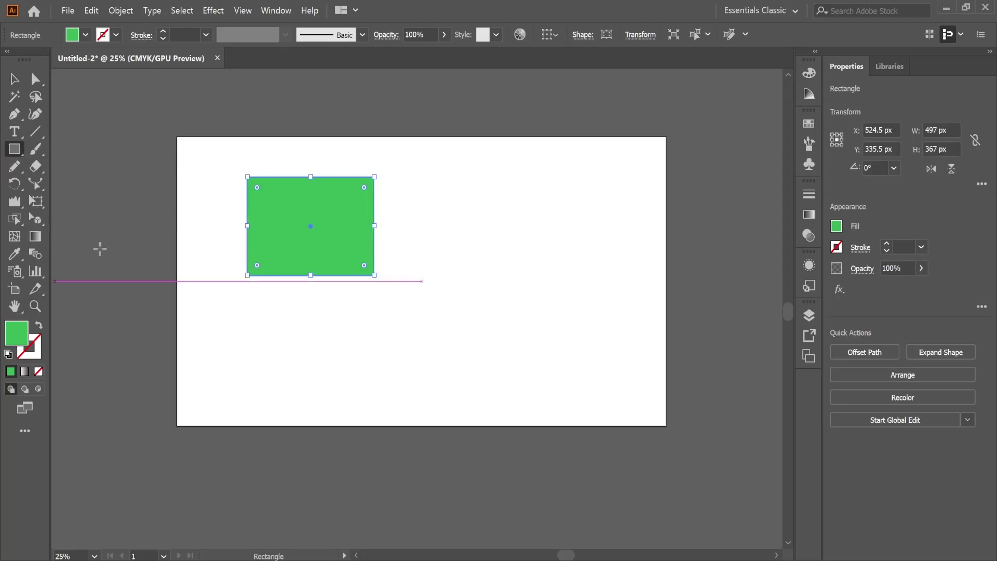
pyautogui.click(14, 237)
pyautogui.click(268, 191)
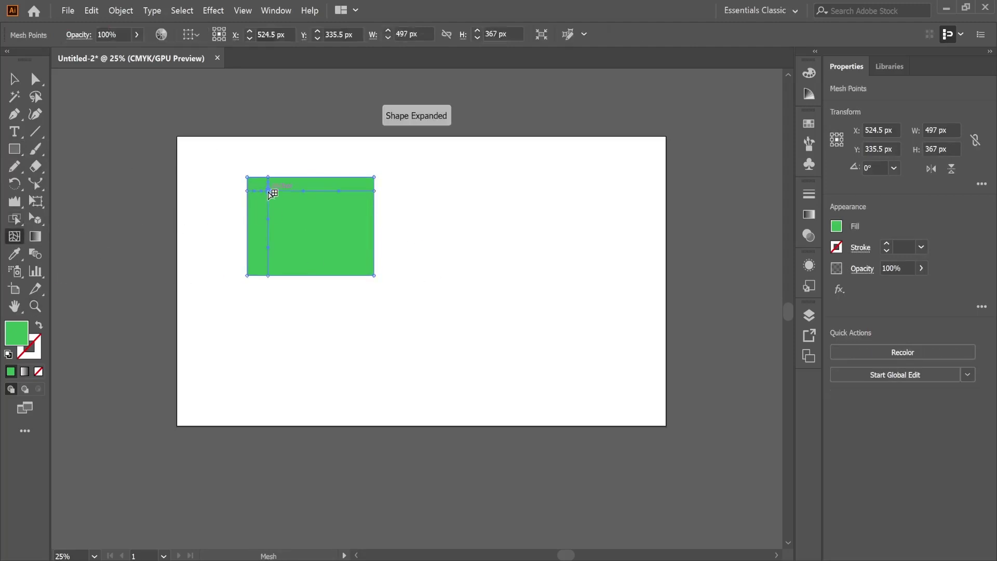
pyautogui.click(288, 191)
pyautogui.click(308, 191)
pyautogui.click(343, 191)
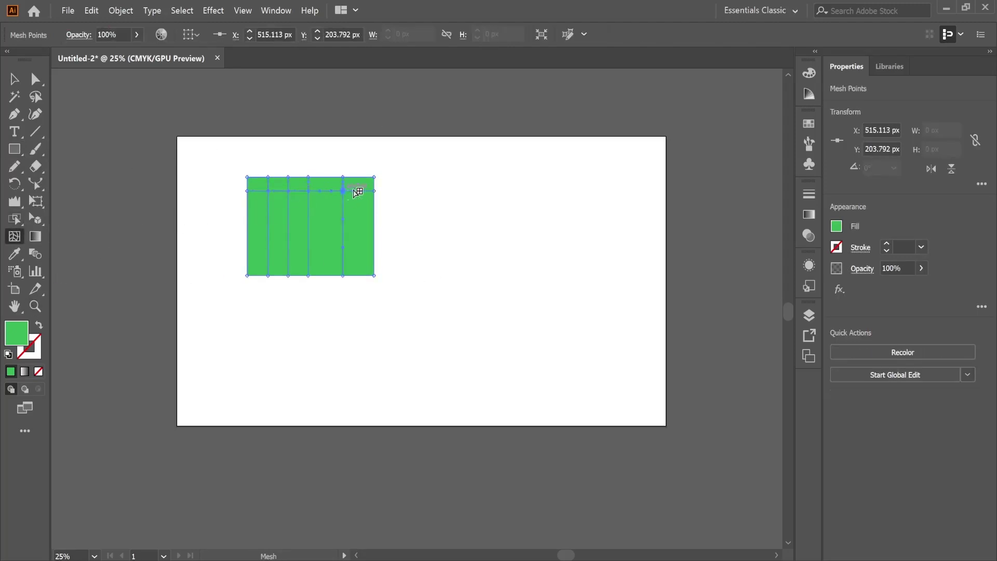
# Add further mesh points across the middle and lower parts of the rectangle to build a dense mesh
pyautogui.click(254, 216)
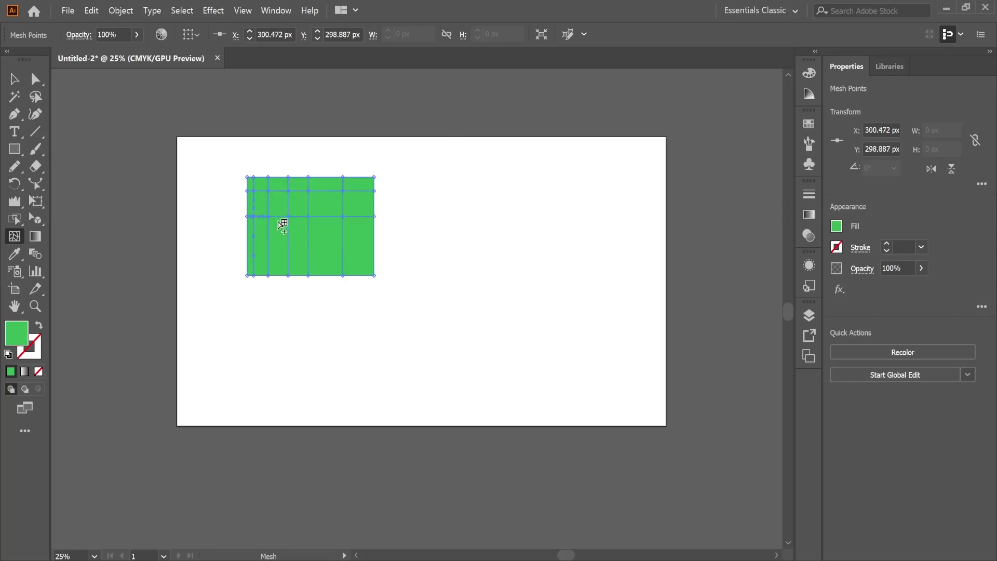
pyautogui.click(278, 217)
pyautogui.click(308, 237)
pyautogui.click(323, 243)
pyautogui.click(352, 203)
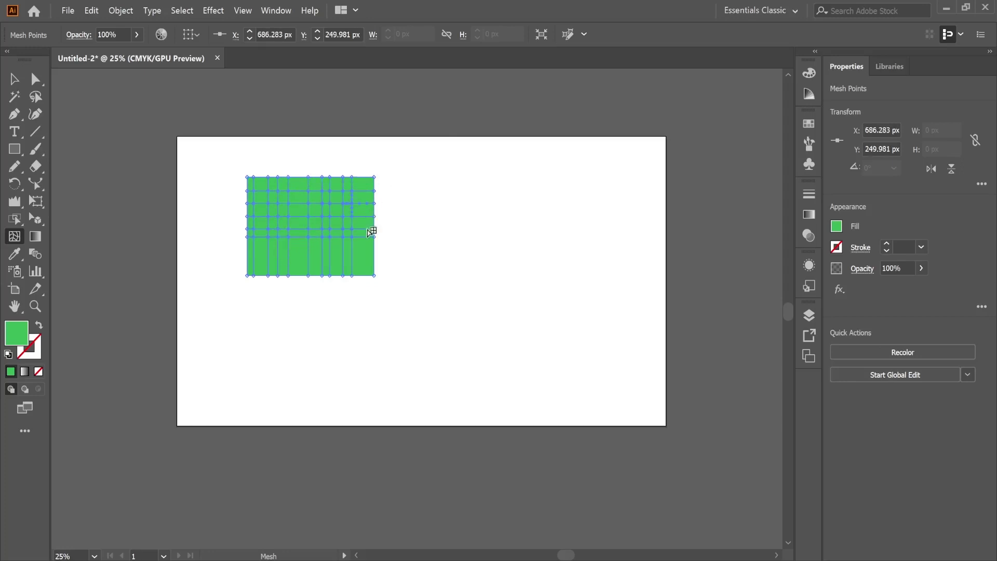
pyautogui.click(365, 228)
pyautogui.click(329, 264)
pyautogui.click(299, 253)
# Distort the mesh into spikes by pulling points up from the top edge and others out past the left, bottom and right edges
pyautogui.moveTo(258, 177); pyautogui.dragTo(260, 163)
pyautogui.moveTo(322, 177); pyautogui.dragTo(359, 160)
pyautogui.moveTo(277, 217); pyautogui.dragTo(248, 240)
pyautogui.moveTo(308, 217); pyautogui.dragTo(322, 243)
pyautogui.moveTo(277, 263); pyautogui.dragTo(264, 302)
pyautogui.moveTo(322, 264); pyautogui.dragTo(340, 301)
pyautogui.moveTo(364, 236); pyautogui.dragTo(395, 234)
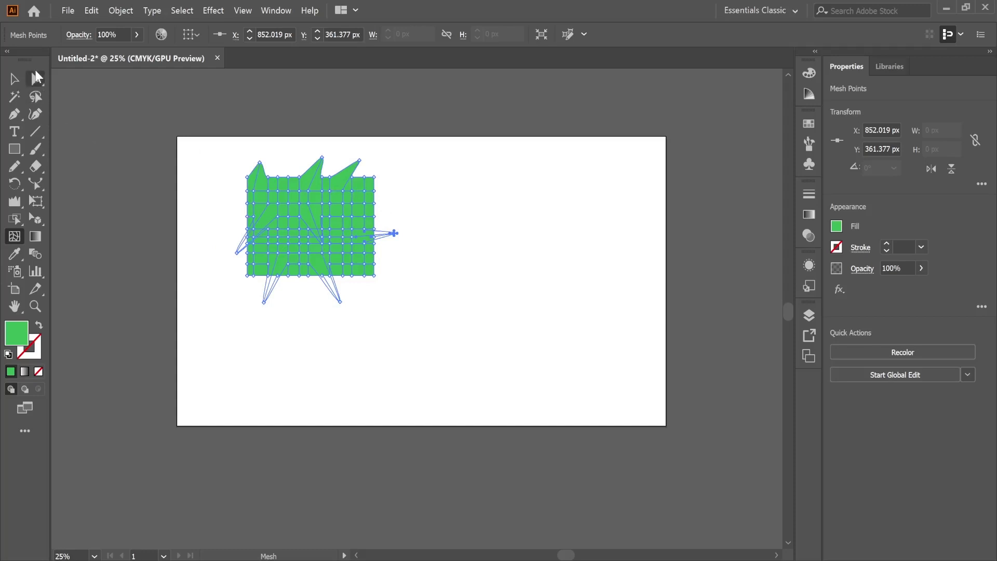
# Select the single mesh point near the rectangle's upper-left side with Direct Selection and color it blue, 3A3AEF
pyautogui.moveTo(35, 78); pyautogui.dragTo(104, 79)
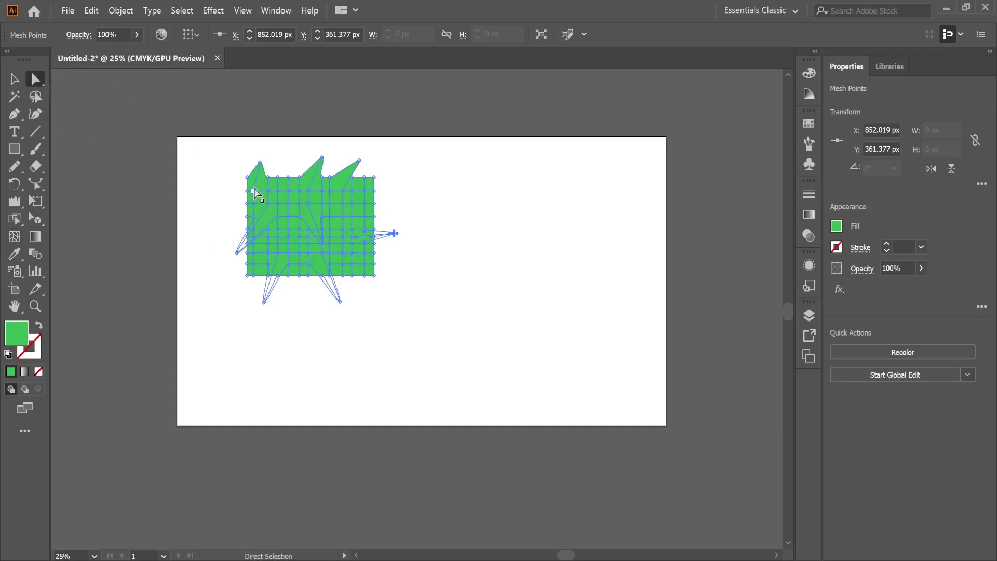
pyautogui.click(268, 202)
pyautogui.hotkey('ctrl', 'a')
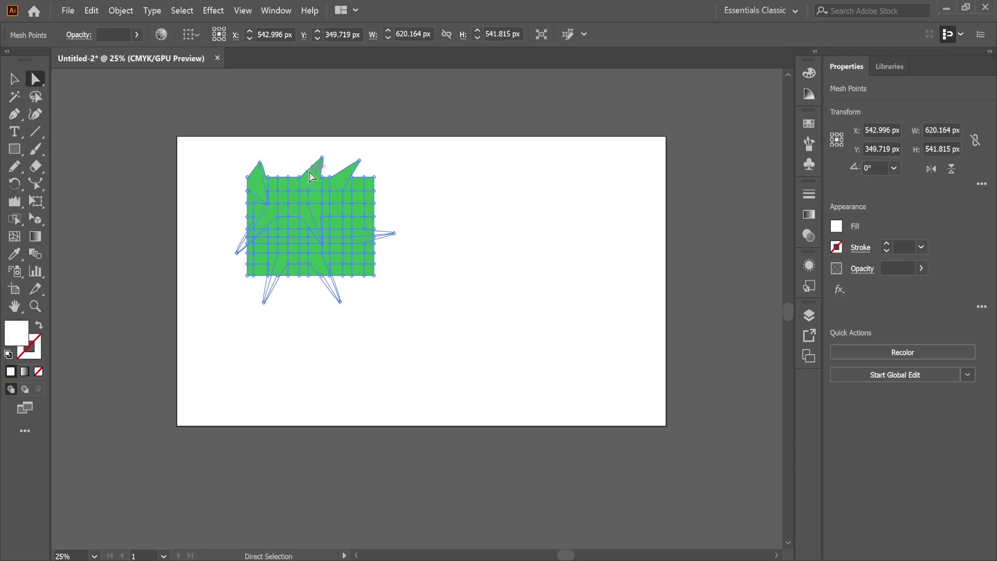
pyautogui.moveTo(259, 188)
pyautogui.mouseDown()
pyautogui.moveTo(280, 213)
pyautogui.moveTo(257, 198)
pyautogui.mouseUp()
pyautogui.click(256, 201)
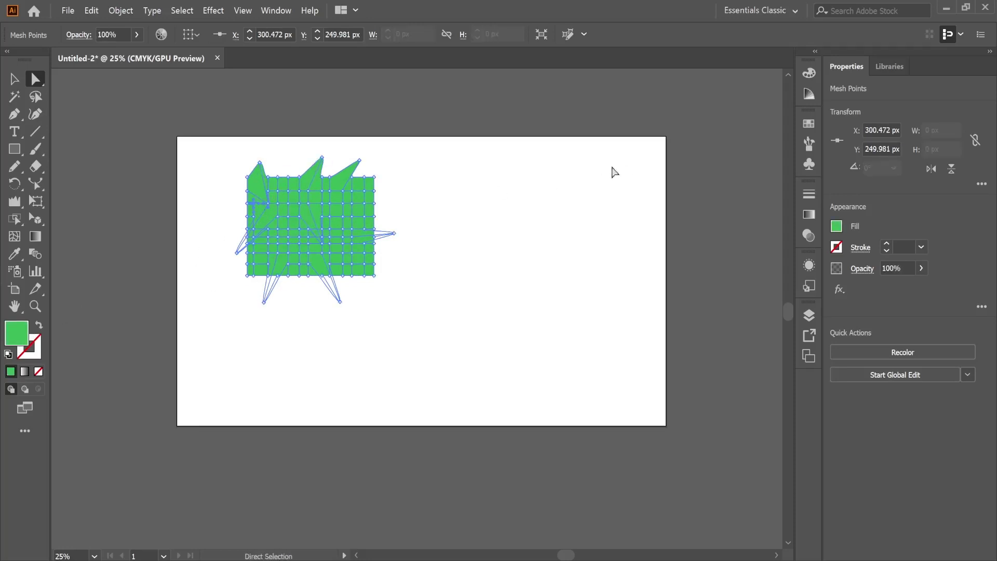
pyautogui.doubleClick(14, 335)
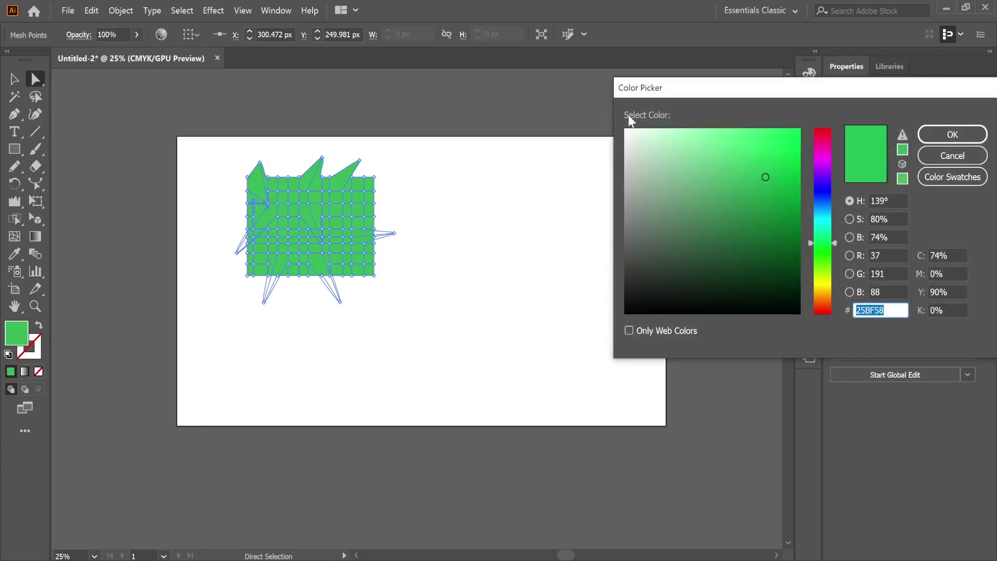
pyautogui.click(822, 191)
pyautogui.click(758, 141)
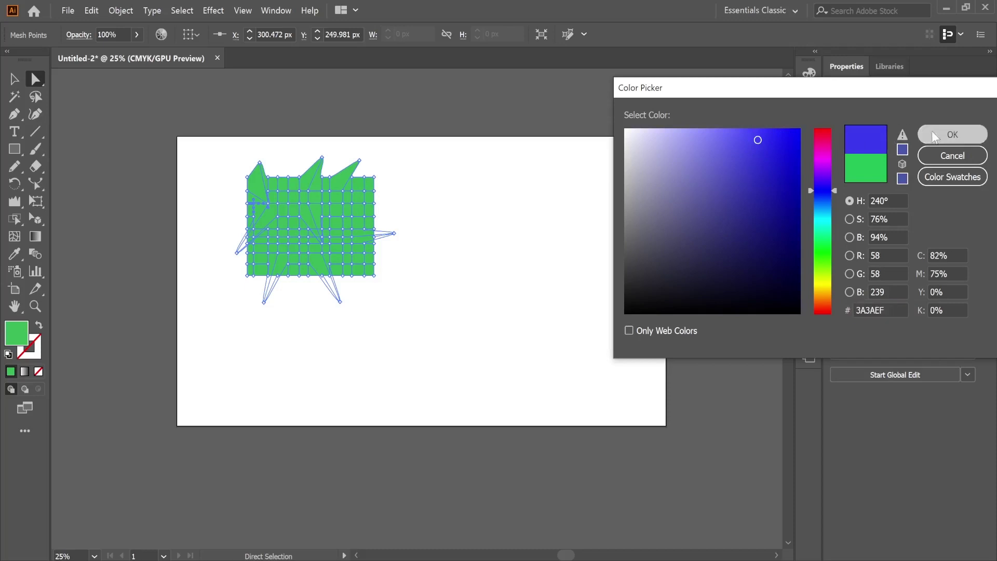
pyautogui.click(935, 135)
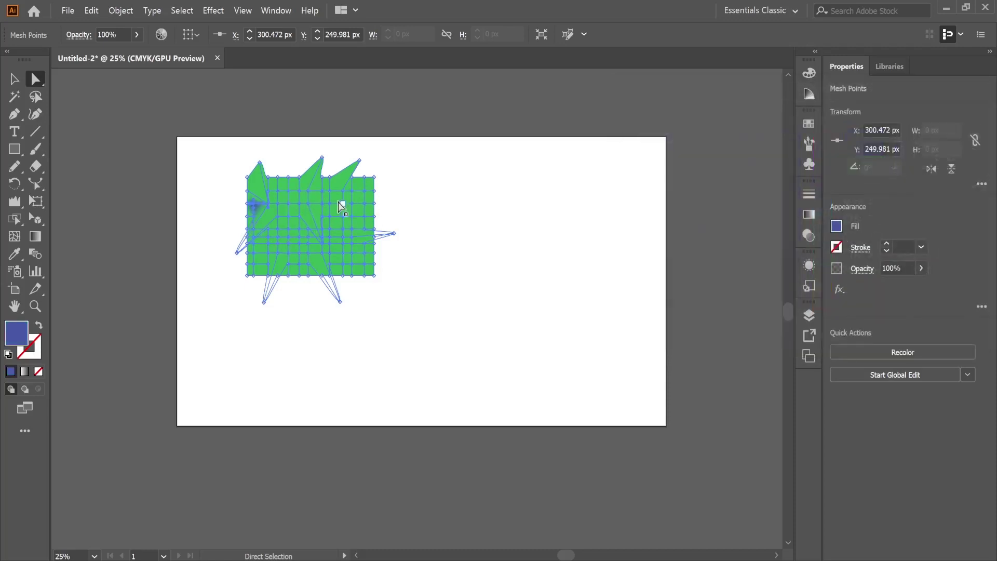
# Select the mesh point near the rectangle's center and color it yellow, EDBD24
pyautogui.click(322, 229)
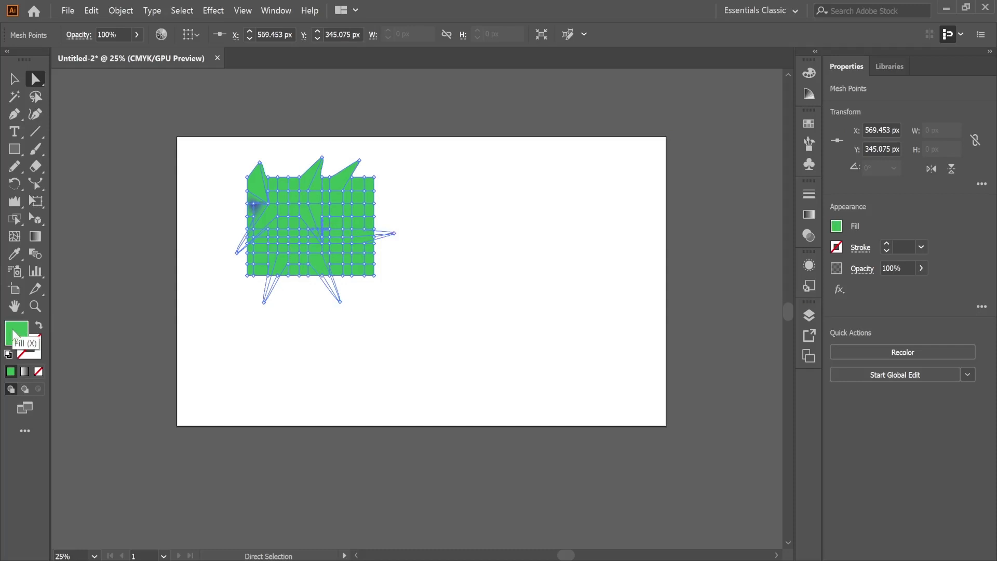
pyautogui.doubleClick(15, 333)
pyautogui.click(823, 290)
pyautogui.click(775, 141)
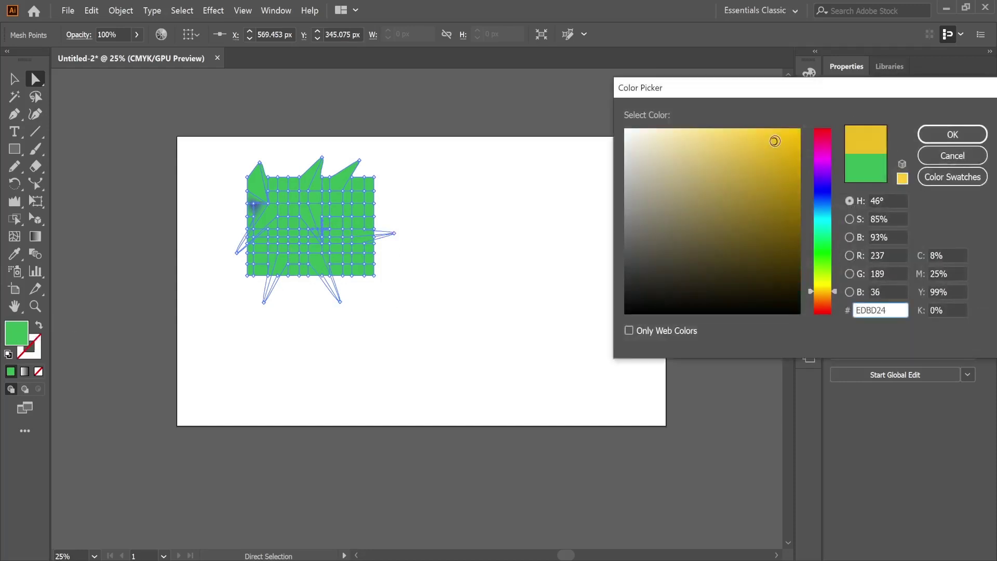
pyautogui.click(953, 135)
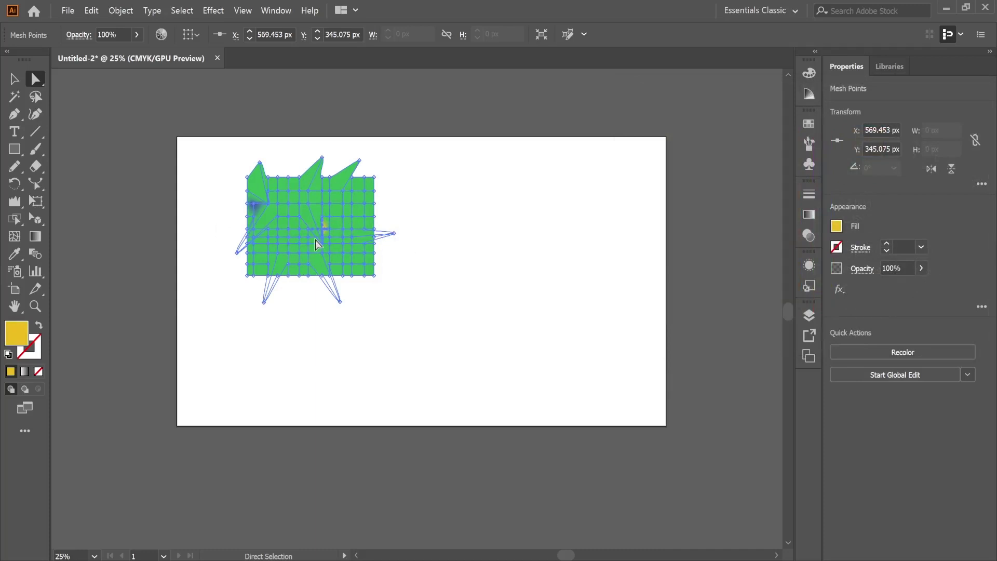
# Select the mesh point in the green shape's upper-right area and color it red, FF3E03
pyautogui.scroll(2, 316, 228)
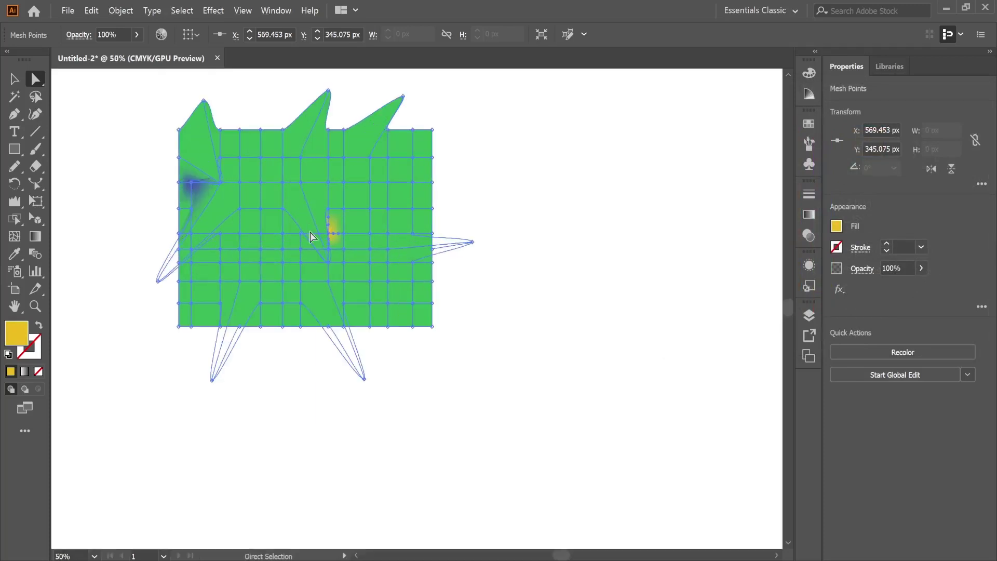
pyautogui.click(387, 184)
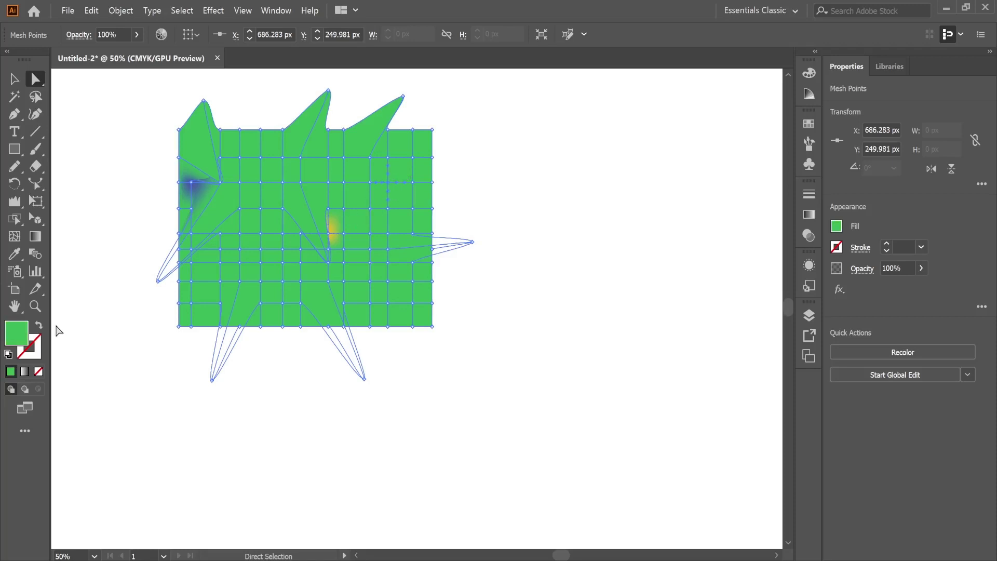
pyautogui.doubleClick(14, 333)
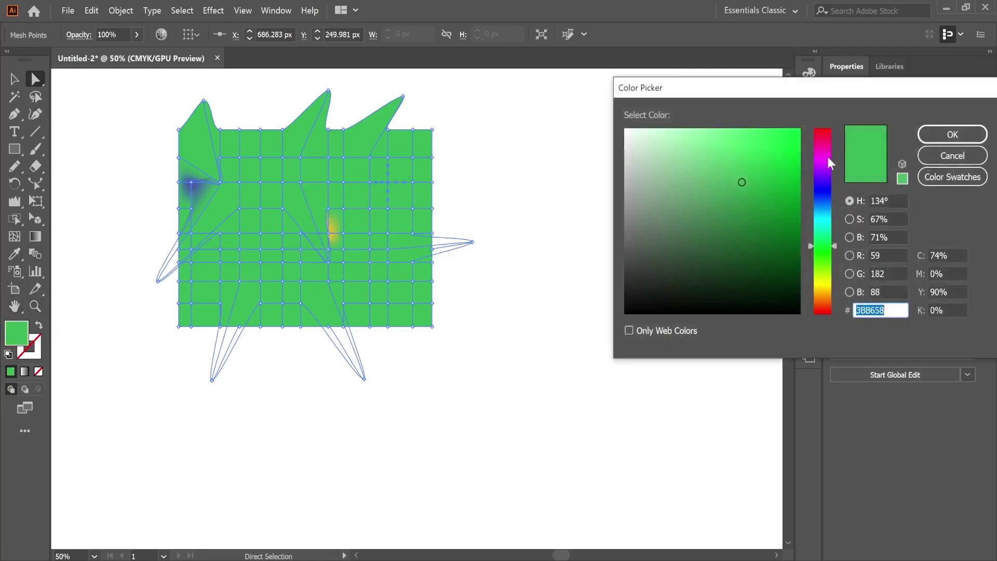
pyautogui.moveTo(826, 294); pyautogui.dragTo(824, 311)
pyautogui.click(781, 147)
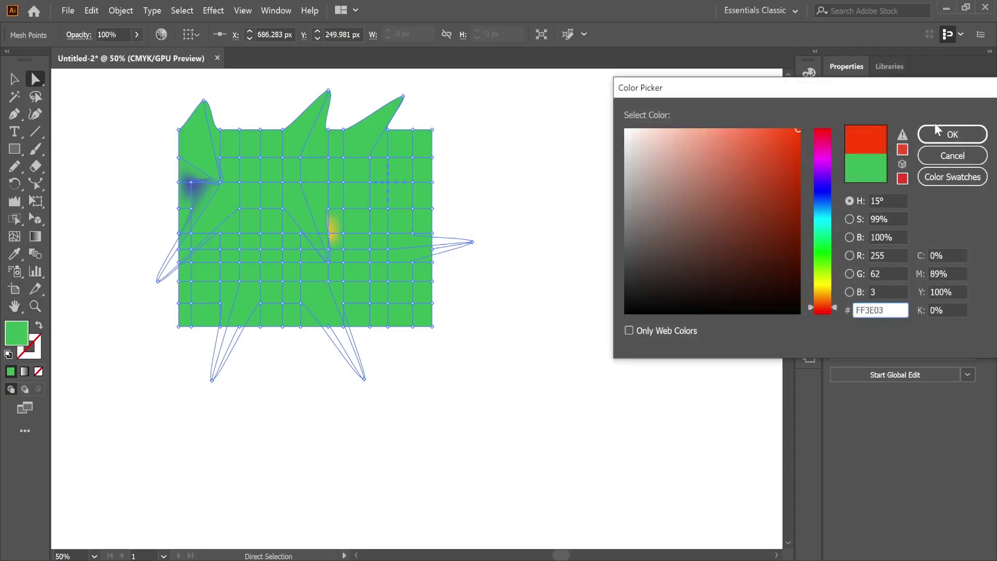
pyautogui.click(940, 134)
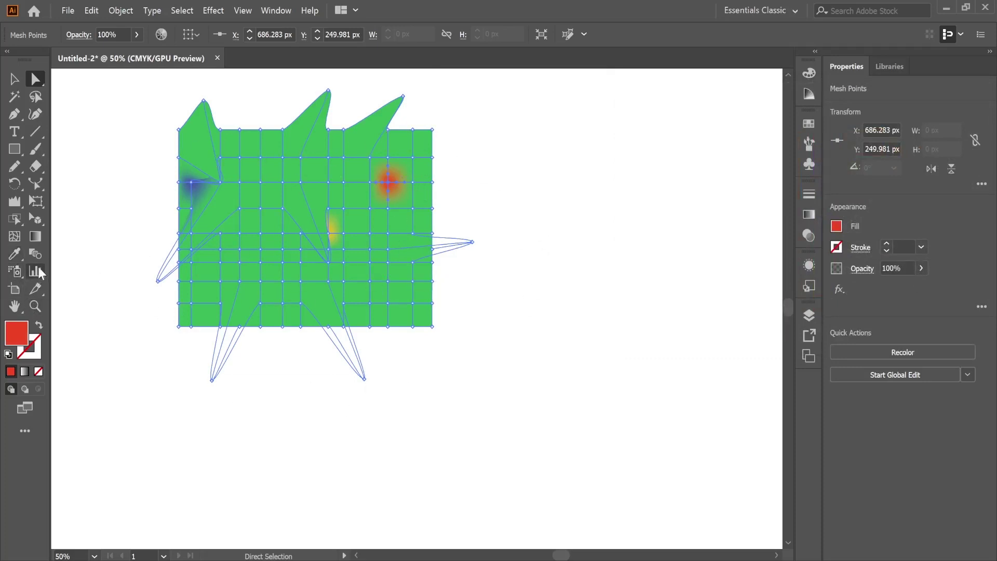
# Draw a rectangle about 272 by 136 px to the right of the green mesh shape
pyautogui.click(36, 239)
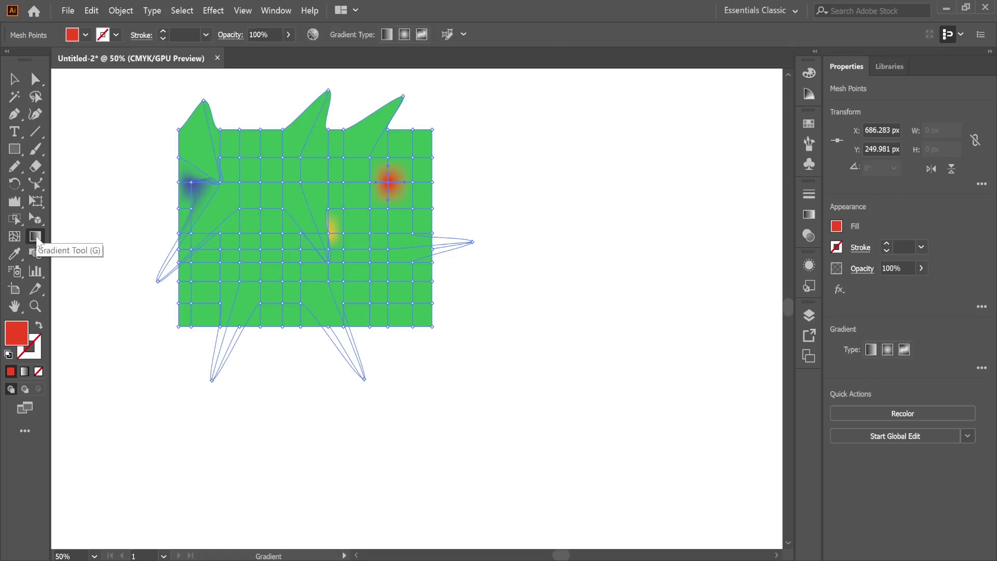
pyautogui.click(14, 150)
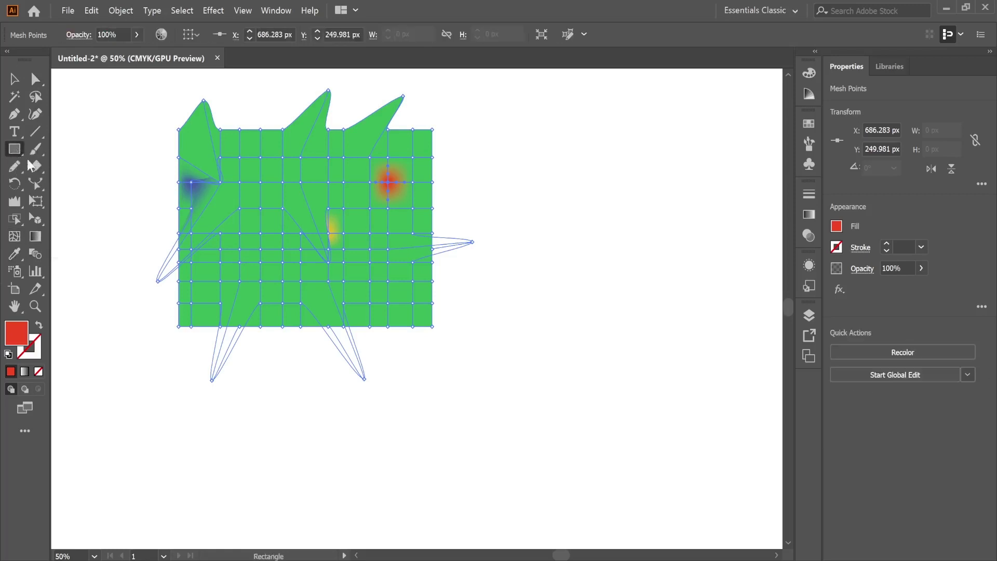
pyautogui.moveTo(527, 205)
pyautogui.mouseDown()
pyautogui.moveTo(587, 265)
pyautogui.moveTo(667, 277)
pyautogui.mouseUp()
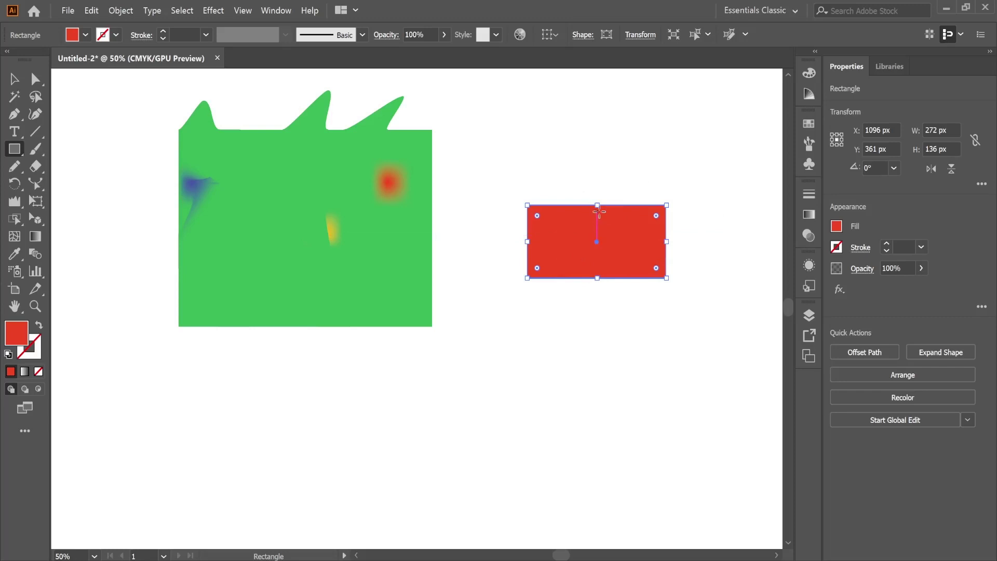
# Apply a linear white-to-black gradient fill to the new rectangle with the Gradient tool
pyautogui.click(35, 236)
pyautogui.doubleClick(35, 236)
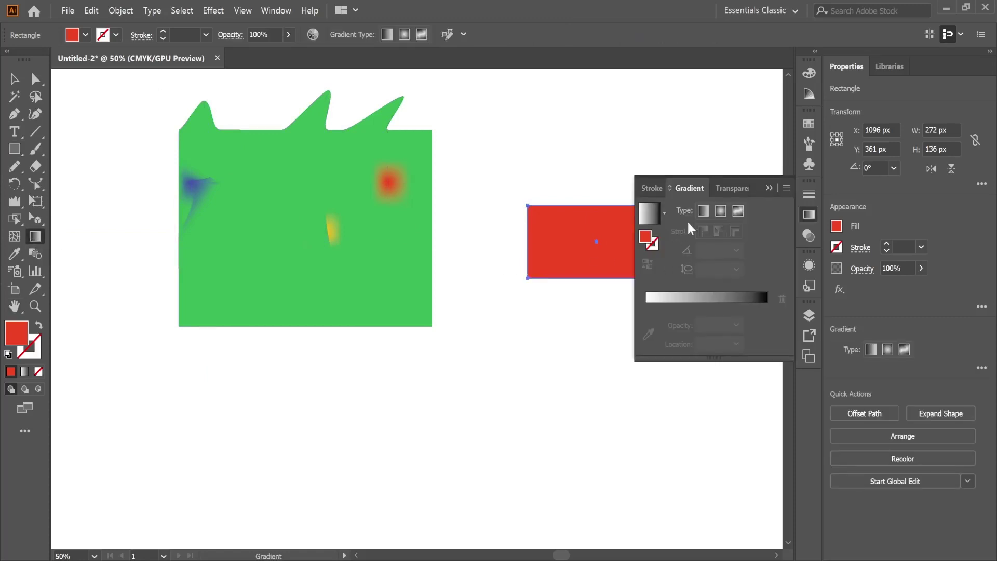
pyautogui.click(679, 302)
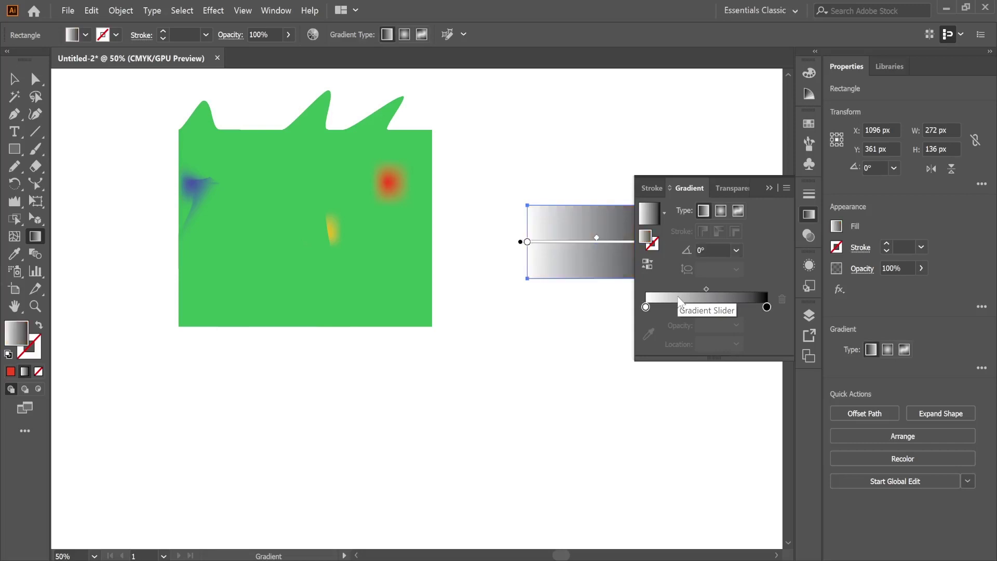
# Try a 1.57% black tint on the gradient's starting stop and return it to white
pyautogui.click(646, 307)
pyautogui.doubleClick(646, 307)
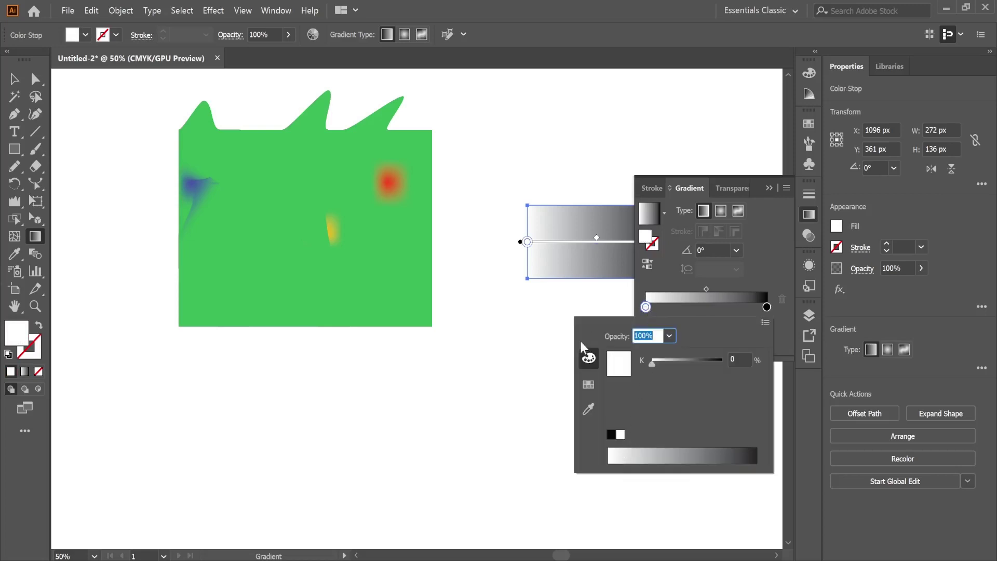
pyautogui.click(589, 365)
pyautogui.click(612, 458)
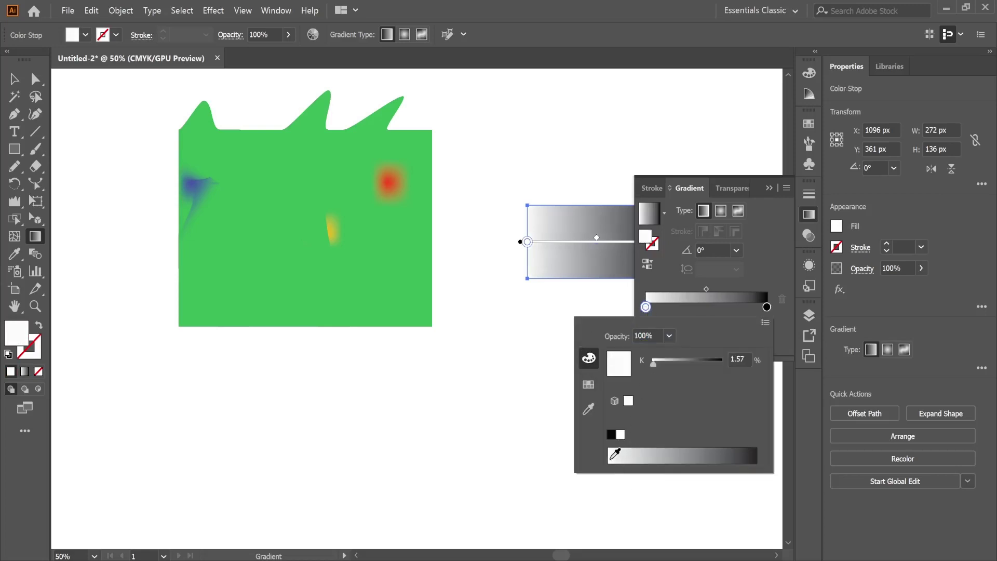
pyautogui.click(627, 400)
pyautogui.click(589, 409)
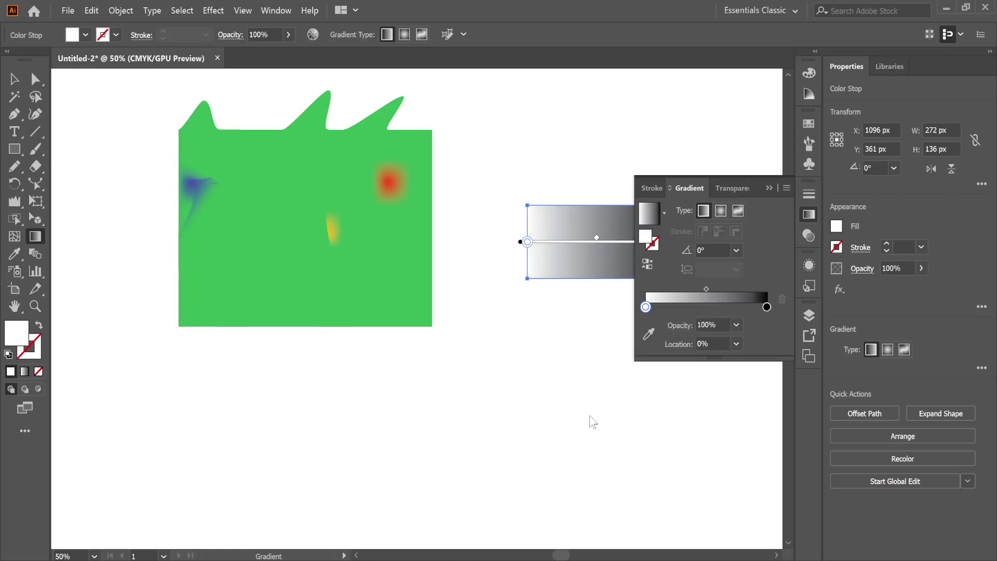
# Color the gradient's starting stop yellow and its ending stop magenta from the swatches
pyautogui.doubleClick(645, 307)
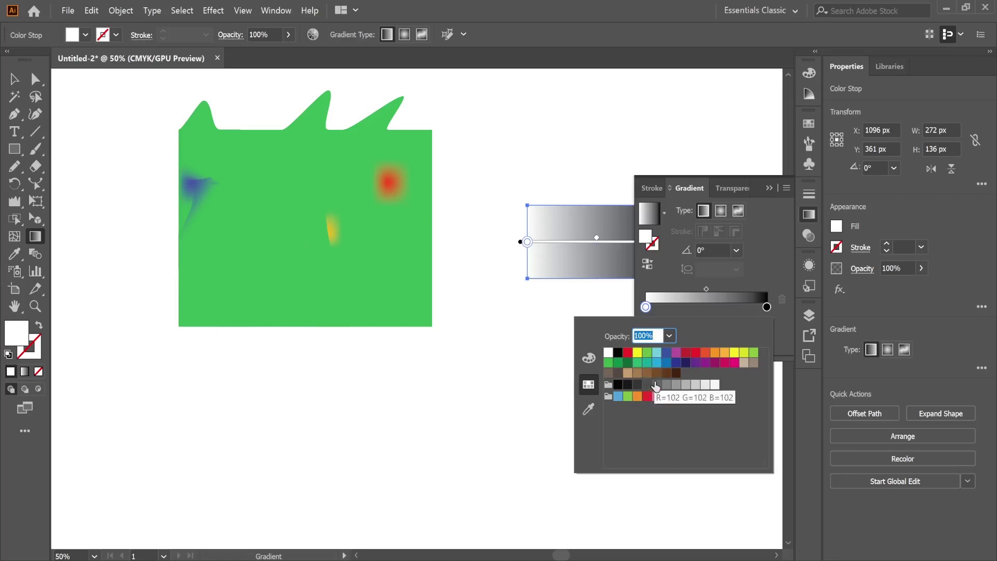
pyautogui.click(638, 353)
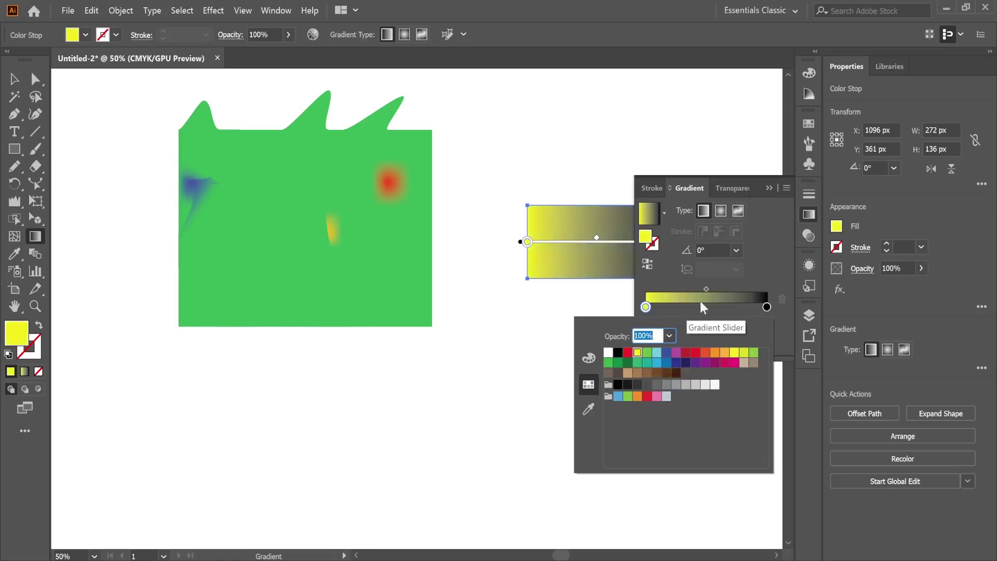
pyautogui.doubleClick(767, 307)
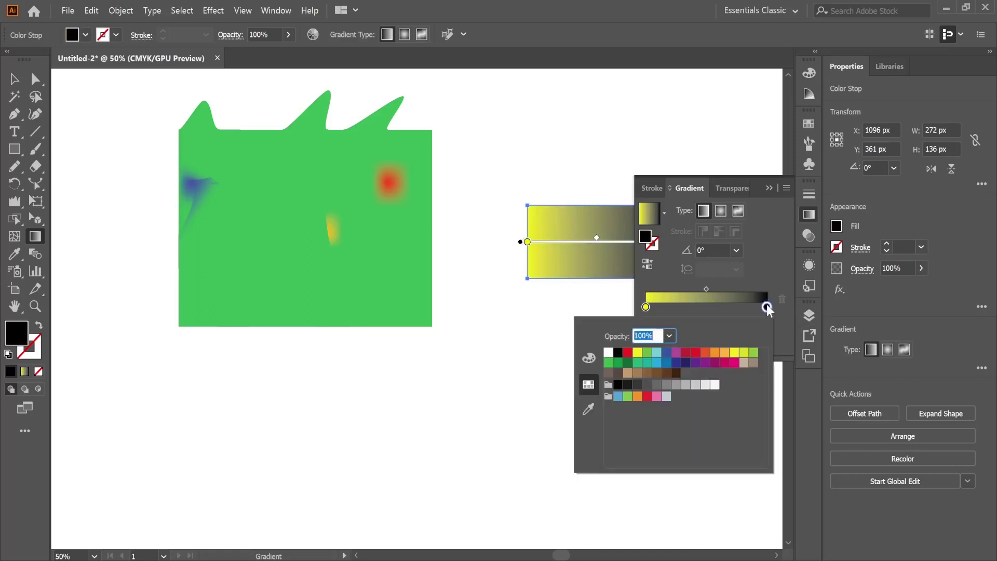
pyautogui.click(735, 363)
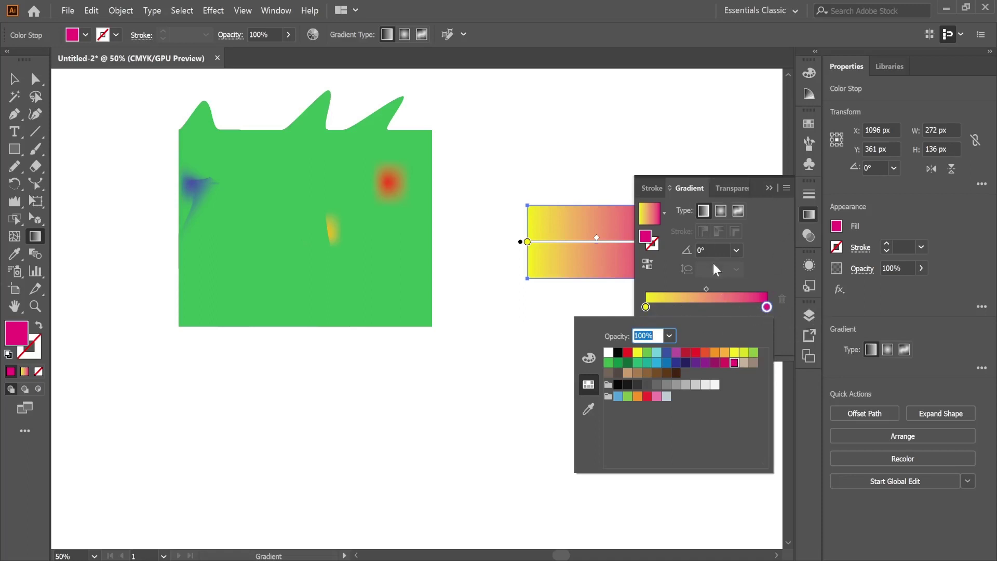
# Try the rectangle's linear gradient at an angle of 120° and at -90°
pyautogui.click(755, 246)
pyautogui.click(737, 250)
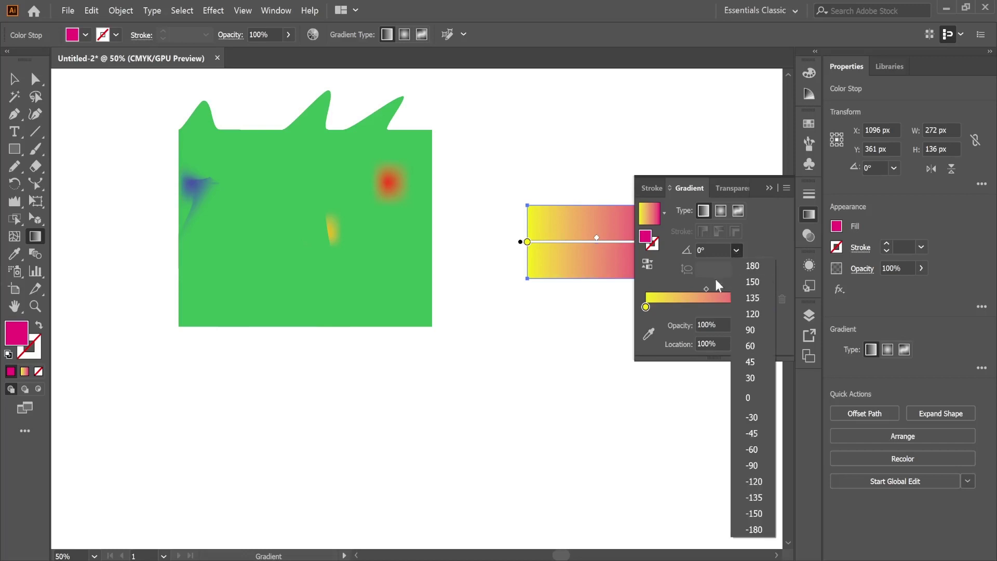
pyautogui.click(750, 314)
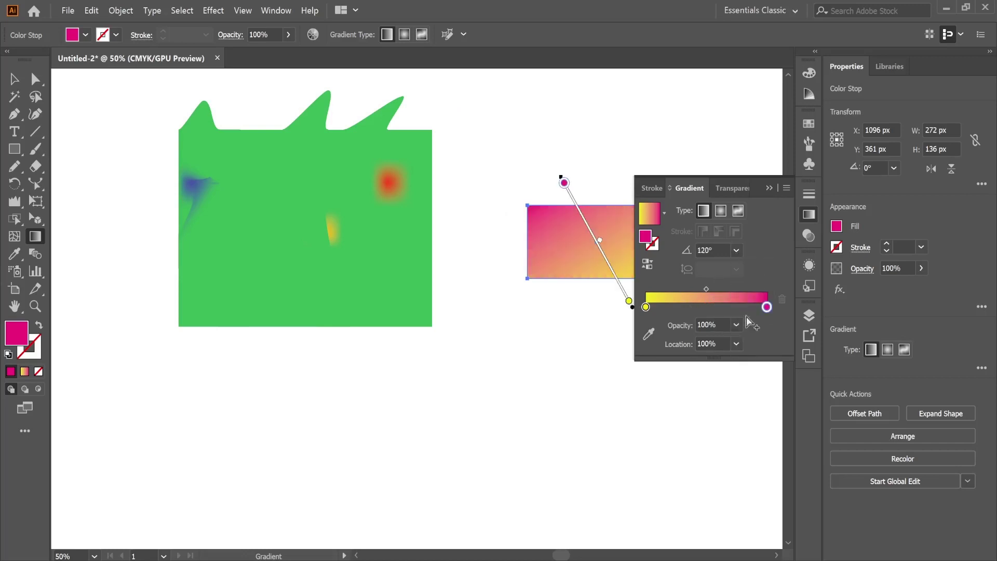
pyautogui.click(736, 250)
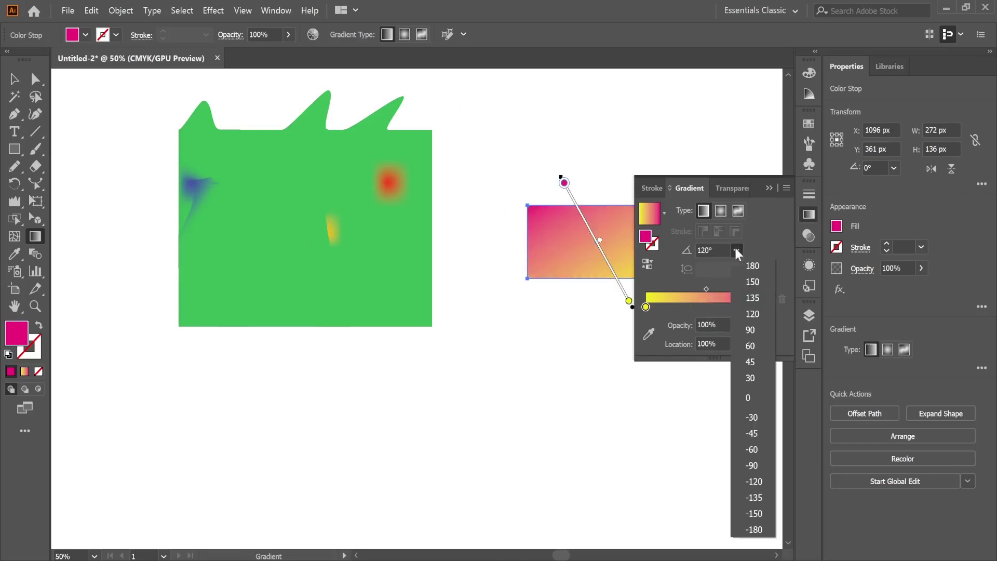
pyautogui.click(749, 465)
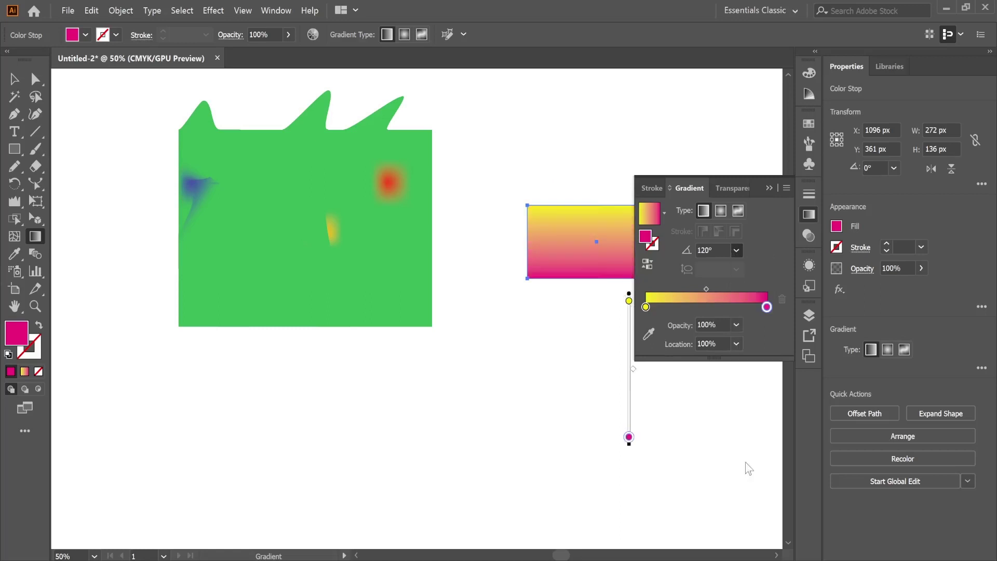
pyautogui.click(736, 252)
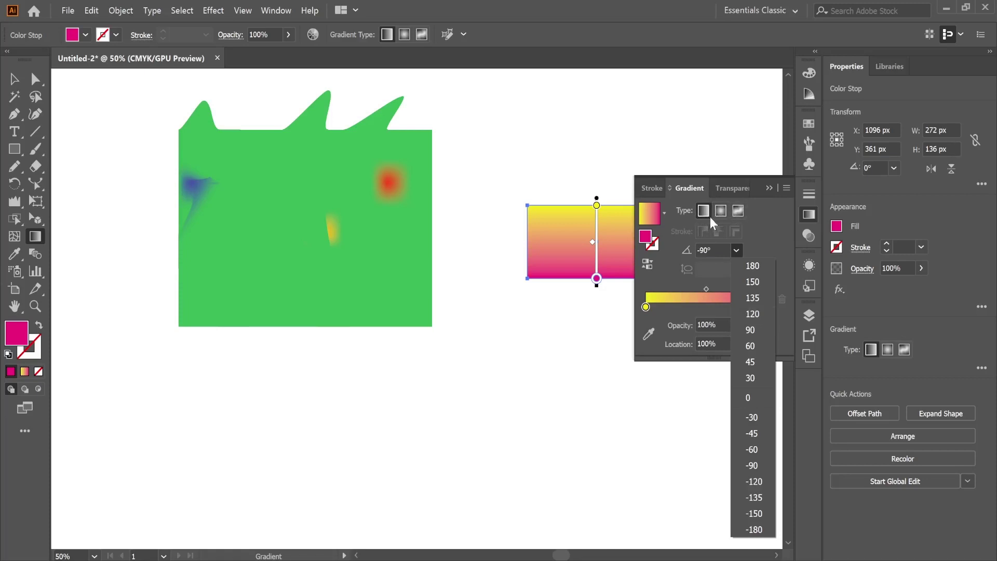
pyautogui.click(691, 186)
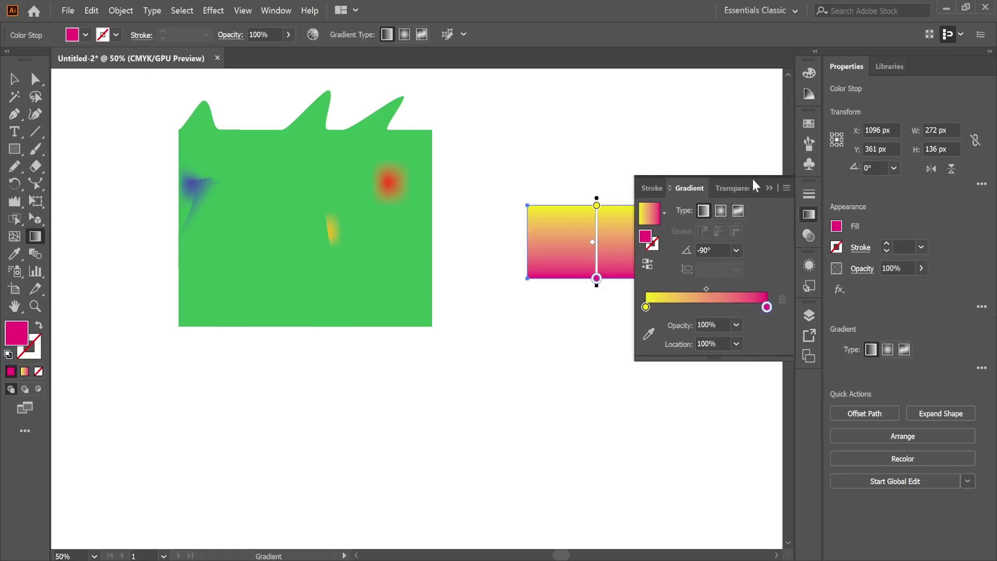
# Move the gradient settings clear of the rectangle, try the radial and freeform gradient types, and return to linear
pyautogui.moveTo(753, 179); pyautogui.dragTo(561, 330)
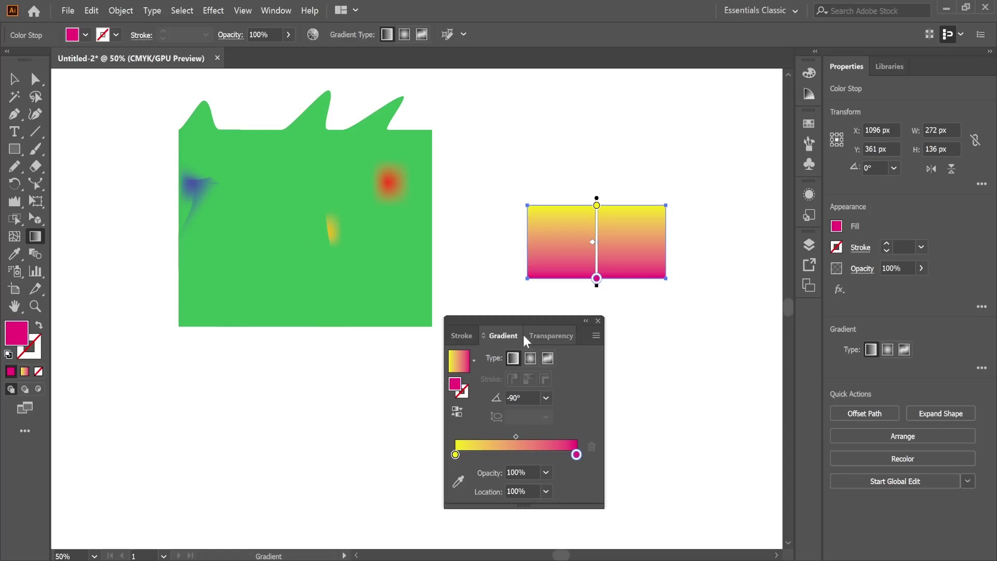
pyautogui.click(531, 358)
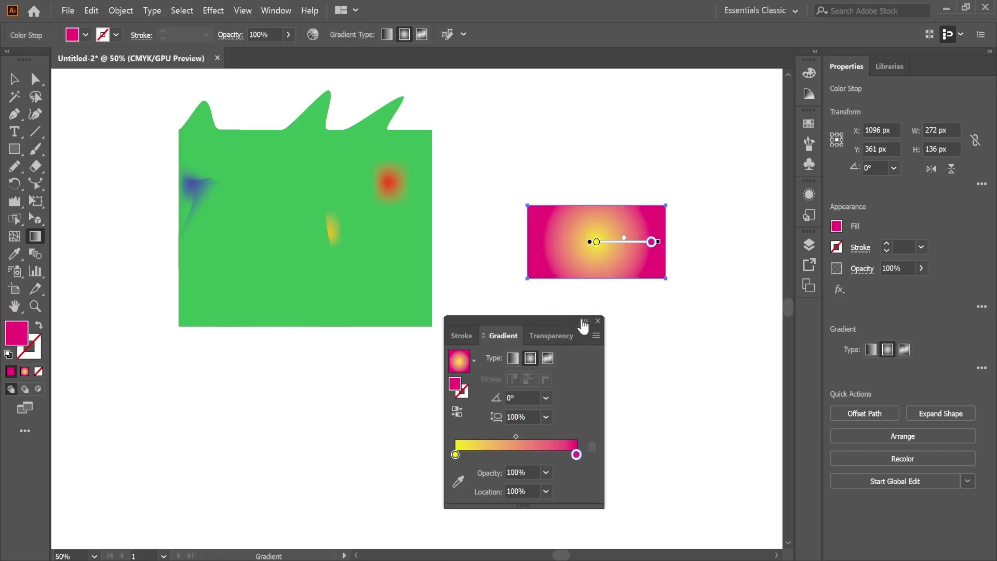
pyautogui.click(548, 358)
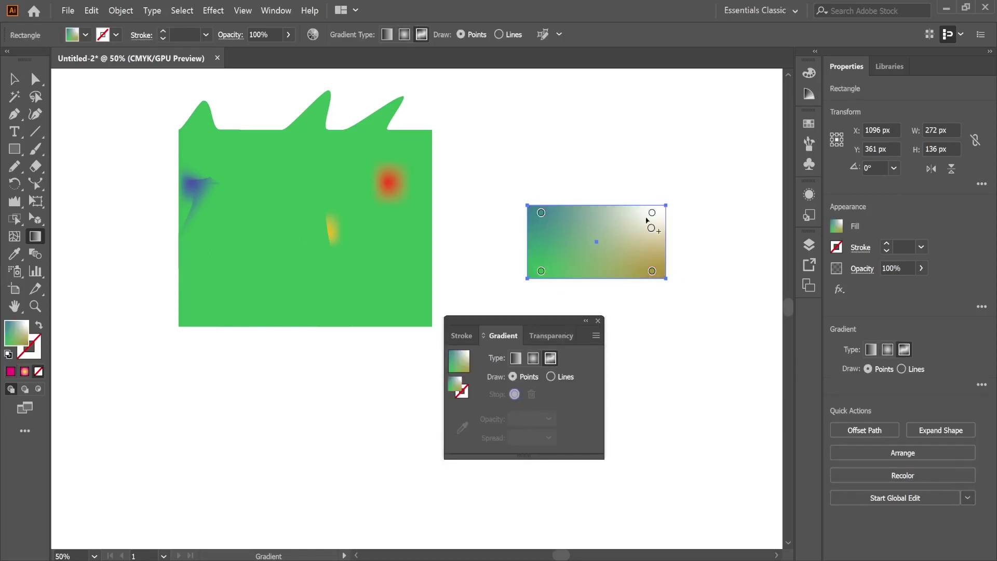
pyautogui.click(532, 360)
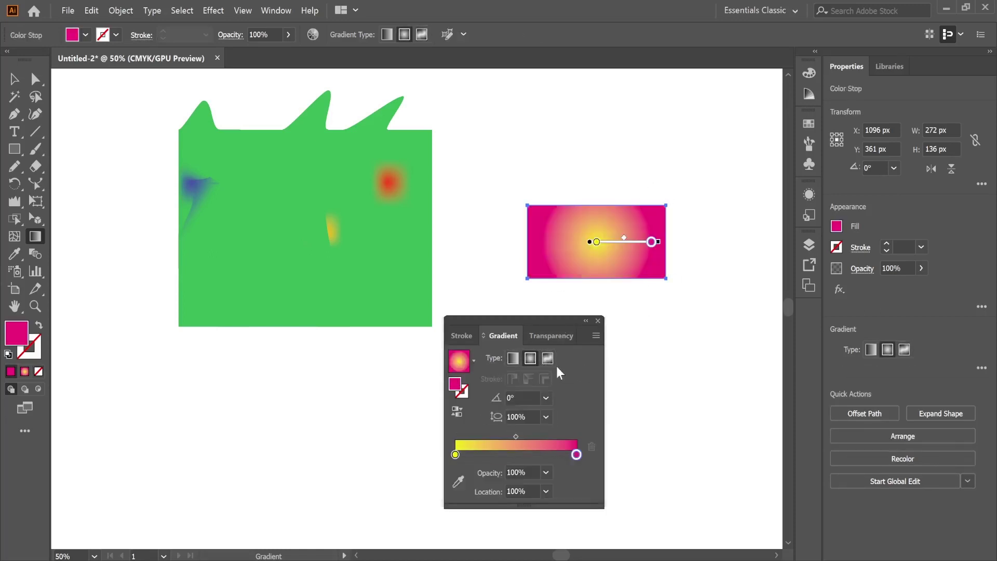
pyautogui.click(511, 360)
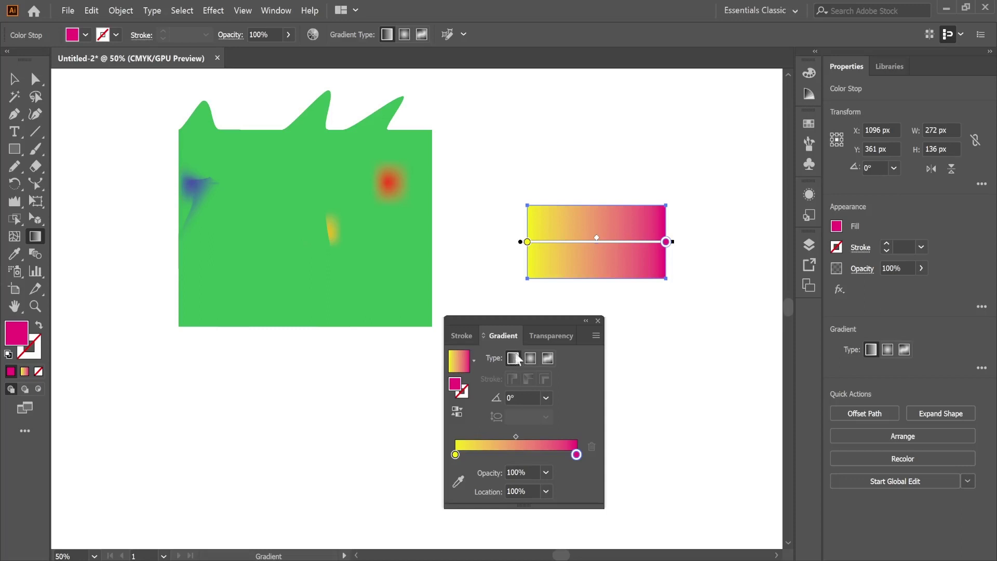
# Set the magenta gradient stop's opacity to 20% and its location to 40%
pyautogui.click(546, 472)
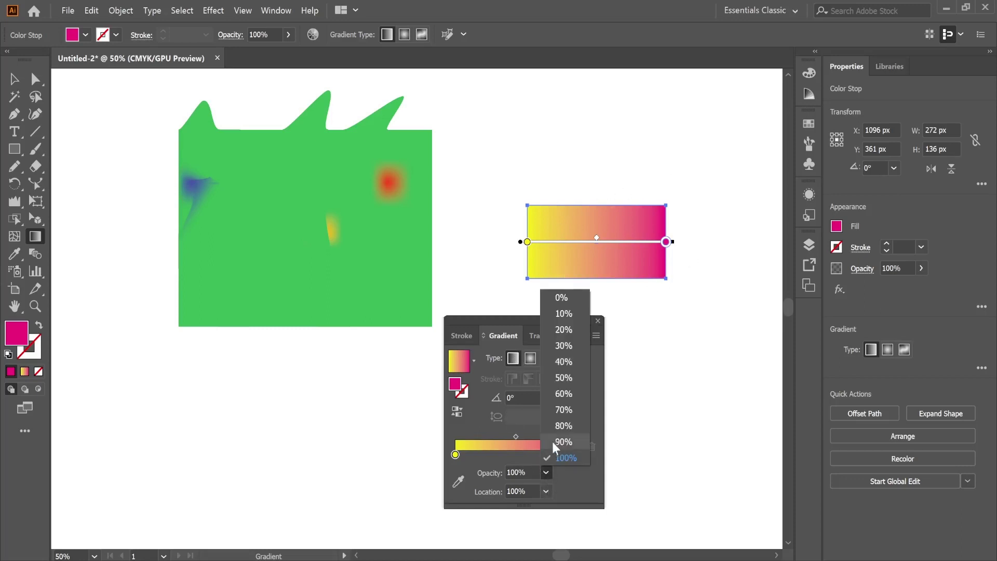
pyautogui.click(565, 330)
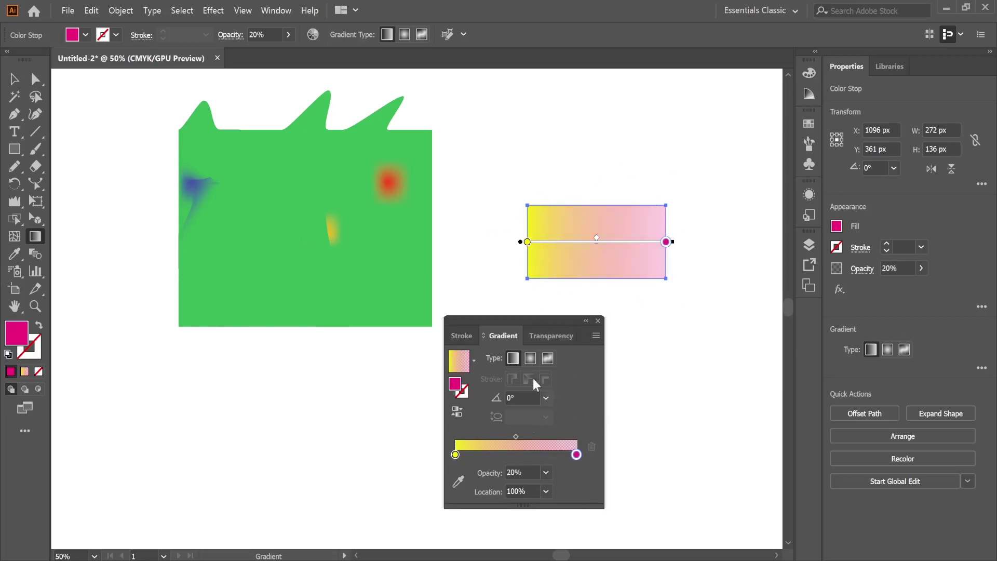
pyautogui.click(545, 492)
pyautogui.click(535, 488)
pyautogui.click(546, 491)
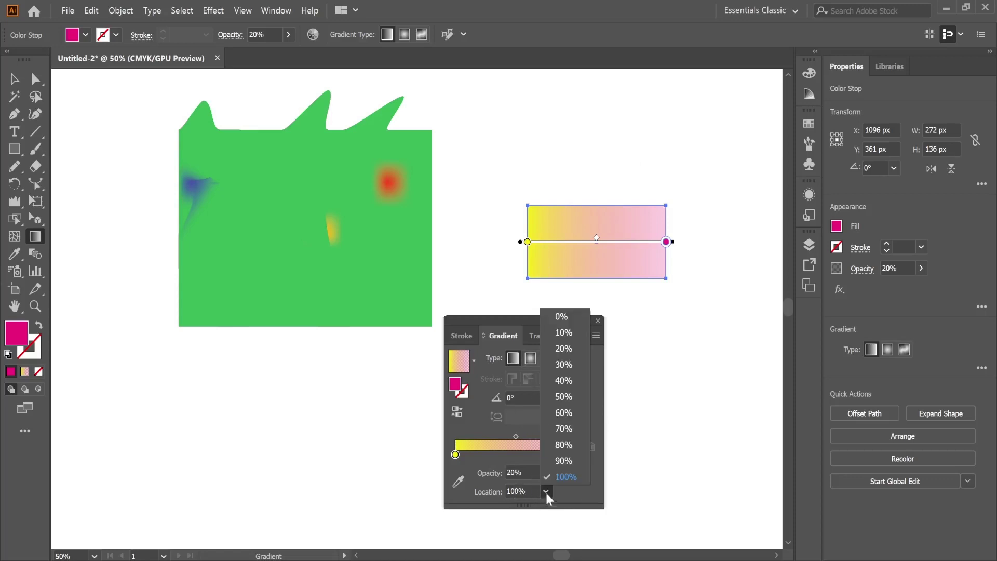
pyautogui.click(564, 381)
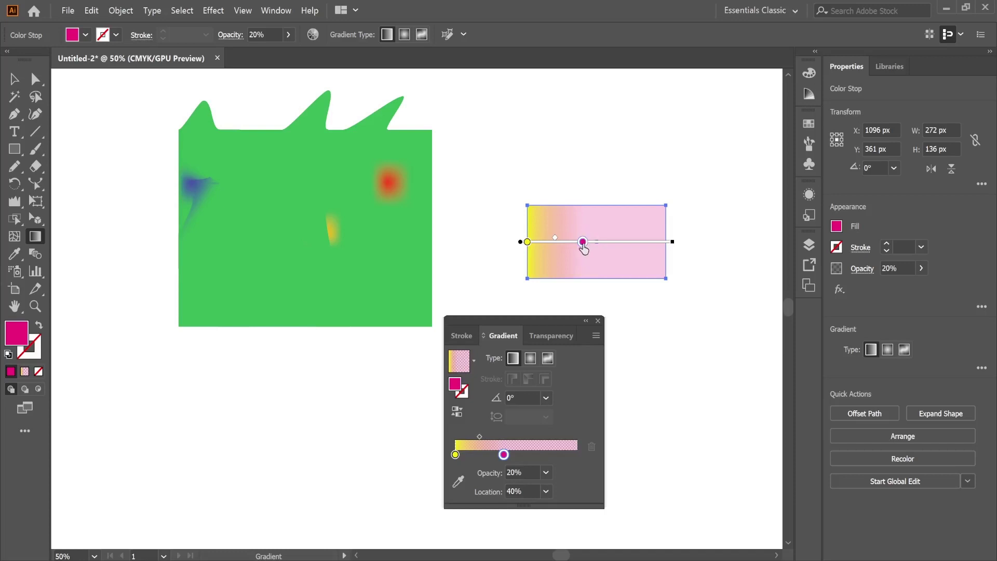
# Slide the magenta stop along the rectangle's gradient line to a location of about 46% and close the gradient settings
pyautogui.moveTo(583, 242)
pyautogui.mouseDown()
pyautogui.moveTo(615, 249)
pyautogui.moveTo(592, 242)
pyautogui.mouseUp()
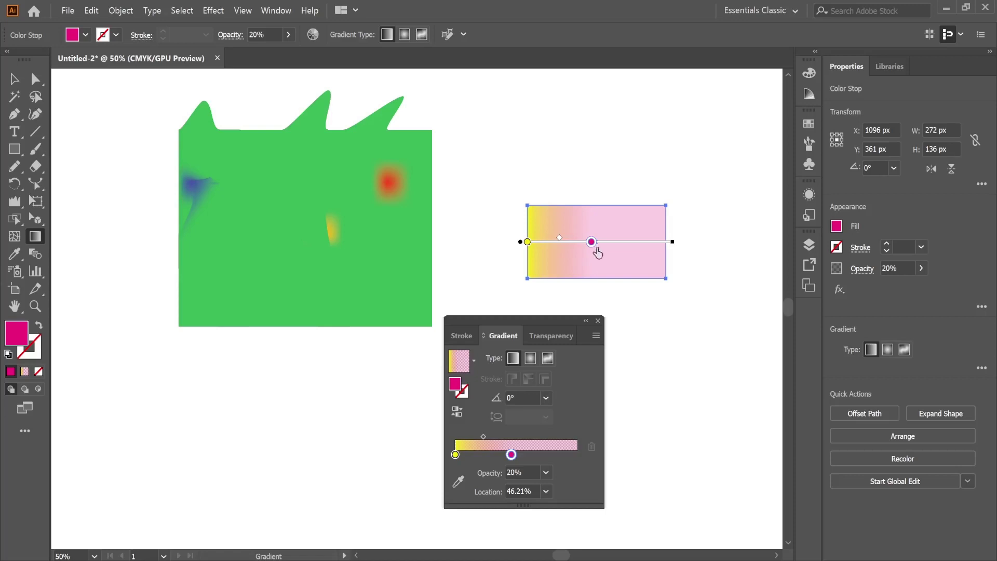
pyautogui.click(461, 335)
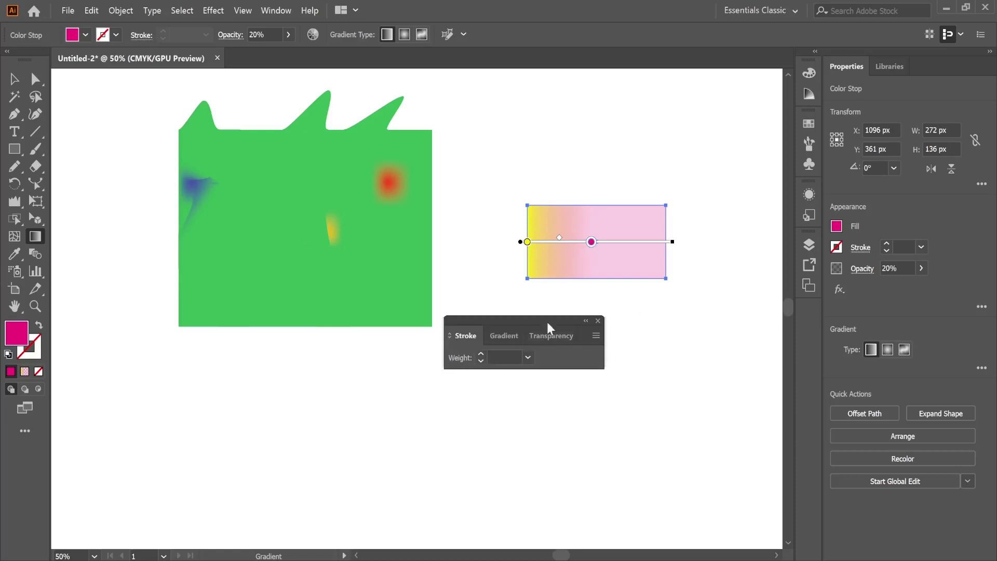
pyautogui.click(598, 321)
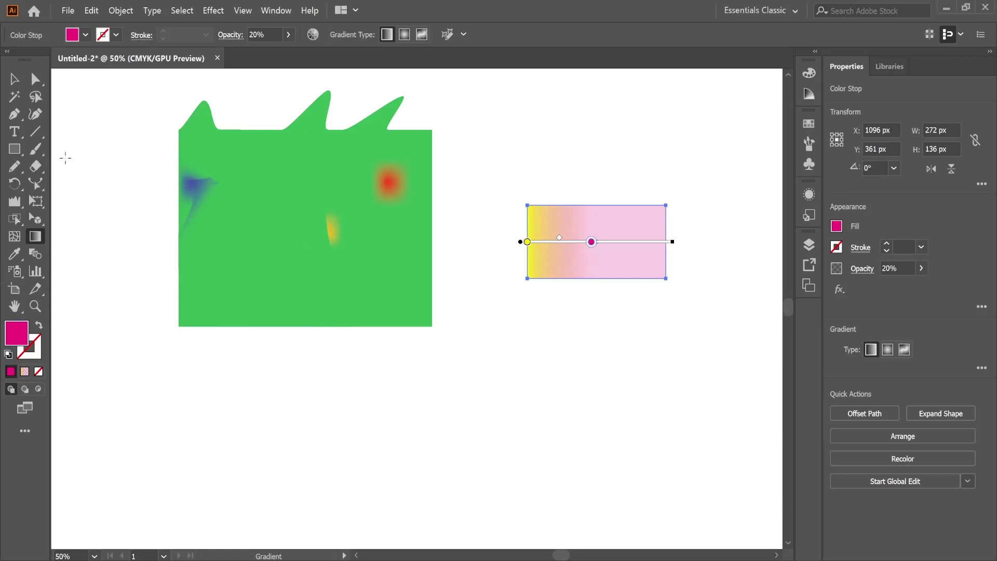
# Draw a rectangle about 197 by 106 px below the green mesh shape and give it a solid magenta fill
pyautogui.press('v')
pyautogui.click(104, 207)
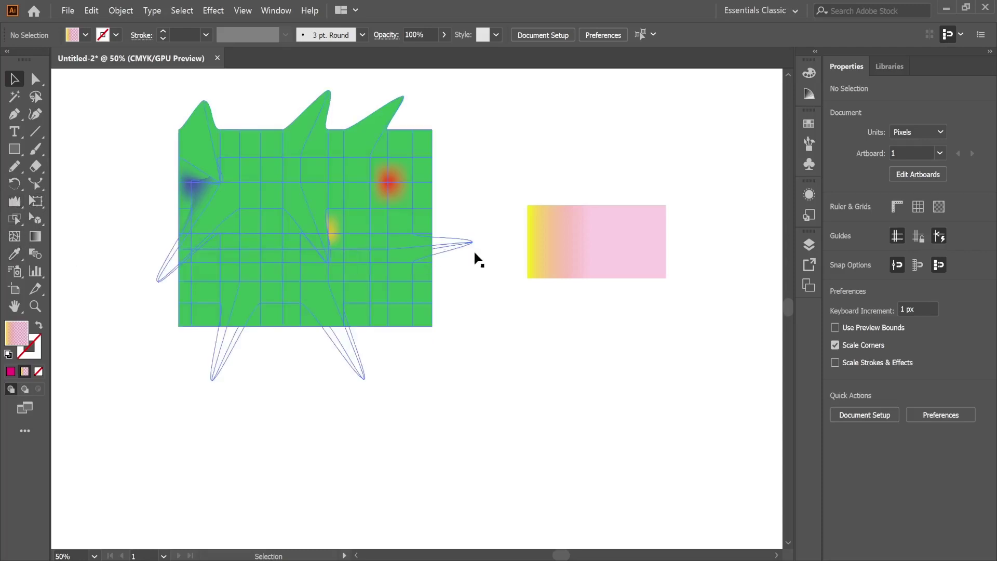
pyautogui.click(15, 253)
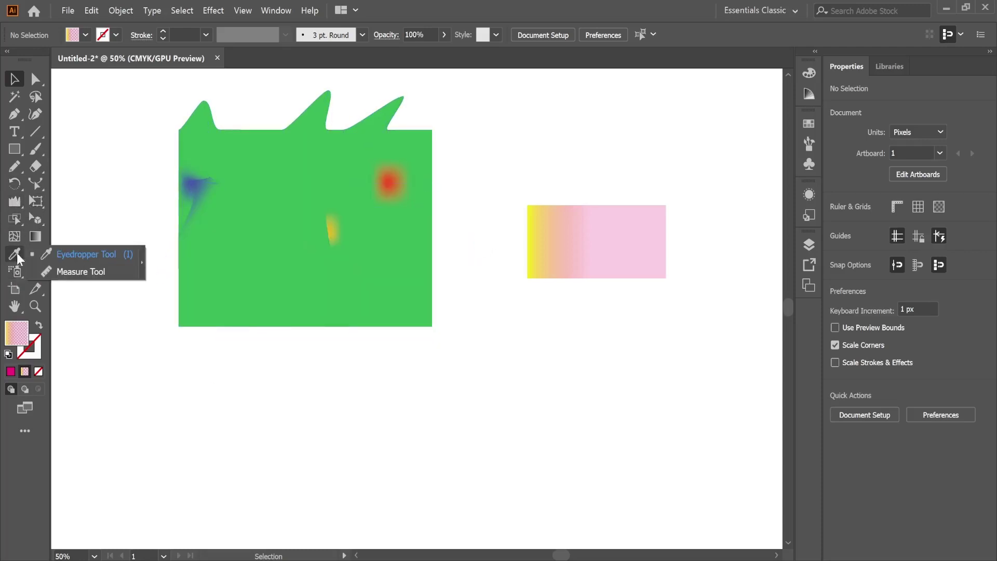
pyautogui.click(102, 257)
pyautogui.moveTo(15, 153); pyautogui.dragTo(72, 151)
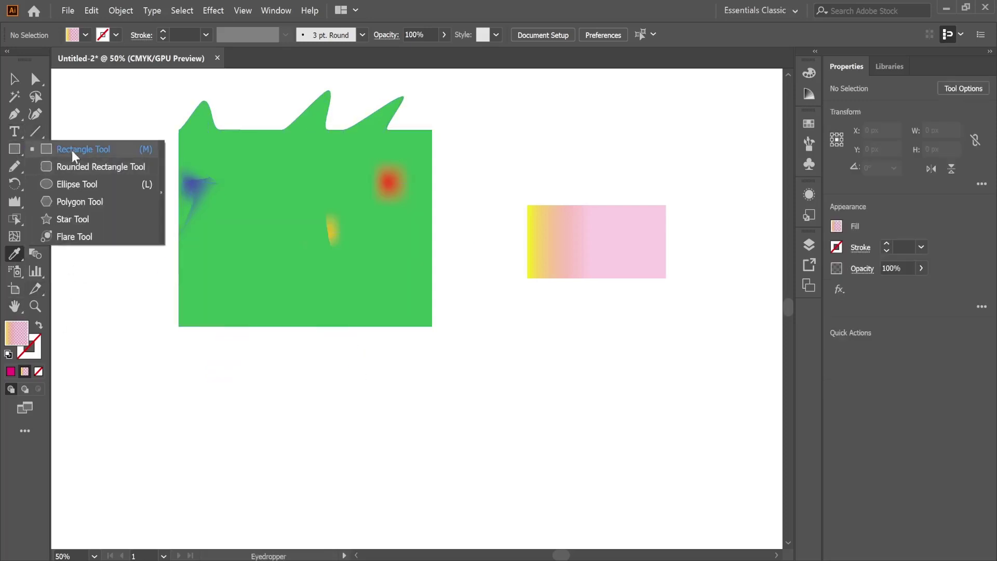
pyautogui.moveTo(237, 428); pyautogui.dragTo(338, 485)
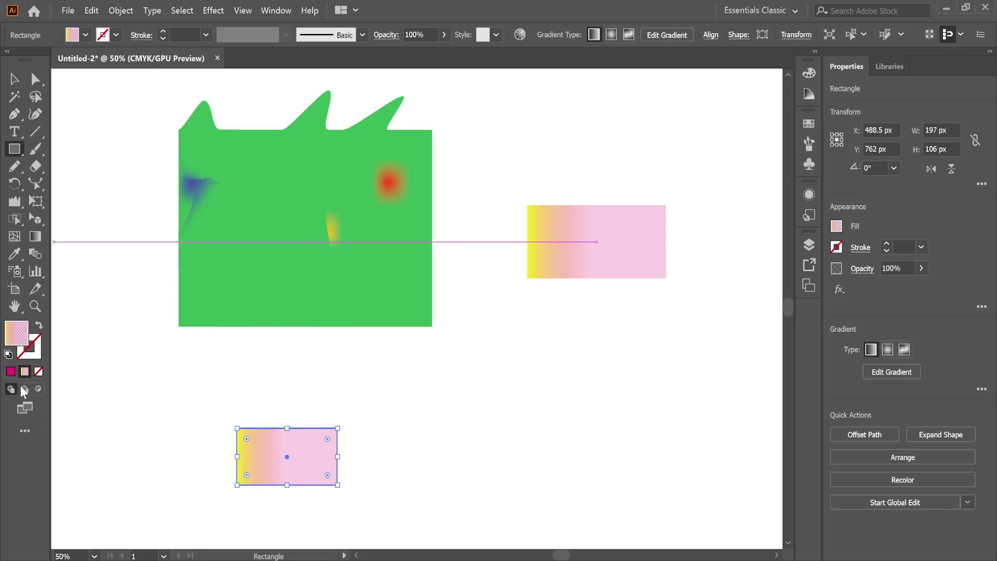
pyautogui.click(11, 371)
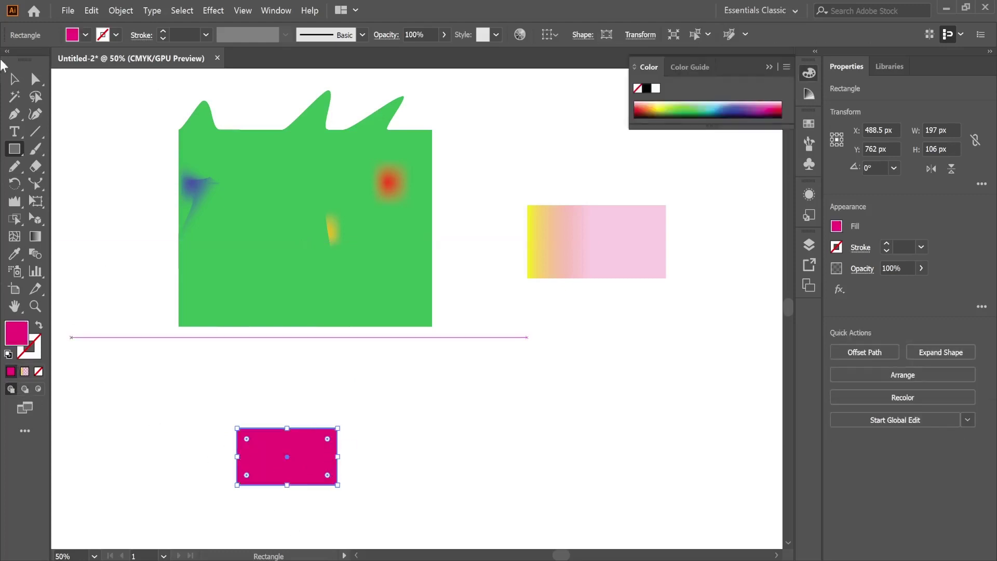
pyautogui.click(14, 78)
pyautogui.click(216, 510)
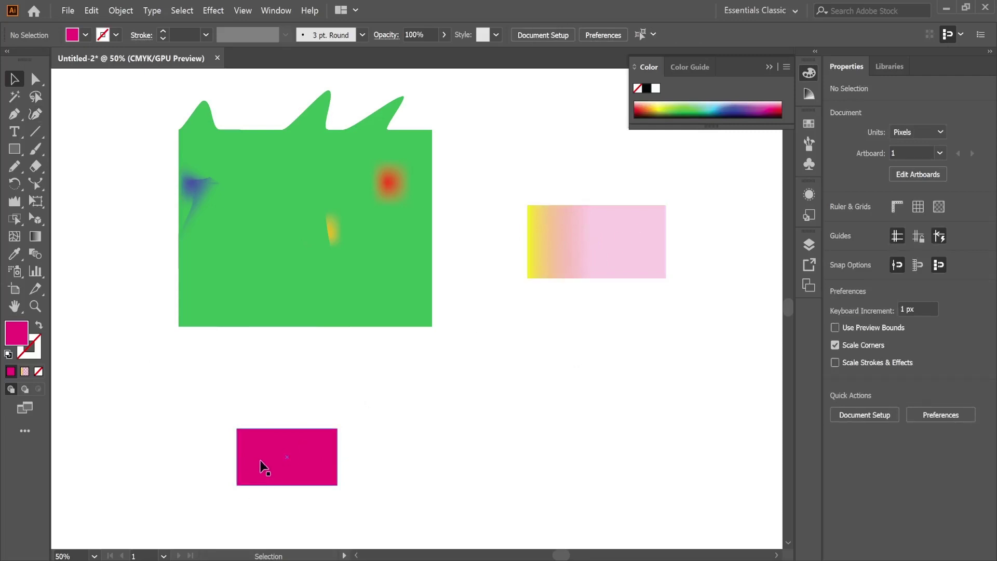
# Try the Eyedropper on the gradient rectangle and on the magenta rectangle with nothing selected
pyautogui.click(14, 254)
pyautogui.click(581, 232)
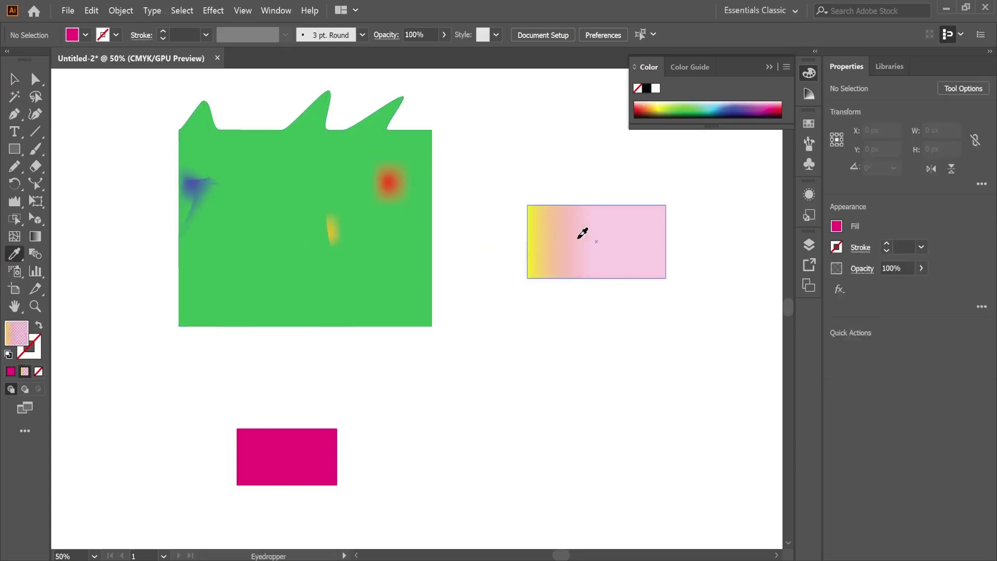
pyautogui.click(320, 452)
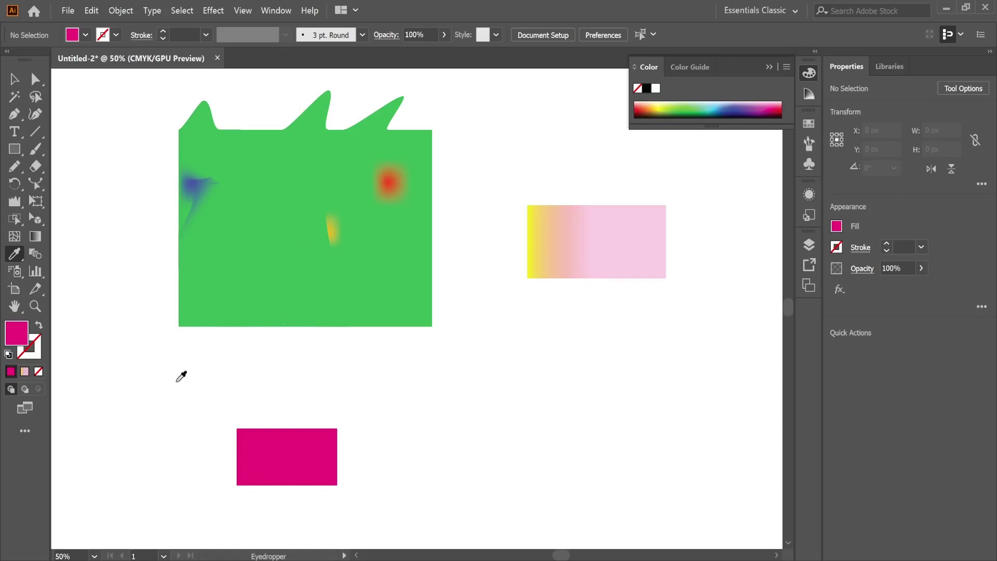
# Copy the larger rectangle's yellow-to-pink gradient onto the magenta rectangle with the Eyedropper
pyautogui.click(14, 79)
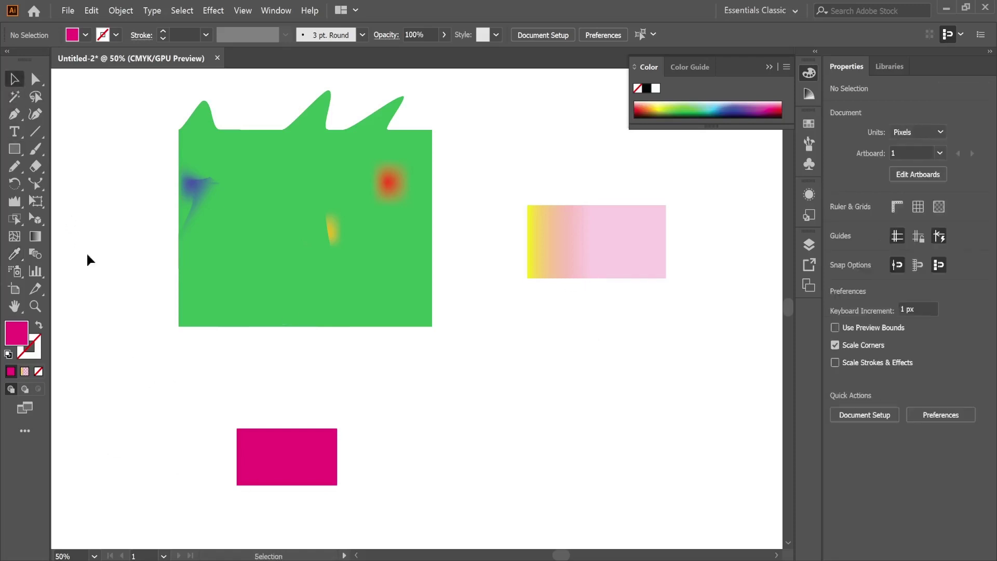
pyautogui.click(288, 483)
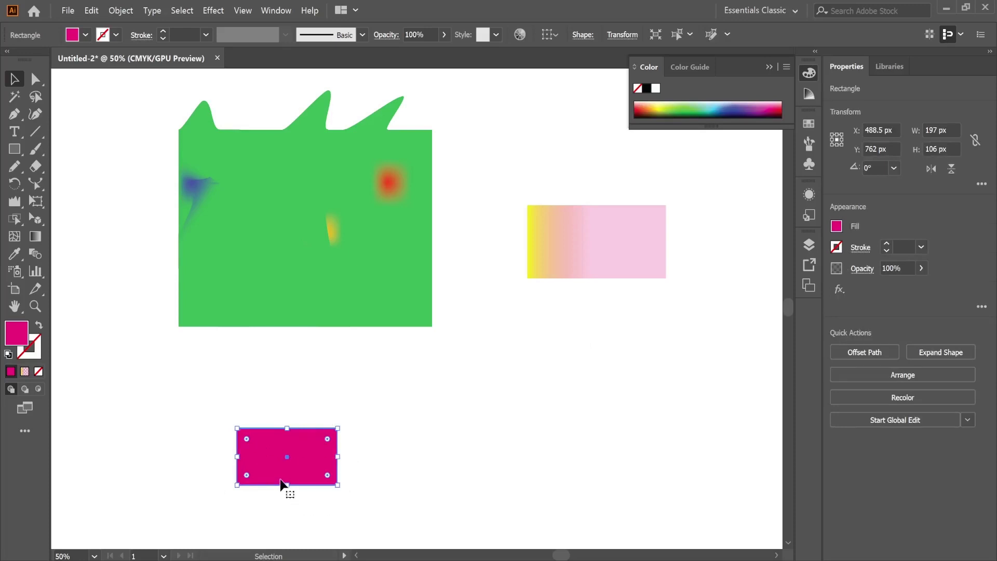
pyautogui.click(15, 253)
pyautogui.click(606, 256)
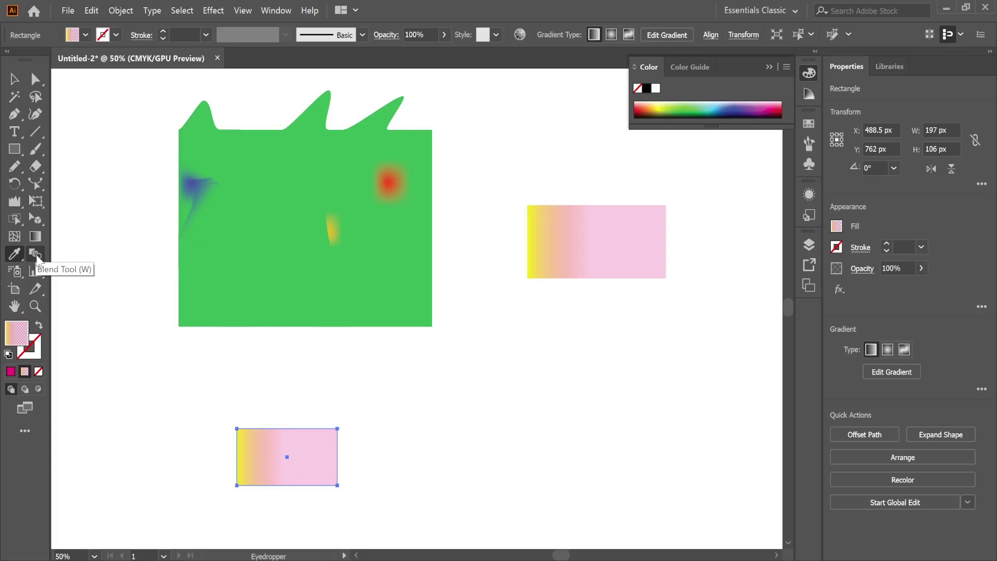
# Draw a star about 112 px wide below the gradient rectangle and a smaller one about 41 px wide beneath it
pyautogui.click(15, 149)
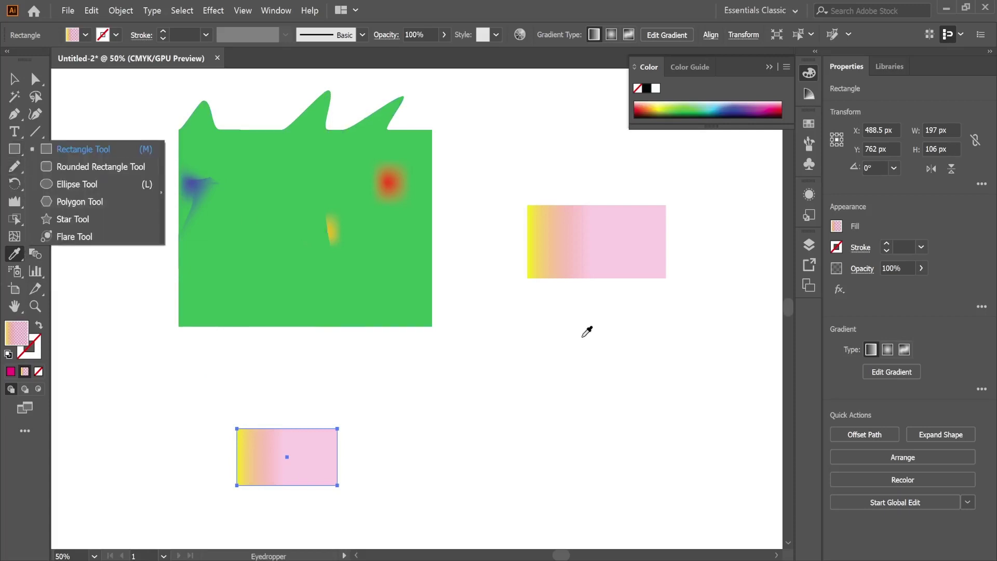
pyautogui.click(100, 220)
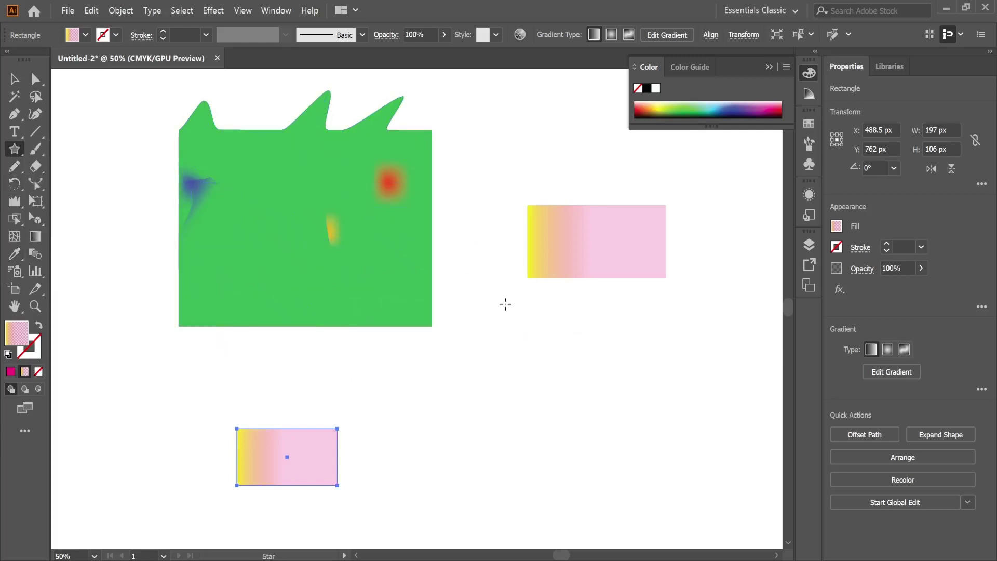
pyautogui.moveTo(505, 304); pyautogui.dragTo(515, 334)
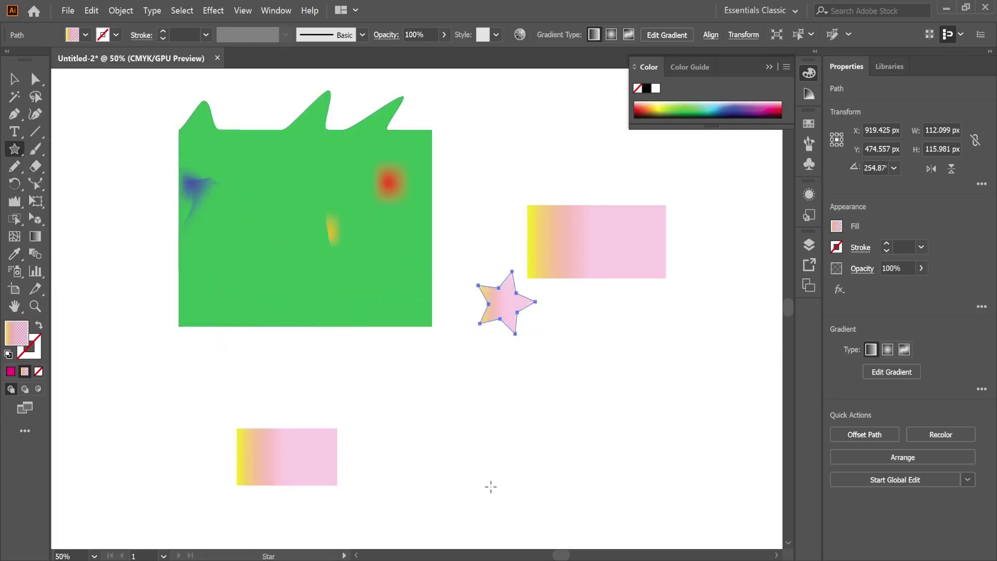
pyautogui.moveTo(493, 467); pyautogui.dragTo(496, 479)
# Select both stars, blend the small one into the large one with the Blend tool, and deselect the result
pyautogui.click(15, 82)
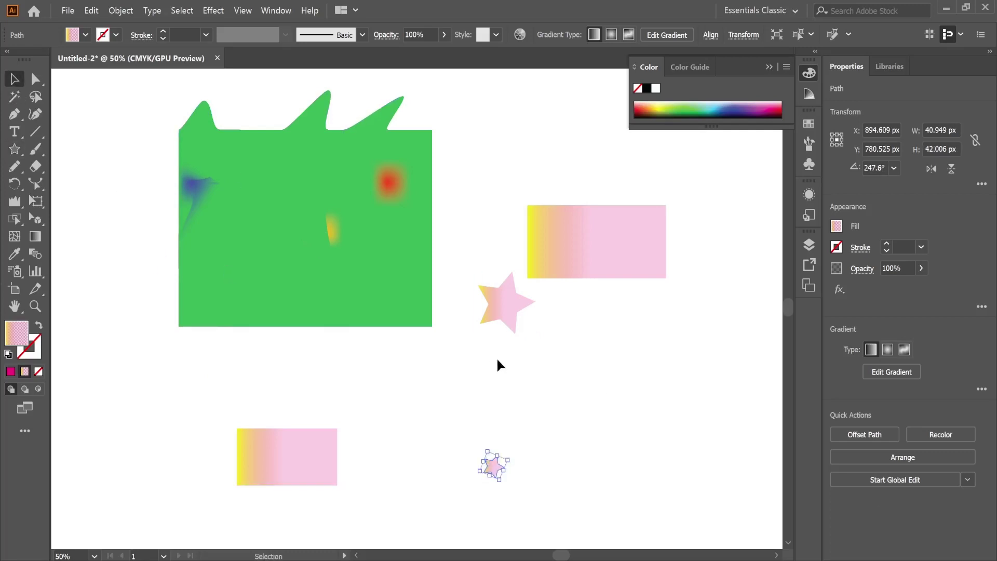
pyautogui.click(499, 356)
pyautogui.click(500, 301)
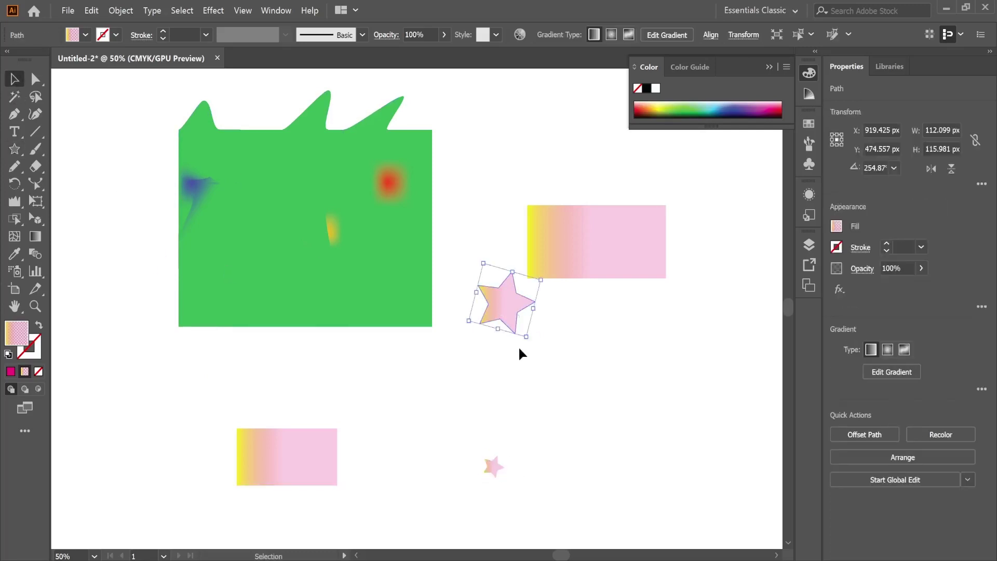
pyautogui.keyDown('shift'); pyautogui.click(496, 467); pyautogui.keyUp('shift')
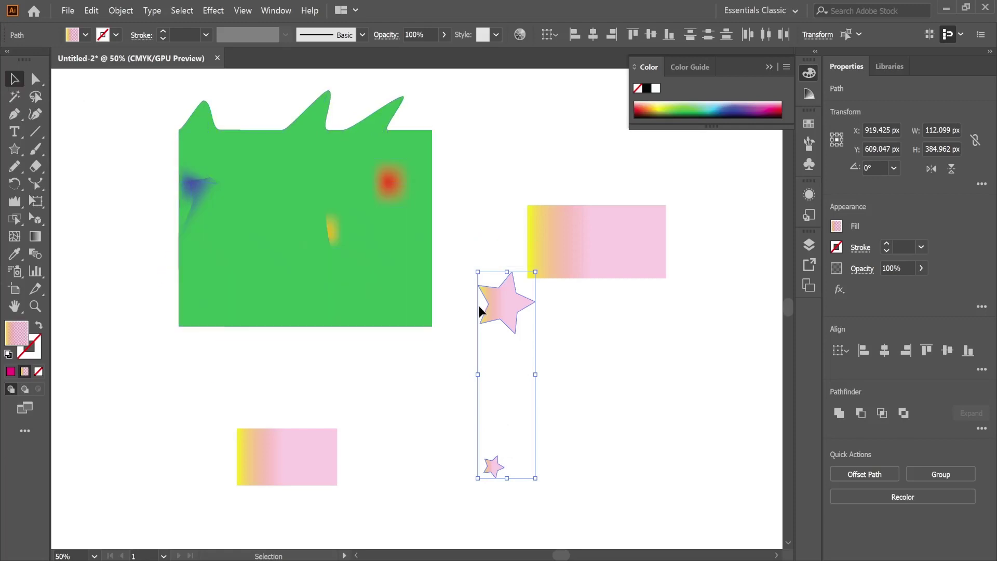
pyautogui.click(34, 255)
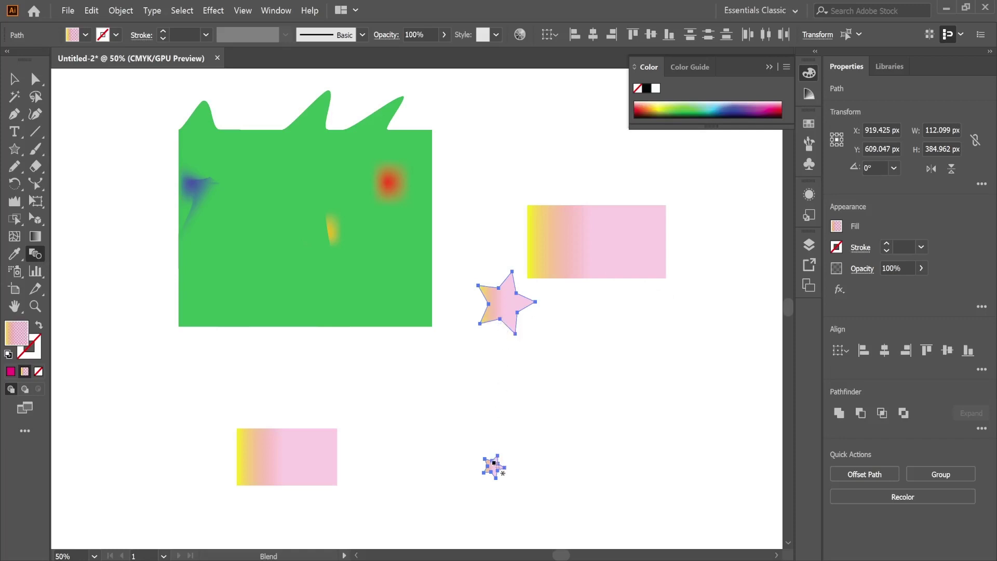
pyautogui.click(506, 305)
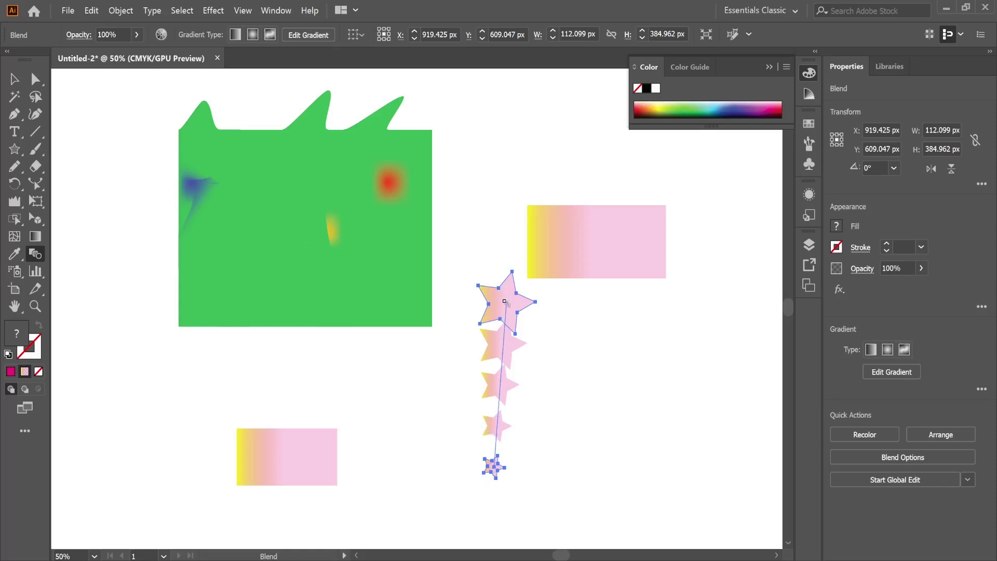
pyautogui.click(14, 79)
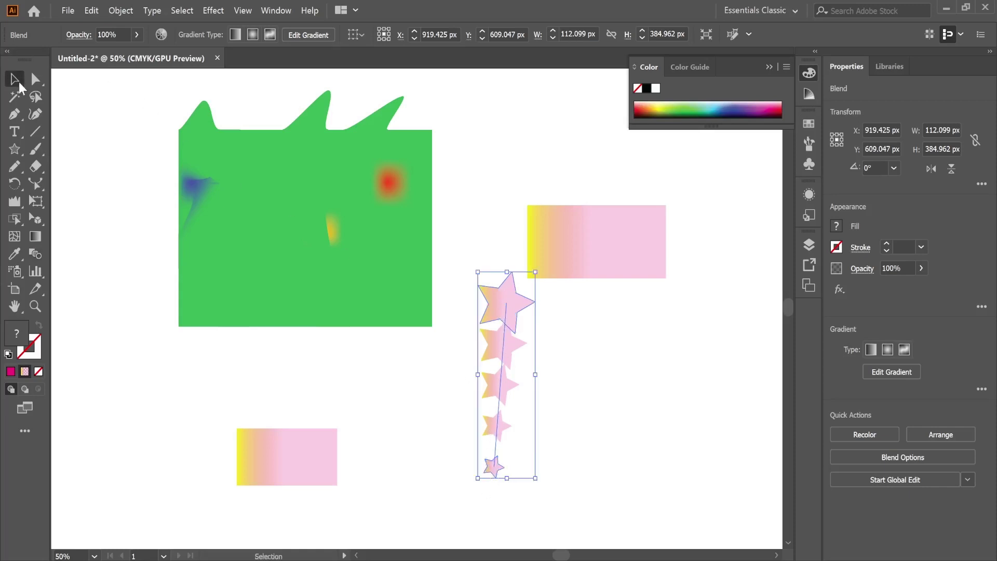
pyautogui.click(438, 426)
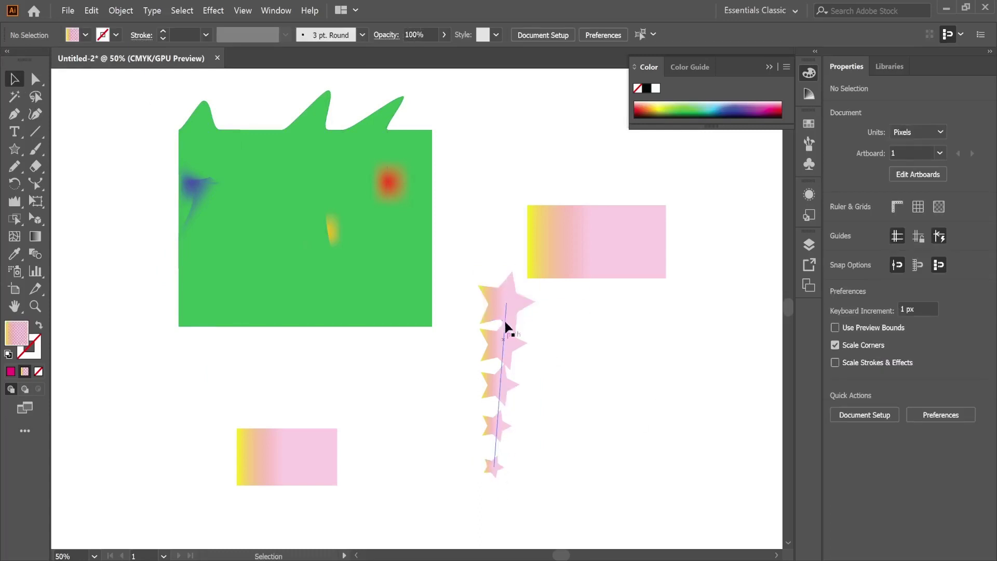
# Set the star blend's spacing to Specified Steps with 10 steps, previewing the change before applying it
pyautogui.click(493, 468)
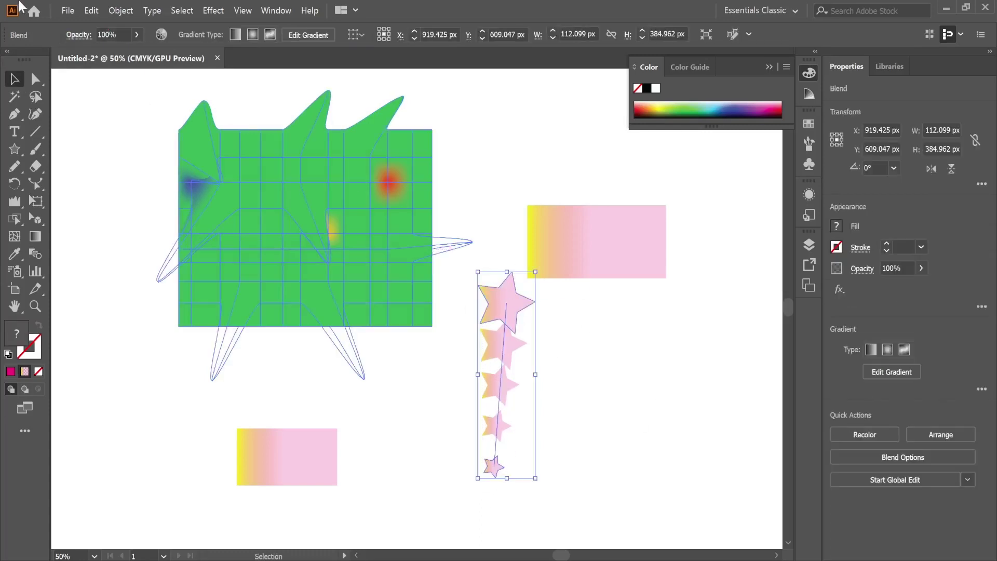
pyautogui.click(121, 10)
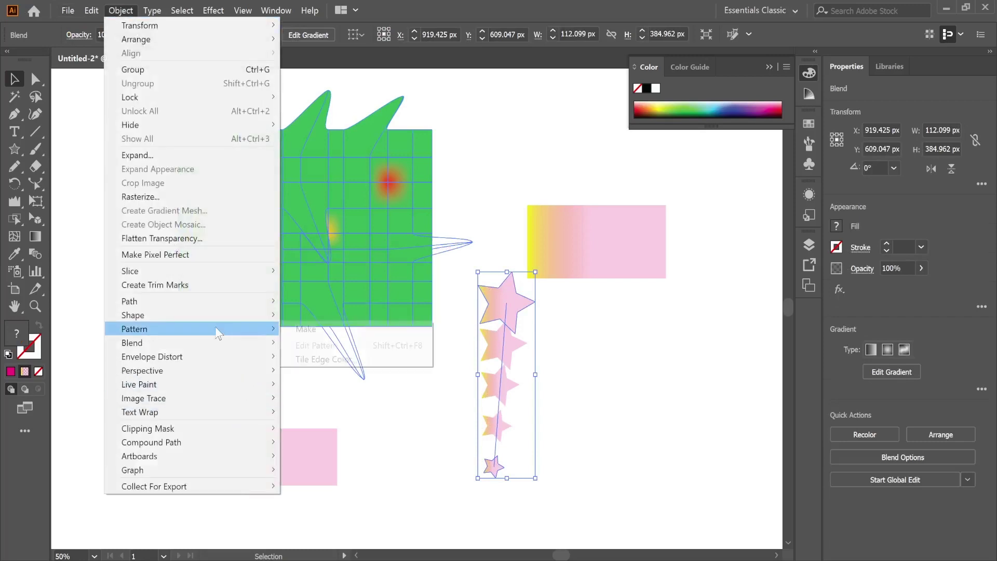
pyautogui.moveTo(213, 348)
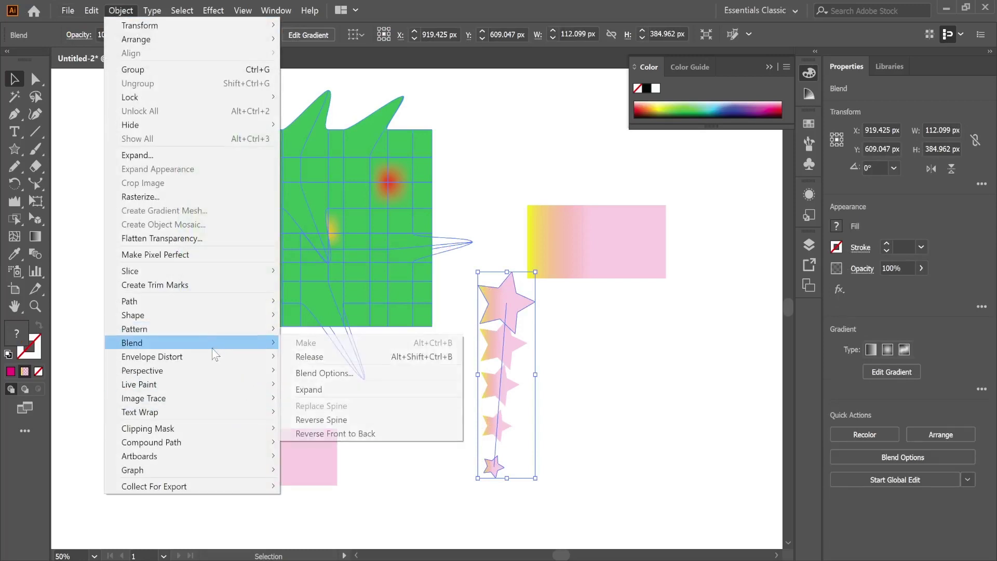
pyautogui.click(342, 374)
pyautogui.moveTo(488, 227); pyautogui.dragTo(667, 256)
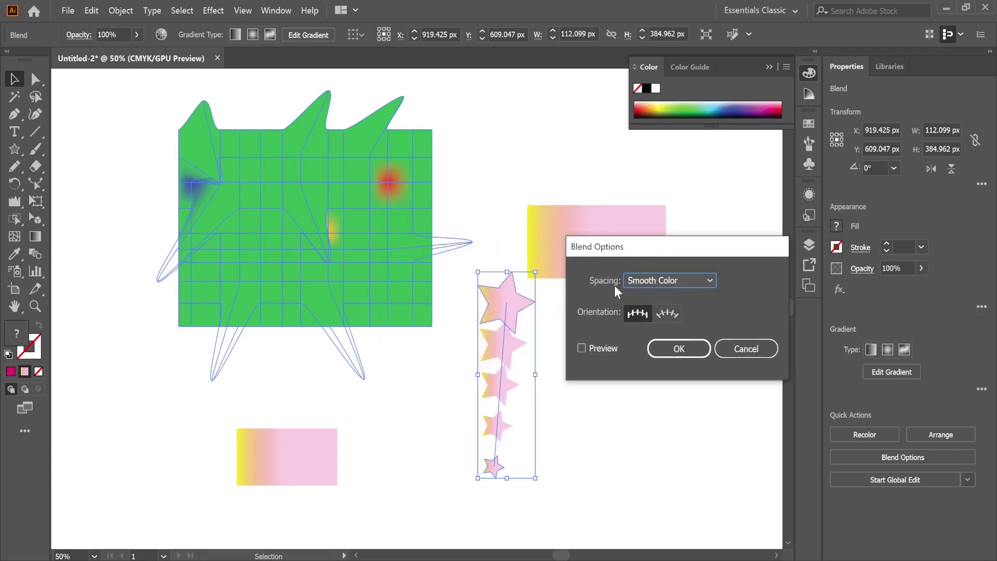
pyautogui.click(703, 283)
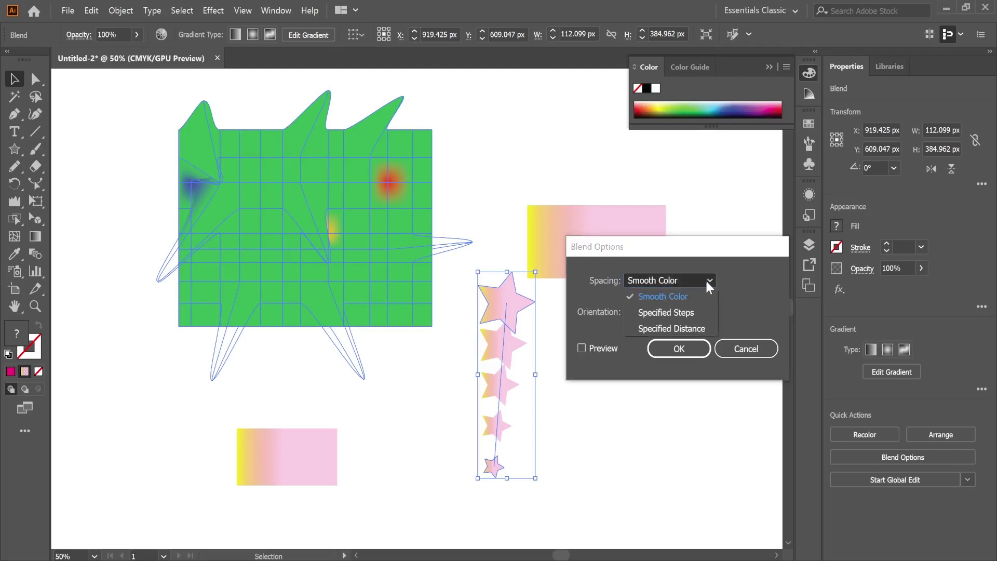
pyautogui.click(680, 315)
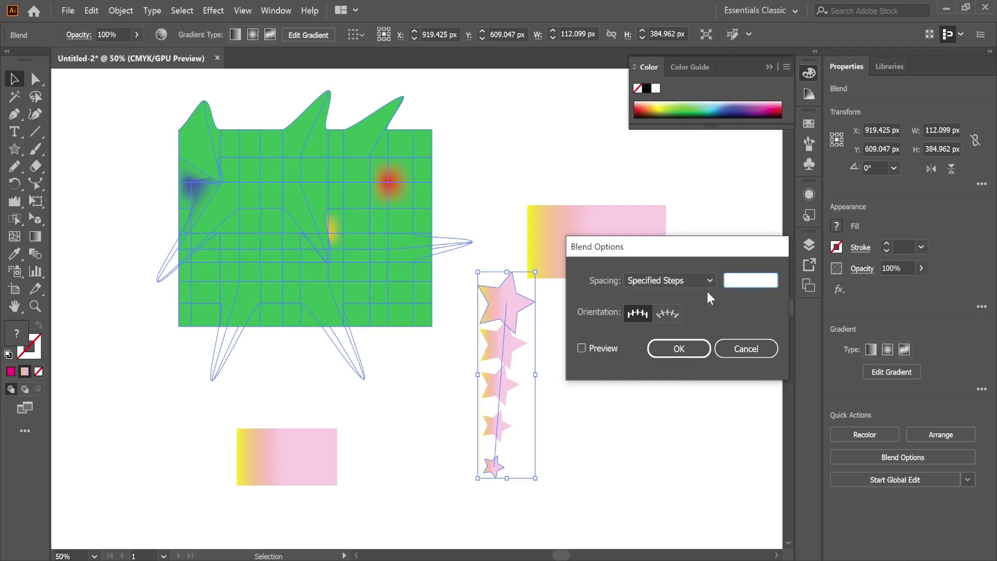
pyautogui.write('10')
pyautogui.click(582, 348)
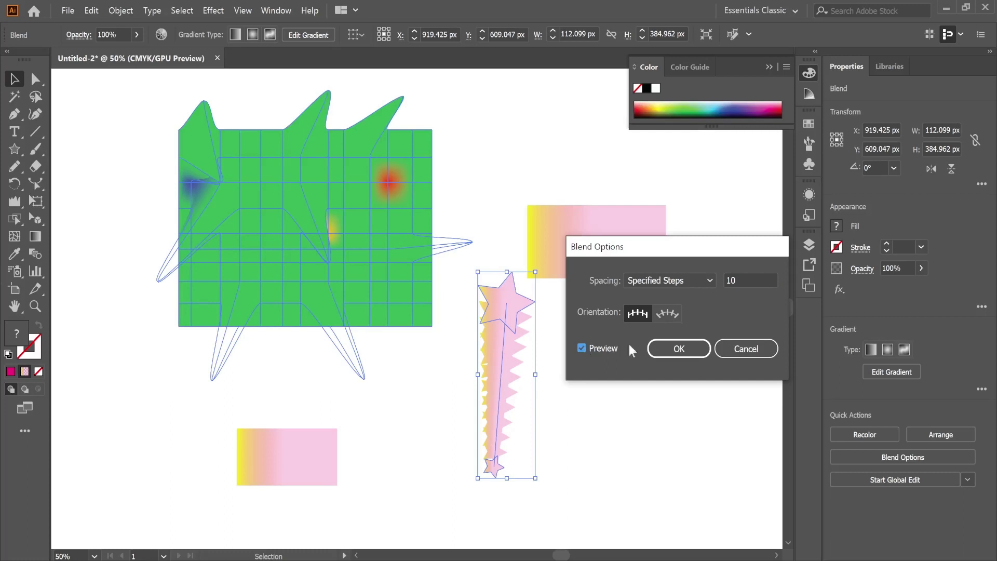
pyautogui.click(675, 349)
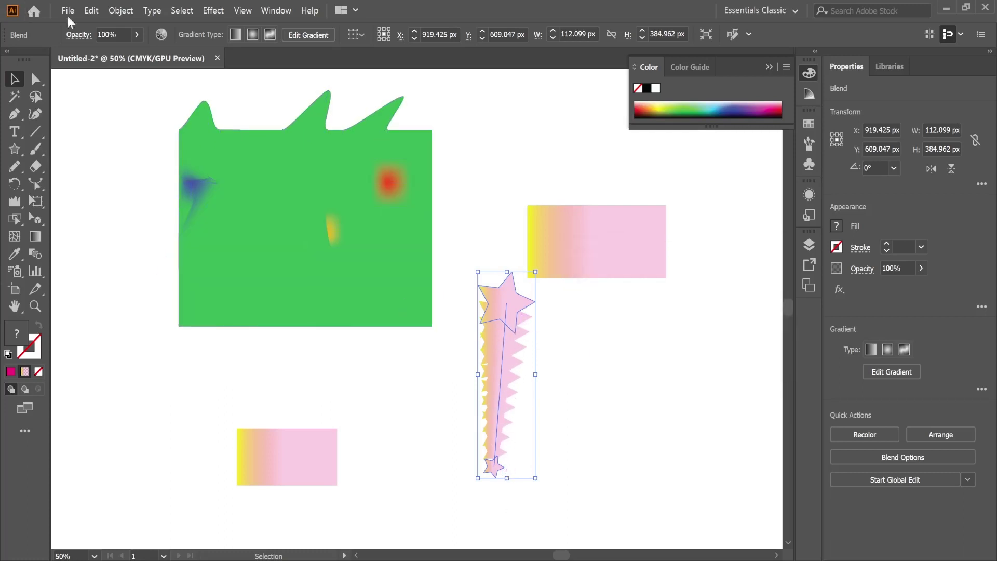
# Reopen the star blend's options, set the orientation to Align to Path and the specified steps to 5, and preview the change
pyautogui.click(121, 10)
pyautogui.moveTo(178, 345)
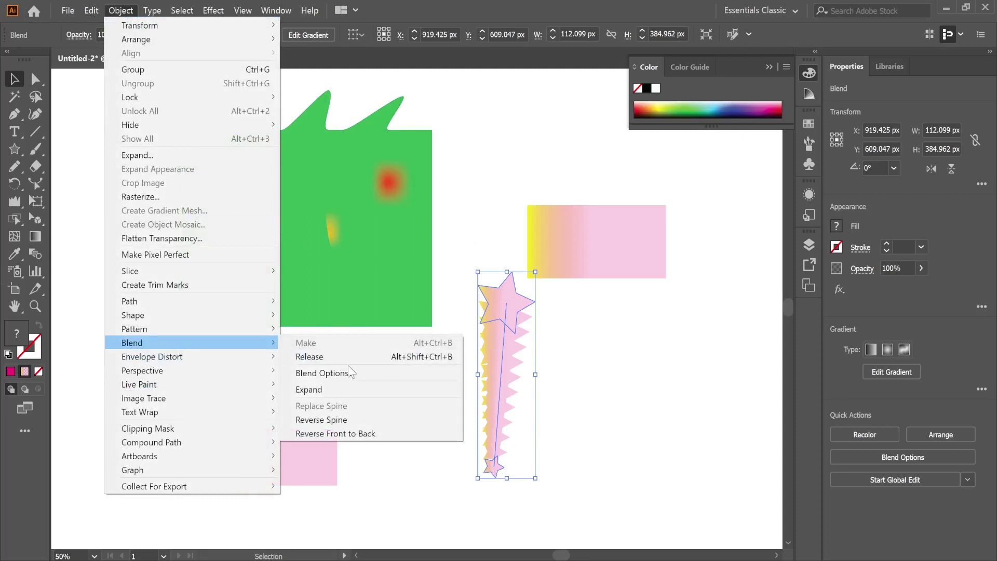
pyautogui.click(324, 373)
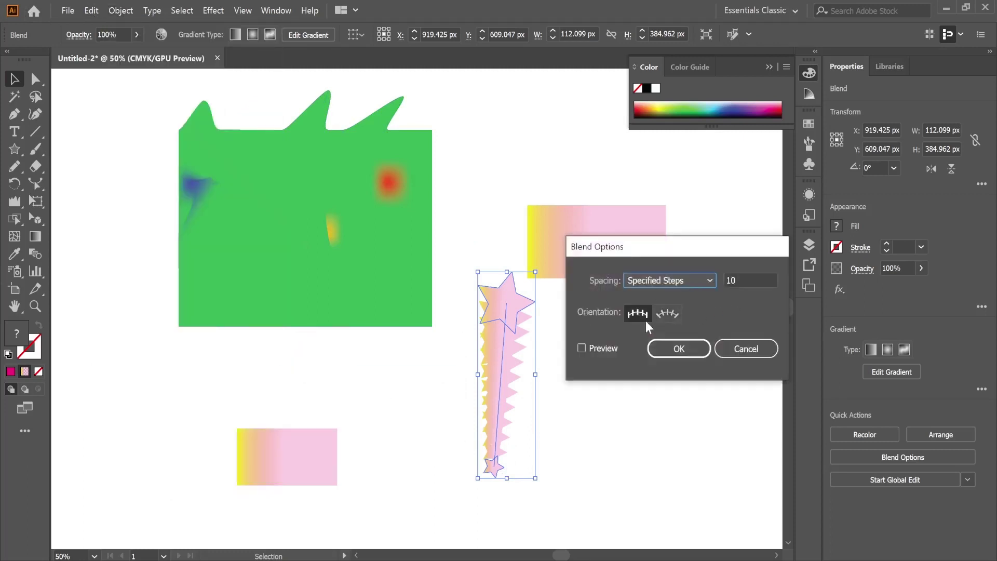
pyautogui.click(670, 315)
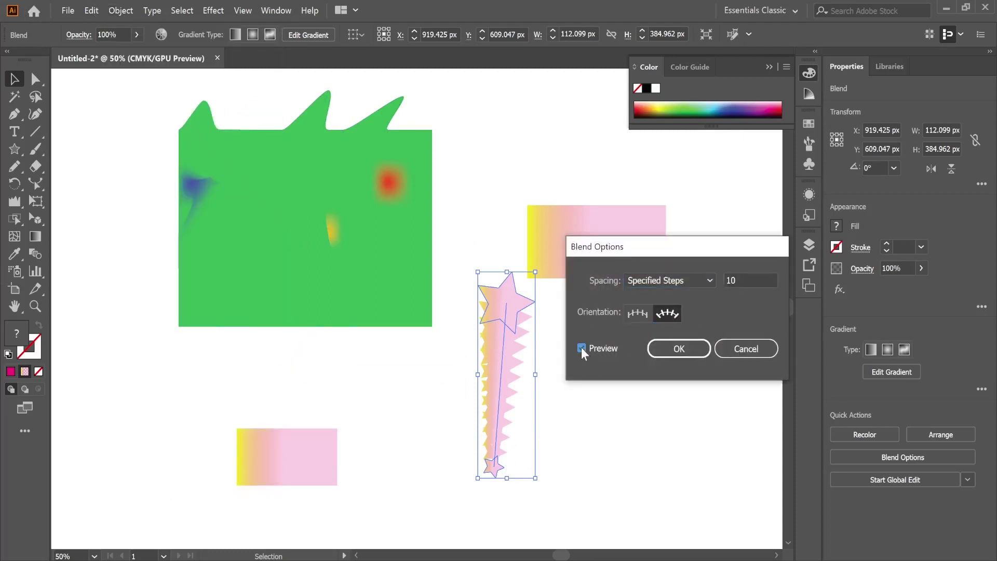
pyautogui.click(763, 278)
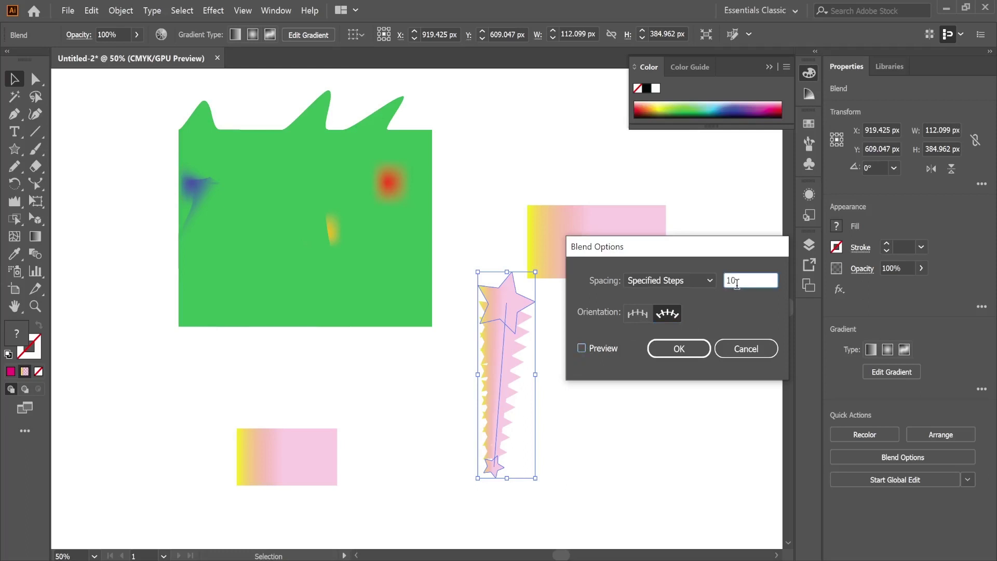
pyautogui.doubleClick(736, 279)
pyautogui.write('5')
pyautogui.click(582, 348)
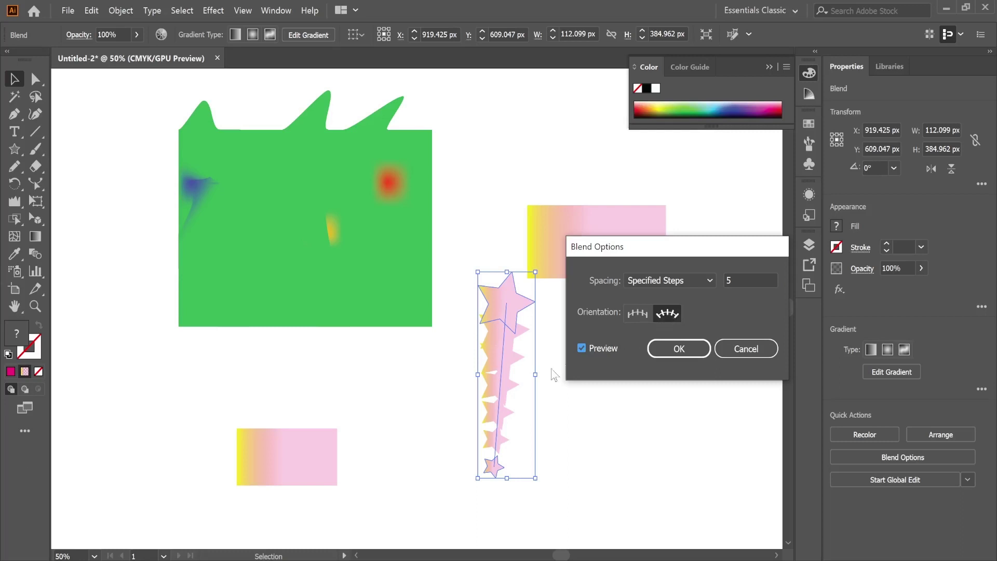
# Set the star blend's spacing to a Specified Distance of 4 px, apply it, and inspect the blend's edges up close
pyautogui.doubleClick(750, 280)
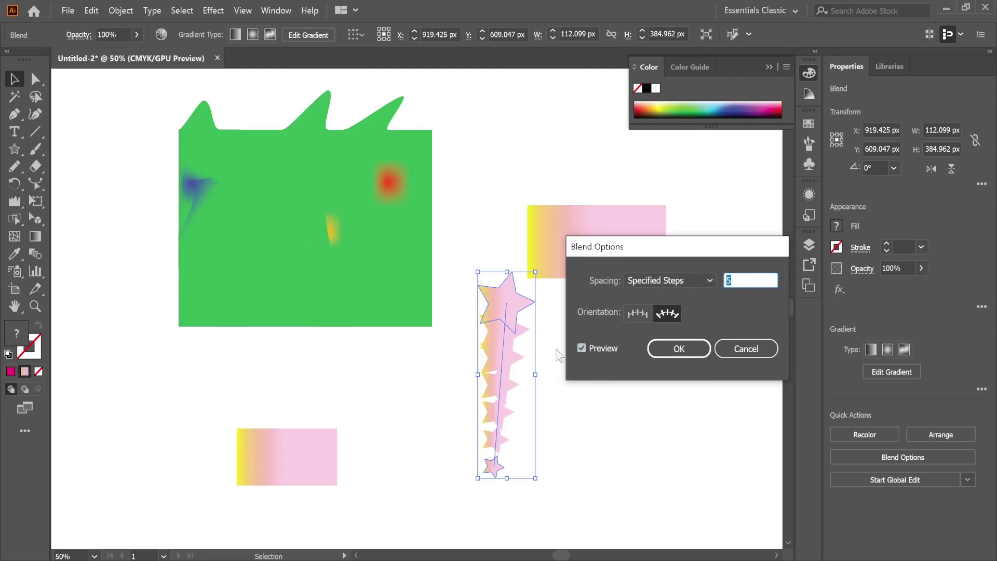
pyautogui.click(702, 281)
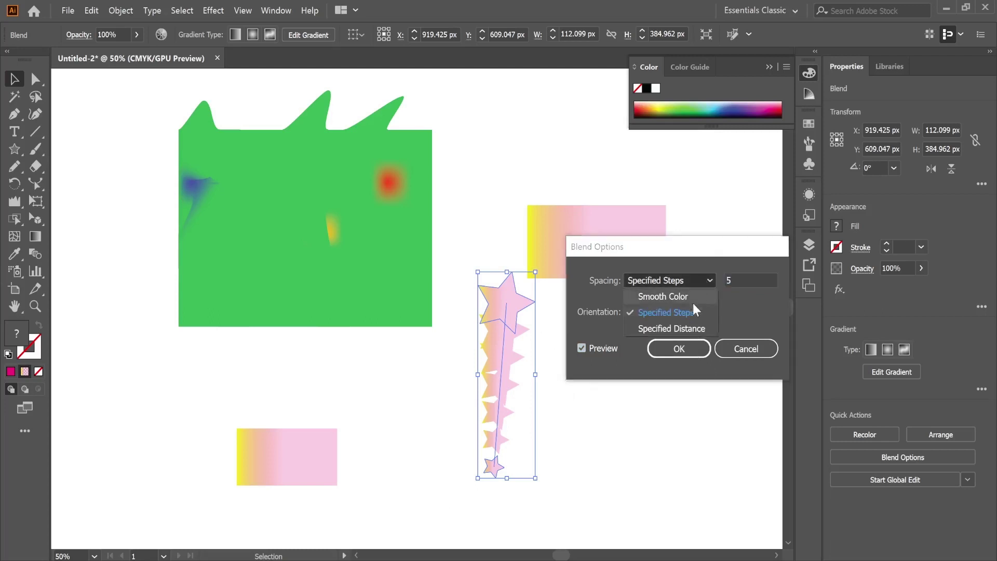
pyautogui.click(656, 329)
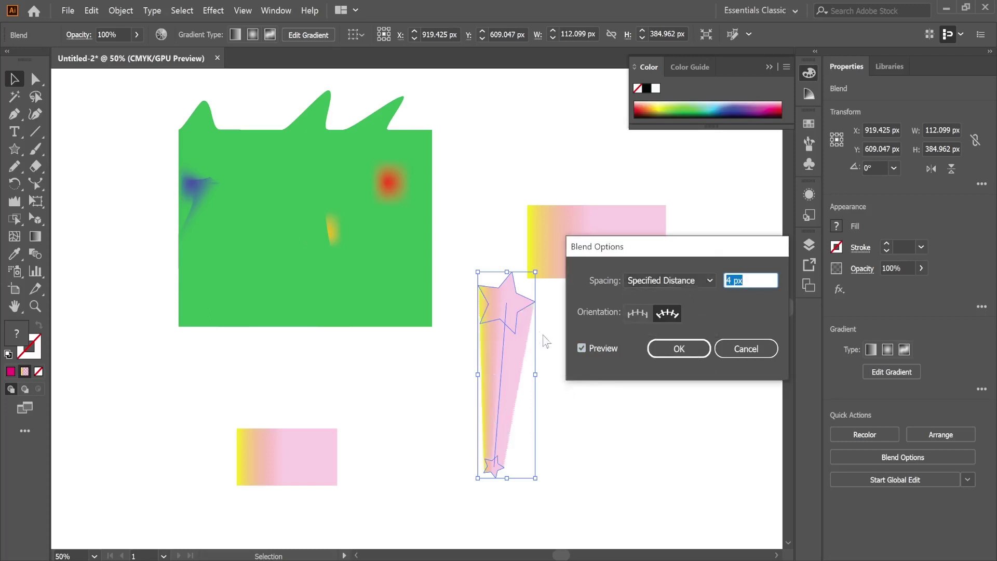
pyautogui.click(677, 353)
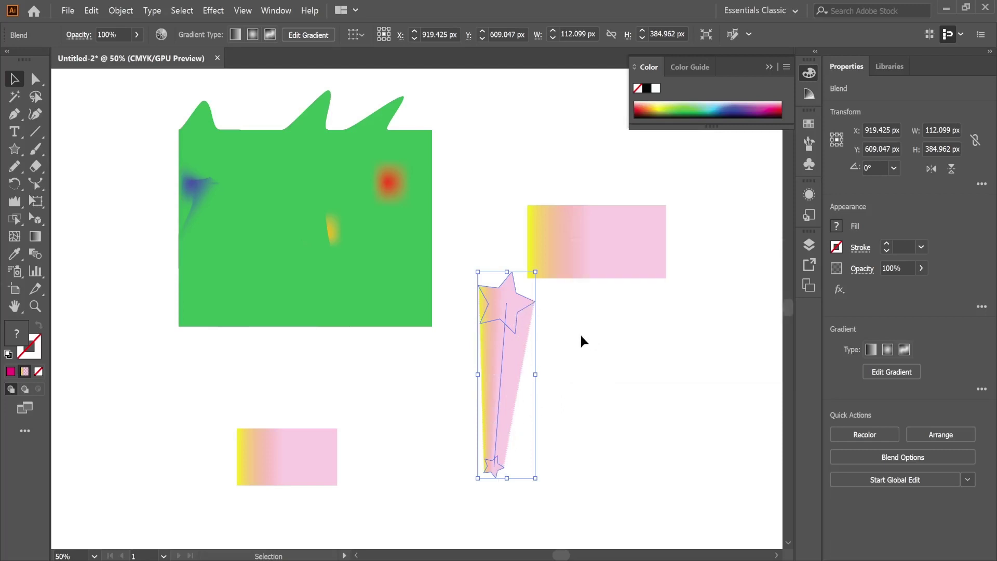
pyautogui.scroll(2, 531, 387)
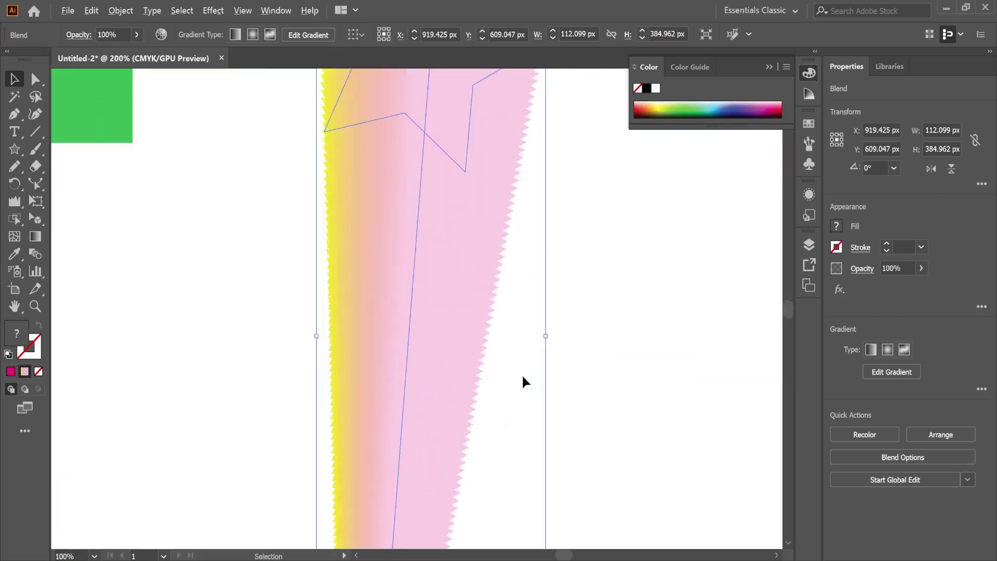
pyautogui.scroll(-5, 450, 236)
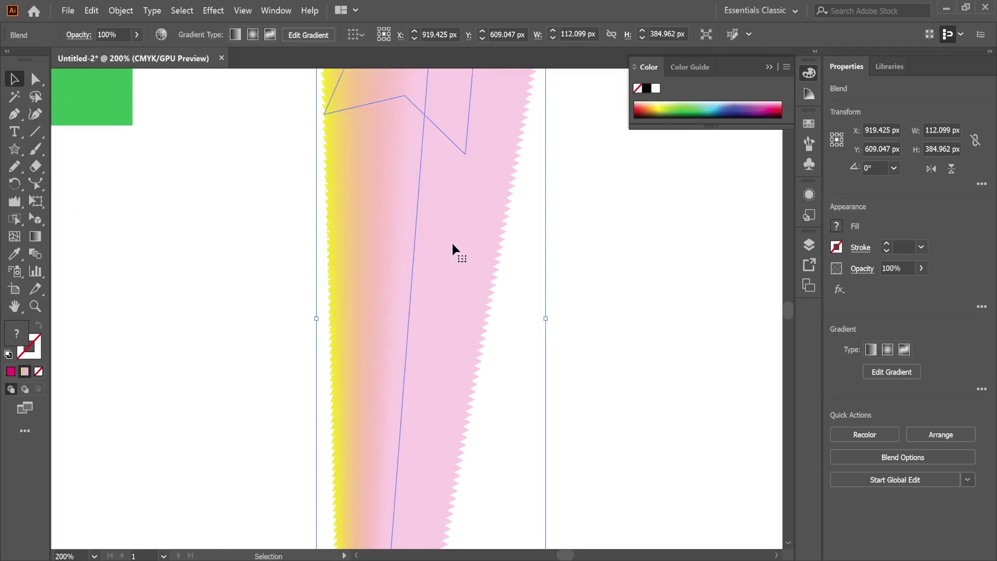
pyautogui.scroll(-1, 448, 247)
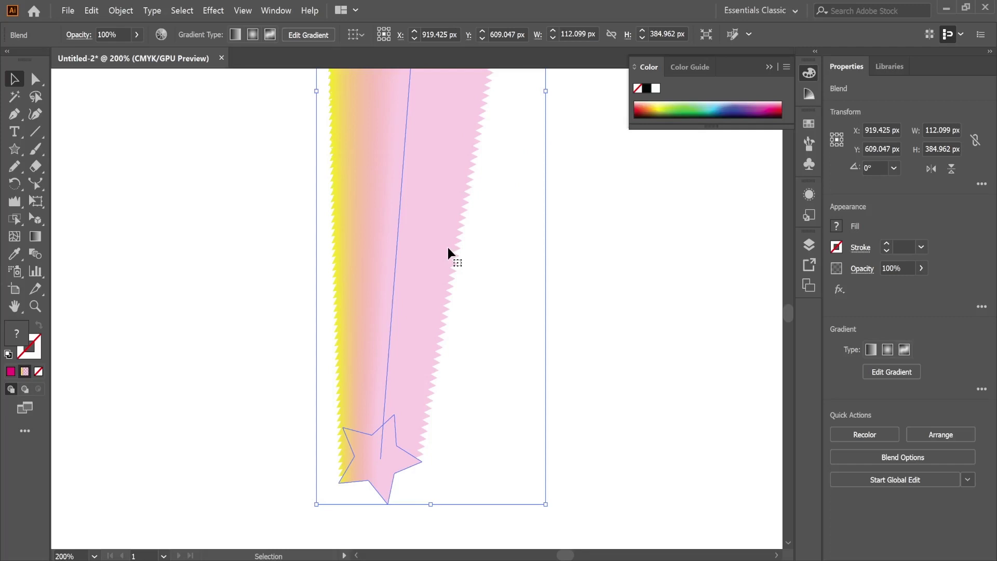
# Delete the star blend and draw a gradient-filled rectangle about 146 px wide and 22 px high in its place
pyautogui.press('Delete')
pyautogui.click(13, 254)
pyautogui.click(80, 271)
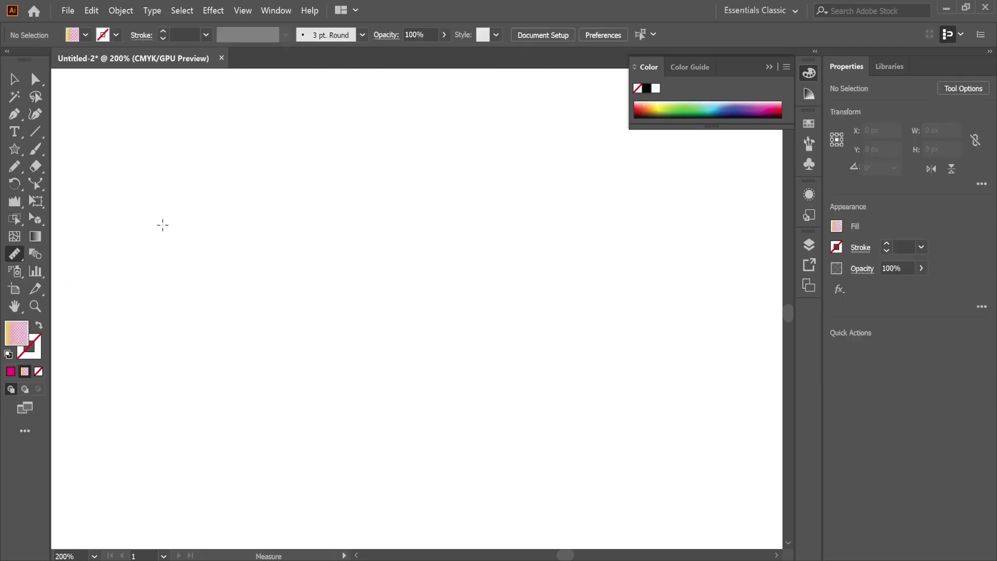
pyautogui.click(15, 151)
pyautogui.click(92, 146)
pyautogui.moveTo(197, 190); pyautogui.dragTo(496, 237)
# Measure along the new rectangle's width with the Measure tool, and check the Info and Navigator readouts before closing them
pyautogui.click(14, 256)
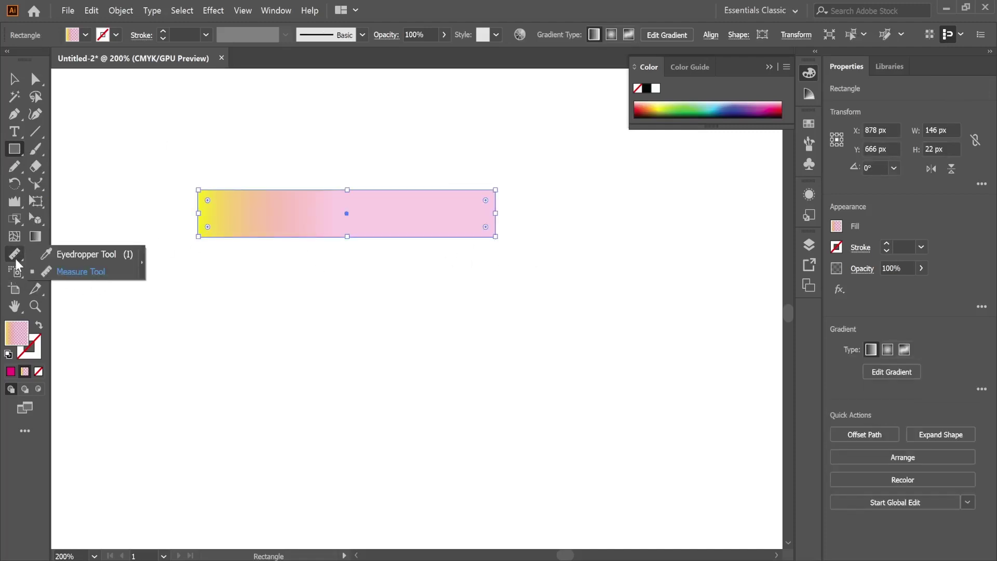
pyautogui.click(68, 274)
pyautogui.moveTo(192, 257); pyautogui.dragTo(500, 256)
pyautogui.click(499, 253)
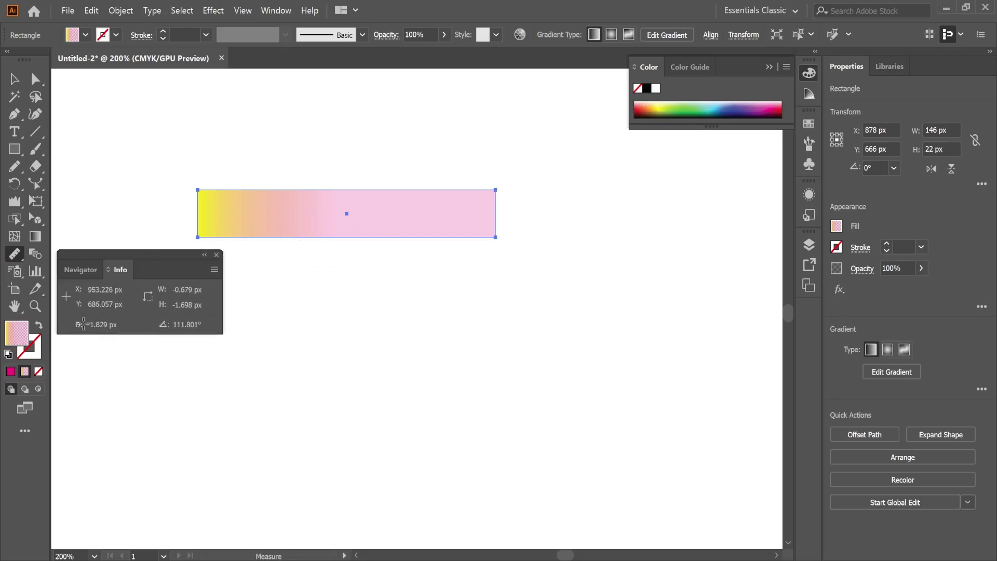
pyautogui.moveTo(83, 252); pyautogui.dragTo(265, 258)
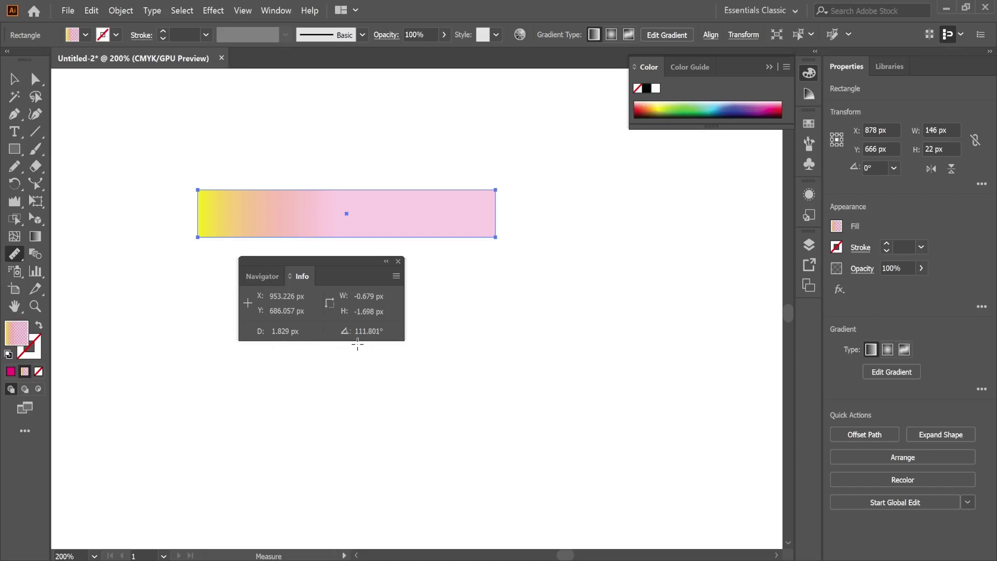
pyautogui.click(262, 276)
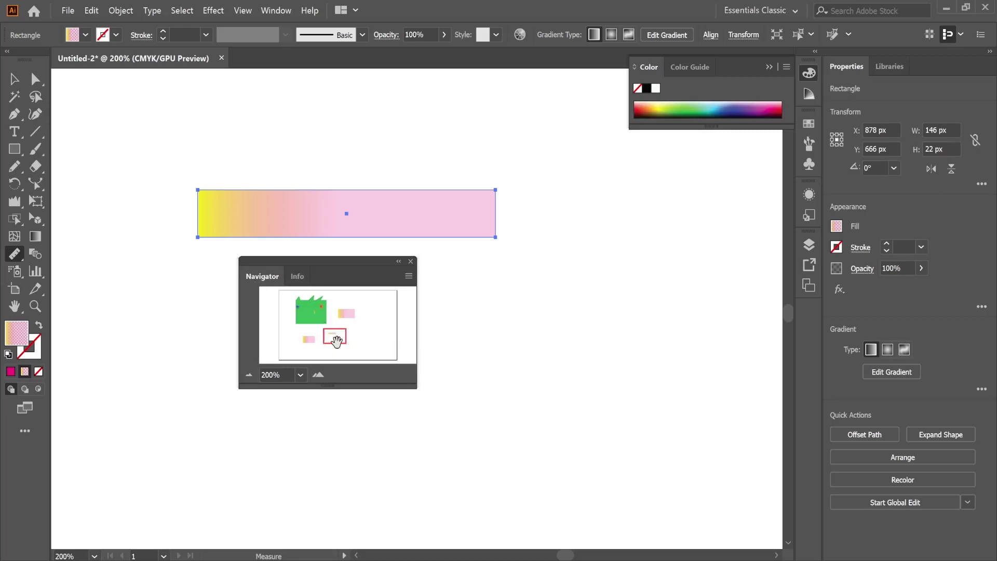
pyautogui.click(411, 262)
# Fit the artboard in view and try to spray symbols onto the empty lower area with the Symbol Sprayer tool
pyautogui.click(21, 275)
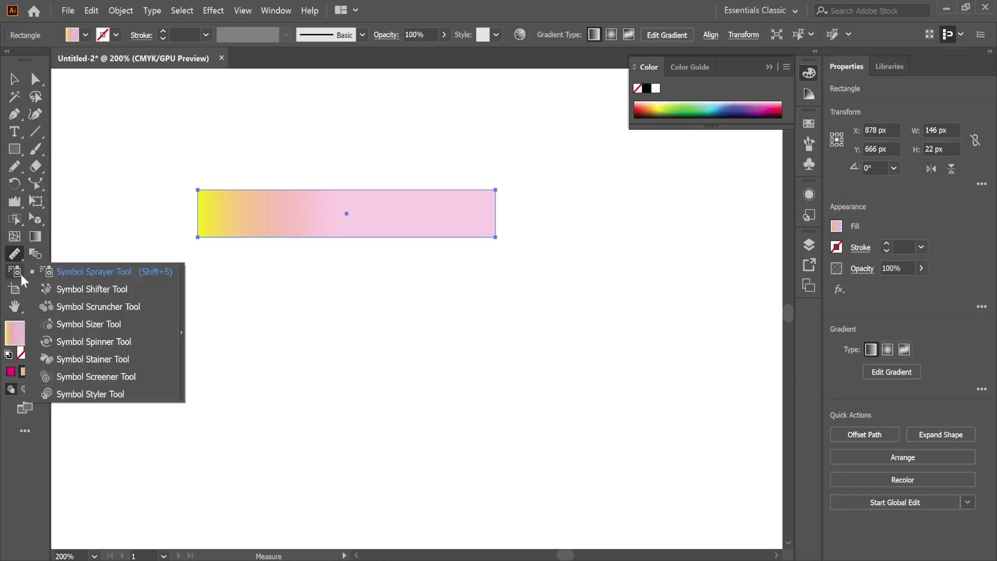
pyautogui.click(130, 268)
pyautogui.hotkey('ctrl', '0')
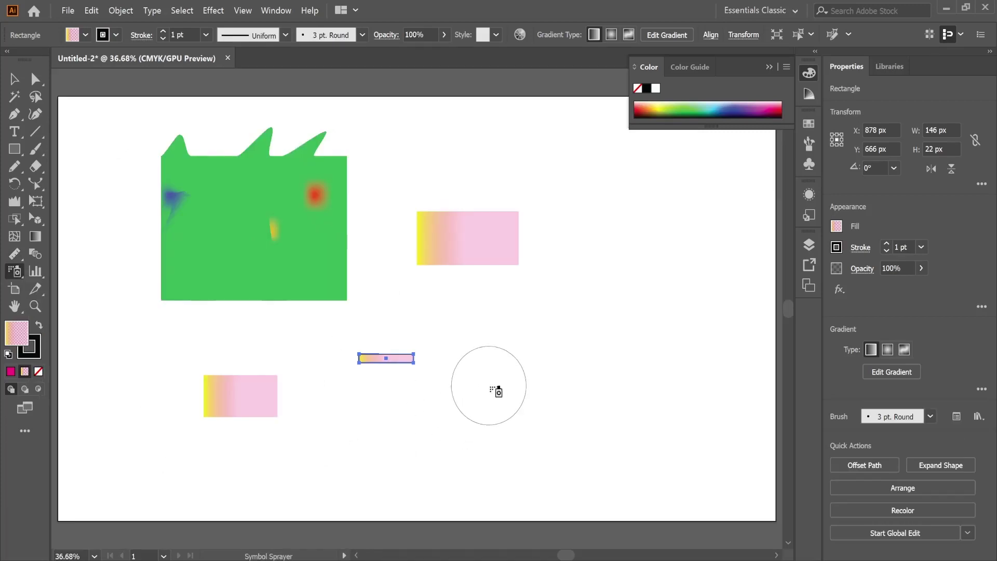
pyautogui.click(529, 371)
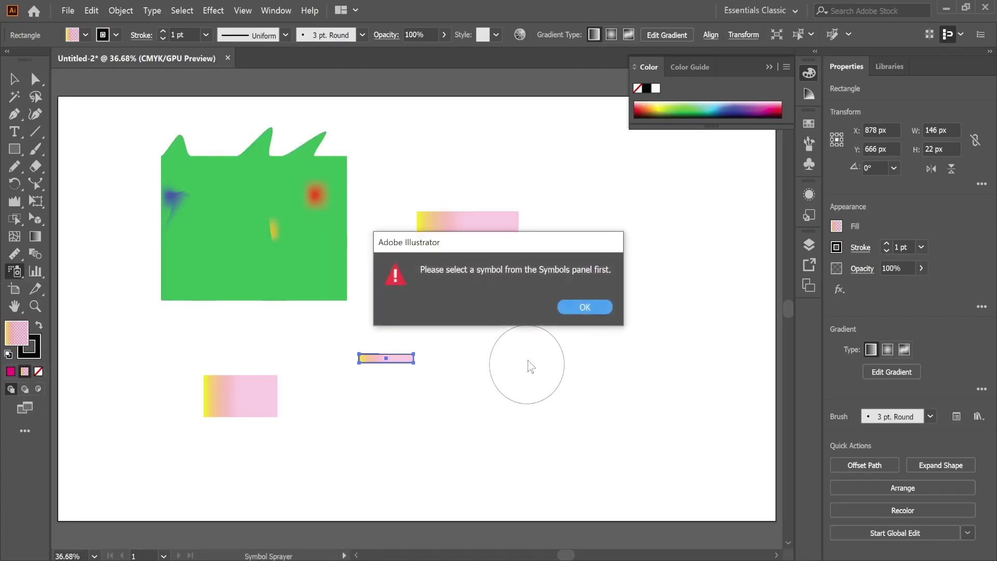
pyautogui.click(586, 303)
# Open the Symbols collection, load the Flowers library, and choose its purple water-lily symbol with green leaves for spraying
pyautogui.click(275, 10)
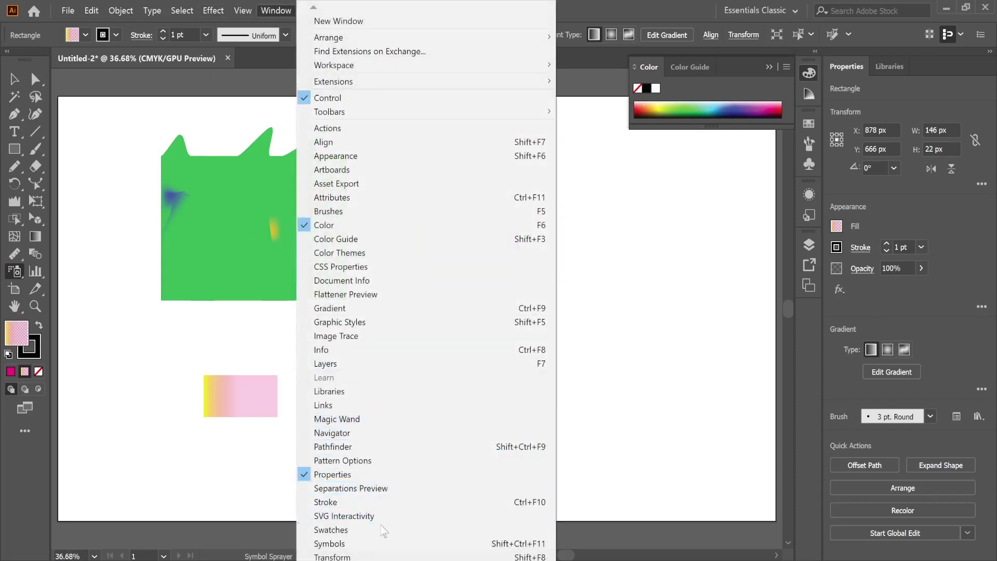
pyautogui.click(329, 543)
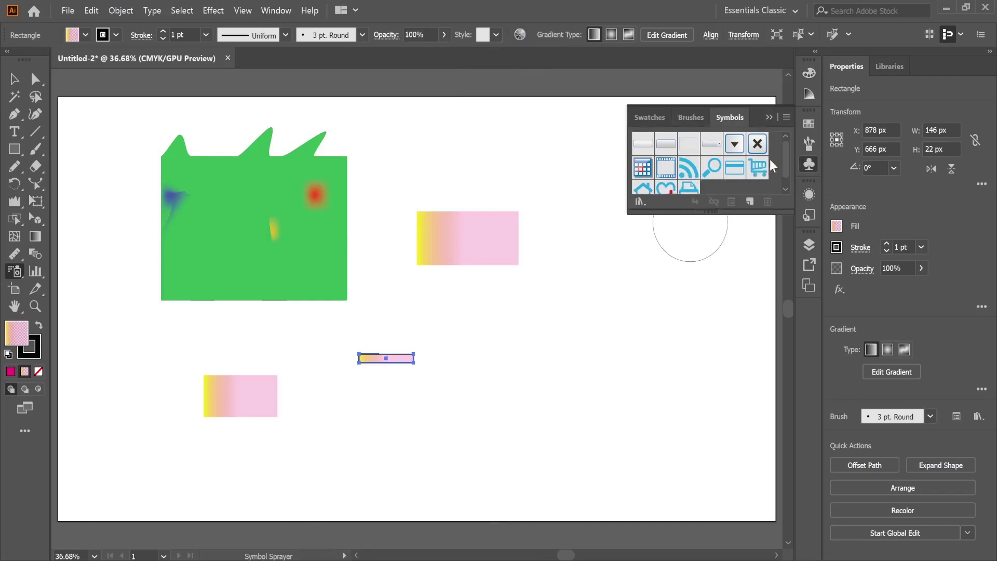
pyautogui.scroll(-1, 785, 163)
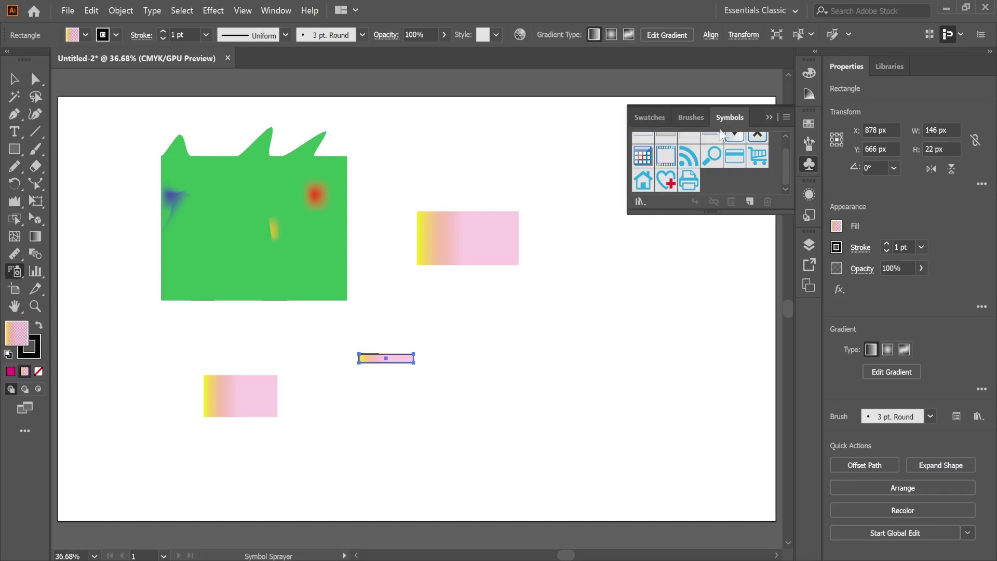
pyautogui.click(643, 205)
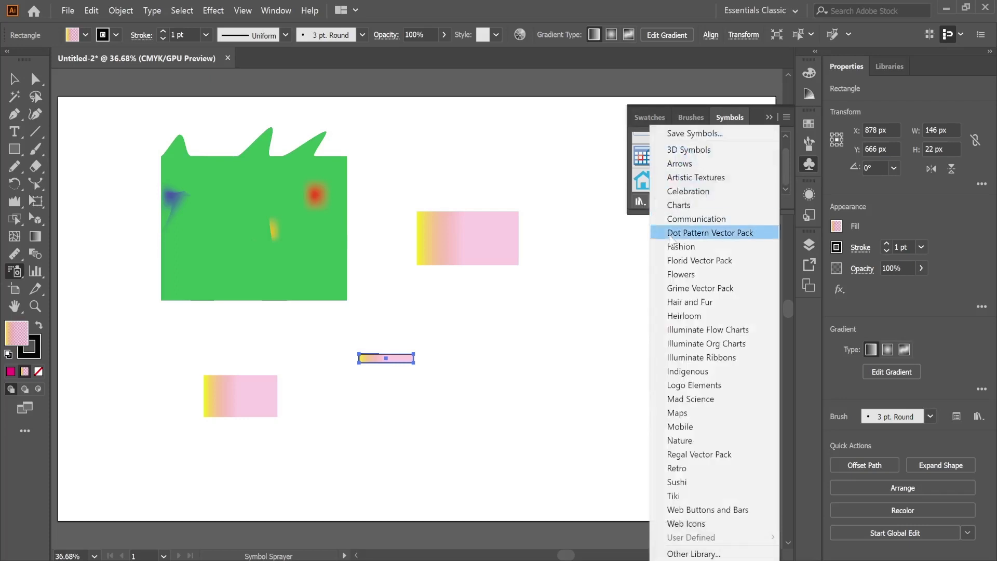
pyautogui.click(707, 275)
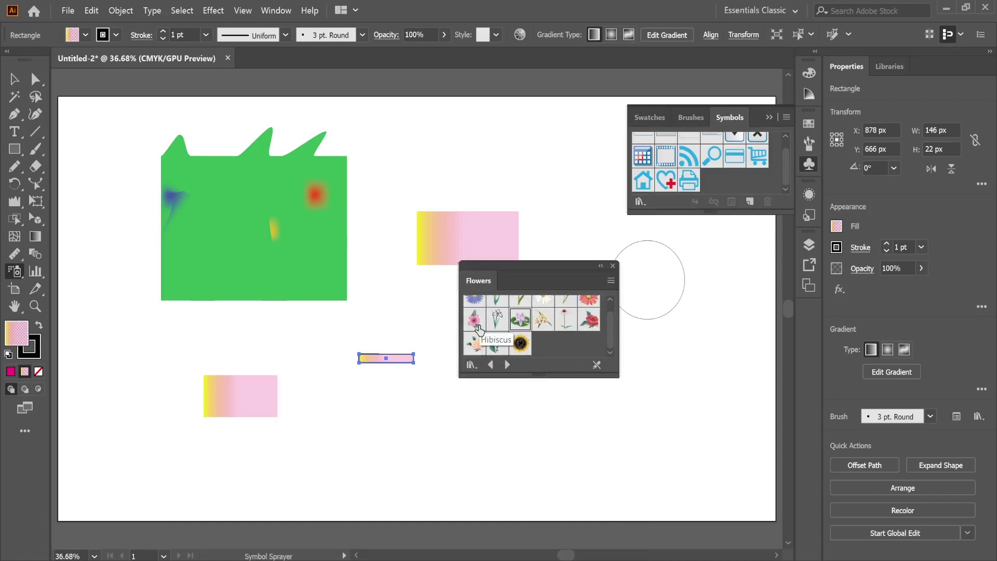
pyautogui.click(520, 320)
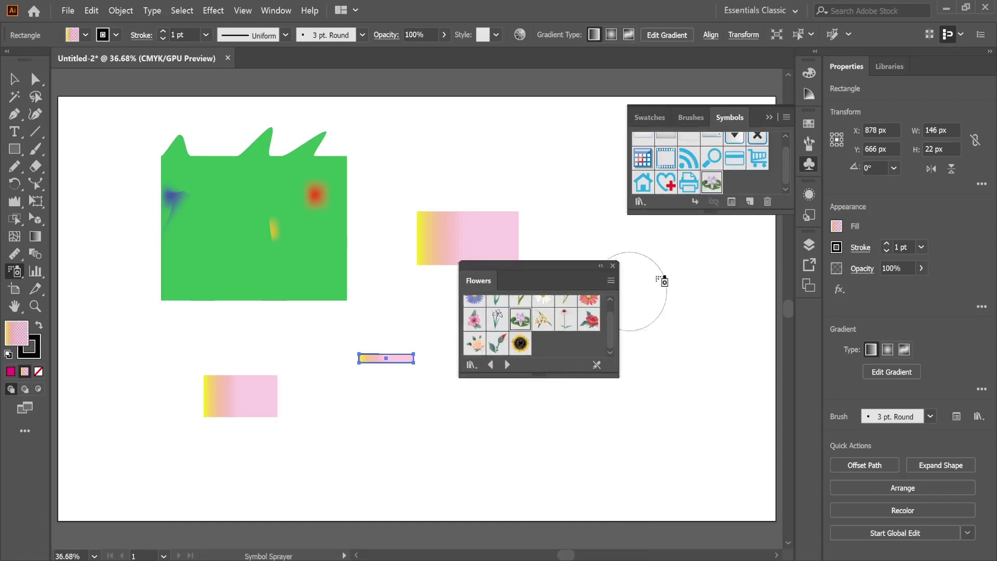
pyautogui.click(615, 268)
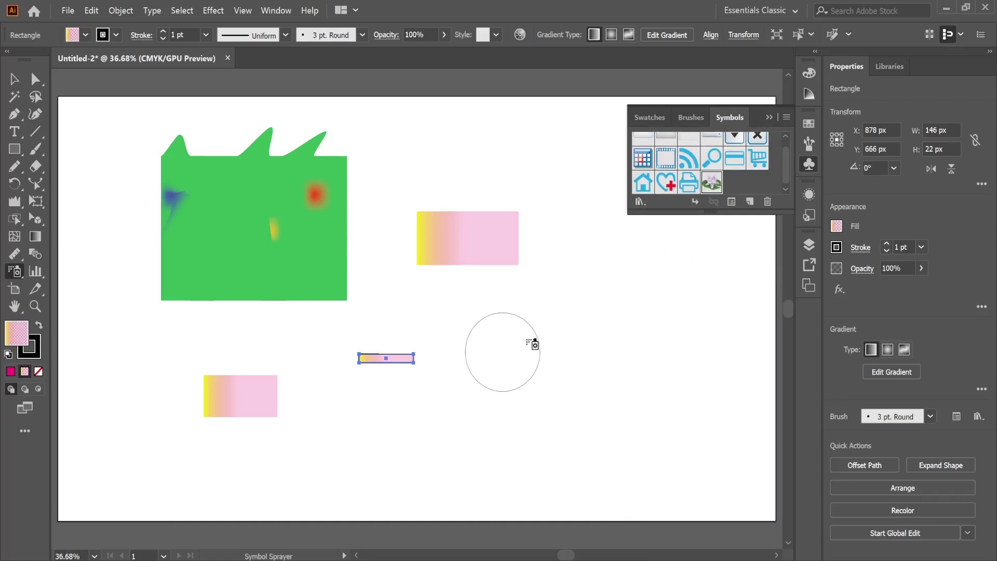
# Spray water-lily symbols across the artboard's lower right area, forming a set about 1046 px wide and 580 px high
pyautogui.moveTo(503, 357)
pyautogui.mouseDown()
pyautogui.moveTo(652, 356)
pyautogui.moveTo(498, 438)
pyautogui.mouseUp()
pyautogui.moveTo(482, 476)
pyautogui.mouseDown()
pyautogui.moveTo(507, 422)
pyautogui.moveTo(566, 392)
pyautogui.moveTo(690, 407)
pyautogui.moveTo(563, 500)
pyautogui.moveTo(595, 445)
pyautogui.moveTo(672, 456)
pyautogui.moveTo(404, 419)
pyautogui.moveTo(467, 457)
pyautogui.moveTo(568, 392)
pyautogui.mouseUp()
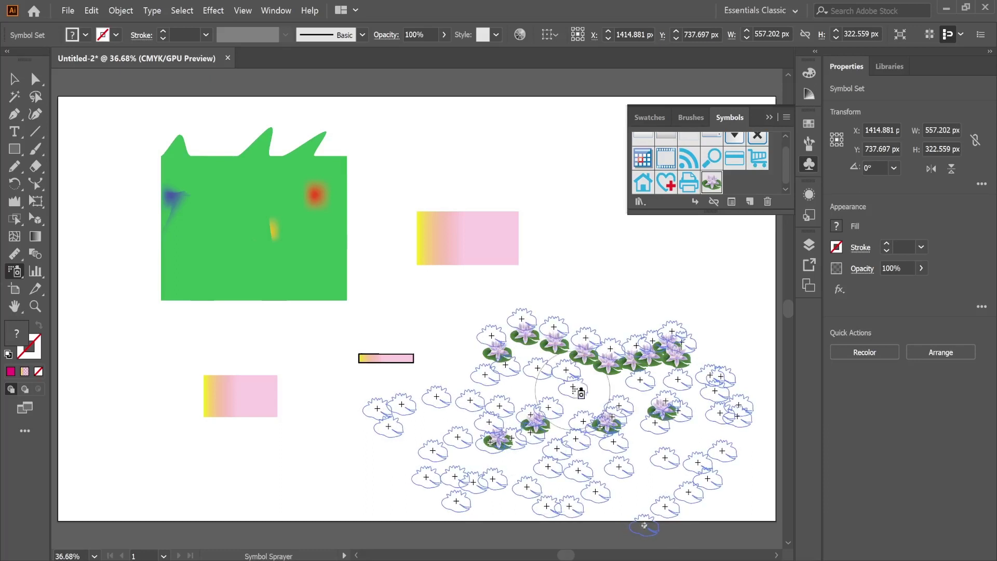
pyautogui.scroll(-2, 519, 398)
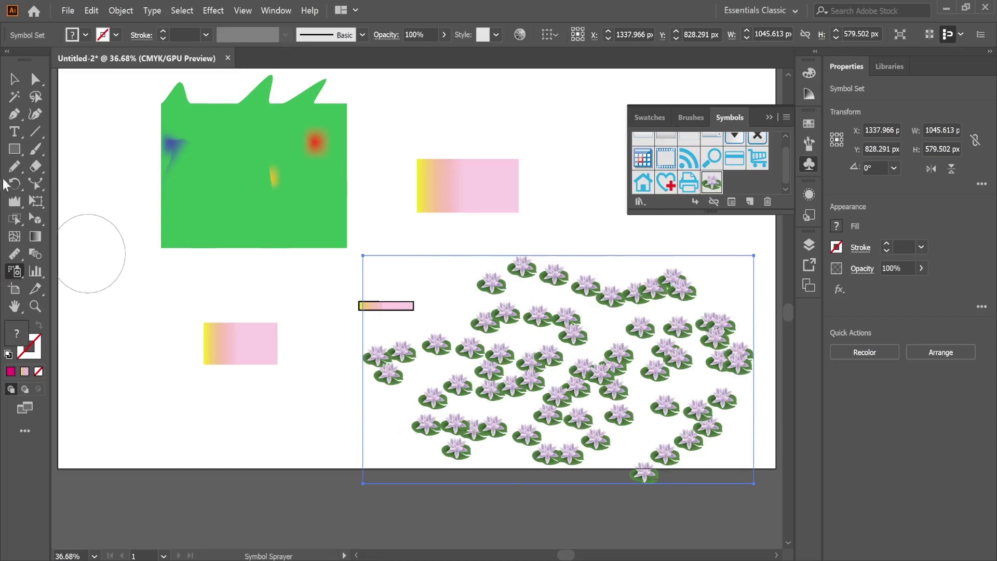
# Push flowers in the upper and middle parts of the sprayed symbol set aside with the Symbol Shifter tool
pyautogui.click(15, 274)
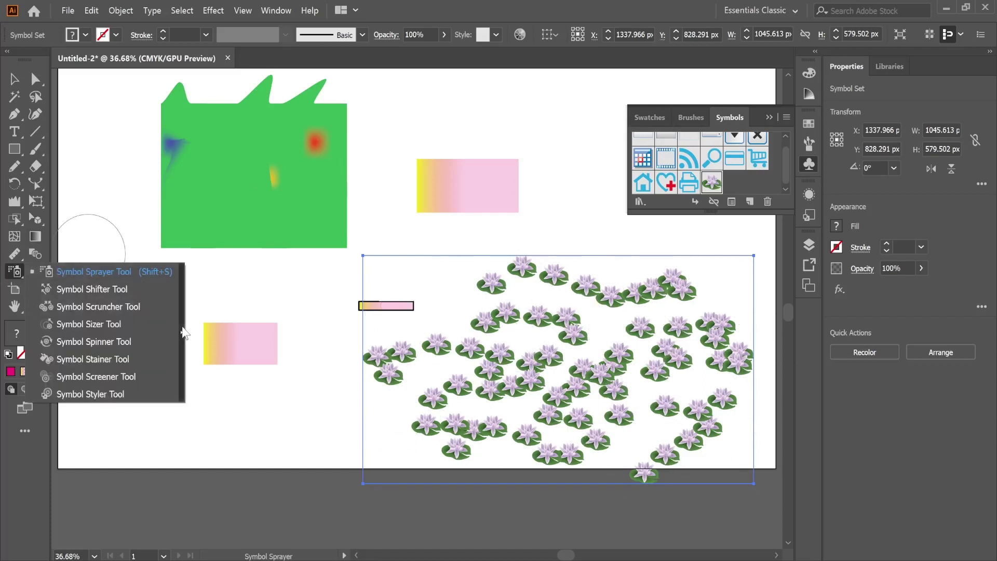
pyautogui.click(107, 292)
pyautogui.moveTo(452, 322)
pyautogui.mouseDown()
pyautogui.moveTo(526, 331)
pyautogui.moveTo(487, 290)
pyautogui.moveTo(482, 313)
pyautogui.moveTo(503, 318)
pyautogui.moveTo(472, 289)
pyautogui.moveTo(500, 312)
pyautogui.moveTo(574, 280)
pyautogui.moveTo(520, 320)
pyautogui.mouseUp()
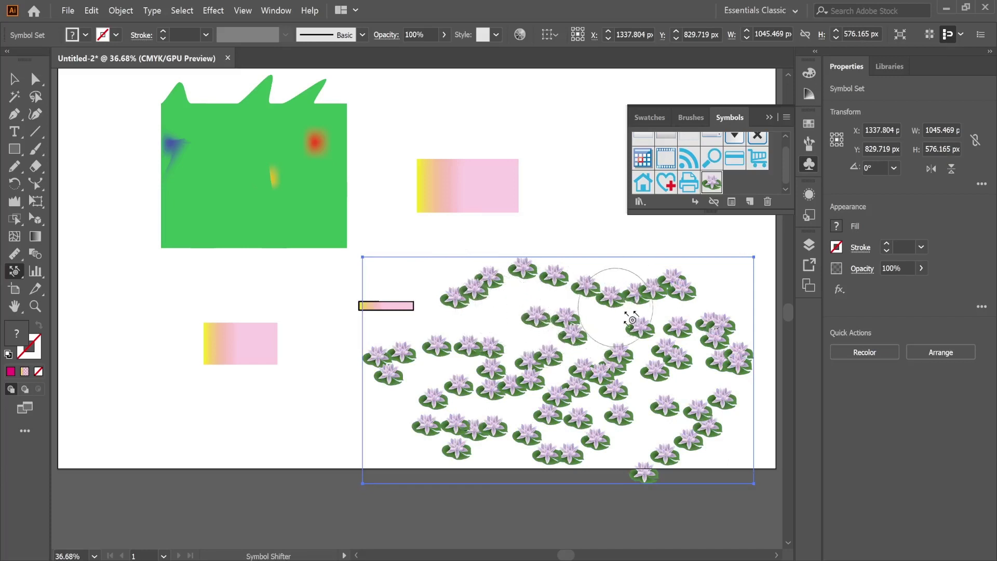
pyautogui.moveTo(632, 320)
pyautogui.mouseDown()
pyautogui.moveTo(701, 342)
pyautogui.moveTo(647, 363)
pyautogui.moveTo(657, 341)
pyautogui.moveTo(602, 359)
pyautogui.mouseUp()
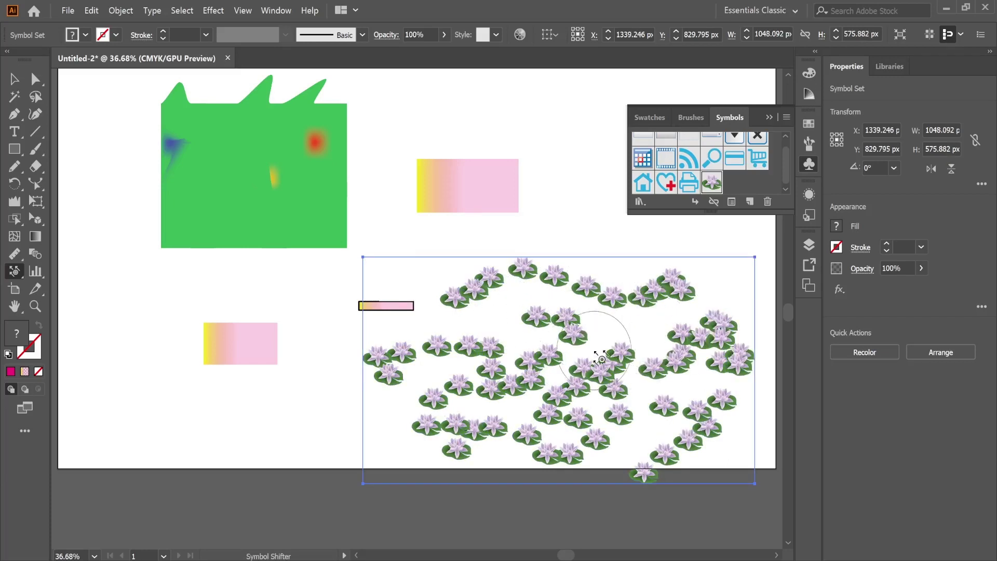
# Pull the sprayed flowers closer together with the Symbol Scruncher tool, working on the set's upper left portion
pyautogui.click(15, 269)
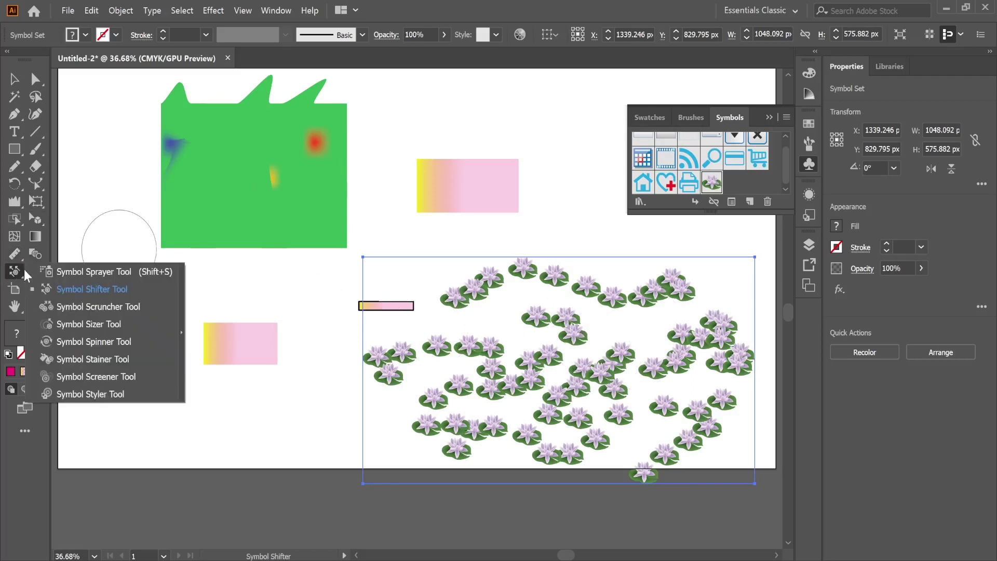
pyautogui.click(87, 306)
pyautogui.moveTo(452, 360)
pyautogui.mouseDown()
pyautogui.moveTo(549, 317)
pyautogui.moveTo(568, 270)
pyautogui.moveTo(515, 318)
pyautogui.mouseUp()
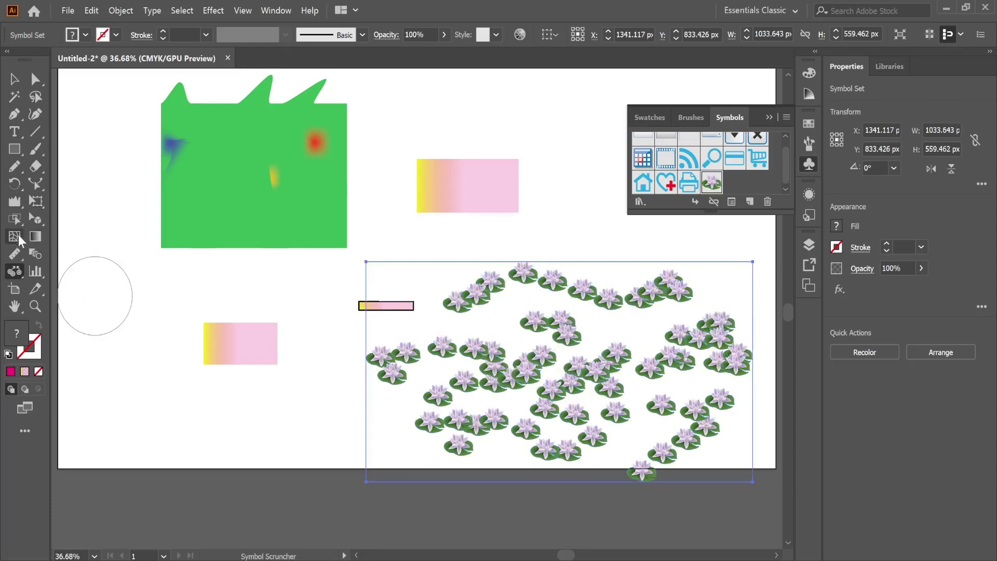
# Enlarge flowers in the upper, middle and lower parts of the sprayed symbol set with the Symbol Sizer tool
pyautogui.click(15, 272)
pyautogui.click(99, 322)
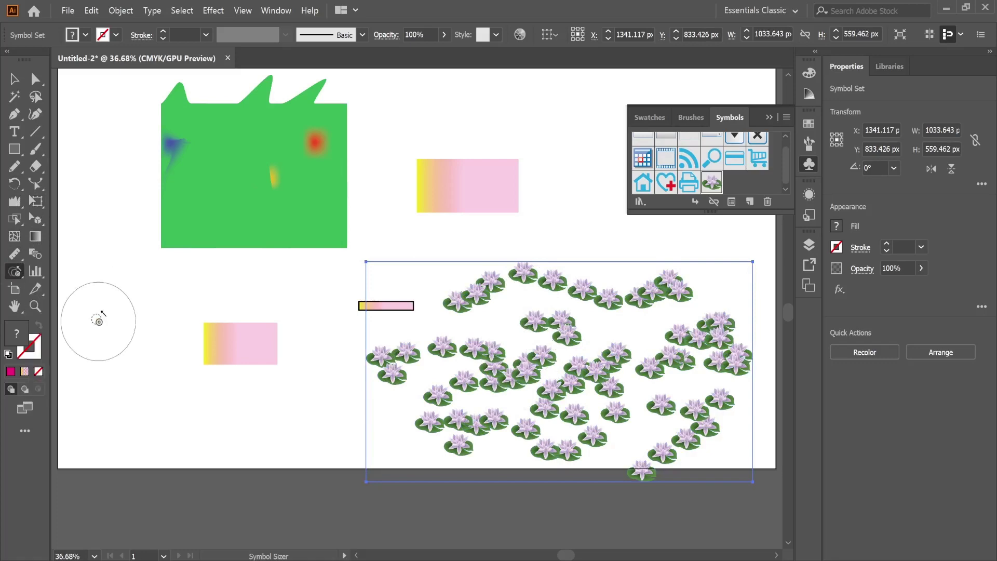
pyautogui.moveTo(459, 302); pyautogui.dragTo(458, 299)
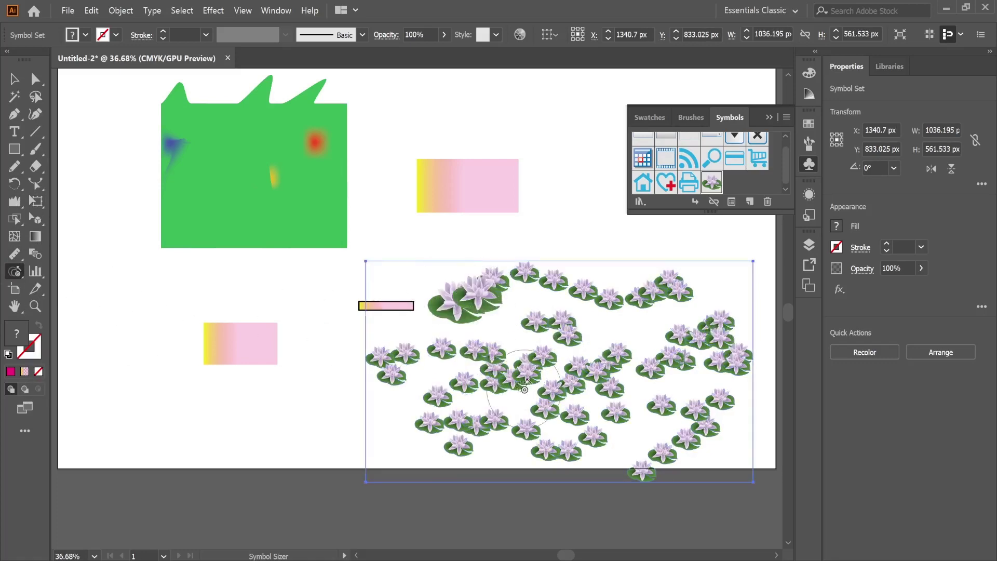
pyautogui.moveTo(524, 390)
pyautogui.mouseDown()
pyautogui.moveTo(483, 377)
pyautogui.moveTo(623, 353)
pyautogui.moveTo(649, 374)
pyautogui.mouseUp()
pyautogui.moveTo(665, 410); pyautogui.dragTo(666, 407)
pyautogui.moveTo(464, 441); pyautogui.dragTo(491, 433)
pyautogui.moveTo(644, 293); pyautogui.dragTo(616, 287)
pyautogui.moveTo(524, 291)
pyautogui.mouseDown()
pyautogui.moveTo(624, 296)
pyautogui.moveTo(618, 307)
pyautogui.mouseUp()
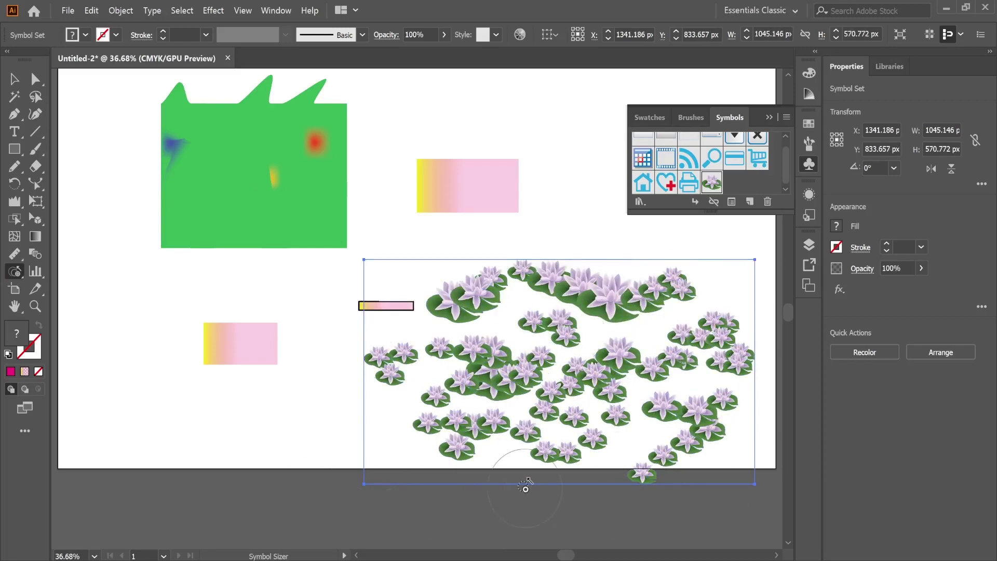
# Rotate several upper, central and lower flowers of the symbol set with the Symbol Spinner tool
pyautogui.click(11, 270)
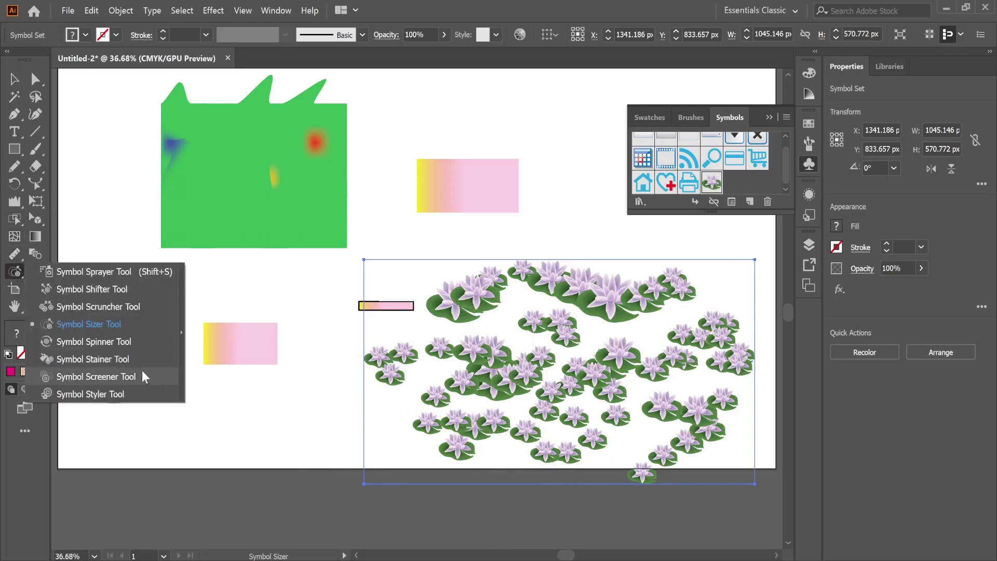
pyautogui.click(117, 342)
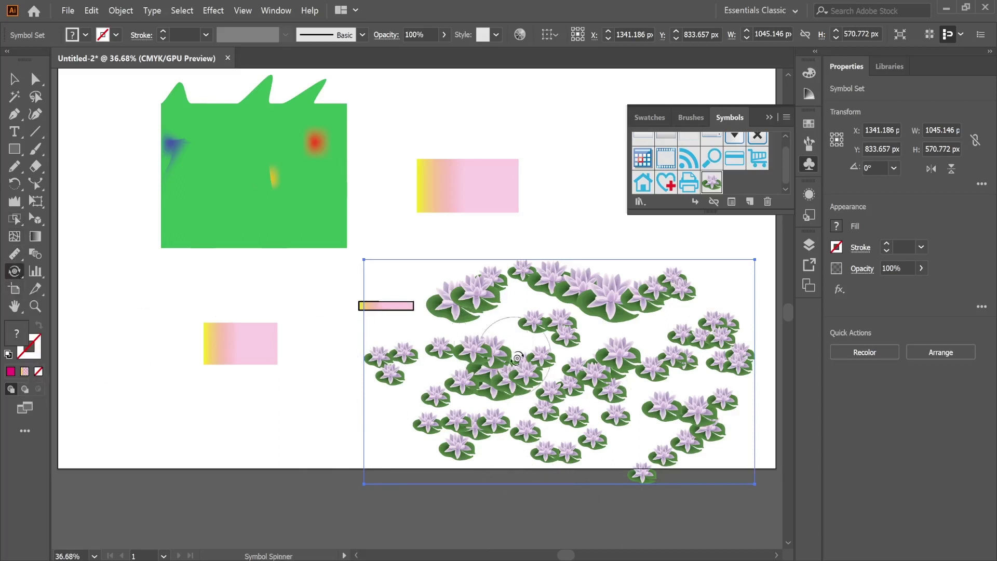
pyautogui.moveTo(623, 304)
pyautogui.mouseDown()
pyautogui.moveTo(668, 285)
pyautogui.moveTo(603, 298)
pyautogui.mouseUp()
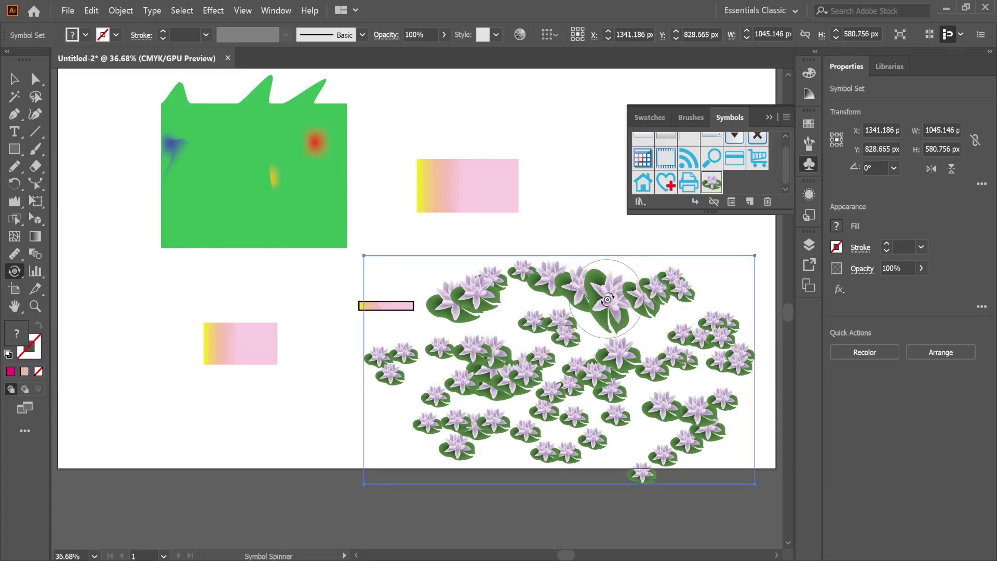
pyautogui.moveTo(540, 331)
pyautogui.mouseDown()
pyautogui.moveTo(519, 316)
pyautogui.moveTo(549, 345)
pyautogui.moveTo(541, 317)
pyautogui.moveTo(555, 341)
pyautogui.mouseUp()
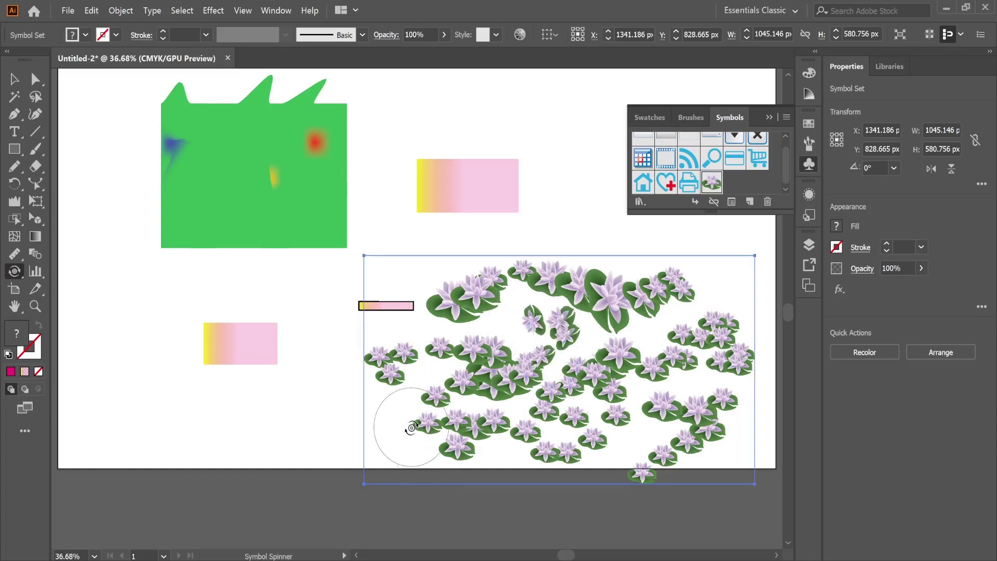
pyautogui.moveTo(401, 422)
pyautogui.mouseDown()
pyautogui.moveTo(439, 473)
pyautogui.moveTo(393, 458)
pyautogui.moveTo(414, 460)
pyautogui.moveTo(422, 437)
pyautogui.moveTo(381, 465)
pyautogui.mouseUp()
pyautogui.moveTo(650, 394); pyautogui.dragTo(660, 410)
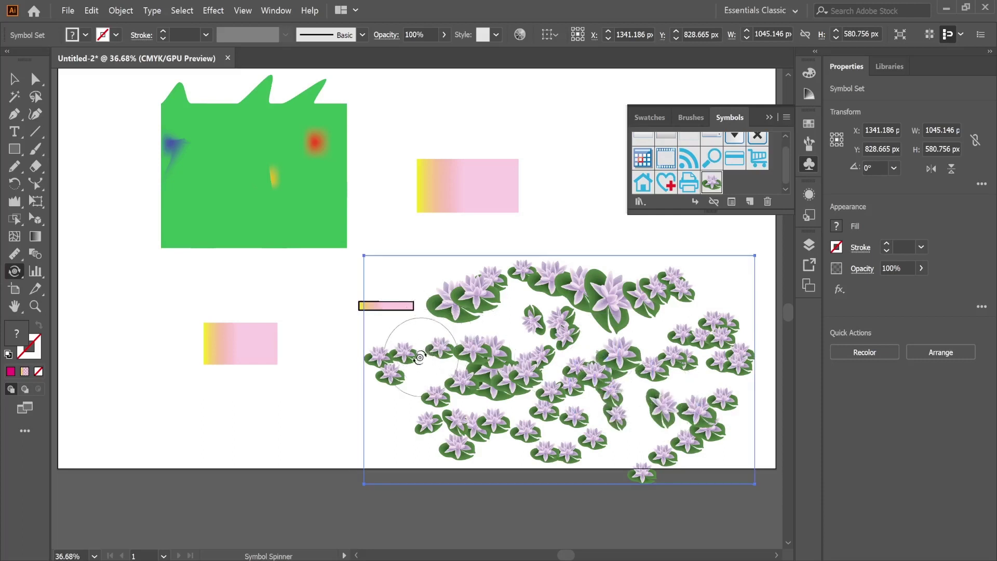
# Stain the large flowers in the symbol set's upper left magenta (ED1F79) with the Symbol Stainer tool
pyautogui.click(14, 271)
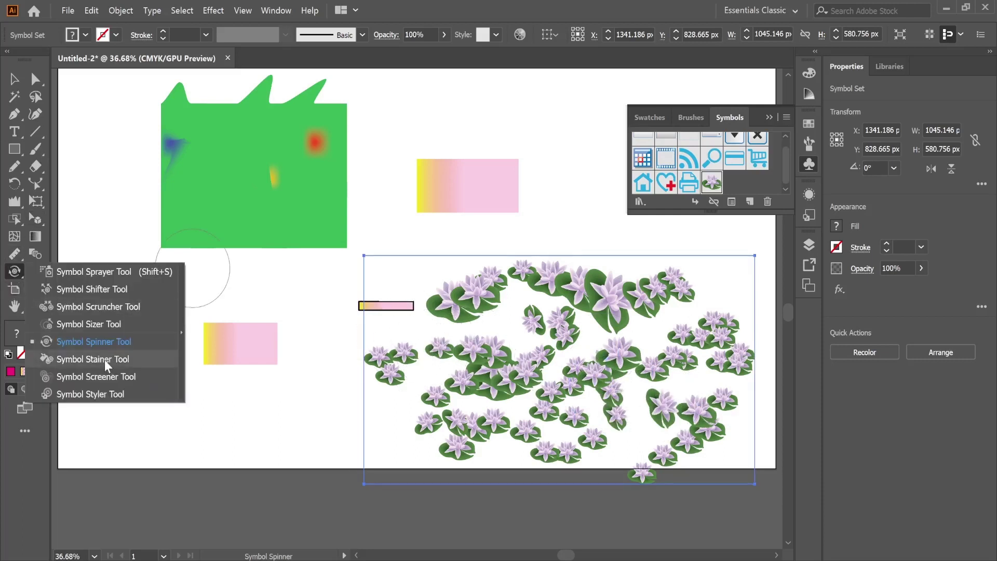
pyautogui.click(107, 363)
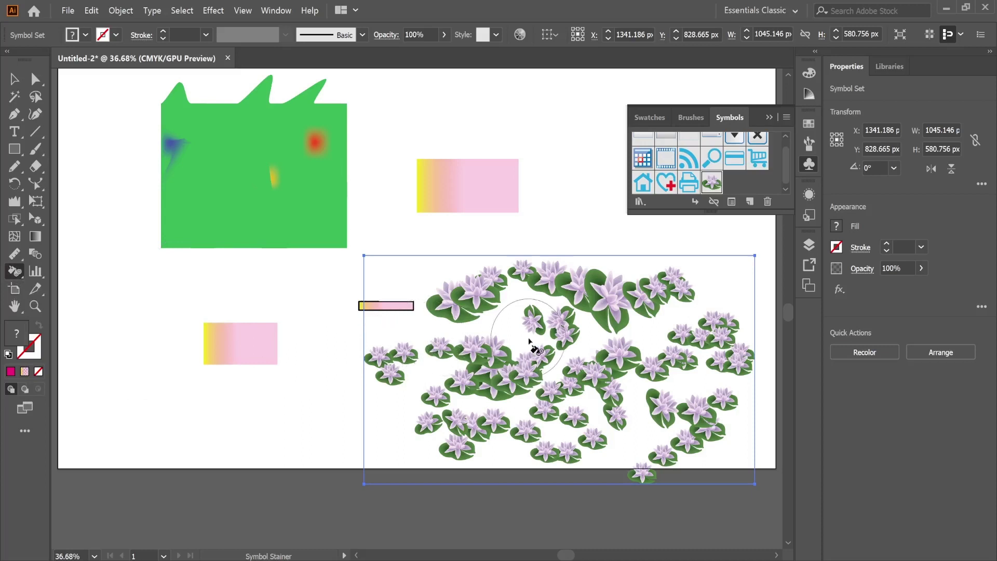
pyautogui.click(462, 306)
pyautogui.click(533, 307)
pyautogui.click(10, 371)
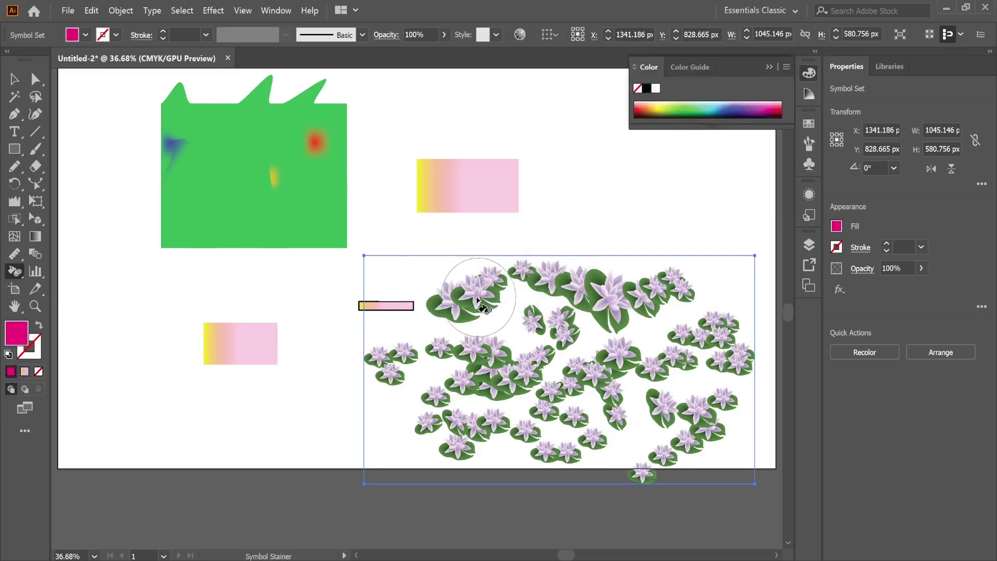
pyautogui.moveTo(474, 312); pyautogui.dragTo(475, 319)
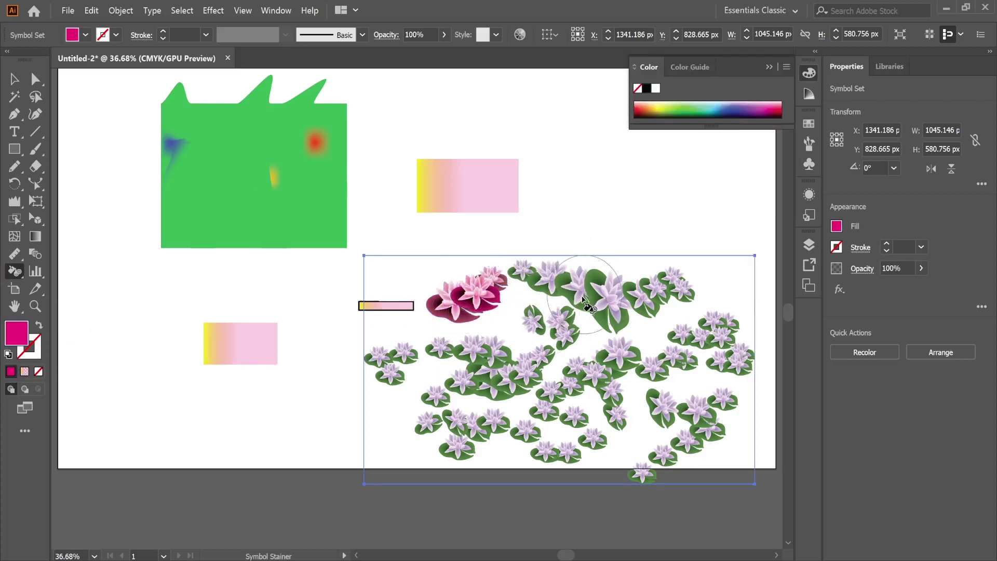
# Set the fill to green (69A818) and stain the large upper-middle flowers and a few central ones with it
pyautogui.doubleClick(16, 333)
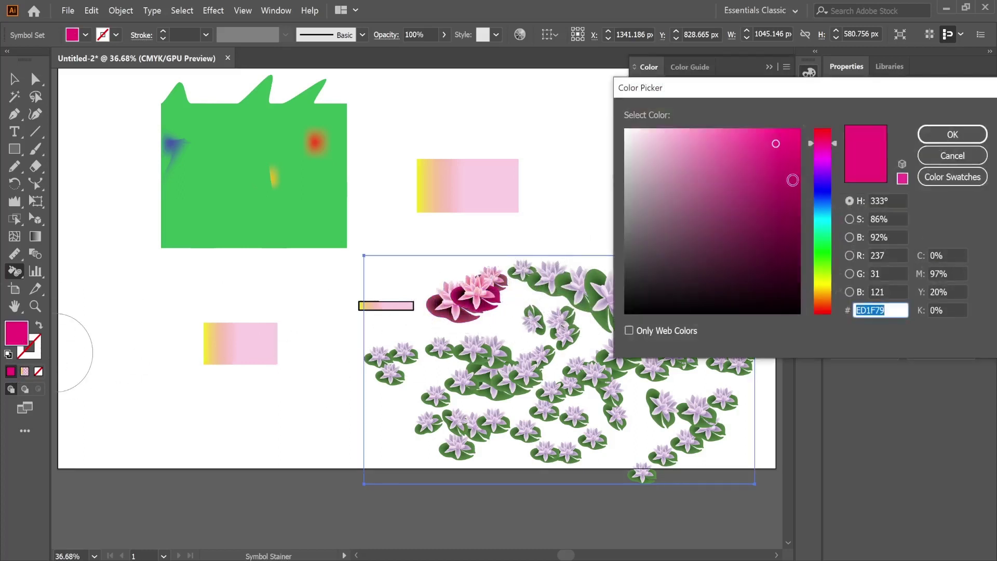
pyautogui.click(818, 276)
pyautogui.click(953, 134)
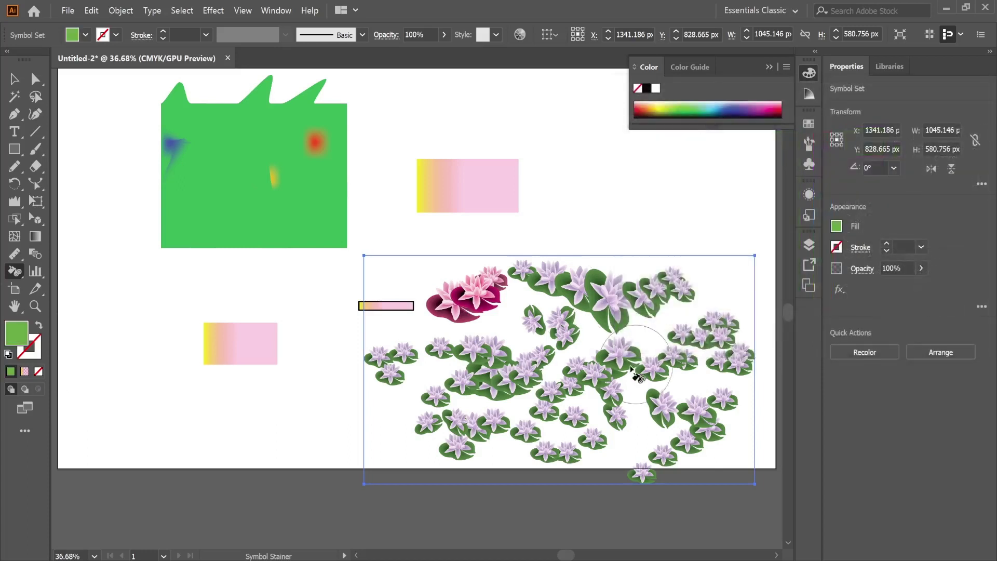
pyautogui.moveTo(623, 285)
pyautogui.mouseDown()
pyautogui.moveTo(597, 283)
pyautogui.moveTo(596, 299)
pyautogui.mouseUp()
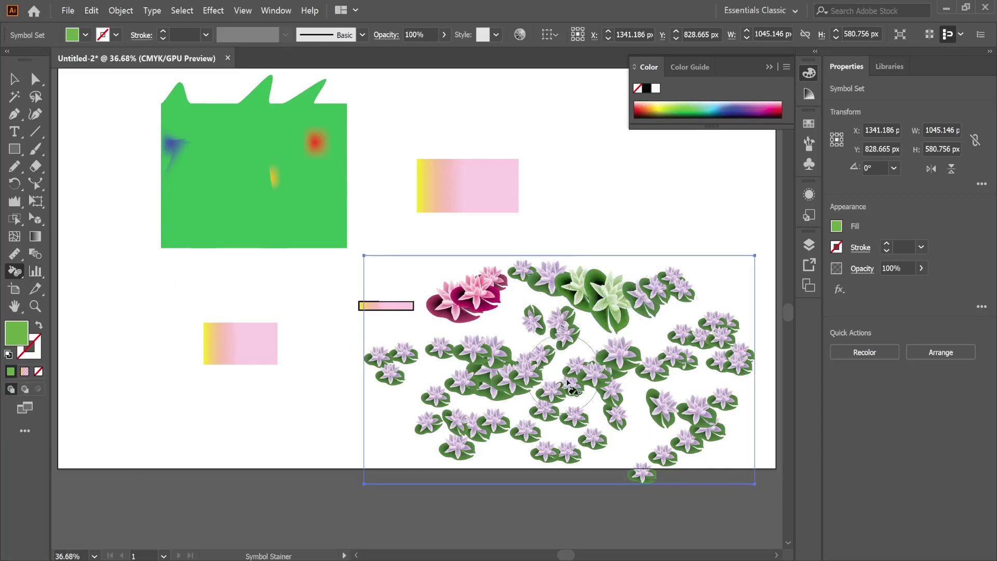
pyautogui.moveTo(571, 387); pyautogui.dragTo(571, 387)
# Set the fill to blue (1987A5) and stain the flowers in the lower centre of the symbol set
pyautogui.doubleClick(16, 332)
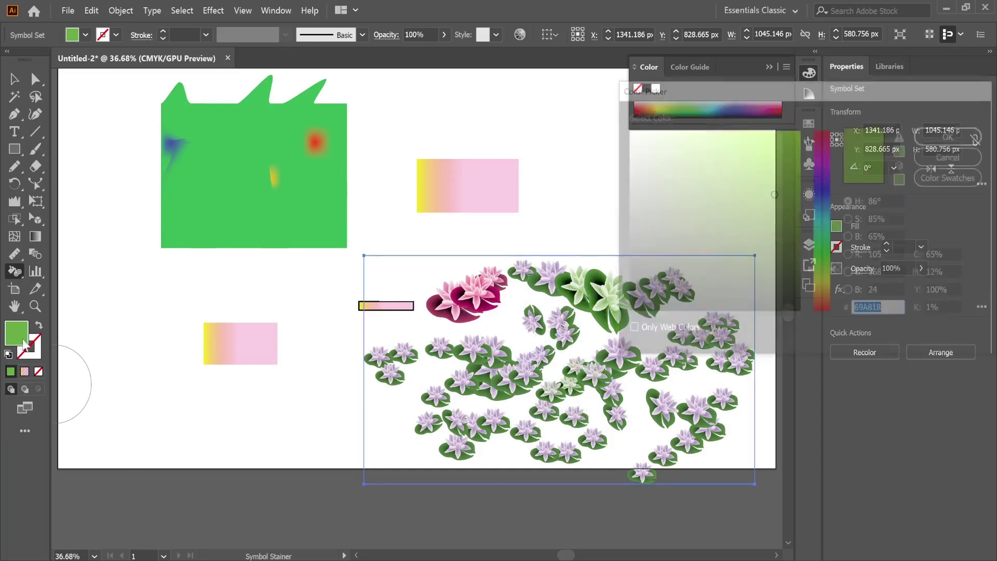
pyautogui.click(820, 224)
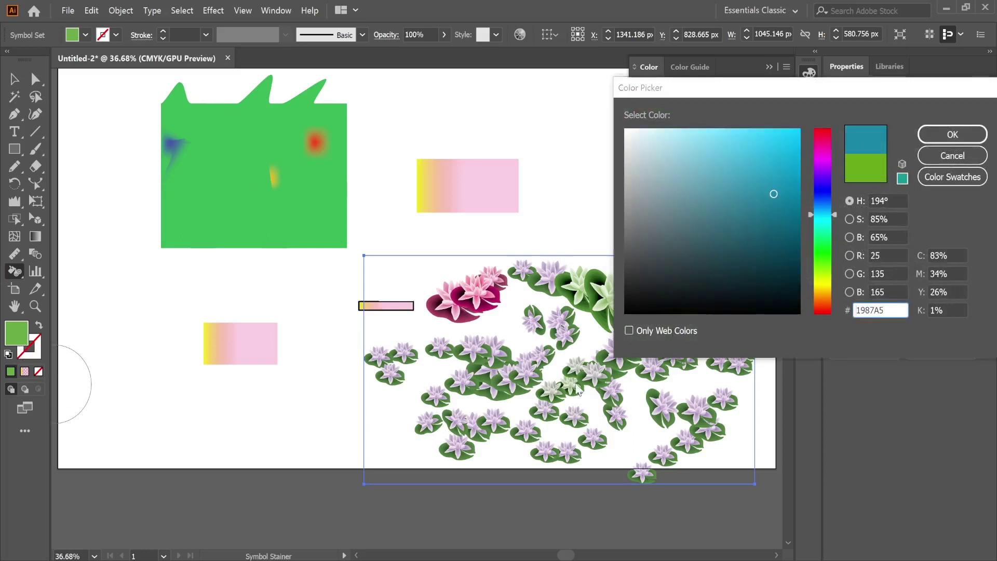
pyautogui.press('Return')
pyautogui.moveTo(567, 419)
pyautogui.mouseDown()
pyautogui.moveTo(543, 410)
pyautogui.moveTo(587, 420)
pyautogui.mouseUp()
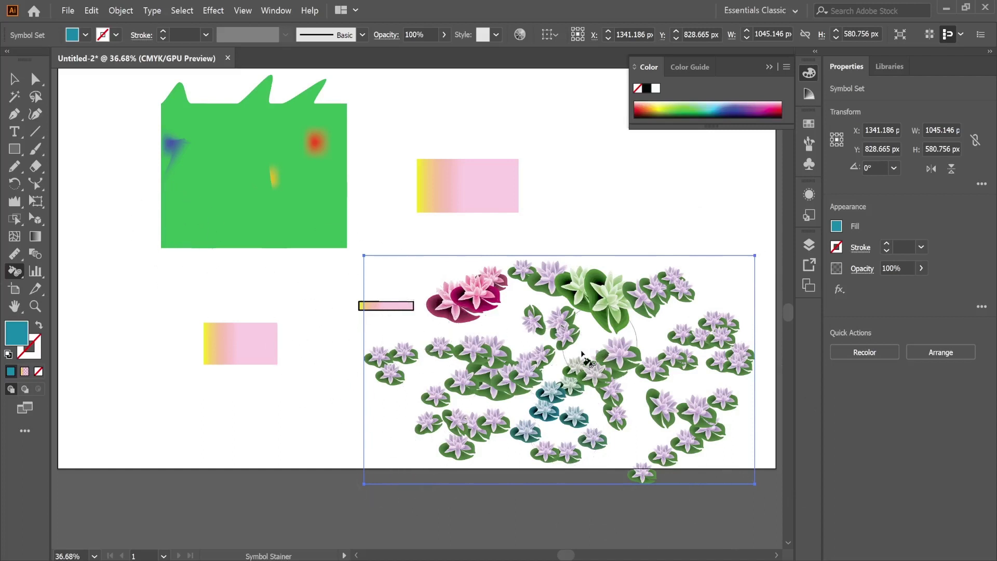
# Make the right-hand, lower-right and upper-left pink flowers more transparent with the Symbol Screener tool
pyautogui.moveTo(18, 272); pyautogui.dragTo(127, 380)
pyautogui.moveTo(717, 332); pyautogui.dragTo(732, 337)
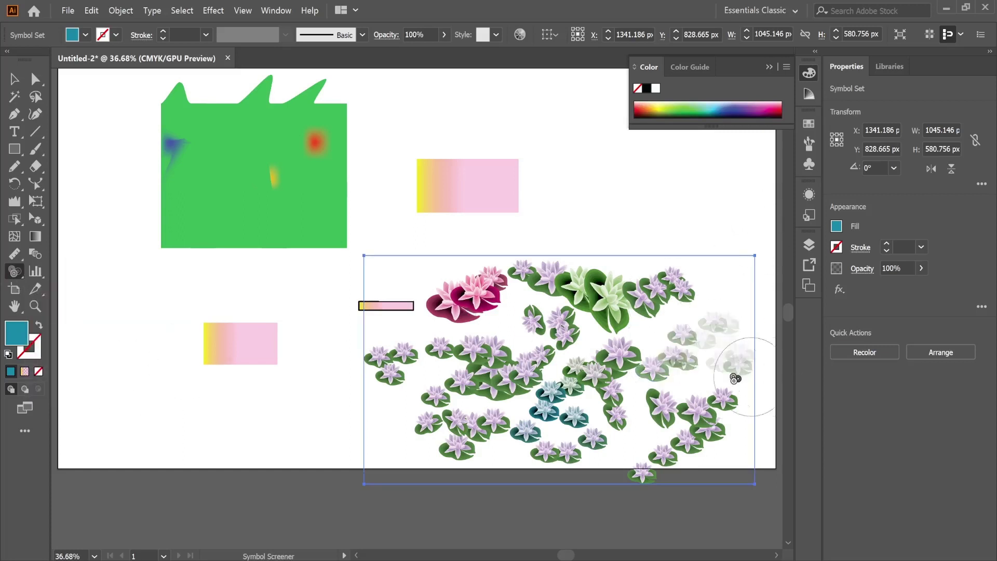
pyautogui.moveTo(624, 410); pyautogui.dragTo(660, 447)
pyautogui.click(476, 301)
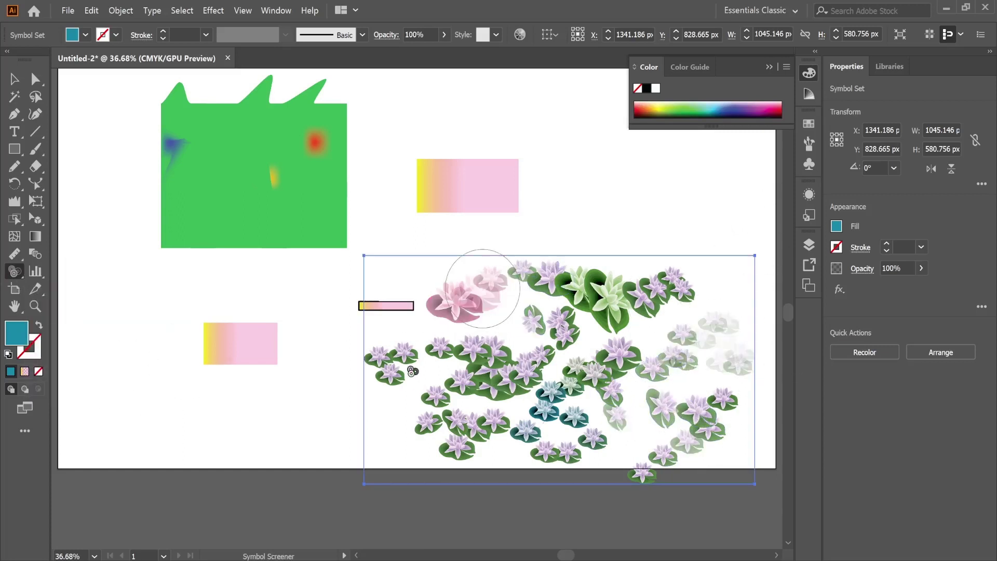
# Take the Symbol Styler tool and choose the last graphic style, the one with the teal-green thumbnail, for the symbol set
pyautogui.moveTo(10, 274); pyautogui.dragTo(84, 396)
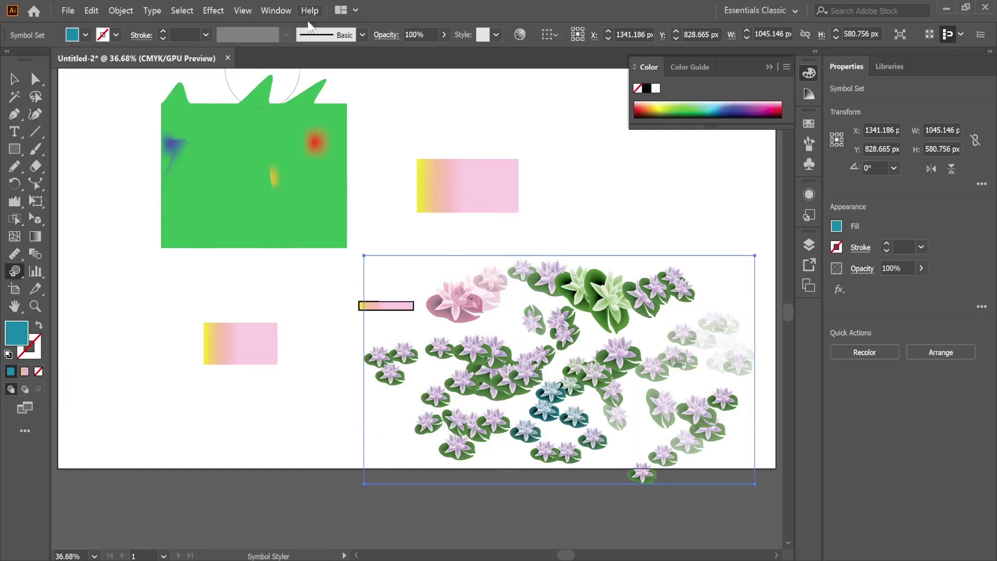
pyautogui.click(275, 11)
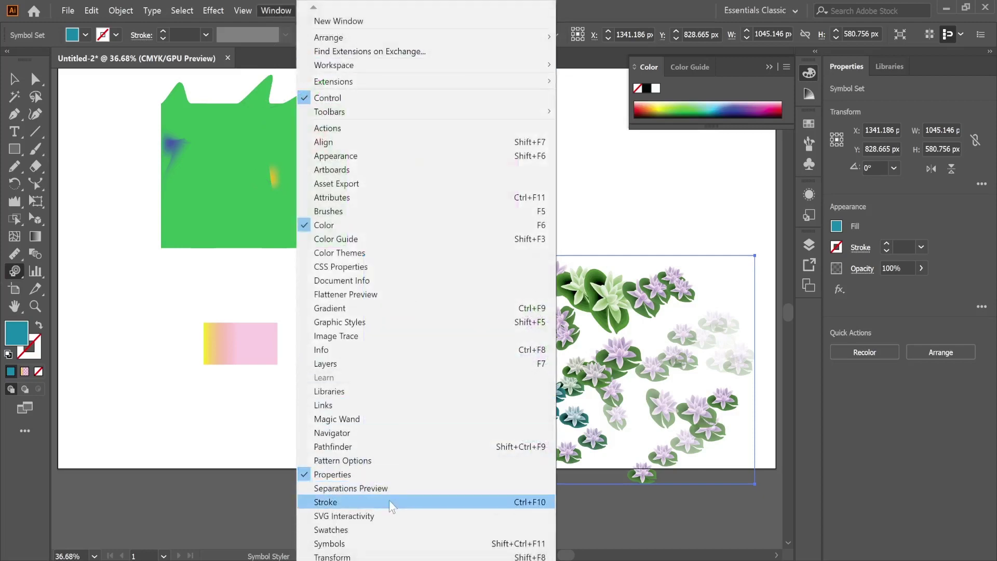
pyautogui.click(364, 322)
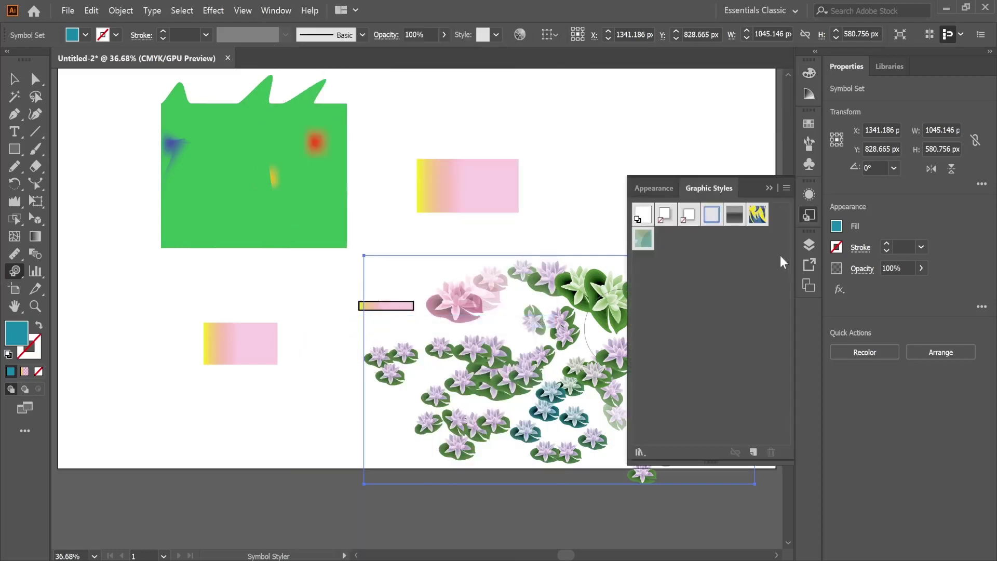
pyautogui.click(643, 240)
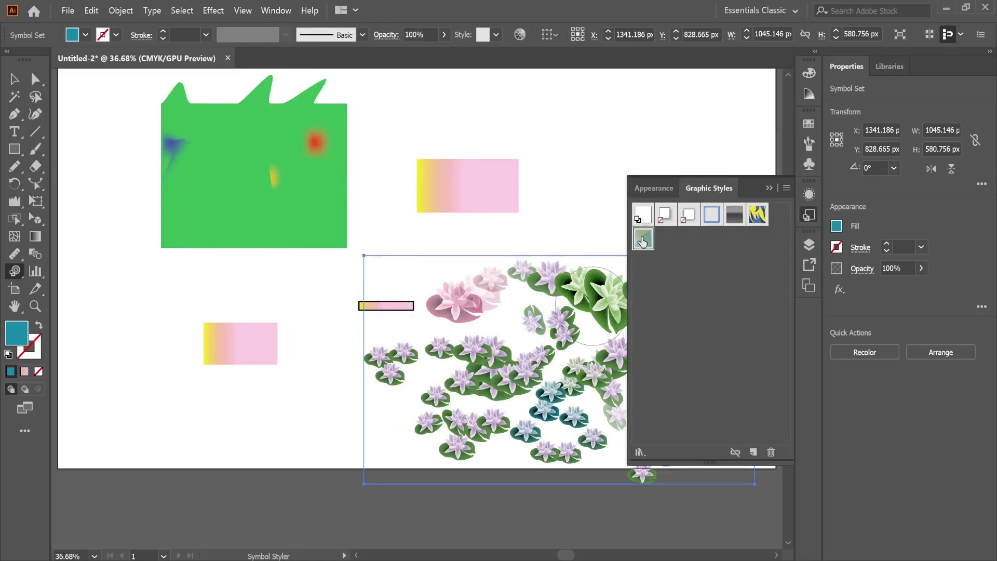
pyautogui.click(769, 189)
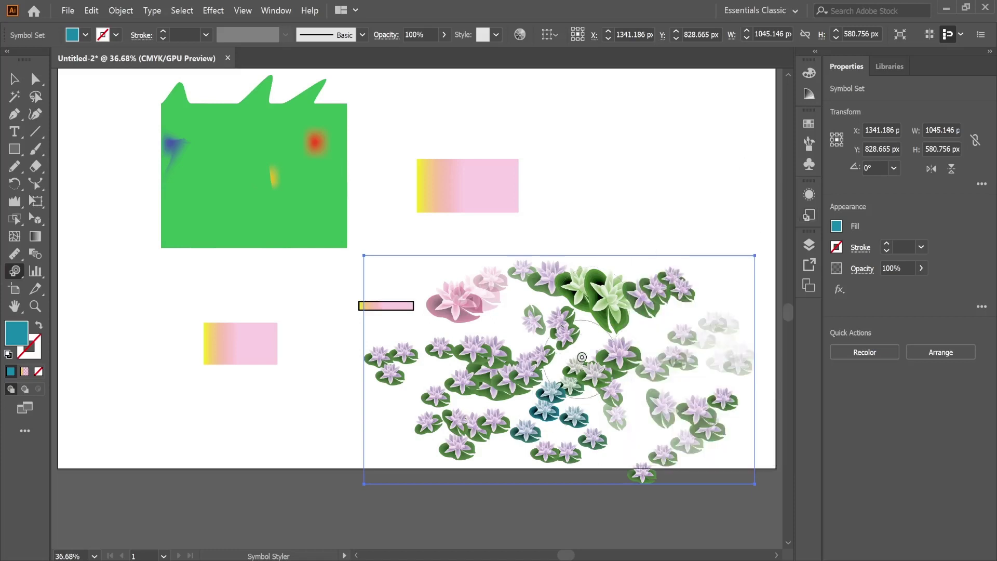
# Brush the chosen graphic style over the central and upper-right flowers of the symbol set
pyautogui.moveTo(548, 396); pyautogui.dragTo(432, 370)
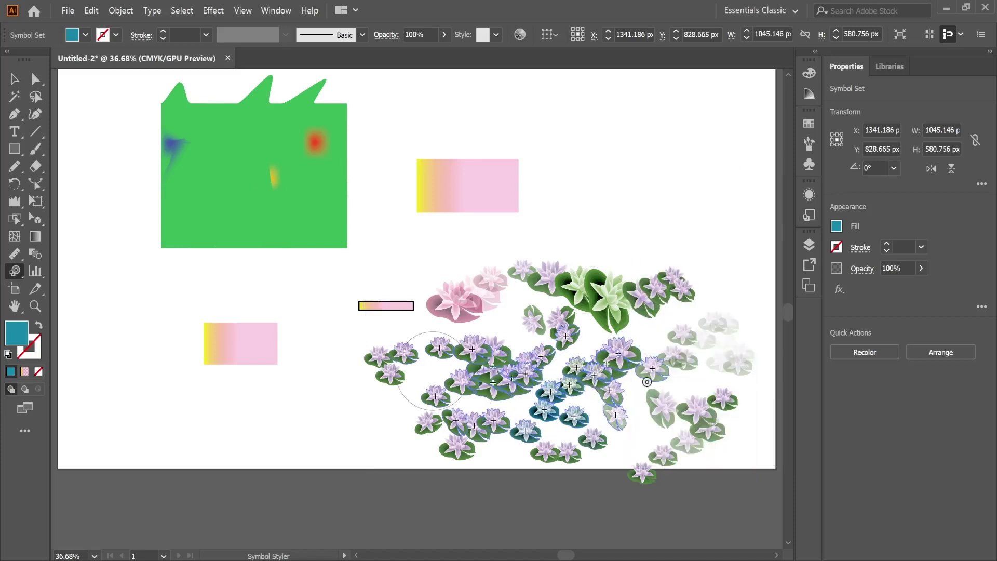
pyautogui.moveTo(617, 304); pyautogui.dragTo(571, 399)
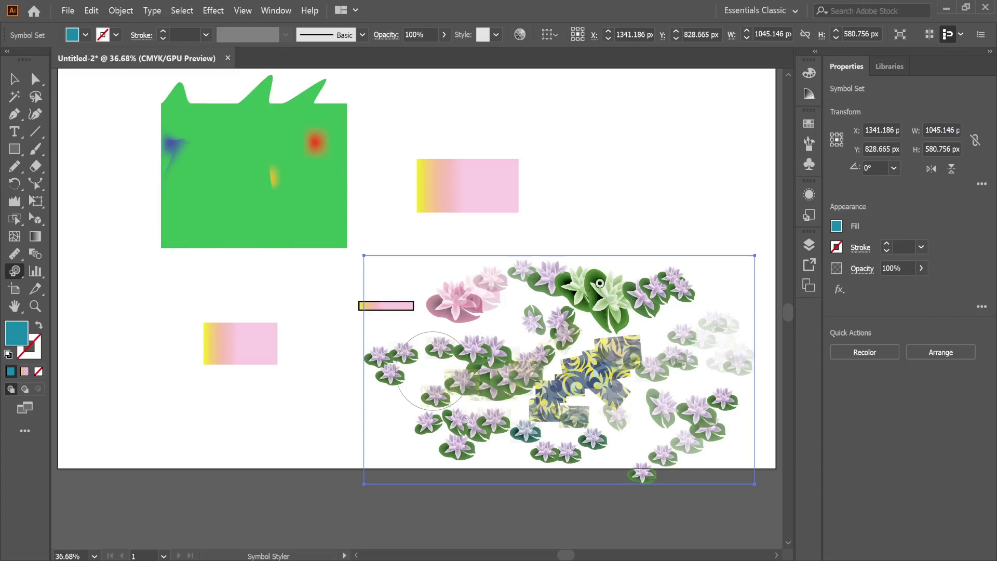
pyautogui.moveTo(613, 314); pyautogui.dragTo(592, 312)
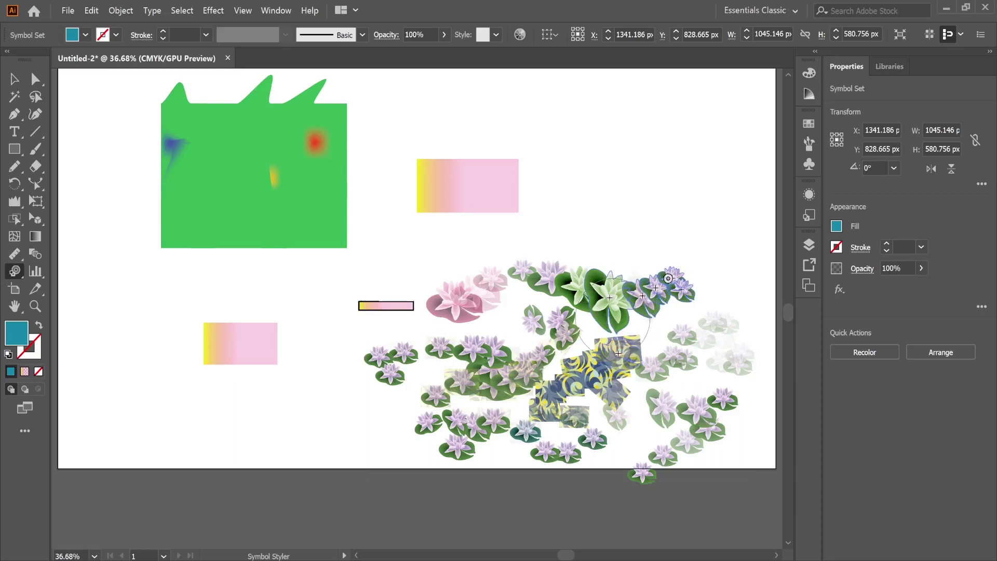
pyautogui.moveTo(656, 306); pyautogui.dragTo(620, 345)
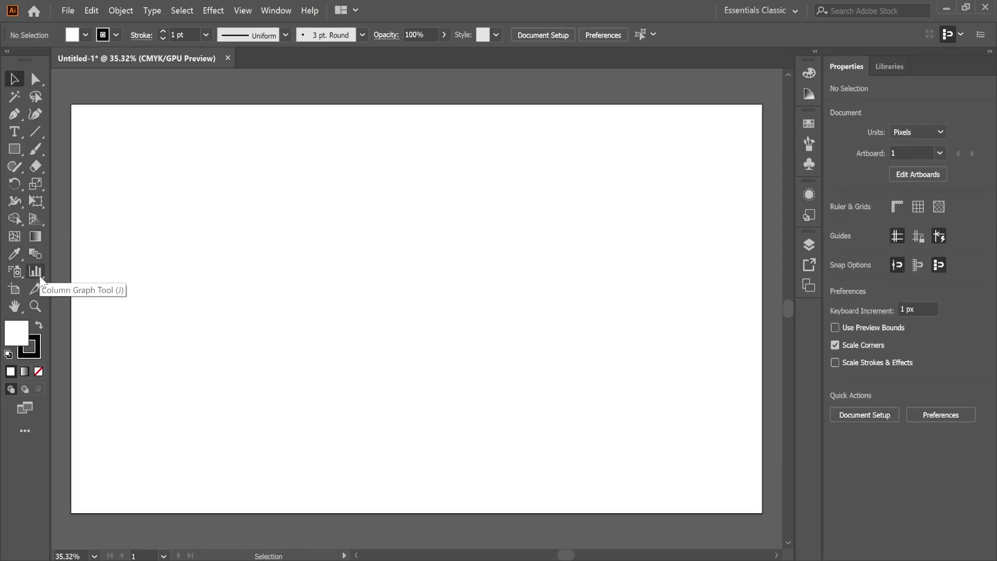
# Draw a column graph in the blank artboard's upper left area and enter 10, 15 and 20 in its first data column
pyautogui.click(36, 271)
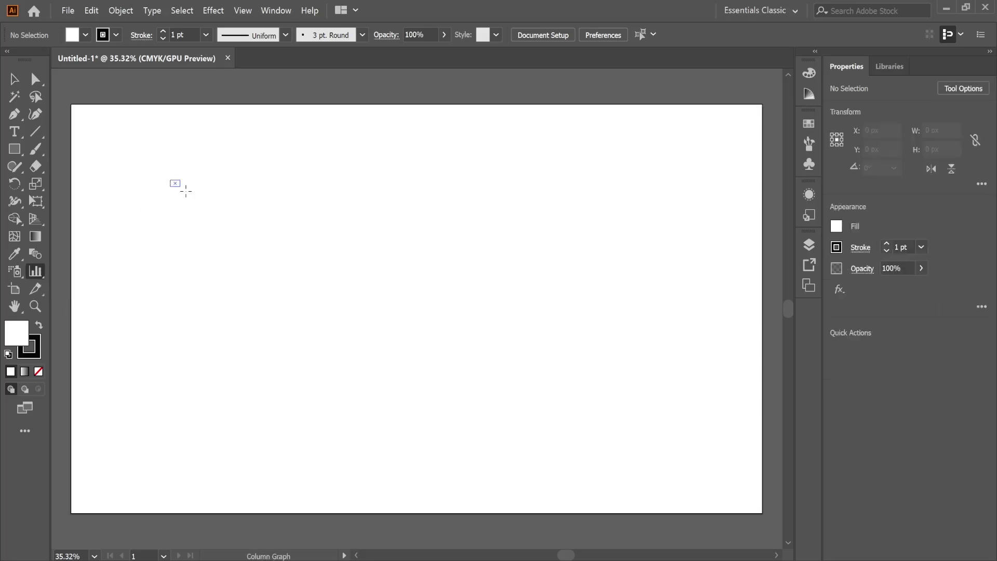
pyautogui.moveTo(170, 180); pyautogui.dragTo(342, 307)
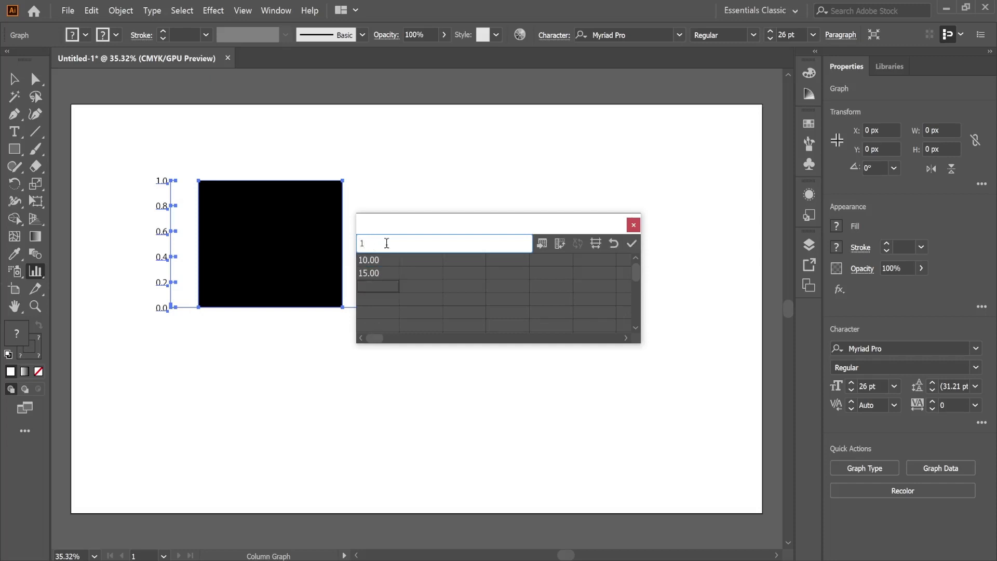
# Enter 20, 15 and 5 in the graph's second data column, apply the data, and move the data window clear of the graph
pyautogui.click(408, 258)
pyautogui.write('20')
pyautogui.press('Return')
pyautogui.write('15')
pyautogui.press('Return')
pyautogui.click(414, 297)
pyautogui.write('045')
pyautogui.press('BackSpace')
pyautogui.press('BackSpace')
pyautogui.write('5')
pyautogui.press('Return')
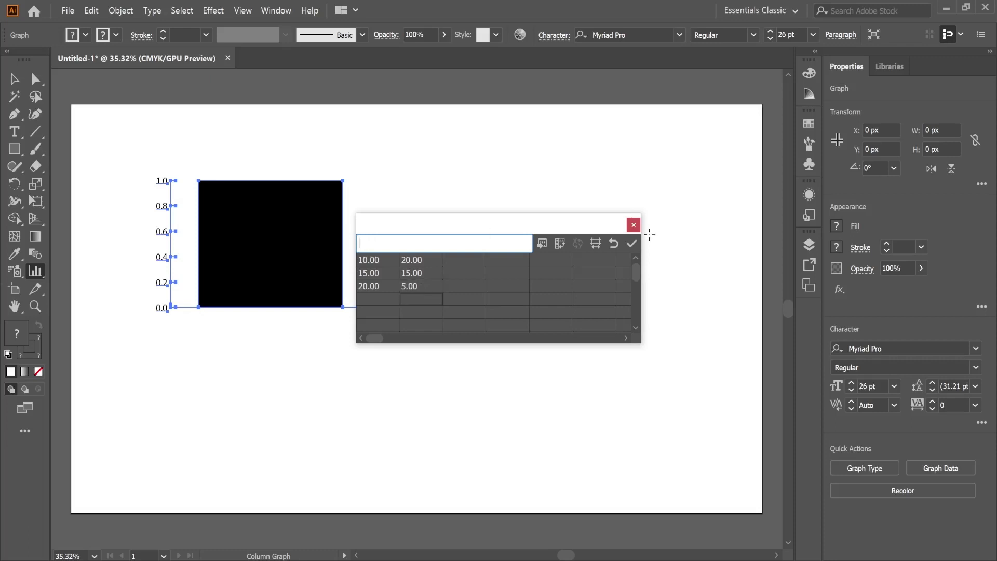
pyautogui.click(631, 243)
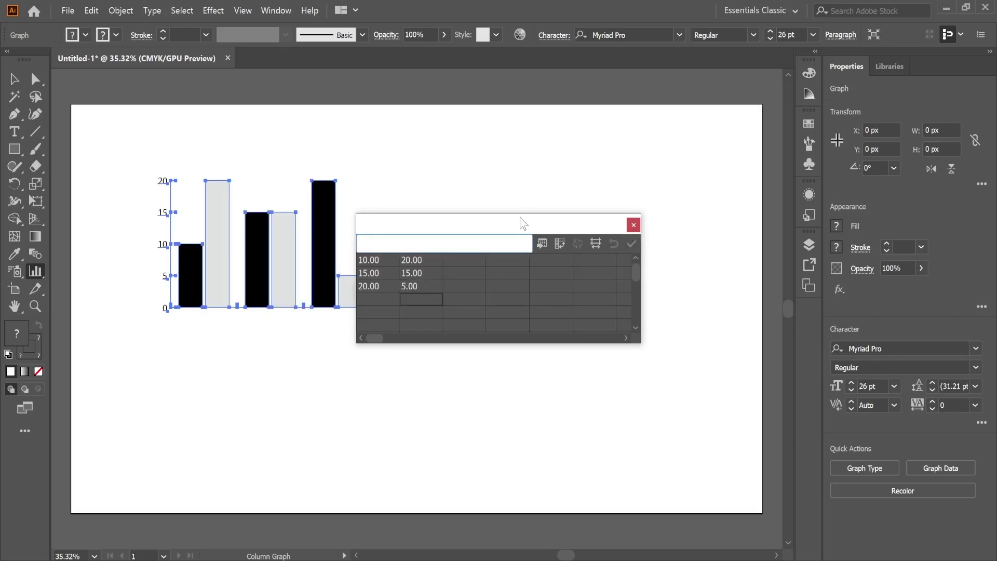
pyautogui.moveTo(523, 223); pyautogui.dragTo(596, 230)
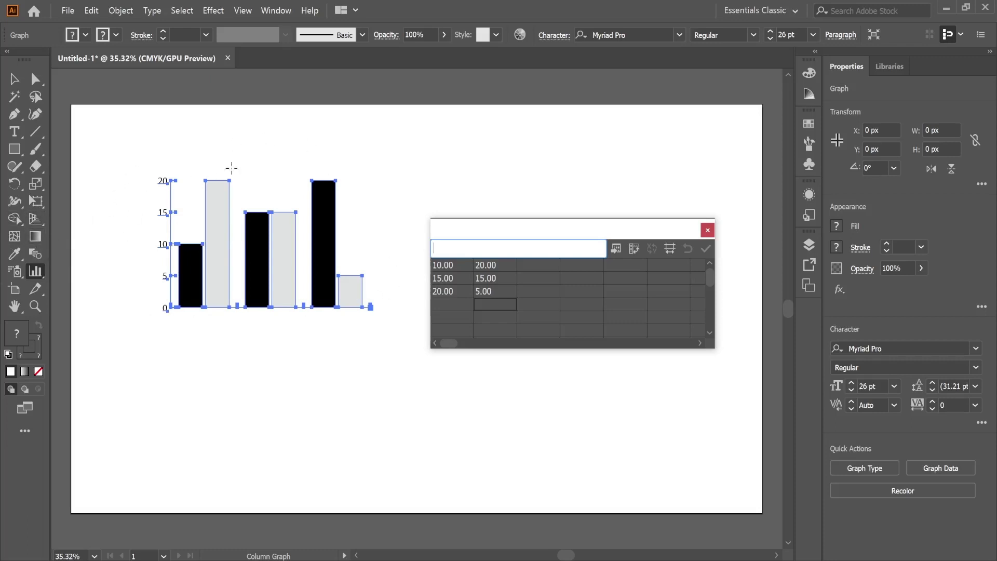
# Change the type of the selected column graph to Line
pyautogui.moveTo(40, 270); pyautogui.dragTo(76, 287)
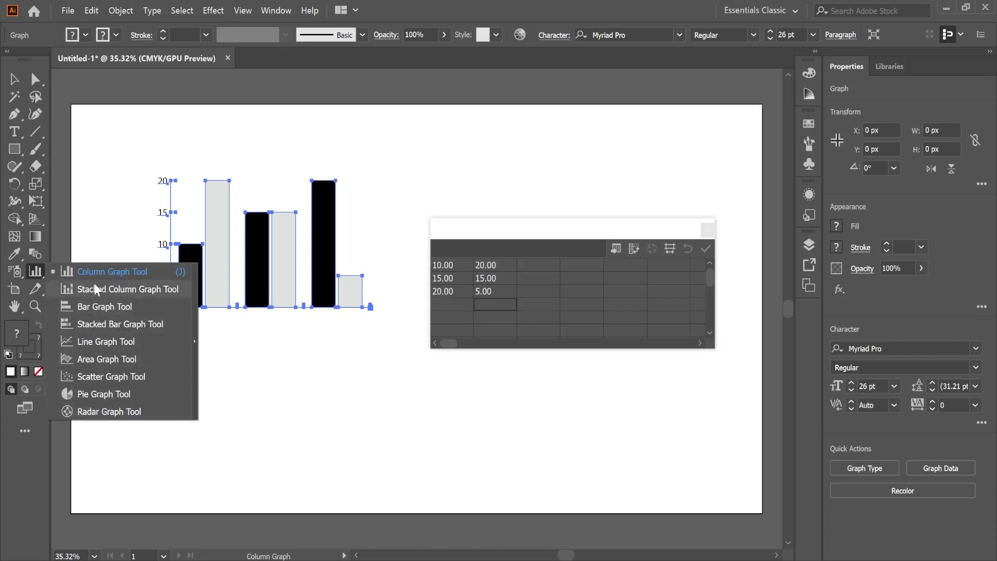
pyautogui.click(123, 13)
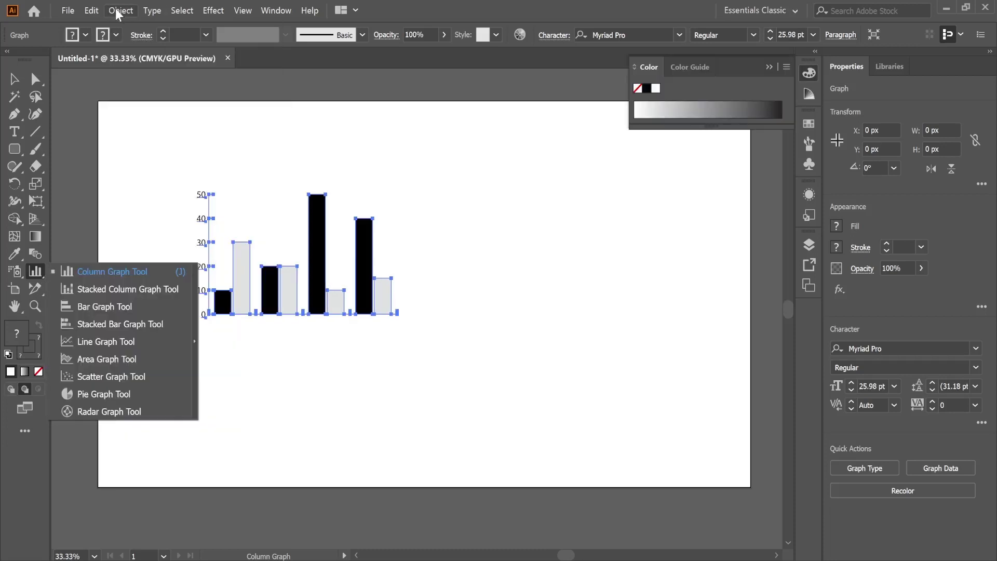
pyautogui.click(116, 8)
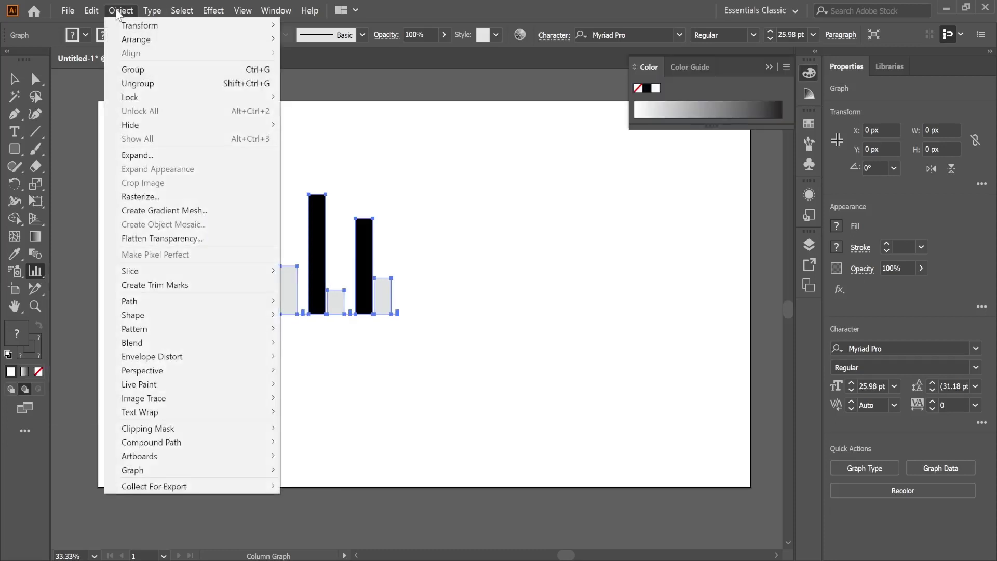
pyautogui.moveTo(197, 470)
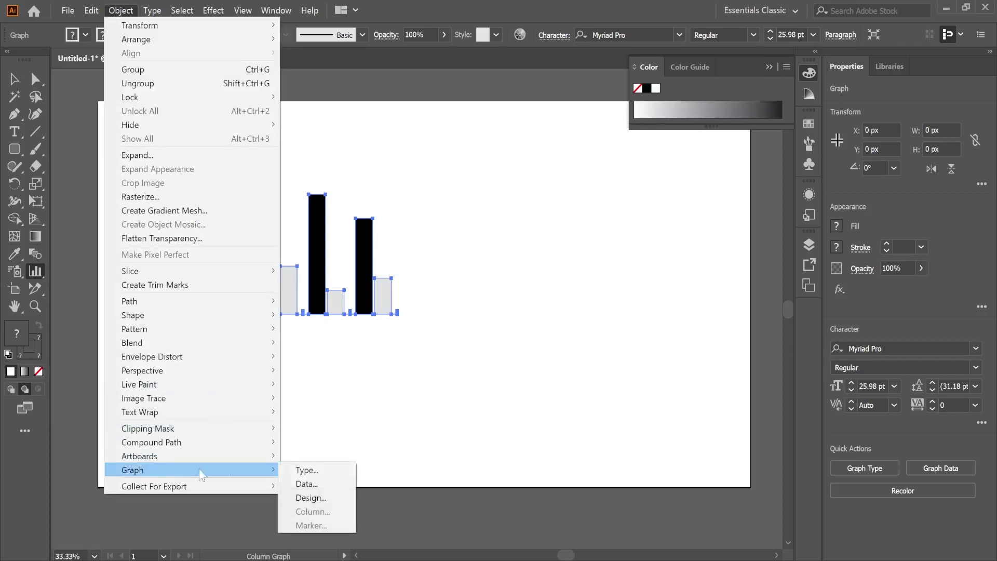
pyautogui.click(318, 470)
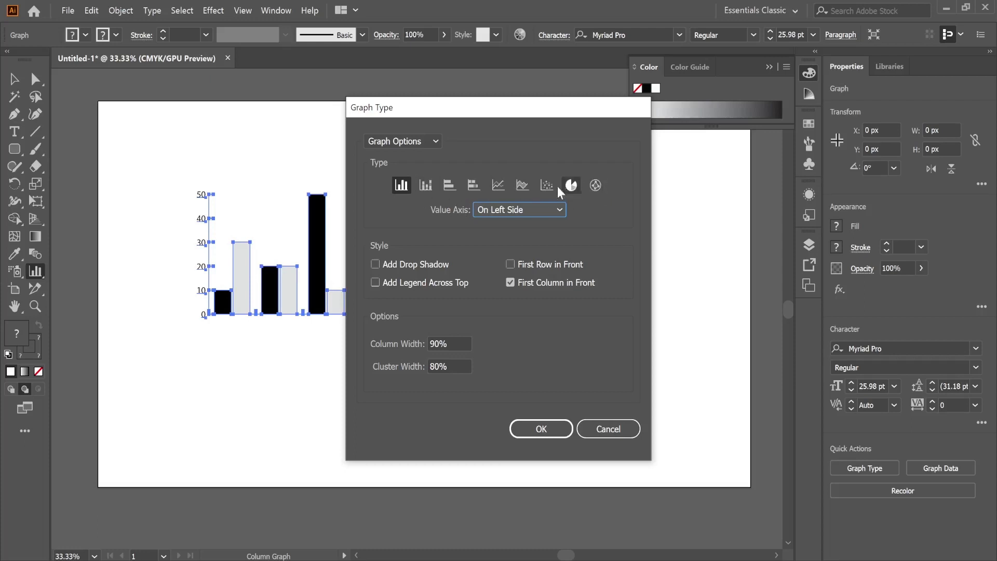
pyautogui.click(496, 188)
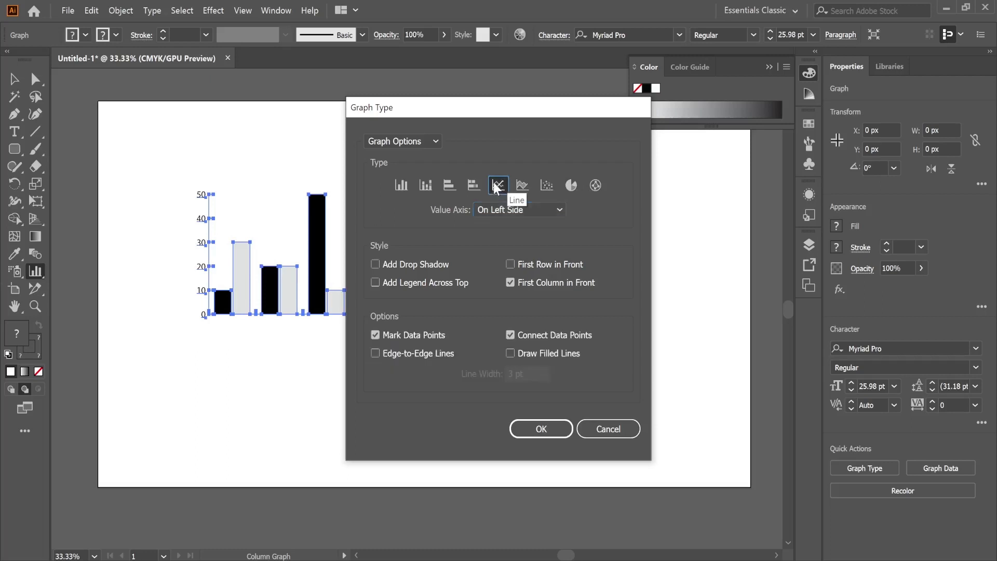
pyautogui.click(542, 429)
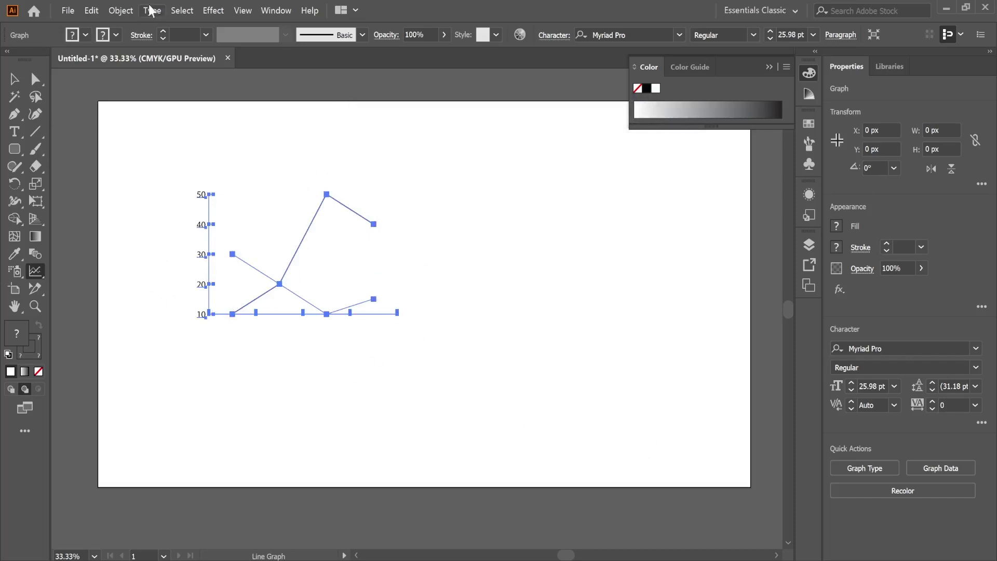
# Change the graph's type to Stacked Column
pyautogui.click(120, 10)
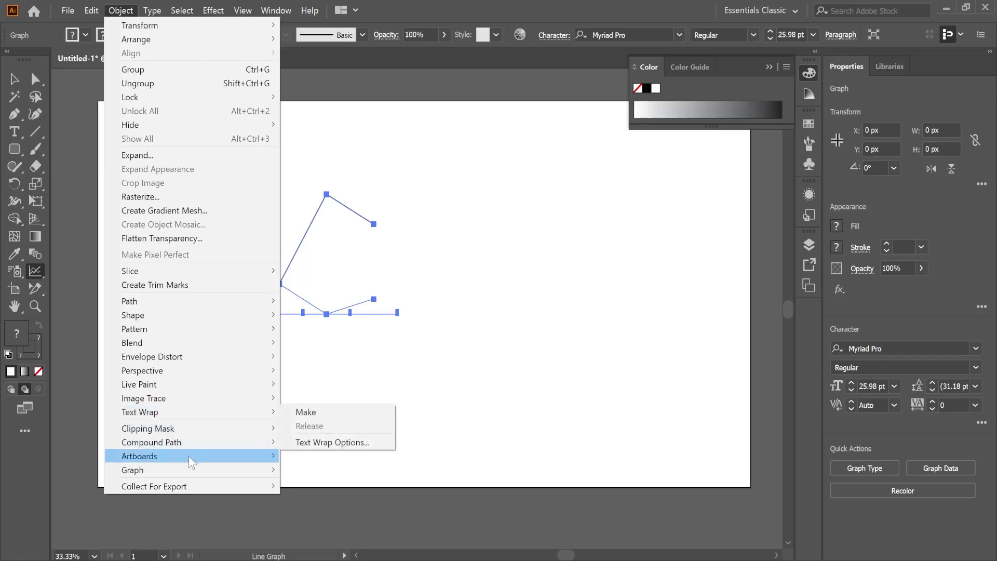
pyautogui.moveTo(197, 470)
pyautogui.click(301, 467)
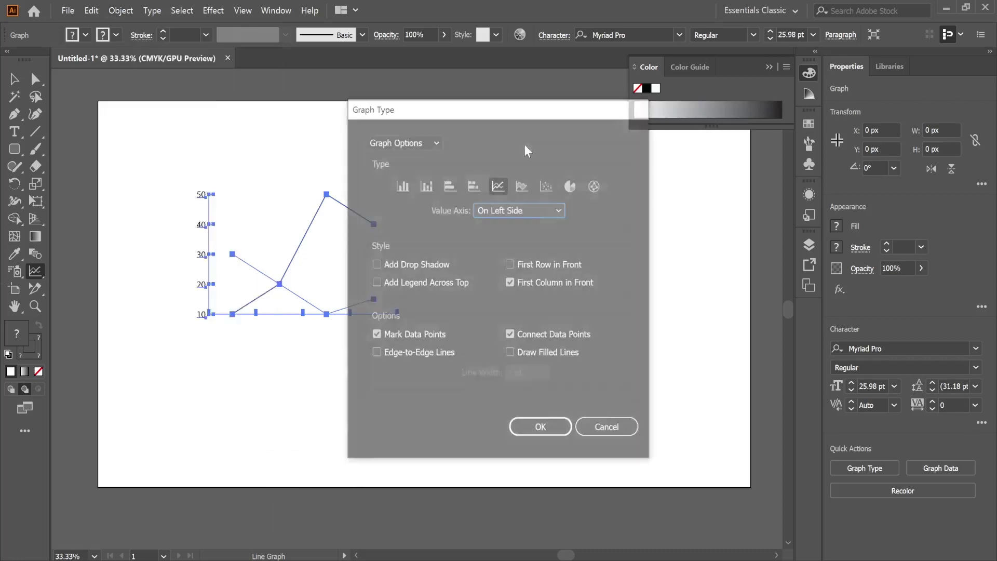
pyautogui.click(425, 185)
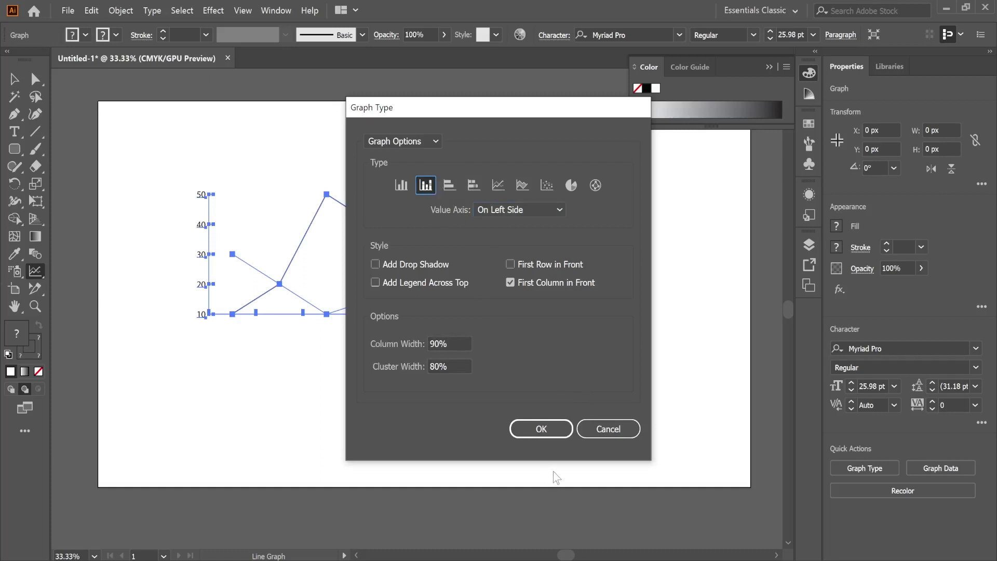
pyautogui.click(541, 428)
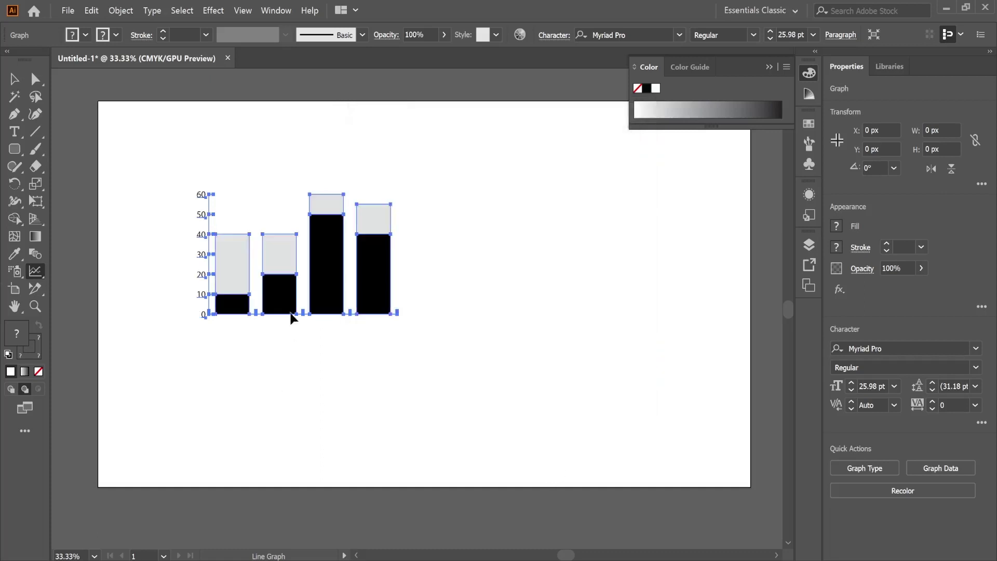
# Resize the artboard to about 1731 × 1476 px with the Artboard tool by moving its right edge inward and its bottom edge downward
pyautogui.click(12, 294)
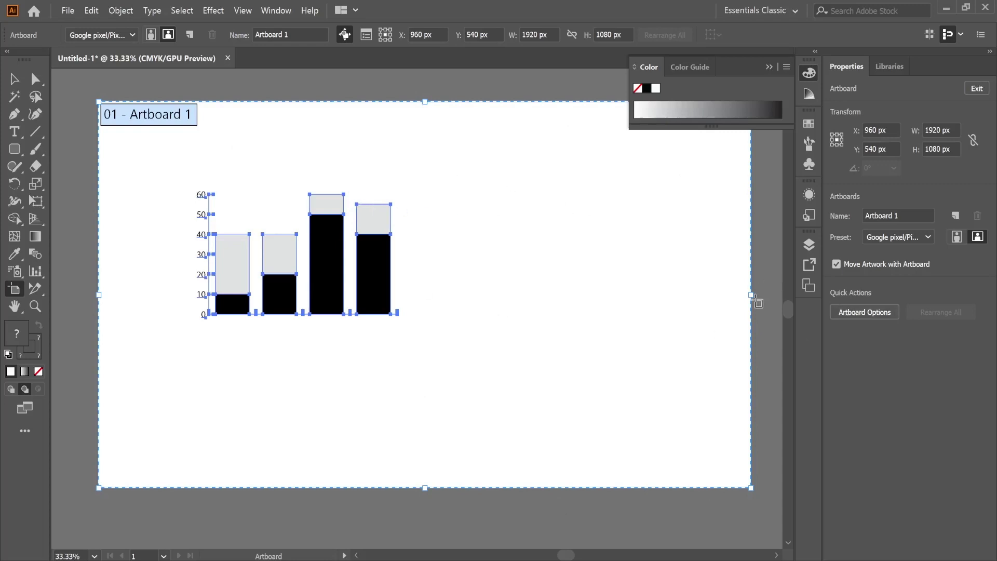
pyautogui.moveTo(753, 292); pyautogui.dragTo(687, 283)
pyautogui.moveTo(390, 488); pyautogui.dragTo(390, 534)
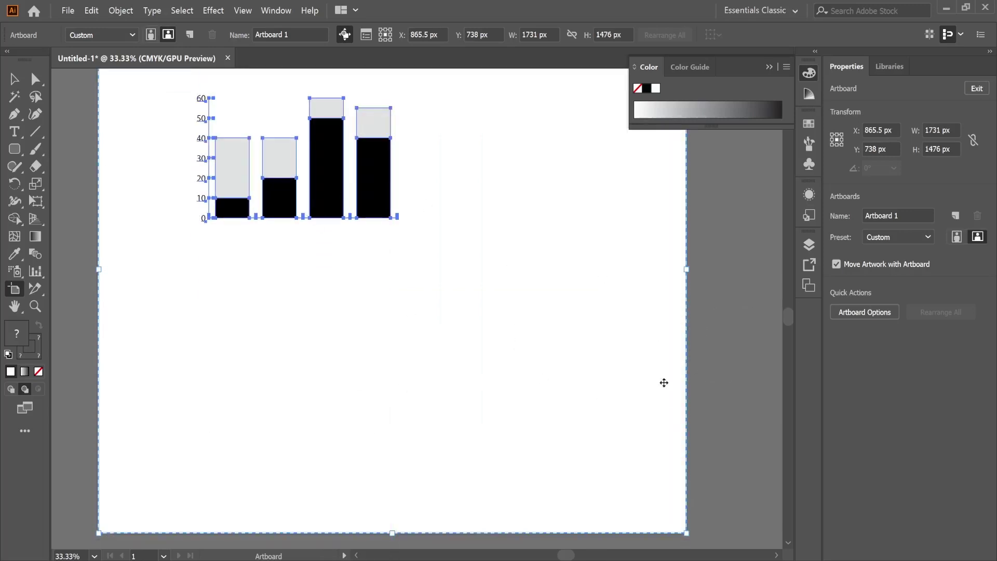
# Duplicate the artboard together with its graph, placing the copy to the right of the original
pyautogui.scroll(-1, 490, 476)
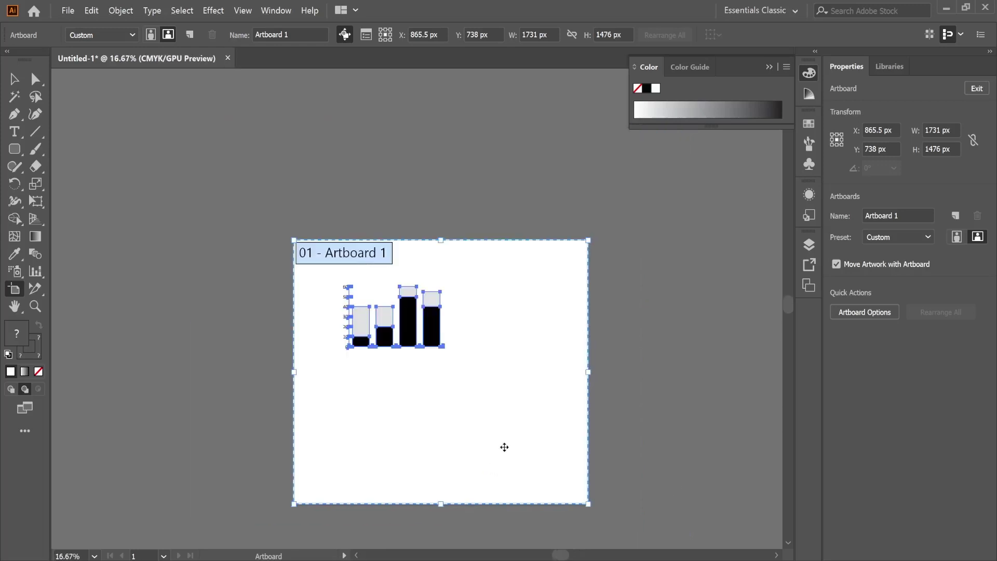
pyautogui.moveTo(453, 436); pyautogui.dragTo(767, 414)
pyautogui.moveTo(564, 555); pyautogui.dragTo(576, 558)
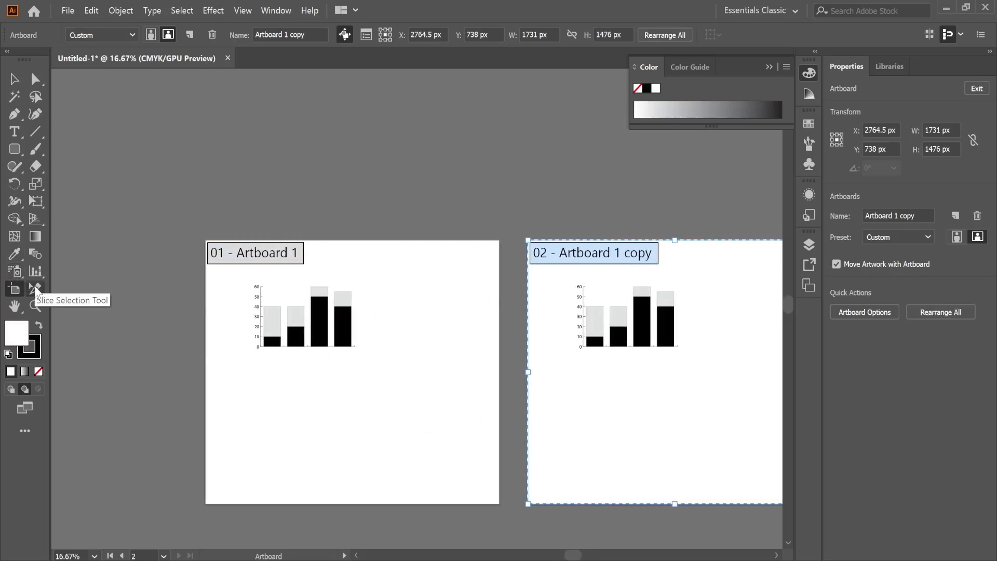
# Draw four slices over the first artboard's quadrants with the Slice tool, the upper-left one about 873 × 644 px around the graph
pyautogui.click(35, 290)
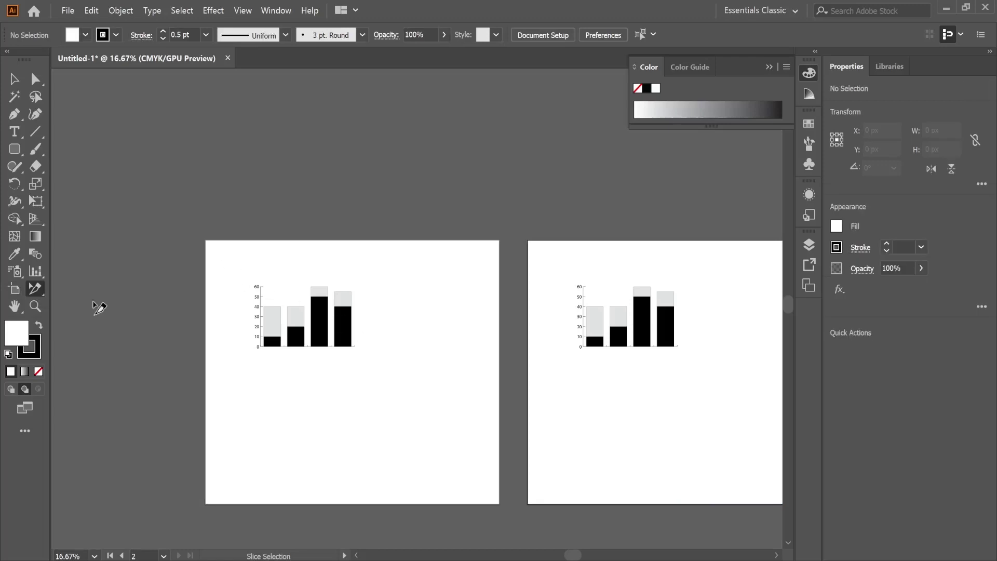
pyautogui.moveTo(35, 290); pyautogui.dragTo(94, 287)
pyautogui.moveTo(213, 245); pyautogui.dragTo(362, 361)
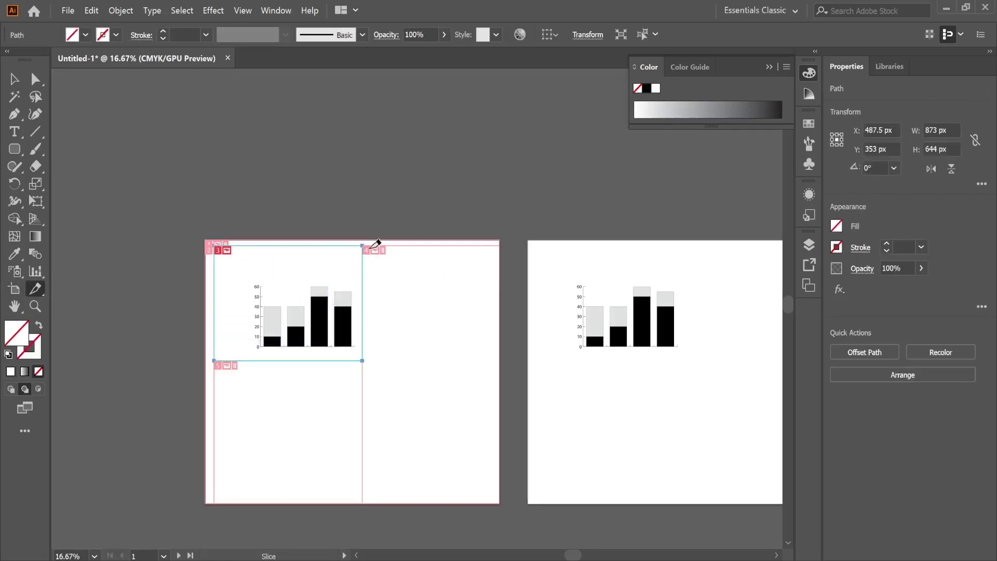
pyautogui.moveTo(364, 246); pyautogui.dragTo(496, 361)
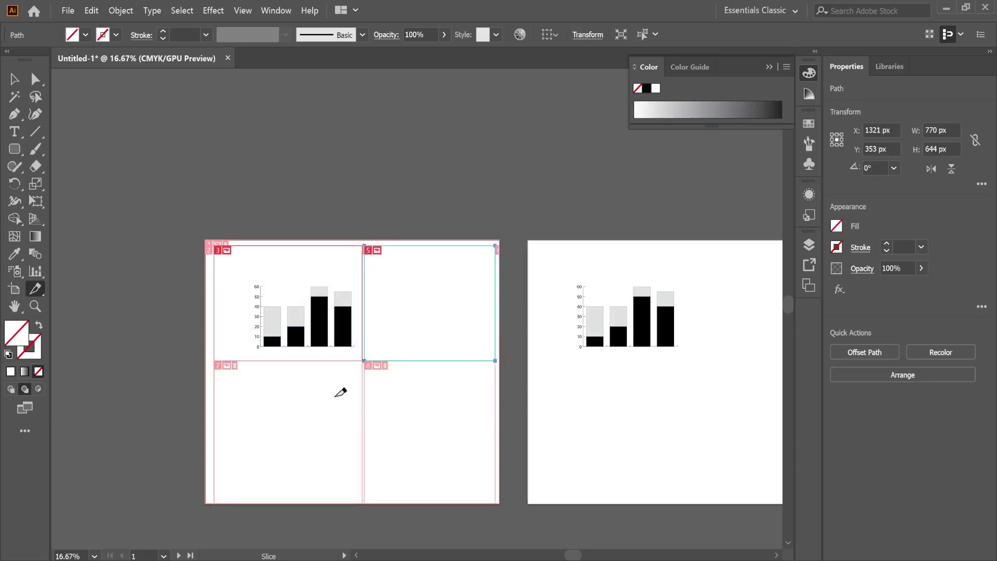
pyautogui.moveTo(356, 371); pyautogui.dragTo(492, 504)
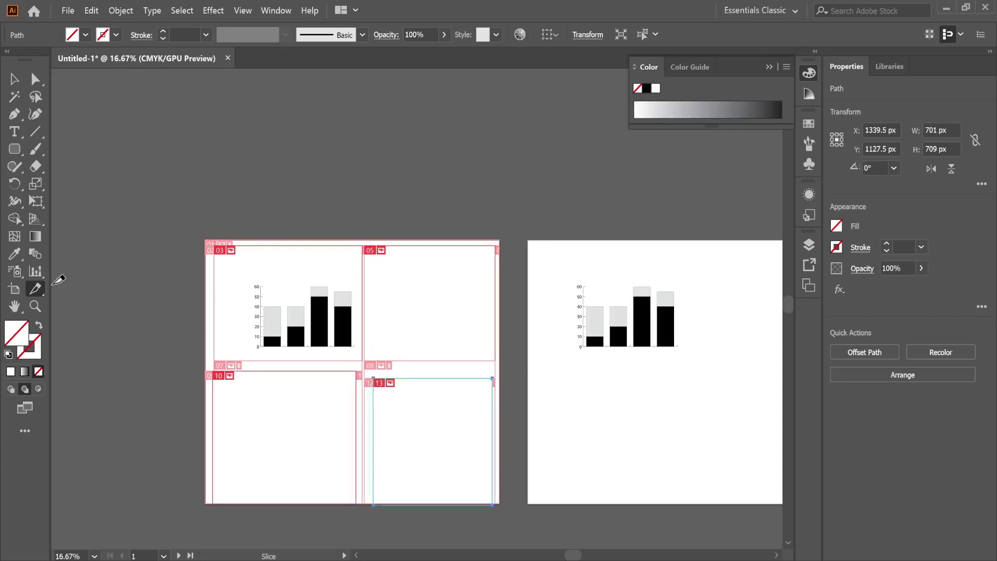
# Select the first artboard's slices one after another with the Slice Selection tool, shifting the upper-right slice slightly down
pyautogui.moveTo(37, 292); pyautogui.dragTo(95, 310)
pyautogui.click(264, 364)
pyautogui.click(410, 318)
pyautogui.click(294, 325)
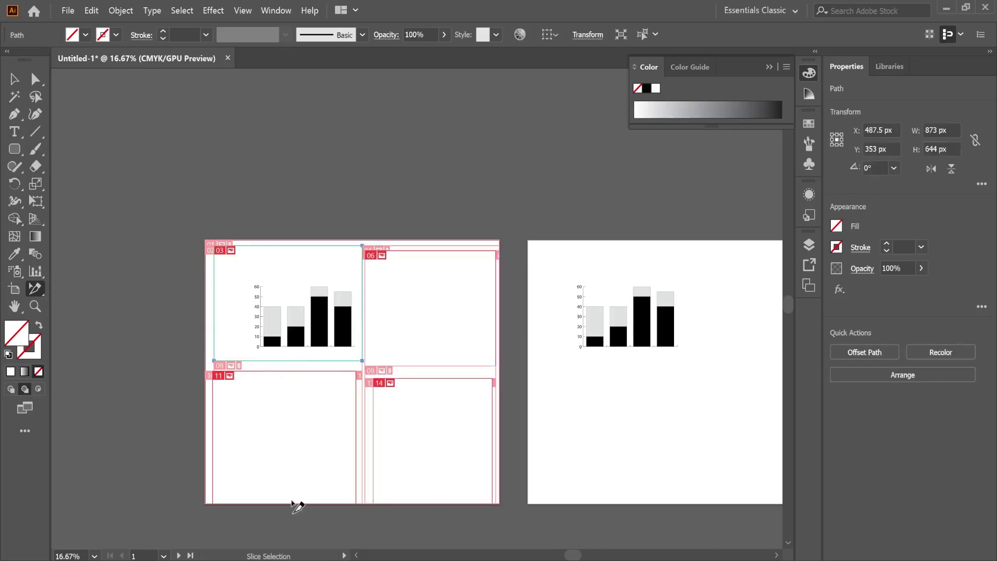
pyautogui.click(295, 494)
pyautogui.click(452, 425)
pyautogui.click(450, 233)
pyautogui.click(442, 270)
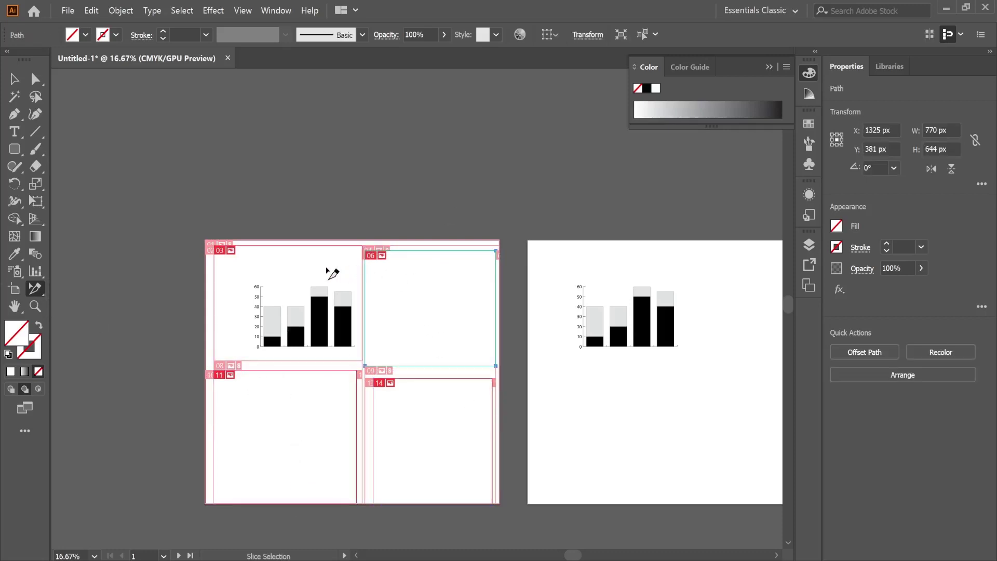
pyautogui.click(325, 272)
# Pan across the artboards with the Hand tool, and magnify and reduce the view of the graph's slice with the Zoom tool
pyautogui.click(15, 309)
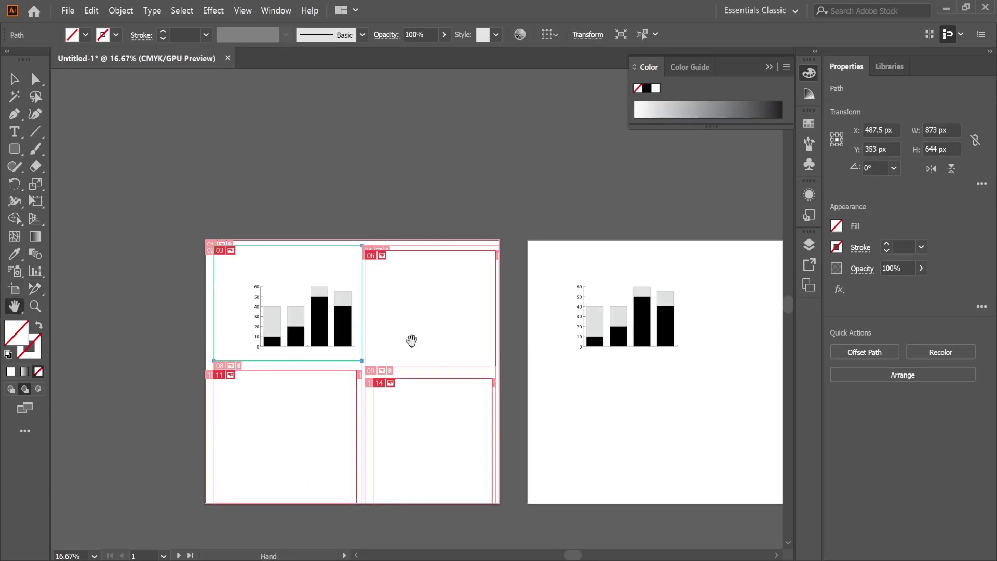
pyautogui.moveTo(412, 341); pyautogui.dragTo(447, 271)
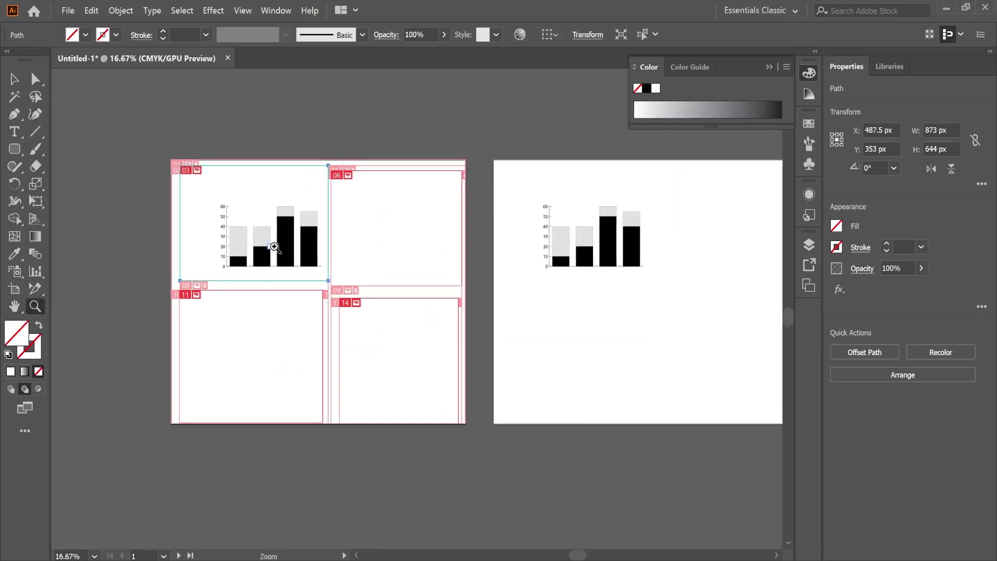
pyautogui.click(276, 248)
pyautogui.click(445, 323)
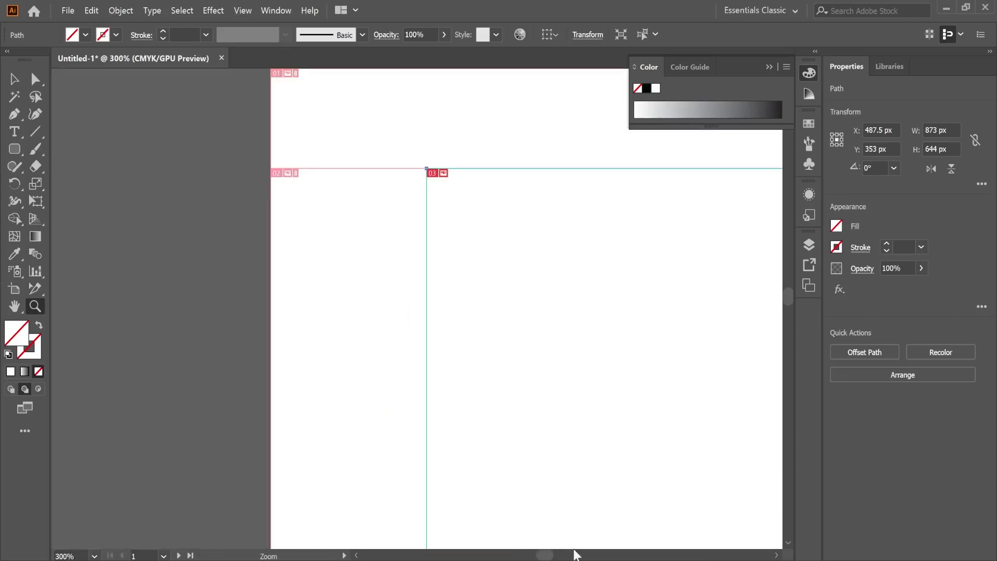
pyautogui.moveTo(545, 555); pyautogui.dragTo(557, 555)
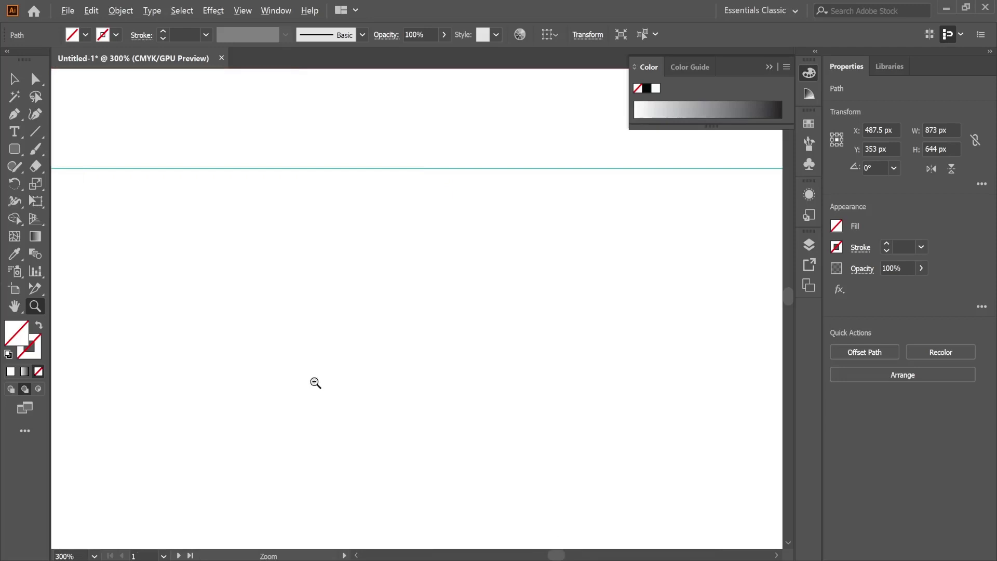
pyautogui.keyDown('alt'); pyautogui.click(316, 383); pyautogui.keyUp('alt')
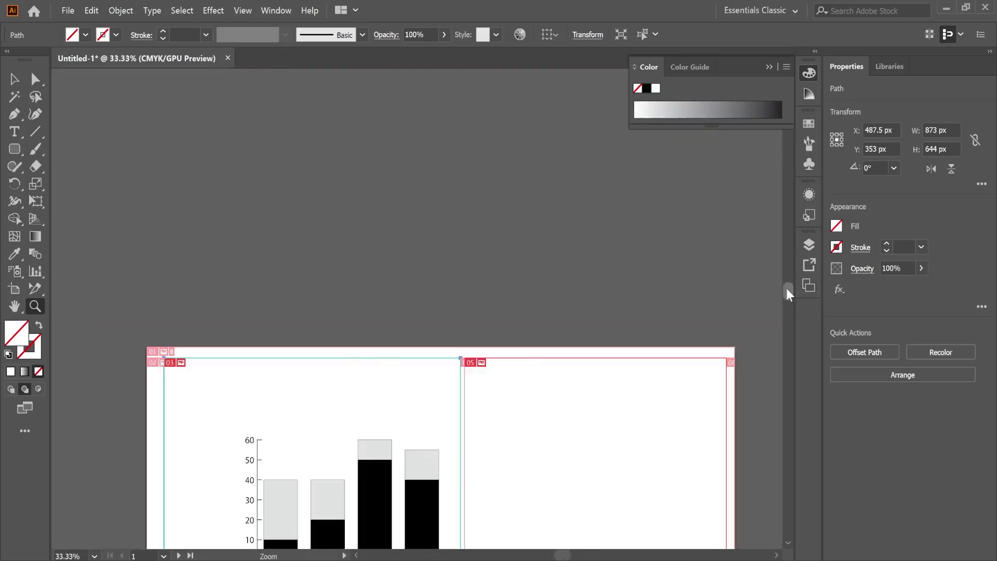
pyautogui.moveTo(786, 289); pyautogui.dragTo(783, 310)
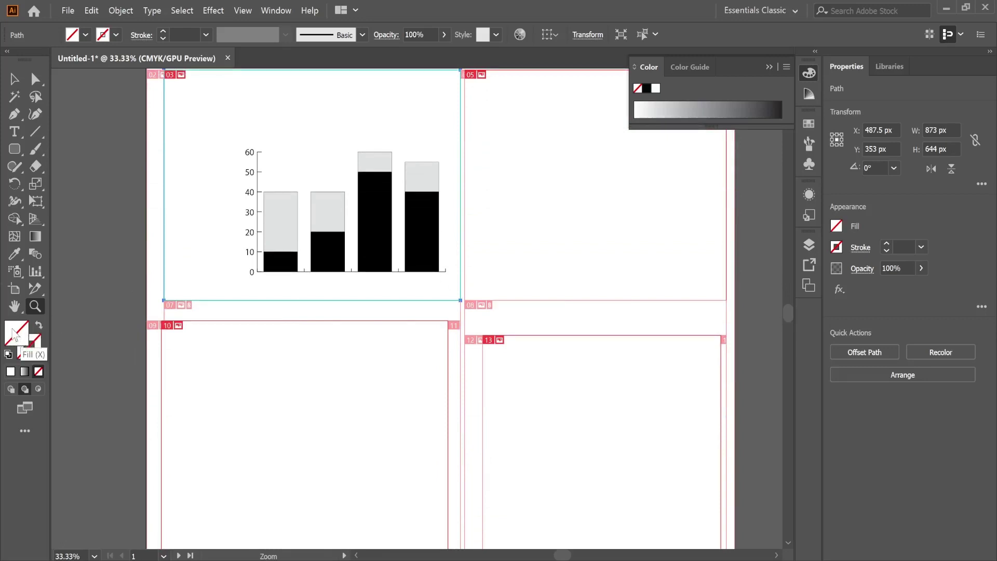
# Draw a square of about 117 px in the upper-right slice and set its fill colour to red (ff000d)
pyautogui.click(30, 348)
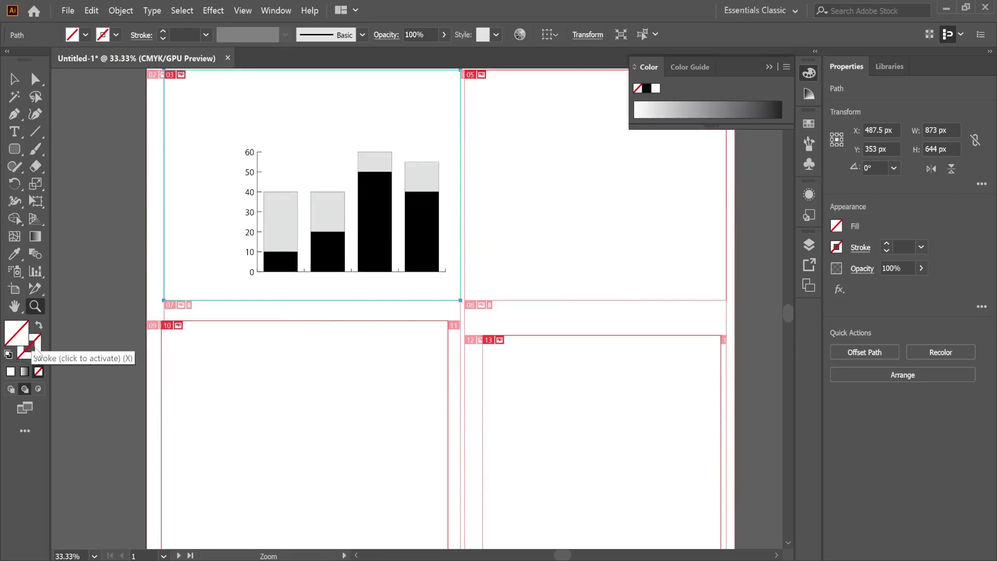
pyautogui.click(14, 149)
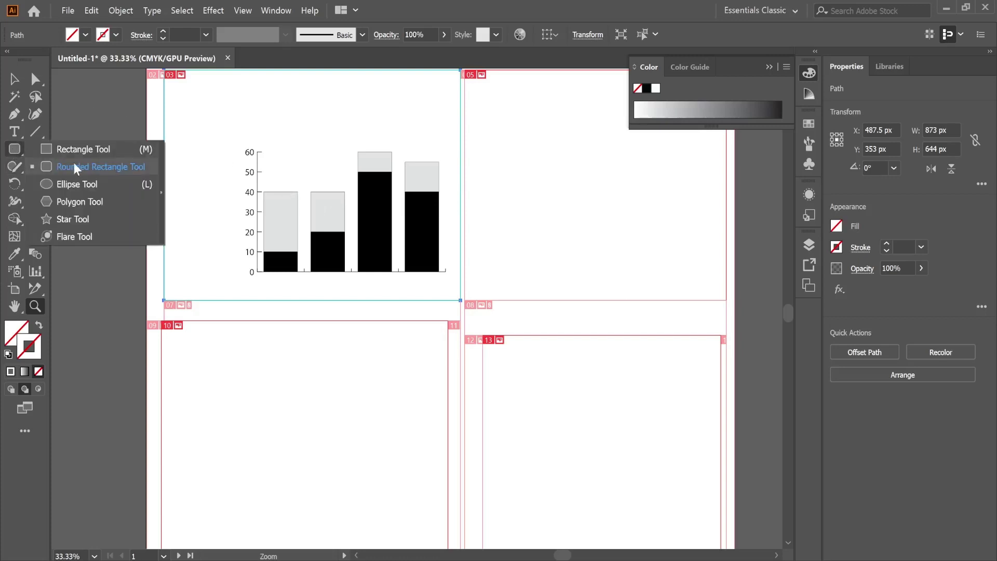
pyautogui.click(89, 148)
pyautogui.moveTo(507, 172); pyautogui.dragTo(547, 213)
pyautogui.doubleClick(12, 332)
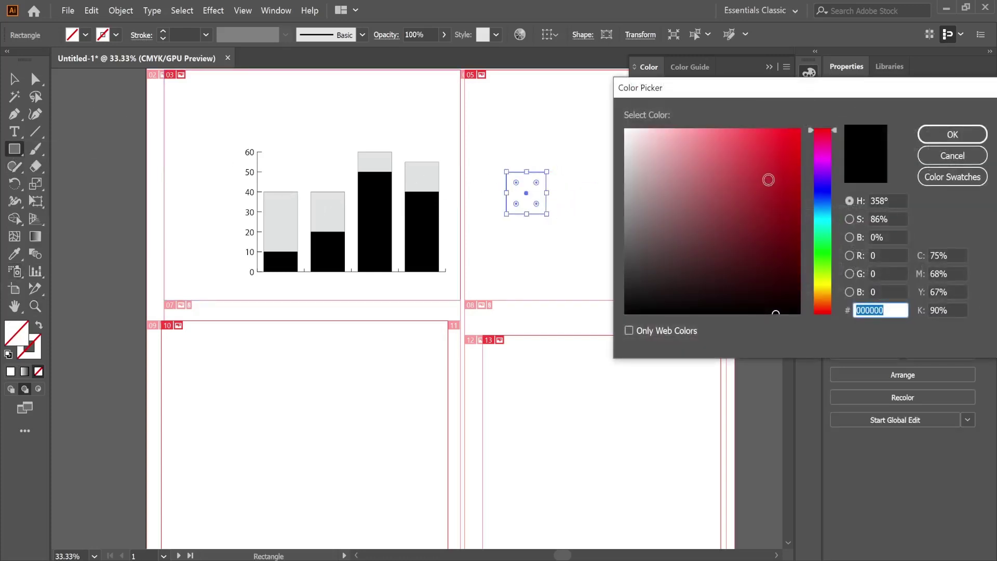
pyautogui.write('ff000d')
pyautogui.click(953, 134)
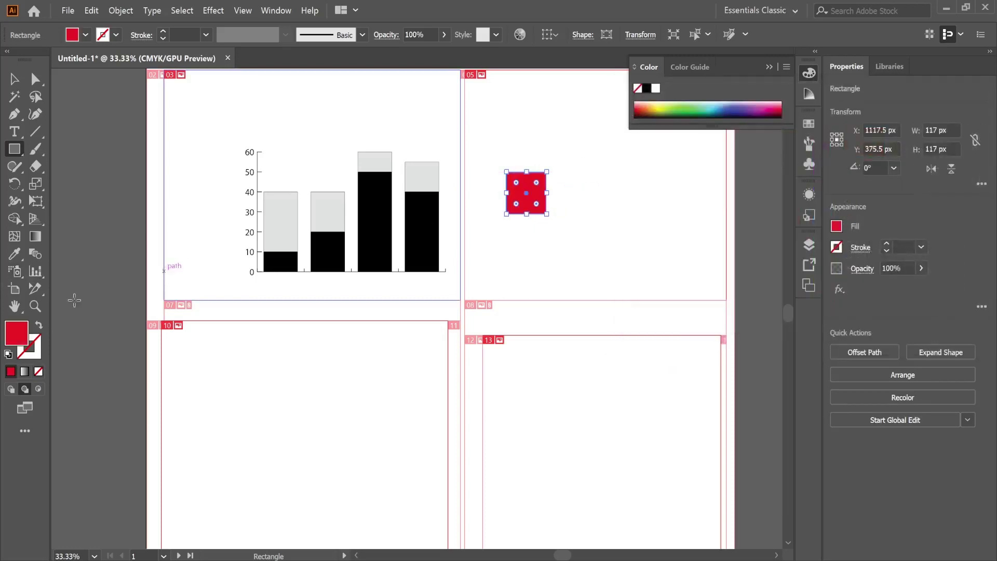
# Give the red square a black (000000) stroke with a weight of 18 pt
pyautogui.click(37, 355)
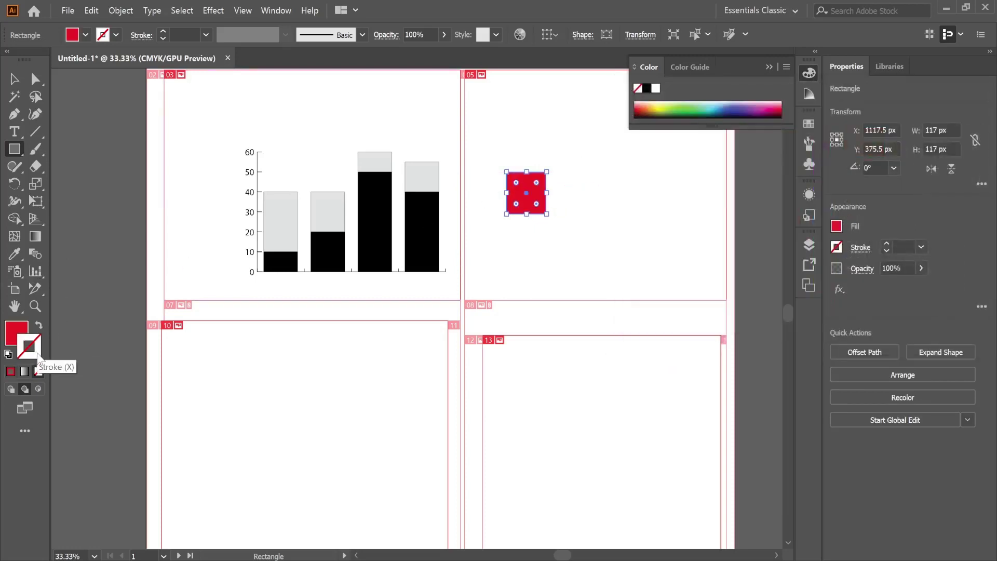
pyautogui.doubleClick(37, 355)
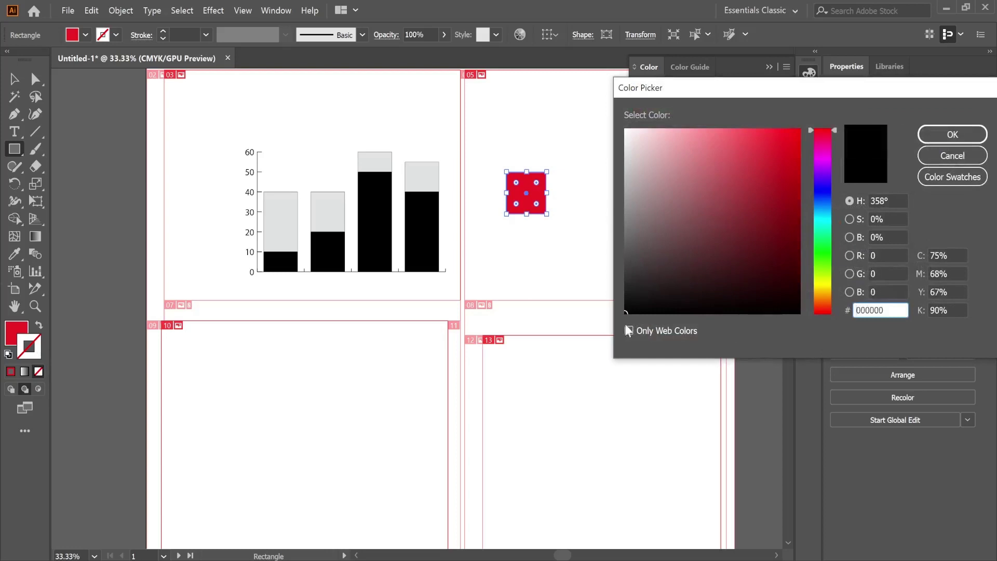
pyautogui.click(934, 136)
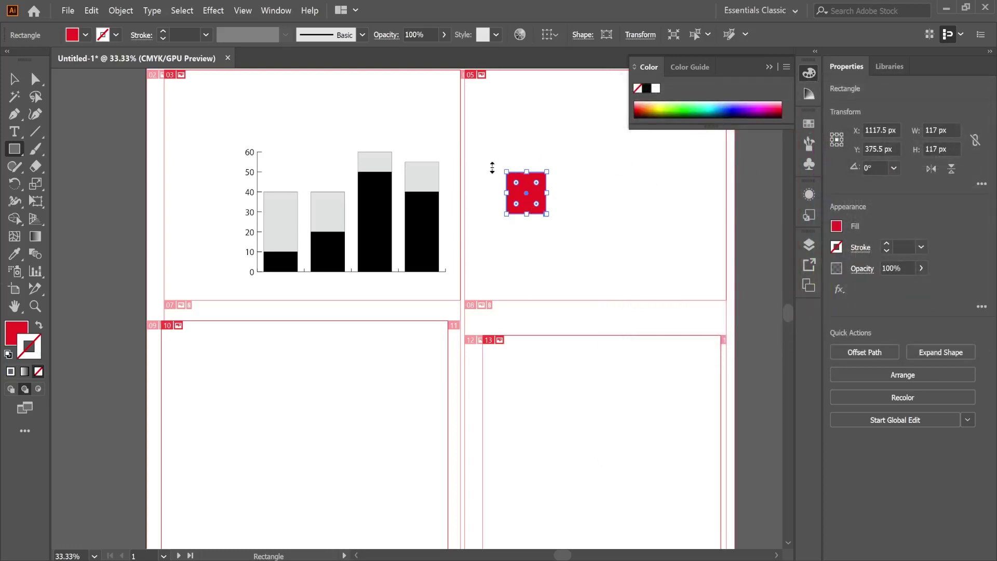
pyautogui.click(204, 35)
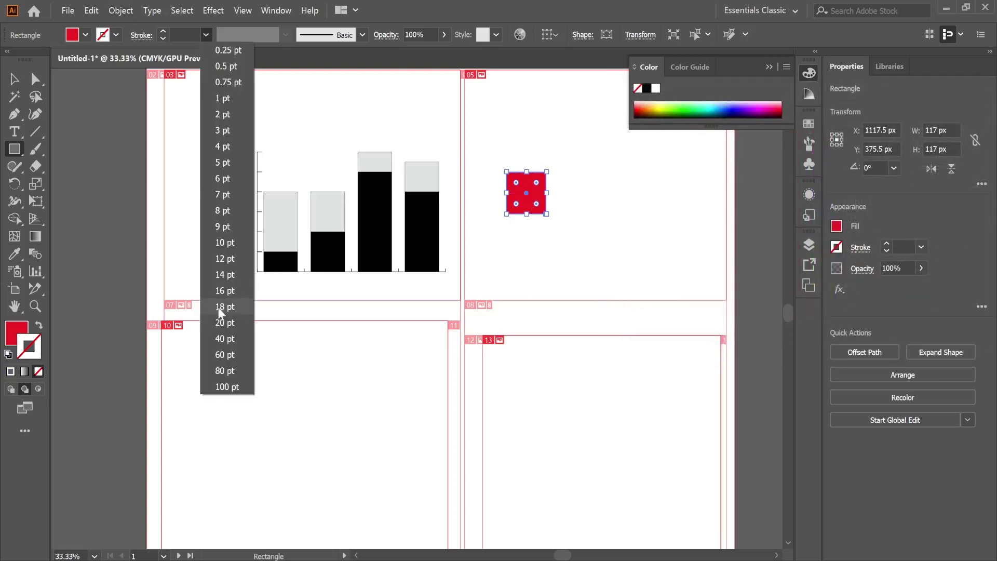
pyautogui.click(211, 314)
pyautogui.click(19, 78)
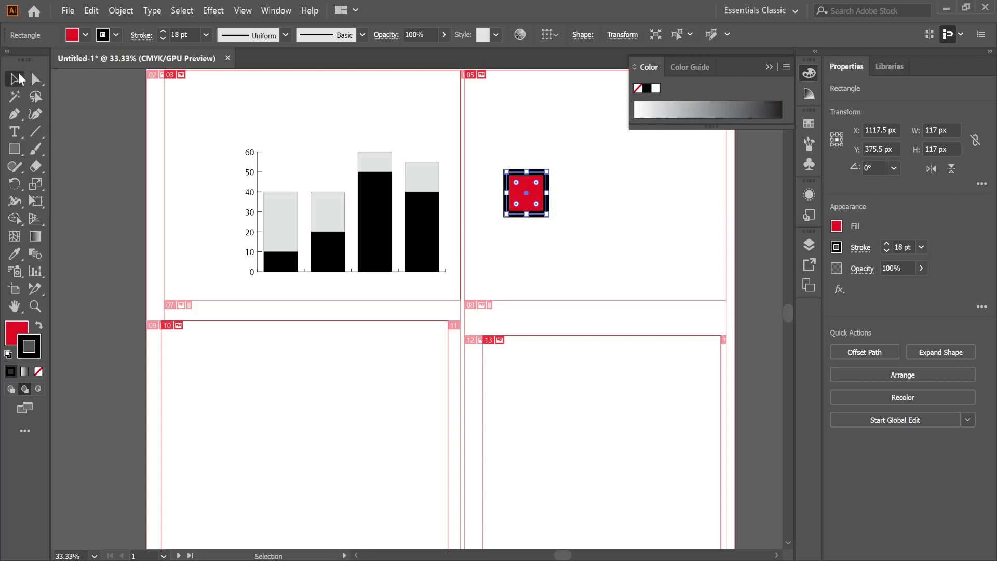
pyautogui.click(584, 189)
pyautogui.scroll(3, 584, 148)
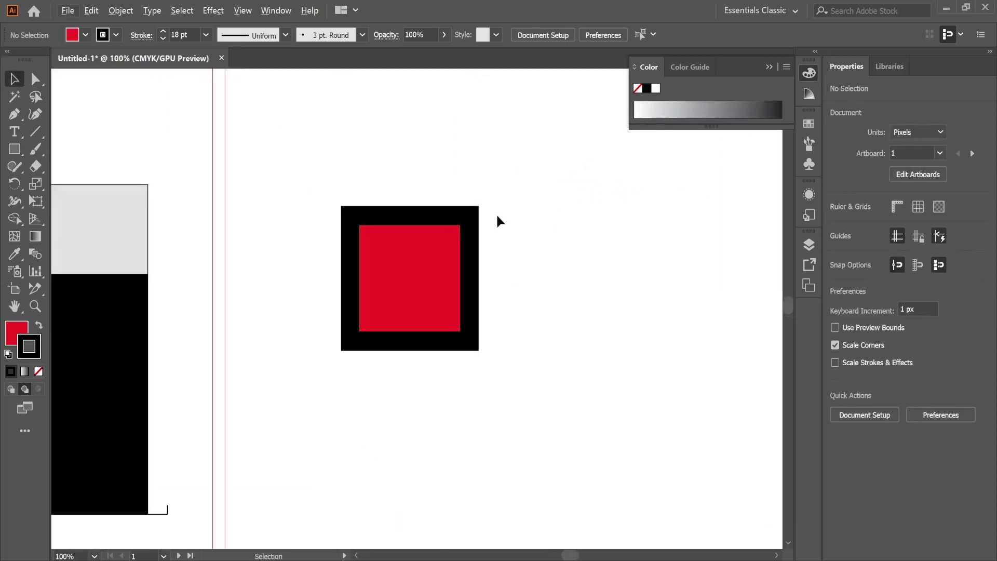
# Swap the square's fill and stroke colours, and apply a gradient to its stroke
pyautogui.click(411, 235)
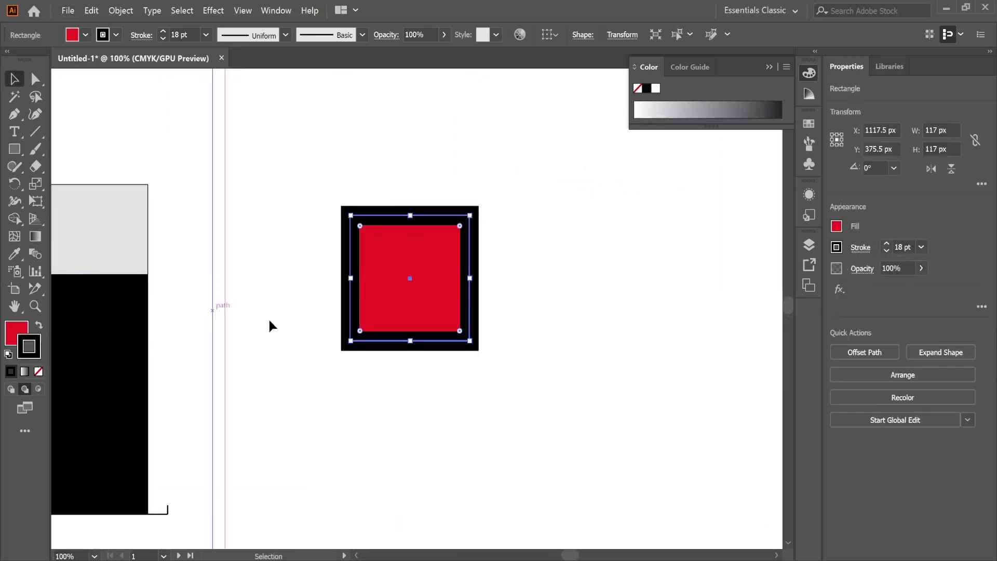
pyautogui.click(39, 327)
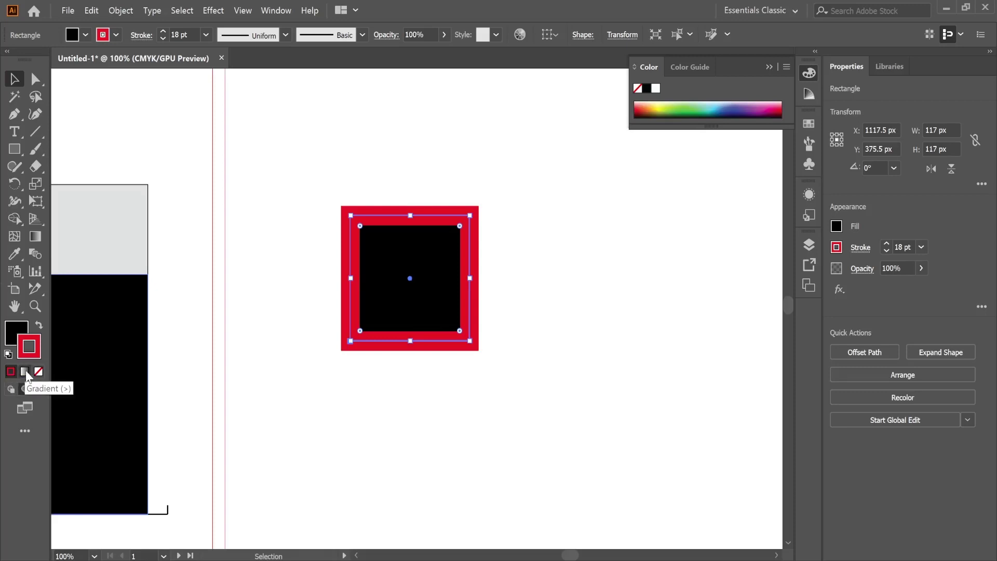
pyautogui.click(25, 372)
pyautogui.click(610, 246)
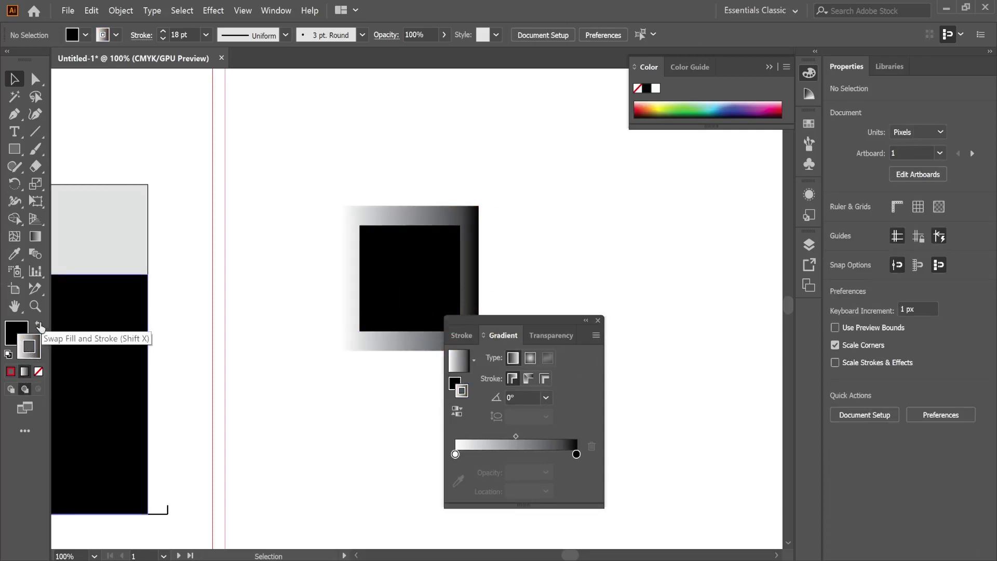
# Swap fill and stroke on the square to give it a gradient fill and a black outline
pyautogui.click(40, 326)
pyautogui.click(455, 271)
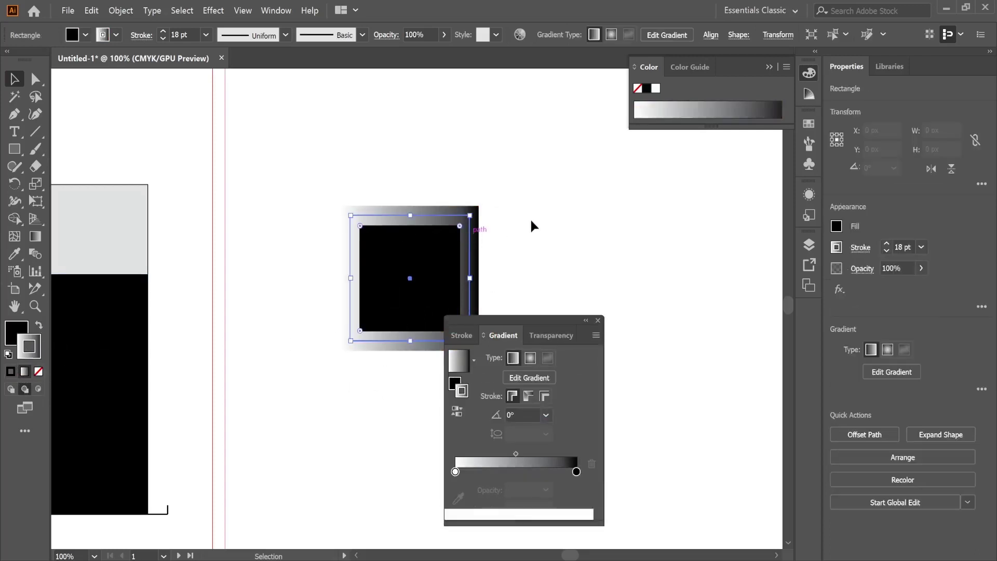
pyautogui.click(598, 320)
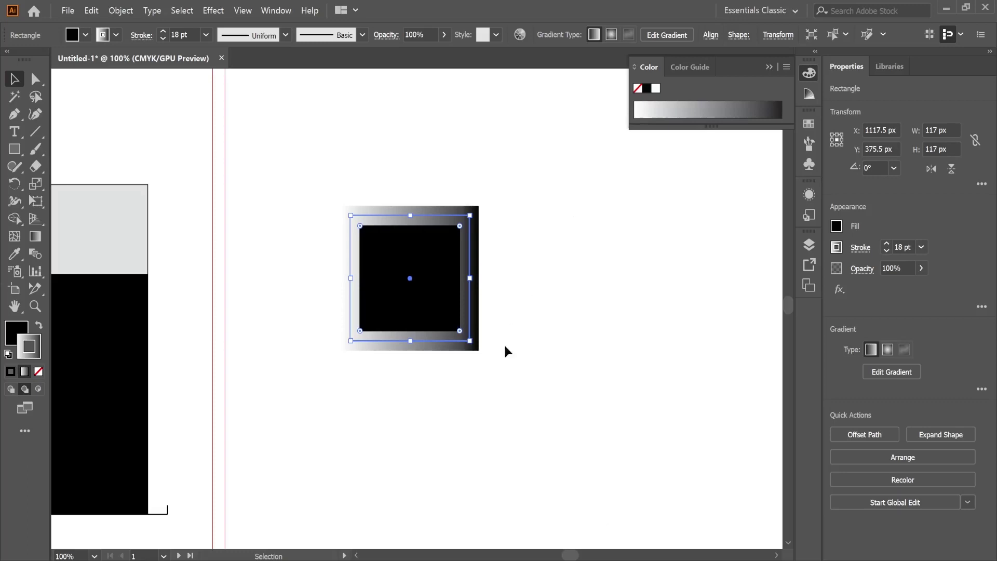
pyautogui.click(40, 326)
pyautogui.click(400, 394)
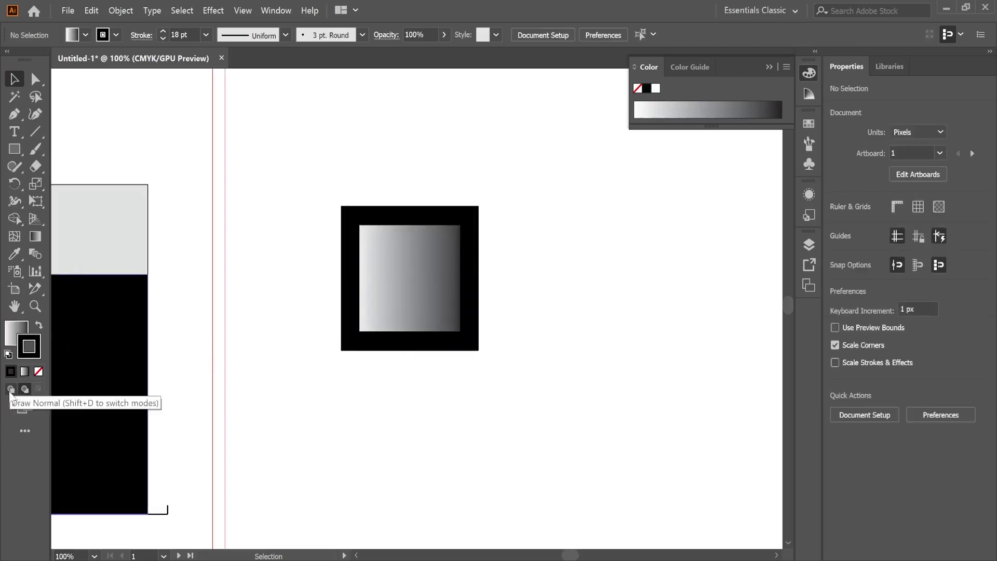
# Draw two more squares, each with a narrower rectangle placed underneath in Draw Behind mode, the second one about 28 × 174 px
pyautogui.moveTo(14, 149); pyautogui.dragTo(78, 149)
pyautogui.moveTo(382, 392); pyautogui.dragTo(486, 537)
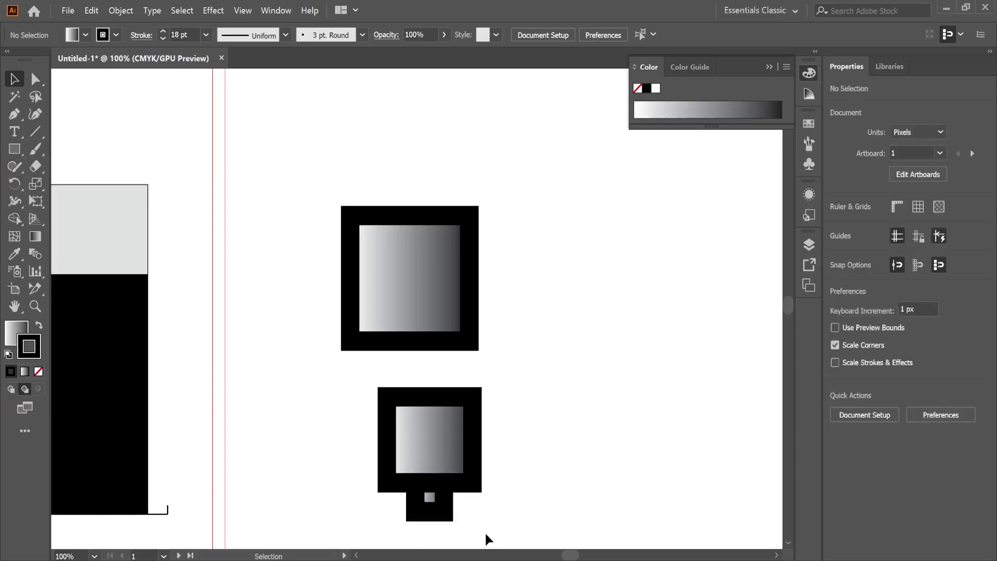
pyautogui.click(25, 390)
pyautogui.click(14, 149)
pyautogui.moveTo(576, 242); pyautogui.dragTo(679, 350)
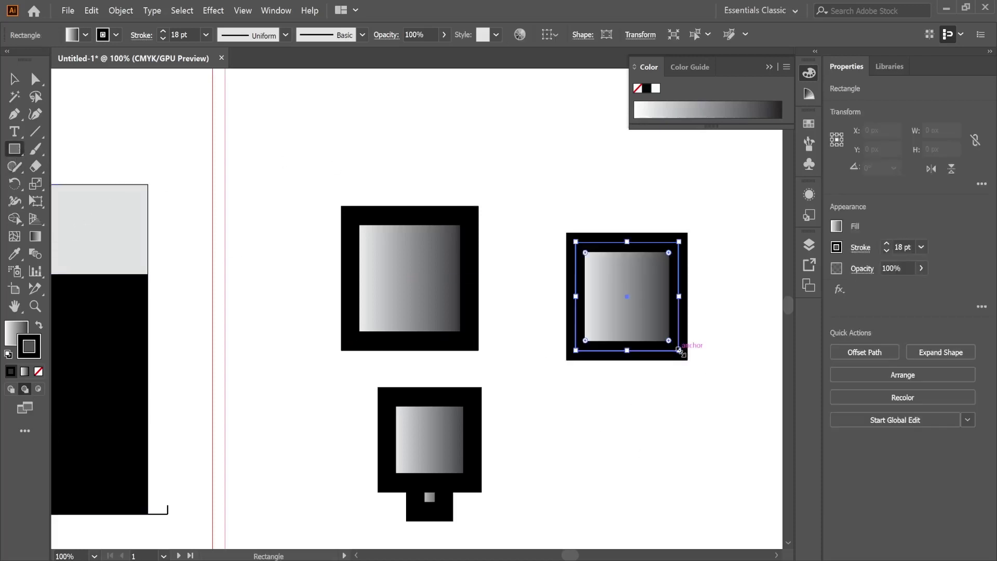
pyautogui.moveTo(646, 429); pyautogui.dragTo(617, 242)
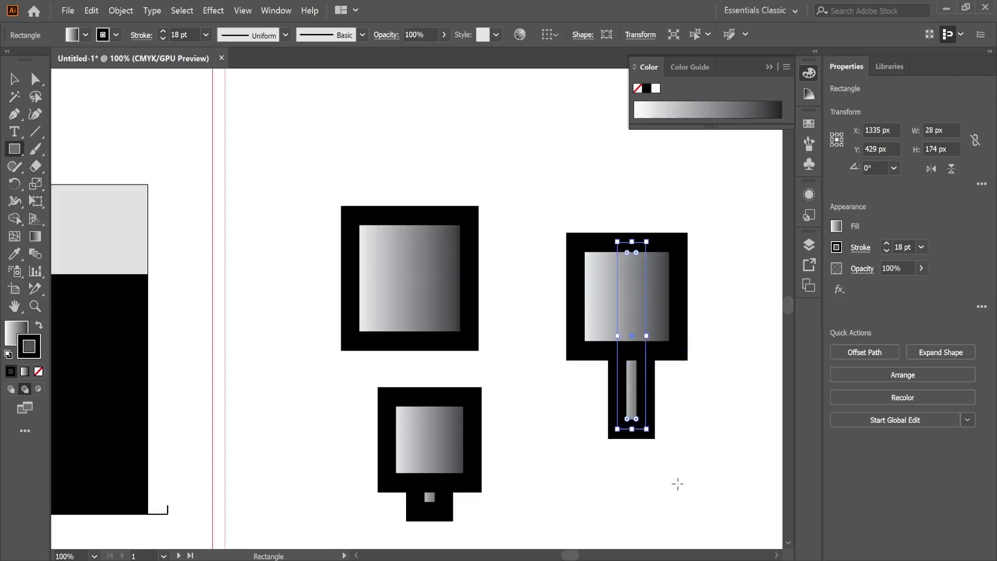
# Draw overlapping rectangles in Draw Normal mode, the front one about 135 × 39 px, and a rectangle of about 84 × 97 px with Draw Inside
pyautogui.click(10, 389)
pyautogui.moveTo(473, 106)
pyautogui.mouseDown()
pyautogui.moveTo(536, 173)
pyautogui.moveTo(438, 126)
pyautogui.mouseUp()
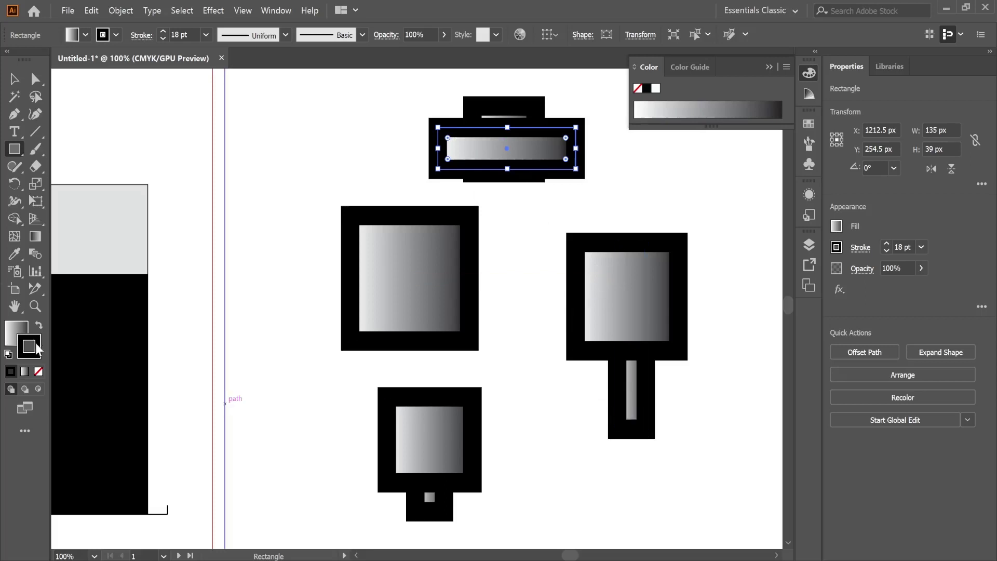
pyautogui.click(38, 389)
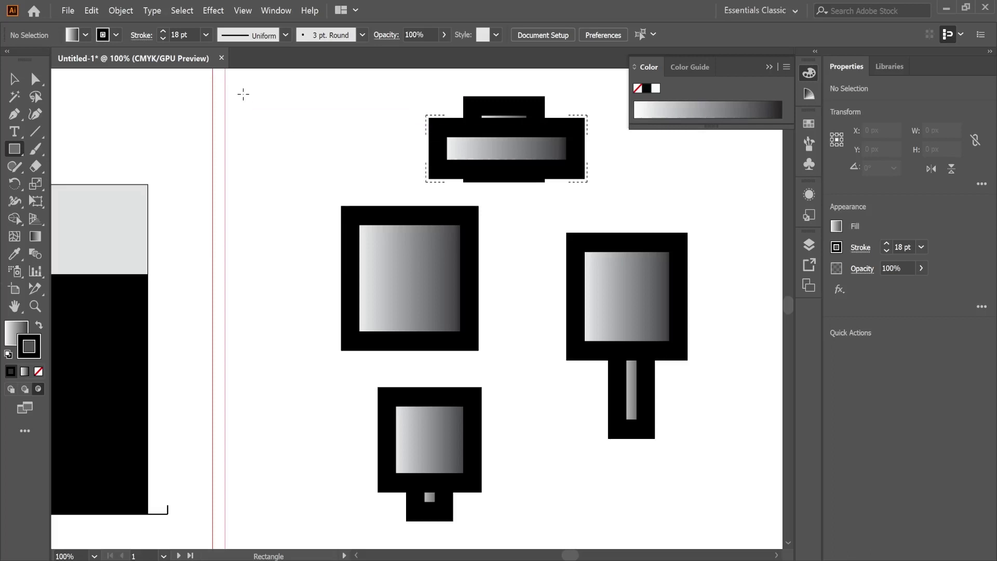
pyautogui.moveTo(244, 94); pyautogui.dragTo(330, 198)
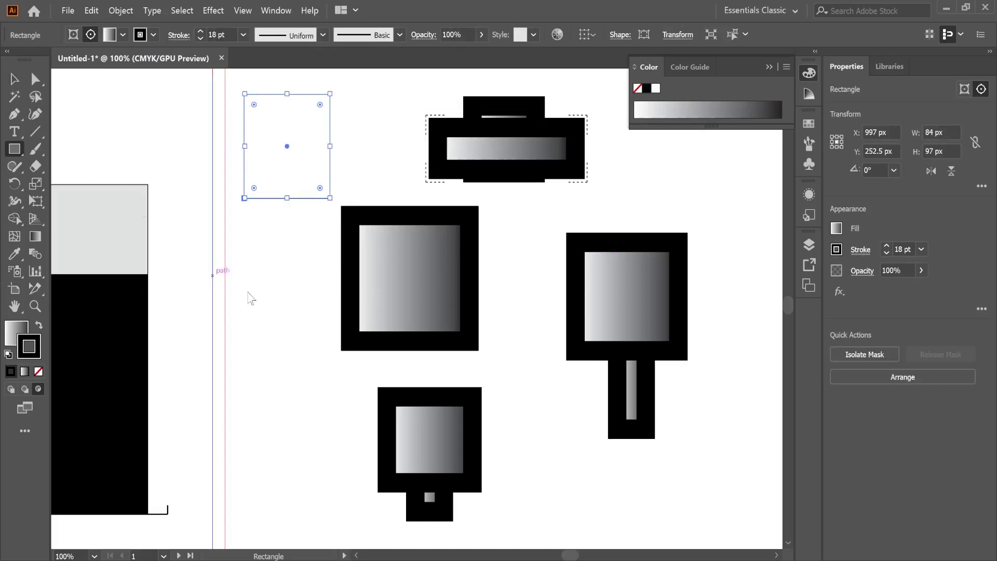
pyautogui.click(256, 242)
pyautogui.click(516, 310)
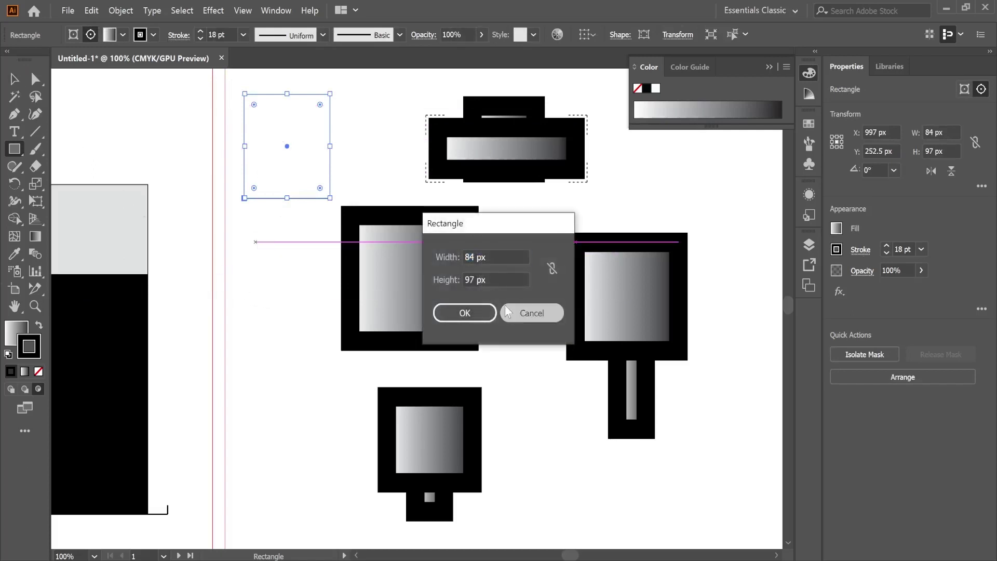
# Rotate the rectangle drawn inside the mask to 225°, and move the large gradient square to the left
pyautogui.moveTo(260, 99); pyautogui.dragTo(511, 165)
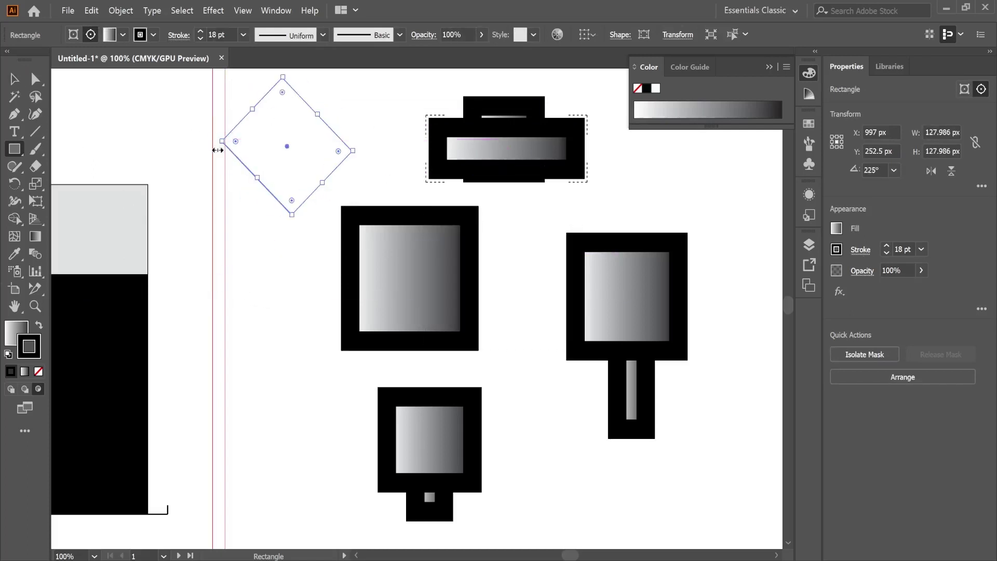
pyautogui.press('v')
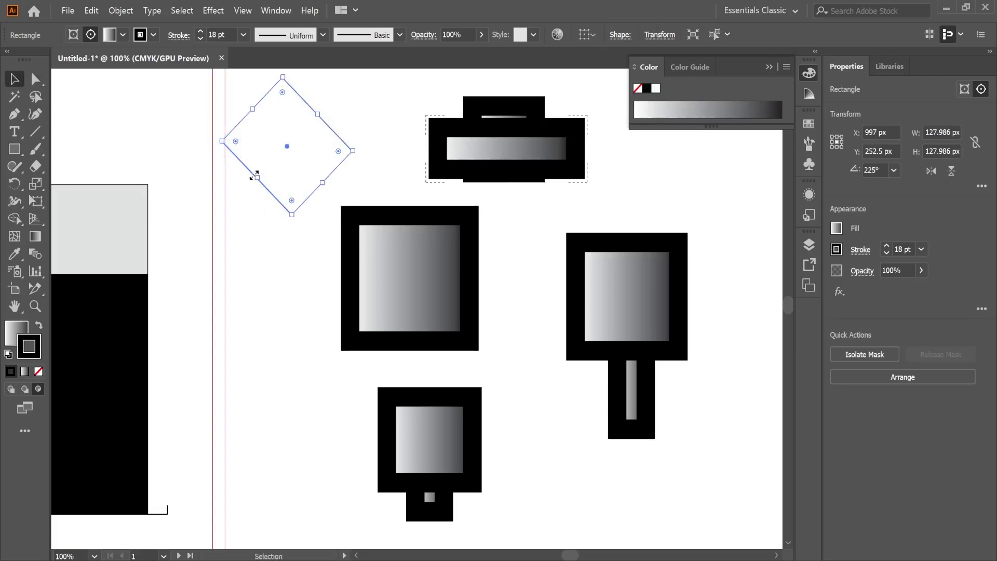
pyautogui.moveTo(240, 165); pyautogui.dragTo(460, 174)
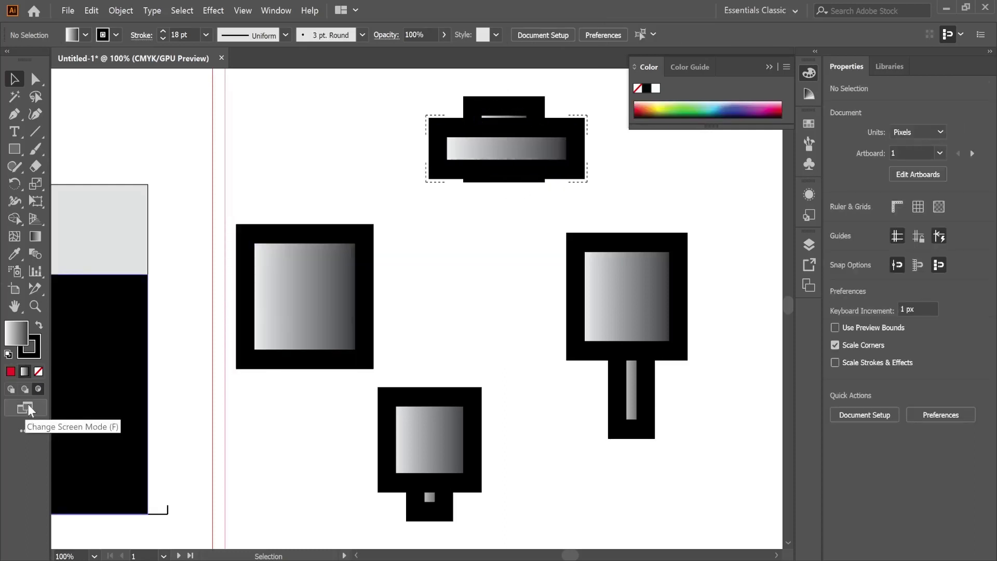
# View the artboard in Presentation Mode and return to the normal screen mode
pyautogui.click(27, 404)
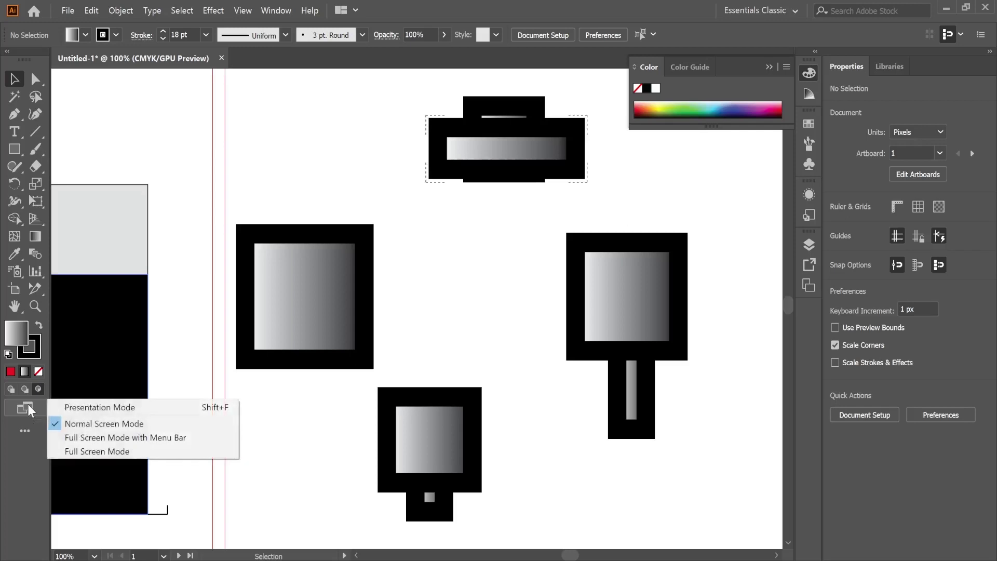
pyautogui.click(107, 408)
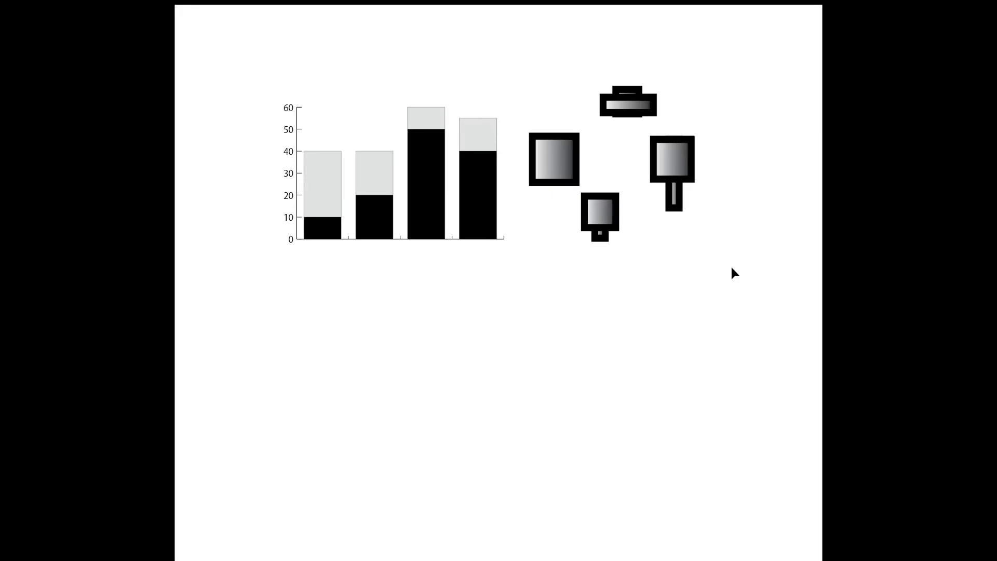
pyautogui.press('Escape')
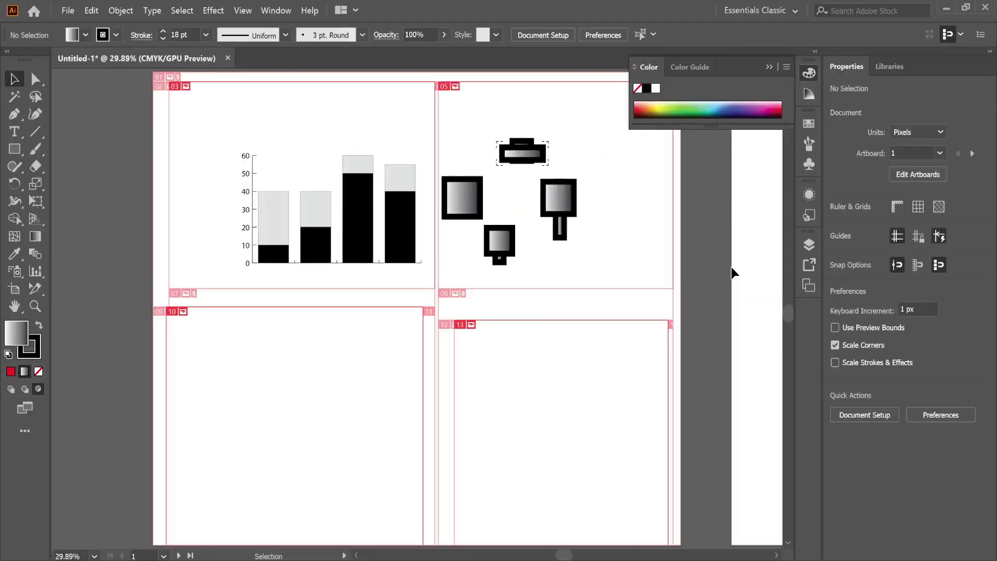
# View the document in Full Screen Mode with Menu Bar and switch back to Normal Screen Mode
pyautogui.click(26, 409)
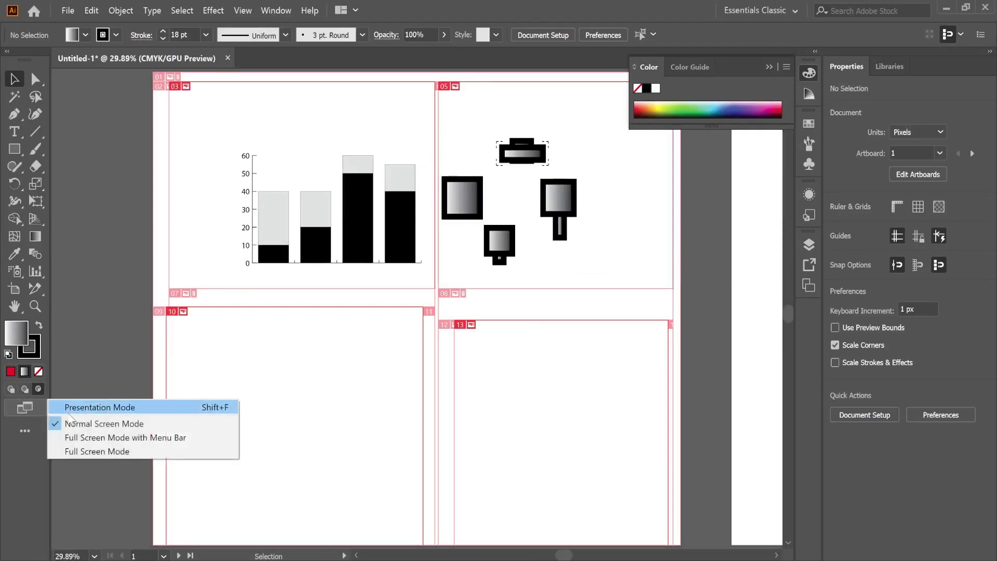
pyautogui.click(111, 440)
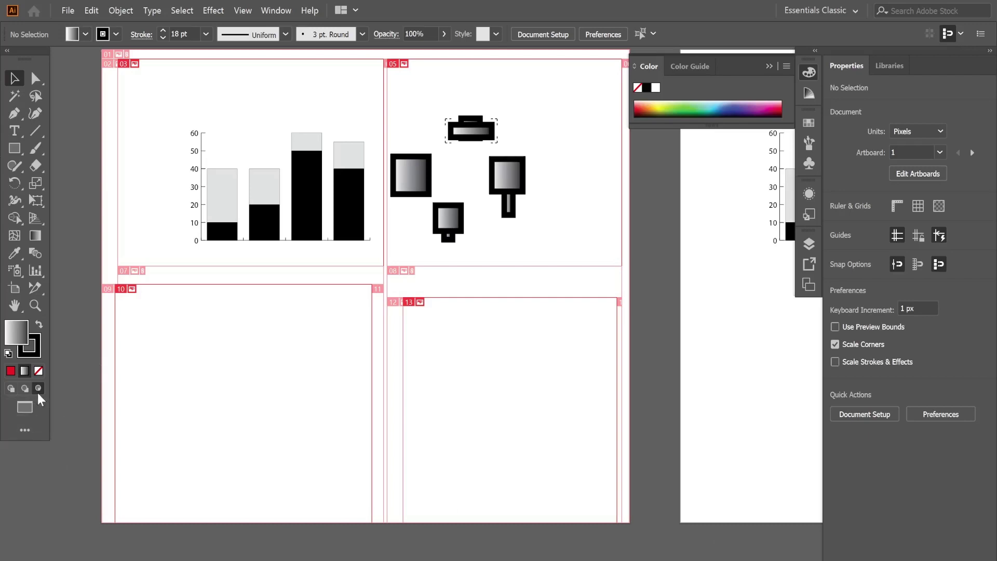
pyautogui.press('f')
pyautogui.press('f')
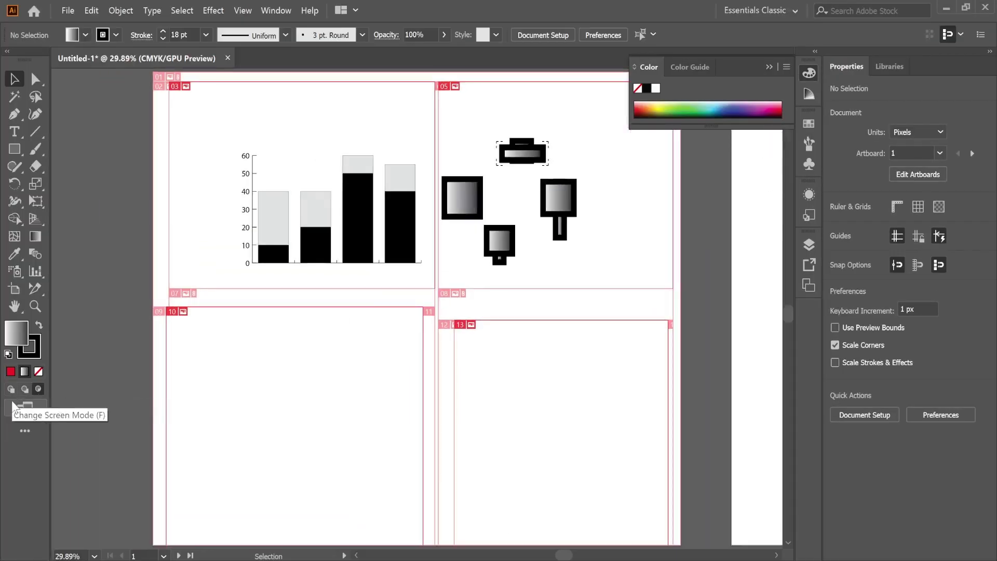
# View the document in Full Screen Mode without any interface and restore the normal view
pyautogui.click(43, 408)
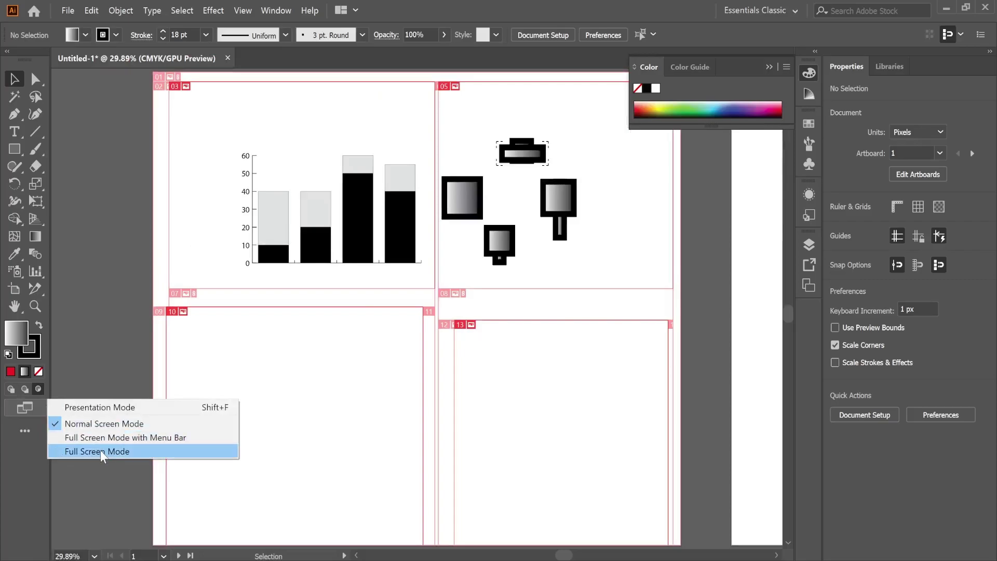
pyautogui.click(101, 451)
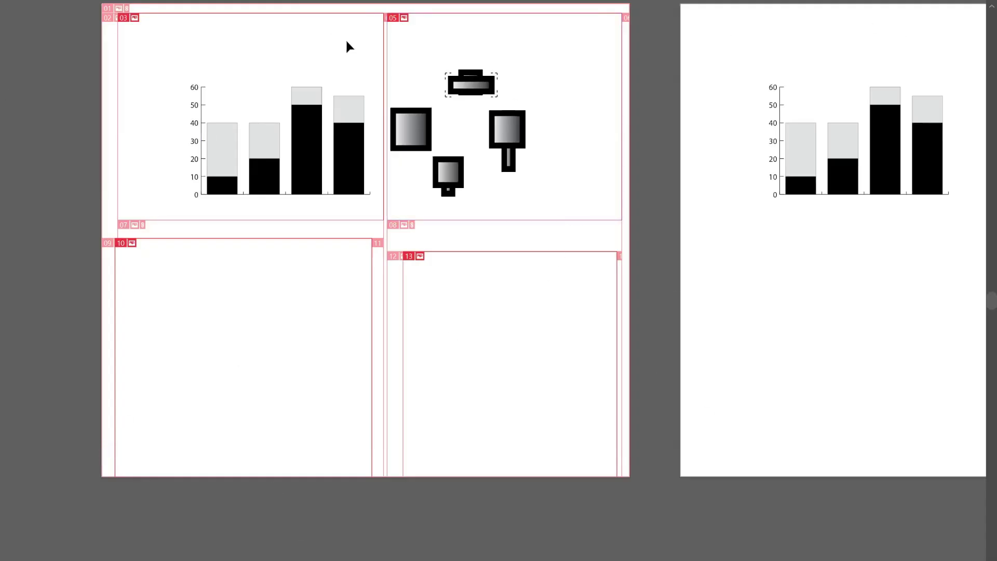
pyautogui.press('f')
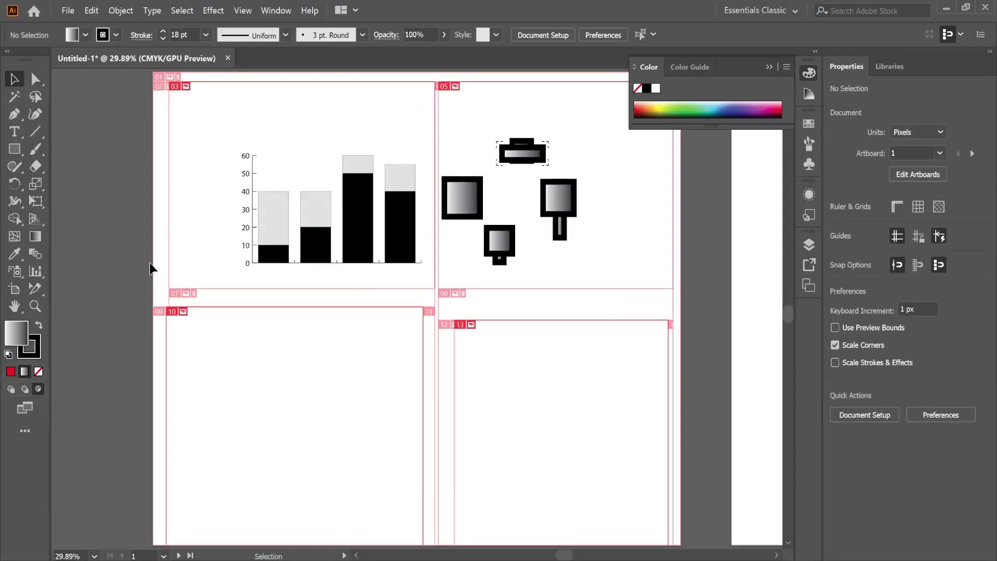
# Display the drawer listing all available tools and close it again
pyautogui.click(38, 431)
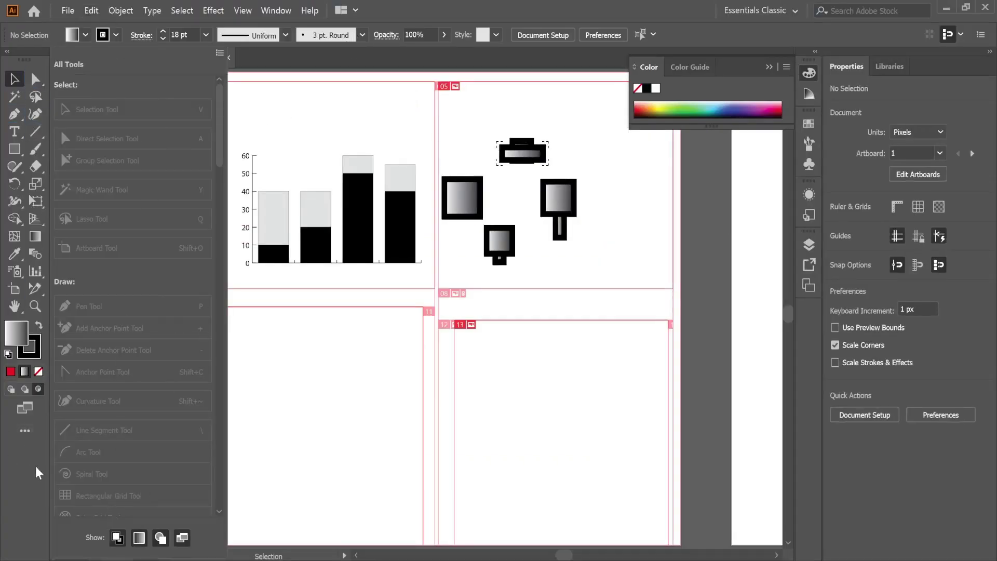
pyautogui.click(655, 431)
pyautogui.scroll(-2, 218, 364)
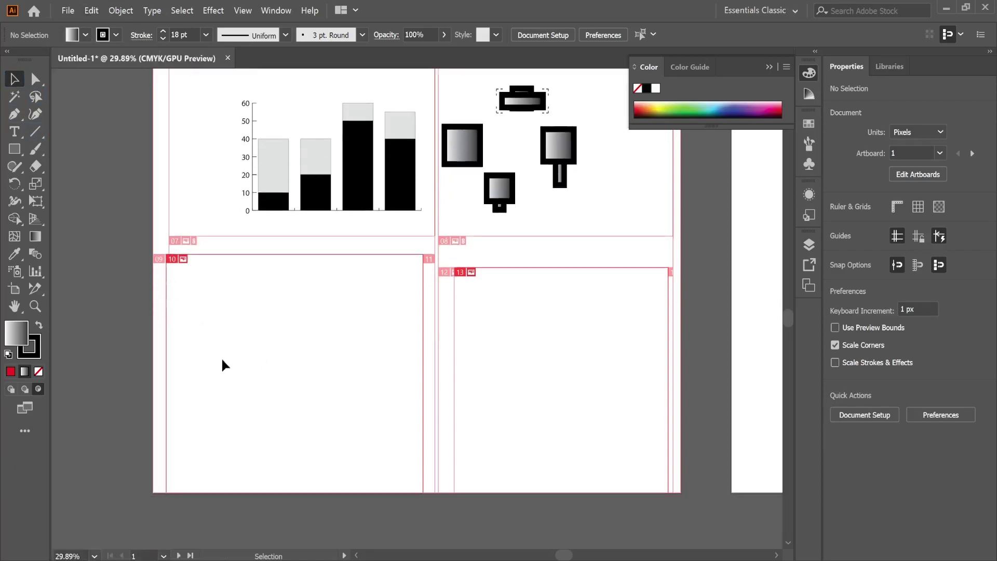
pyautogui.scroll(-2, 221, 357)
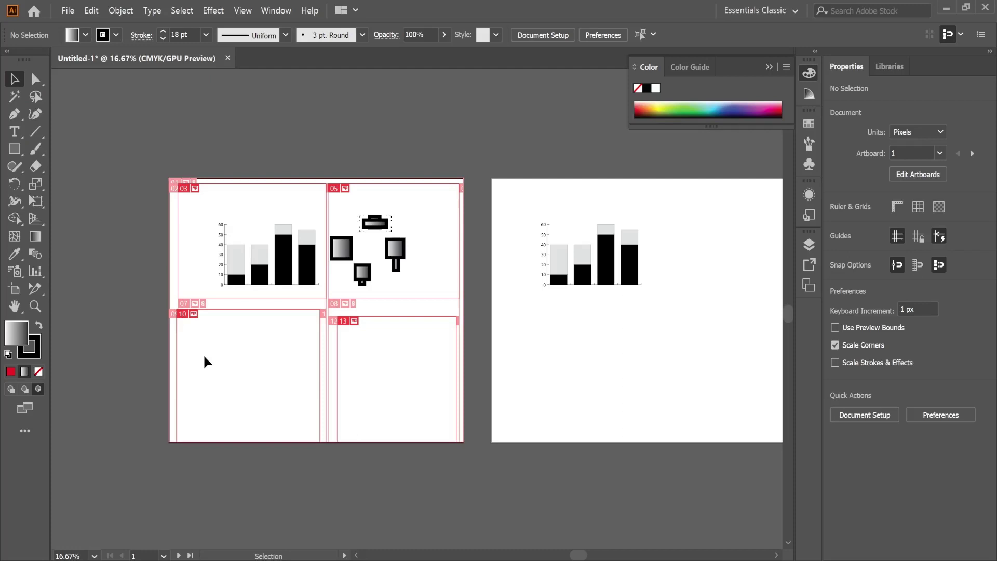